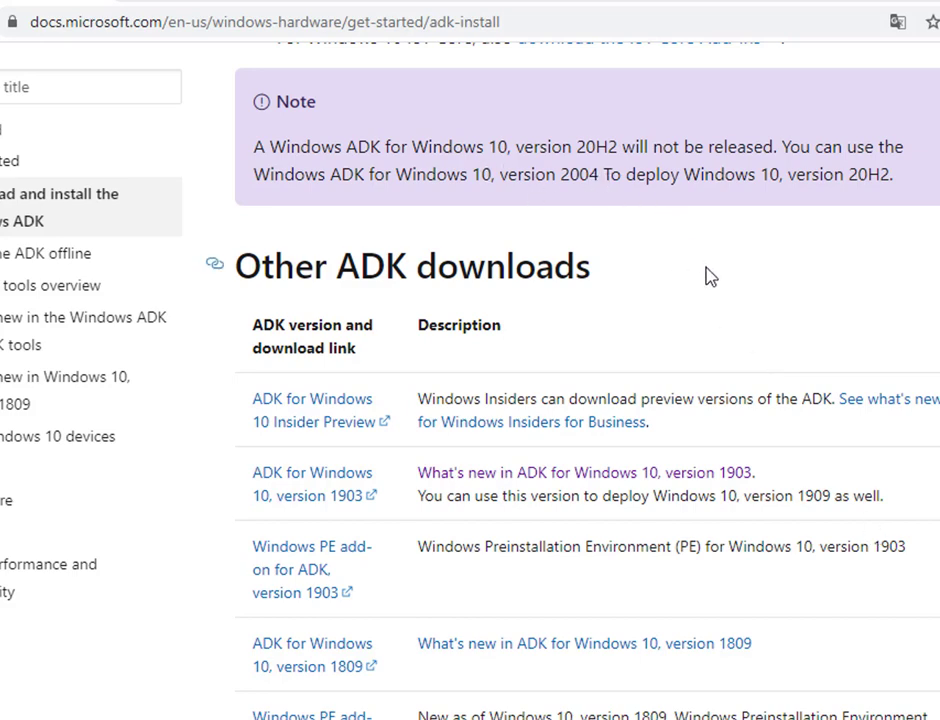
Step: Download the Windows ADK for Windows 10 version 2004 and its Windows PE add-on installers
scroll(699, 266, up, 4)
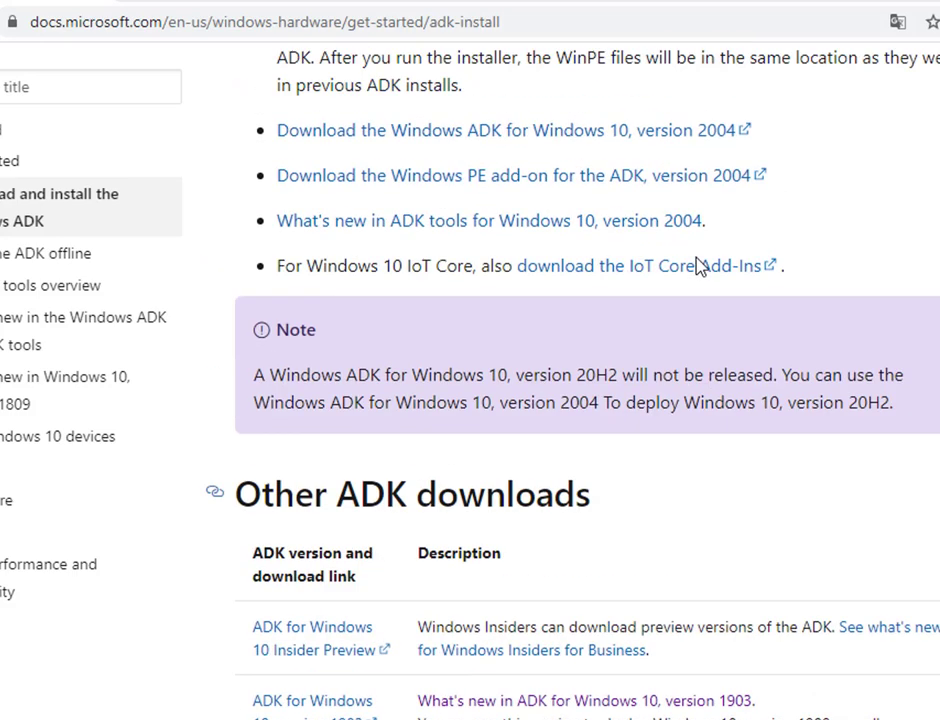
click(700, 346)
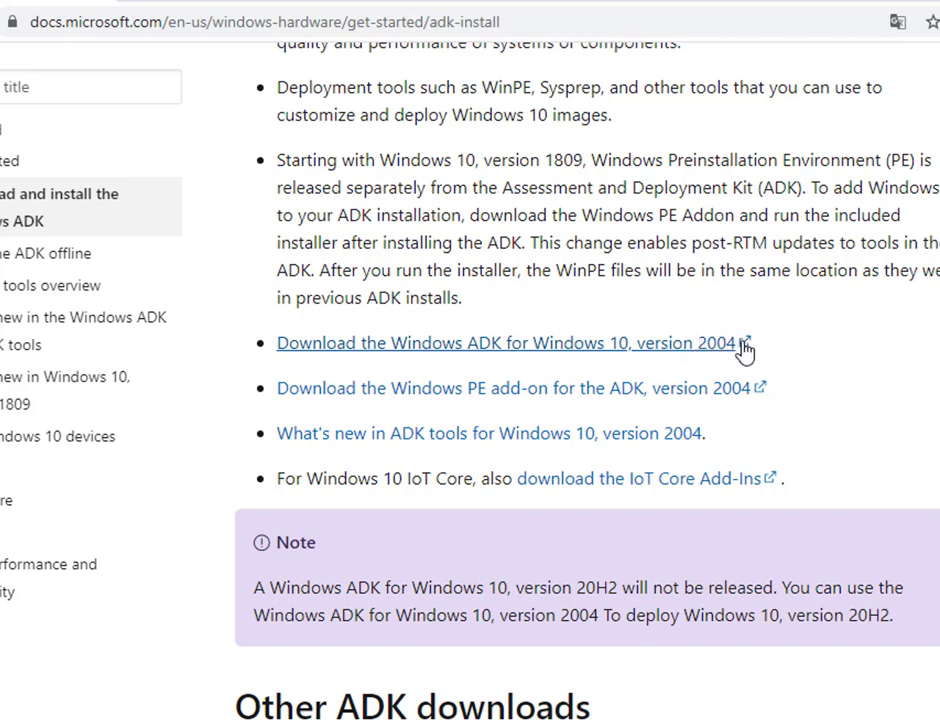
click(746, 345)
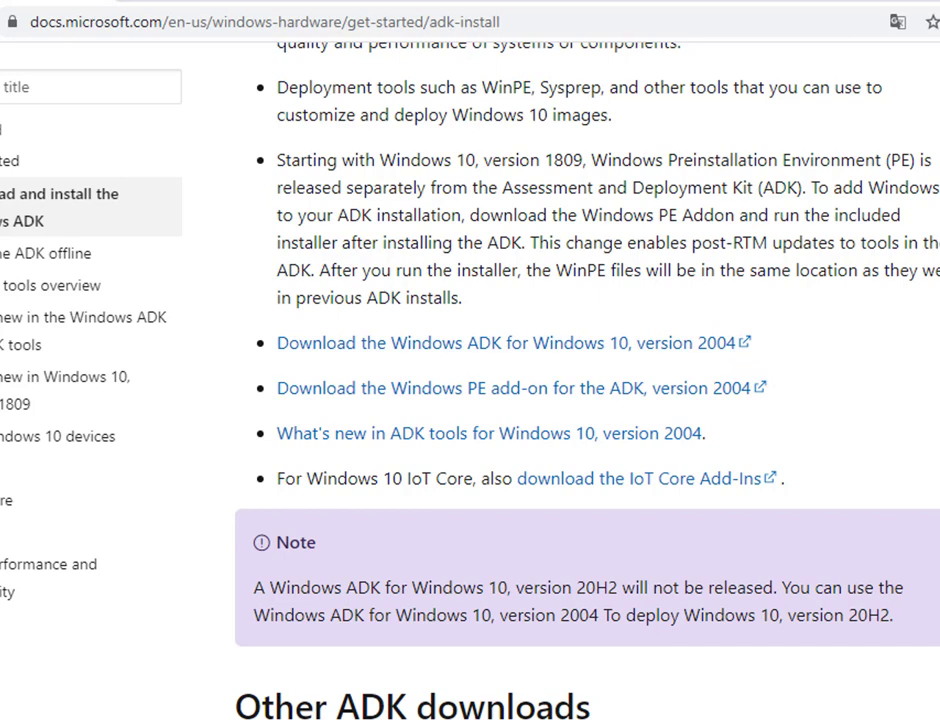
click(873, 417)
scroll(878, 418, down, 1)
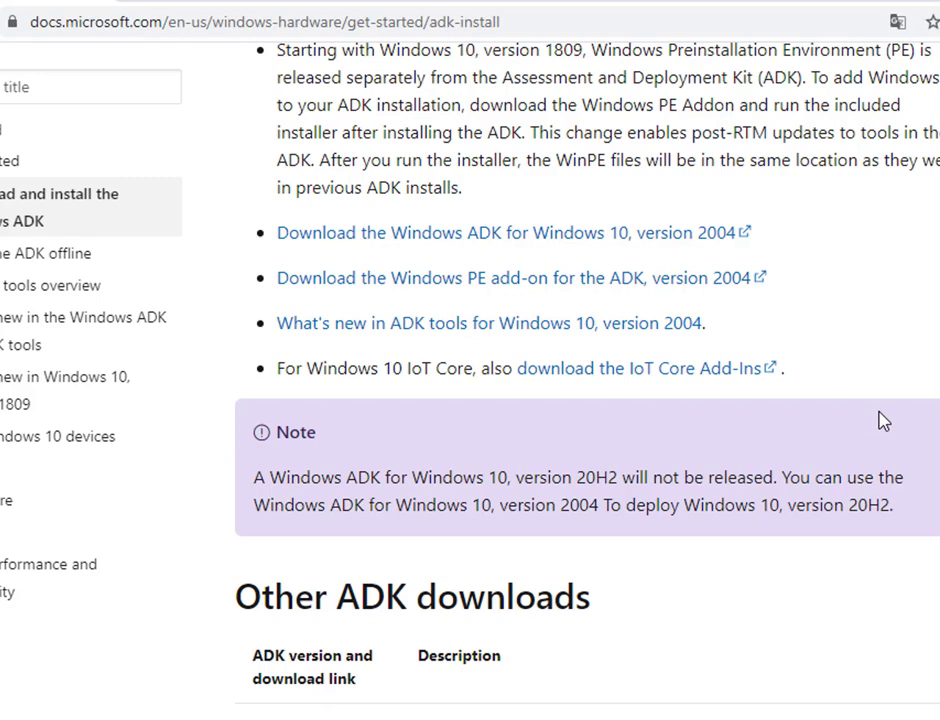
scroll(882, 420, up, 1)
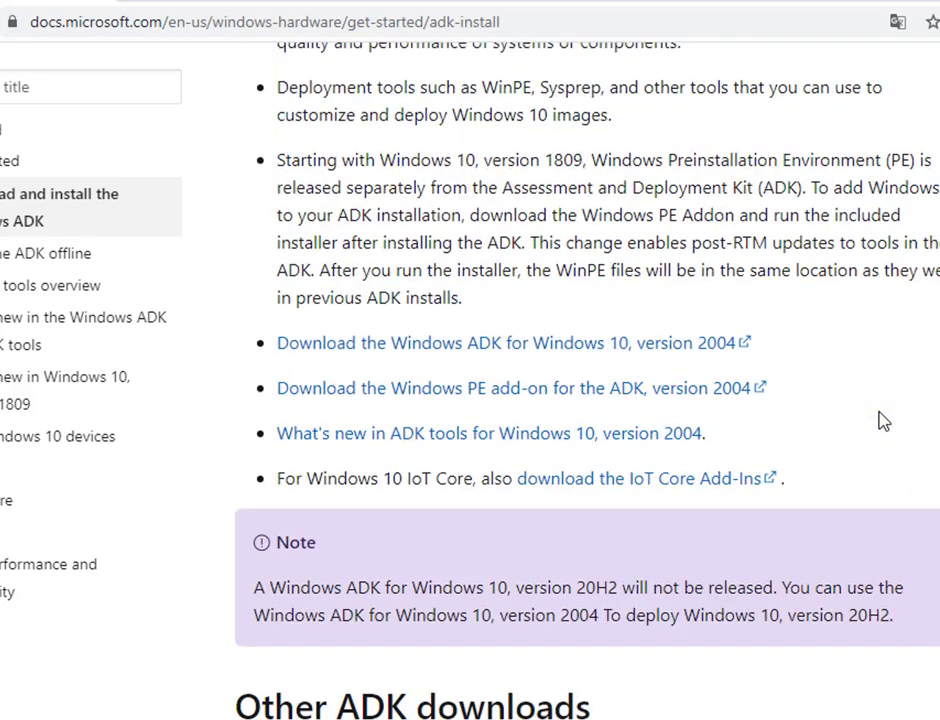
click(600, 400)
scroll(855, 383, down, 2)
scroll(855, 380, up, 3)
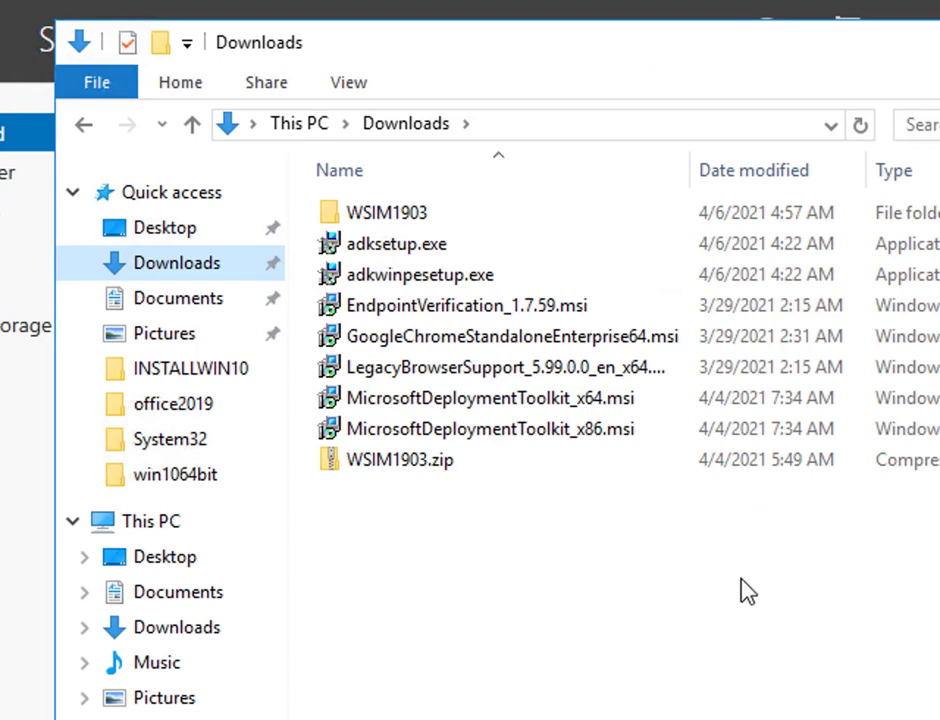
Step: Run adksetup.exe with the default install path, declining usage data and accepting the licence
double_click(451, 250)
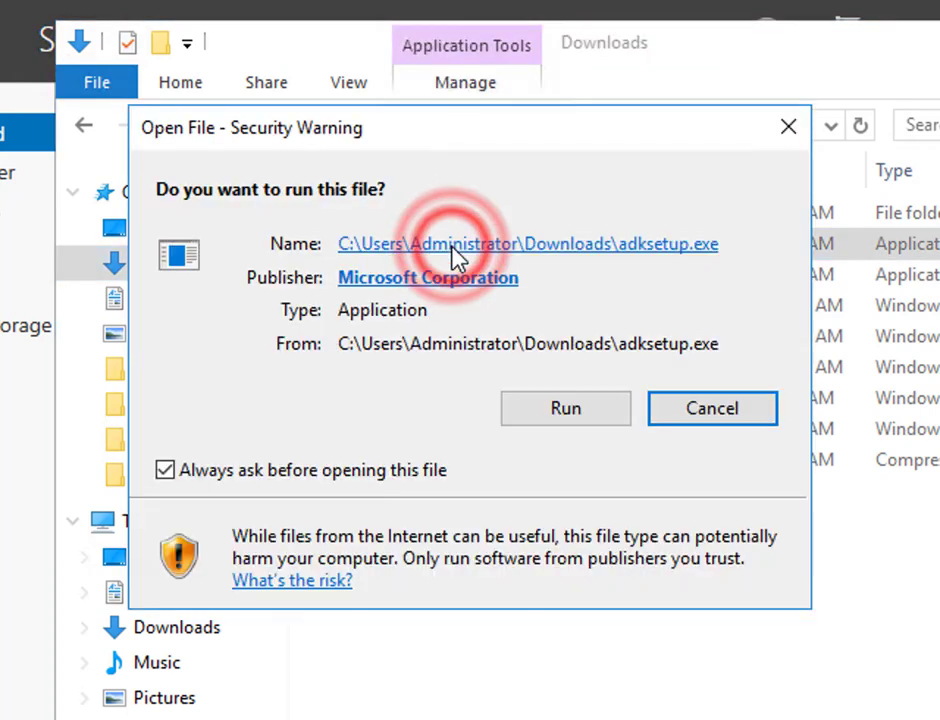
click(594, 409)
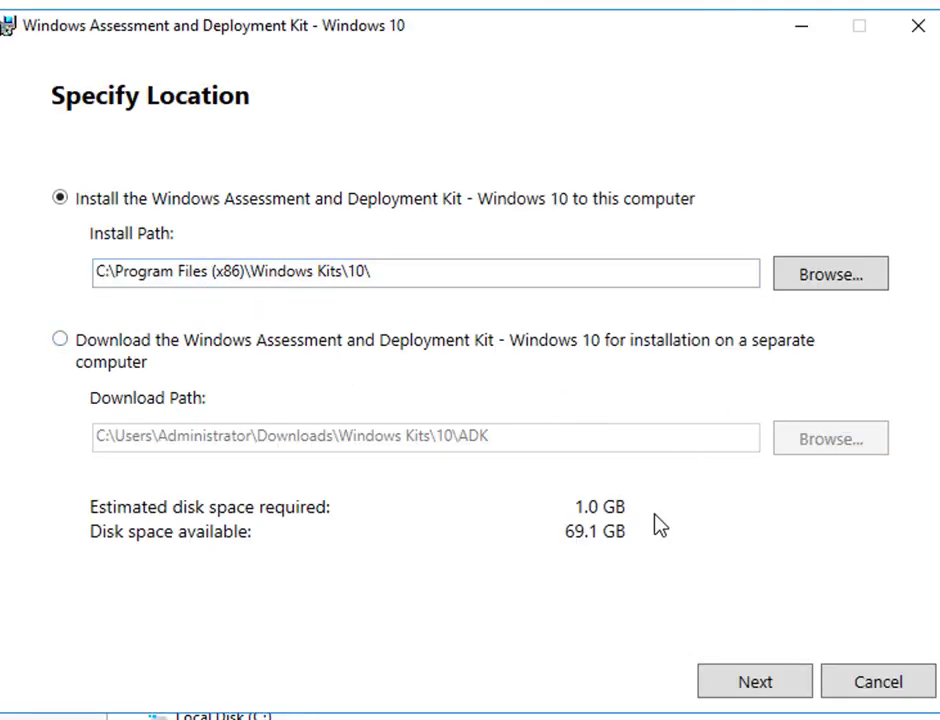
click(728, 695)
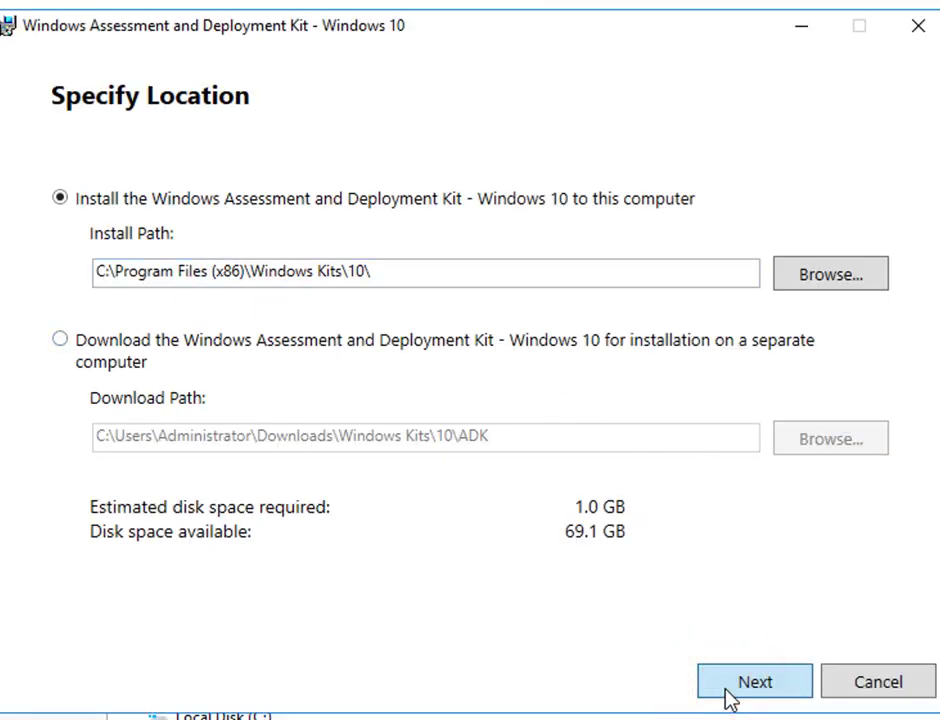
click(127, 411)
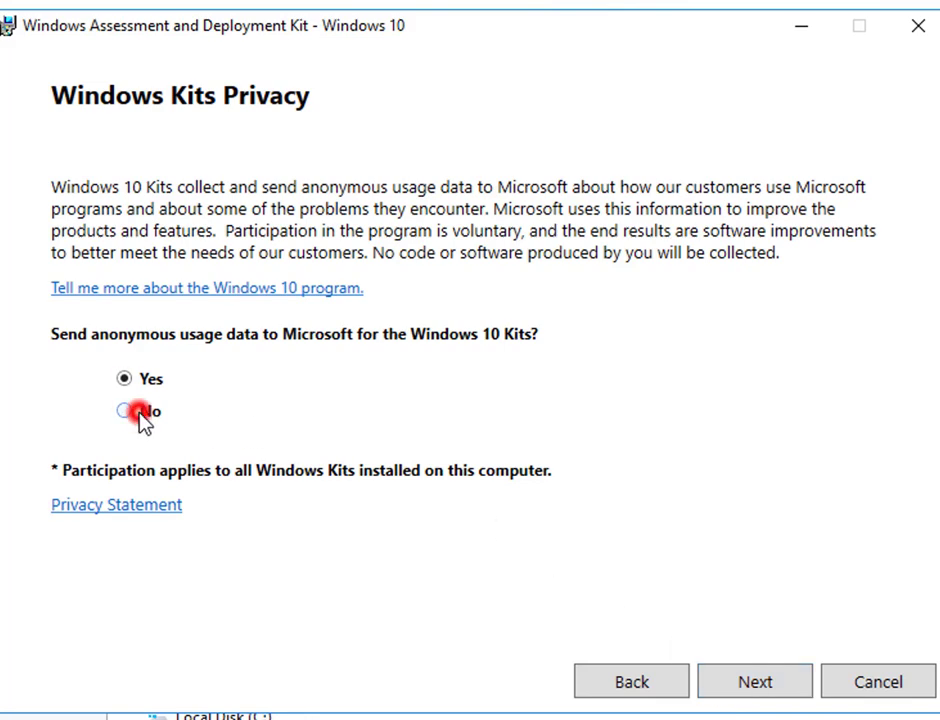
click(776, 688)
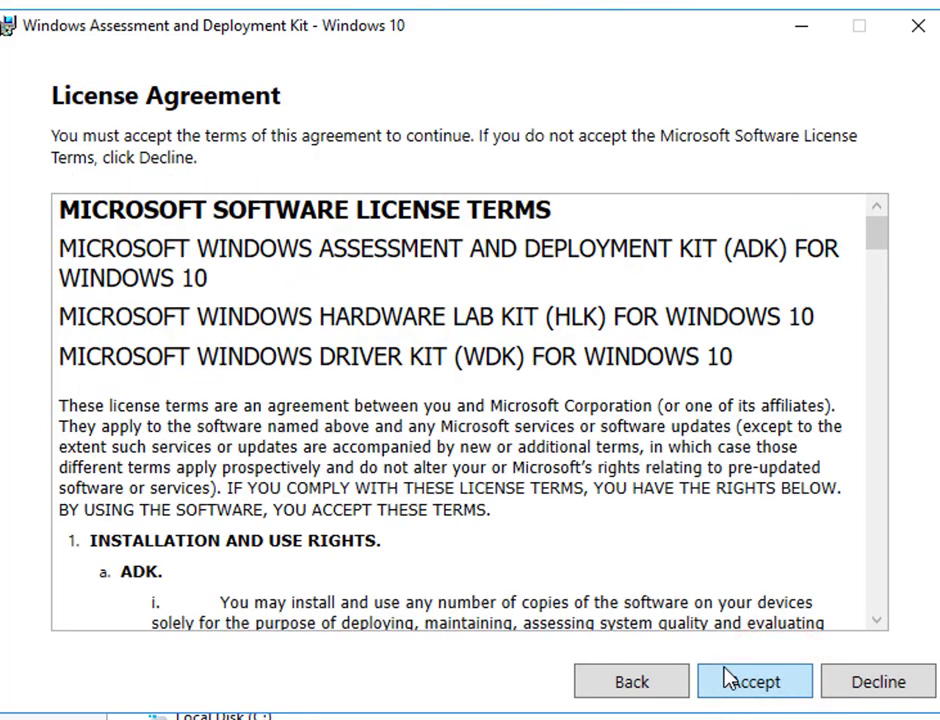
click(740, 684)
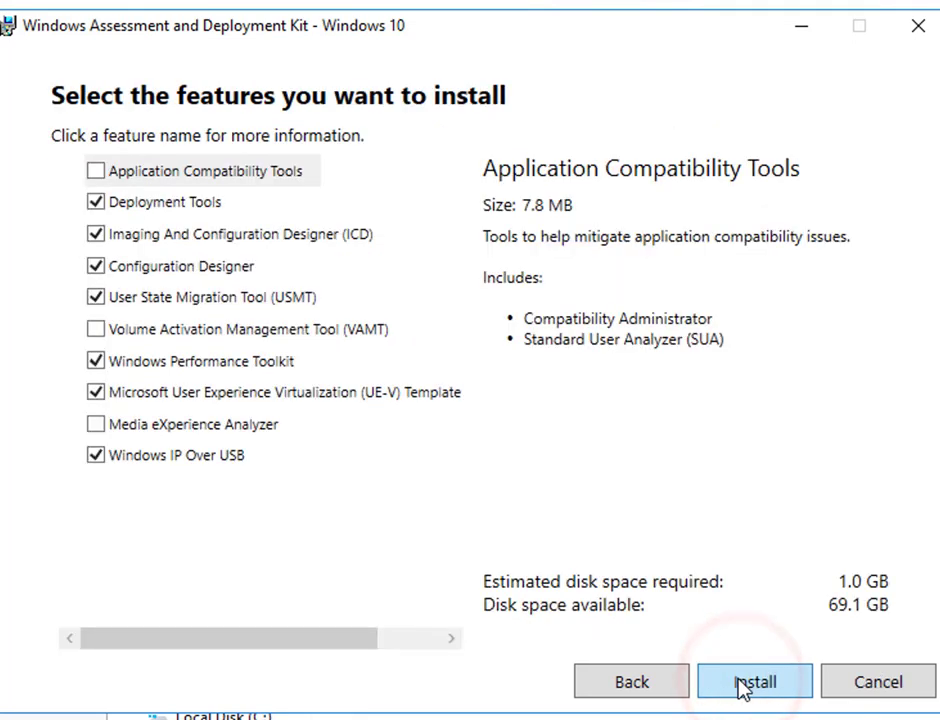
Step: Install the ADK without Performance Toolkit, UE-V Template Generator and IP Over USB, then close setup
click(94, 360)
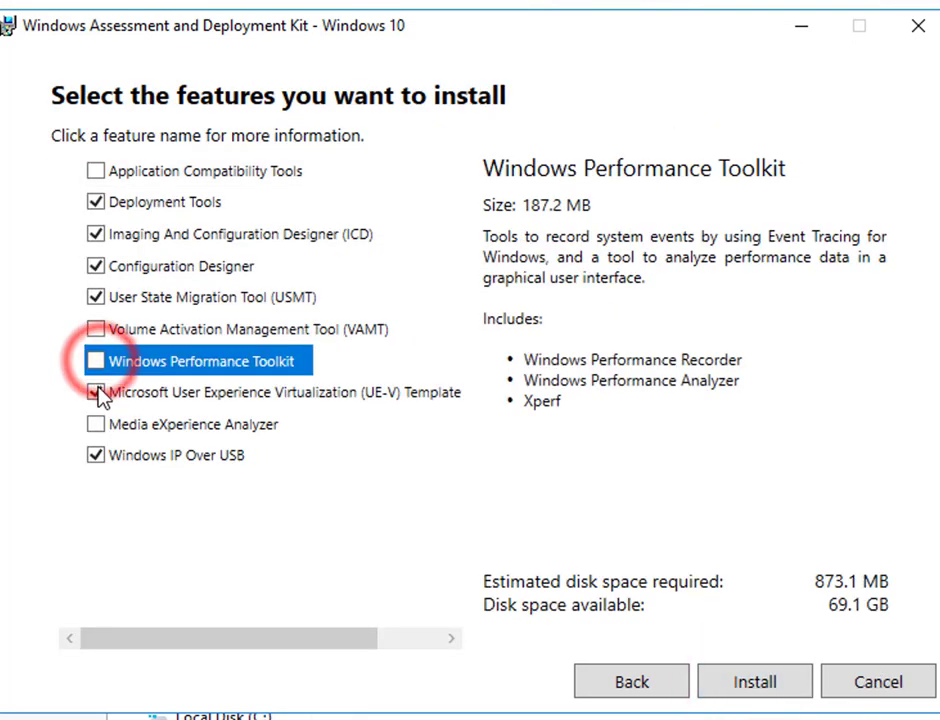
click(95, 392)
click(69, 455)
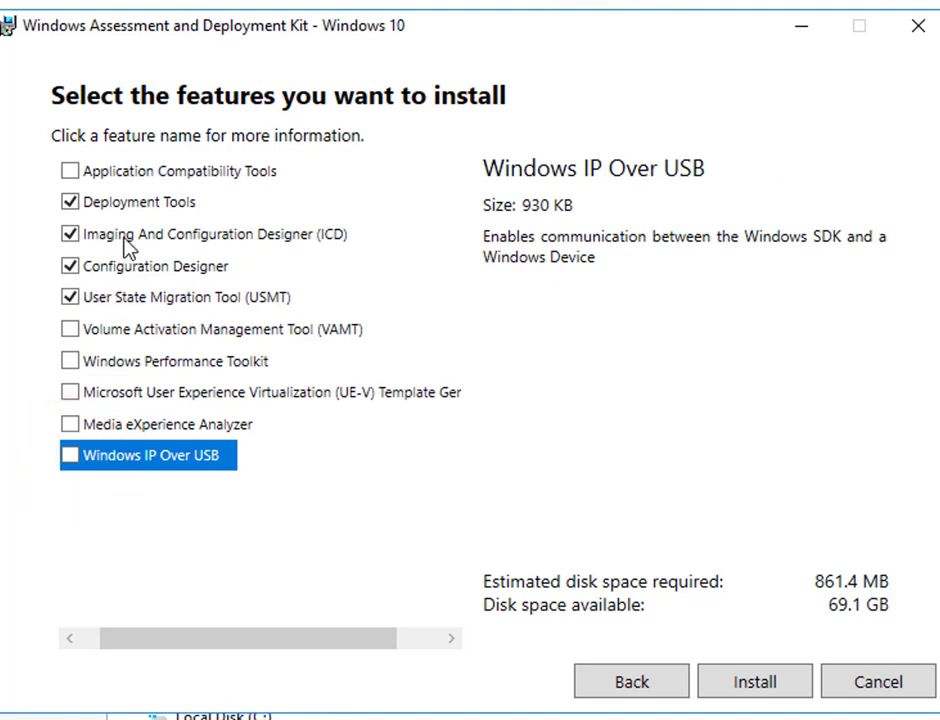
click(740, 682)
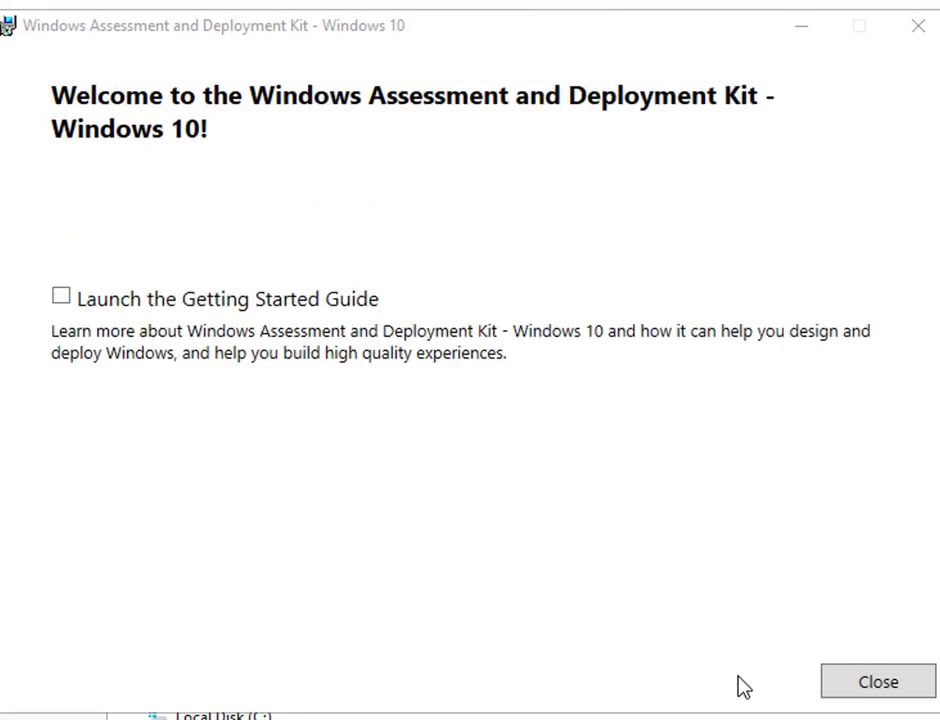
click(868, 690)
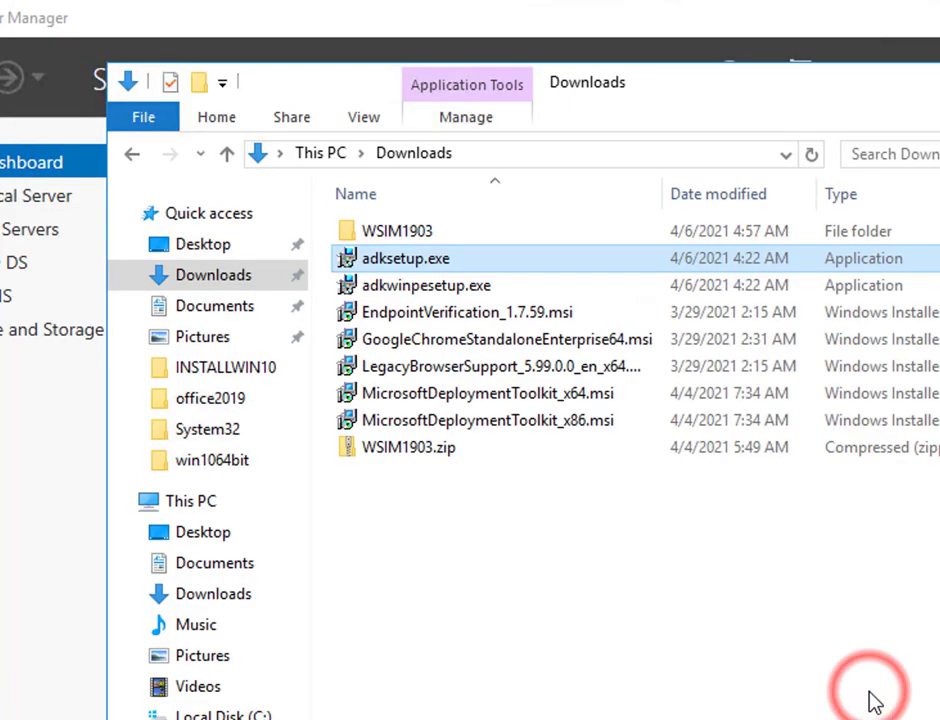
Step: Run adkwinpesetup.exe and install Windows Preinstallation Environment to the default path, then close it
click(470, 288)
click(468, 287)
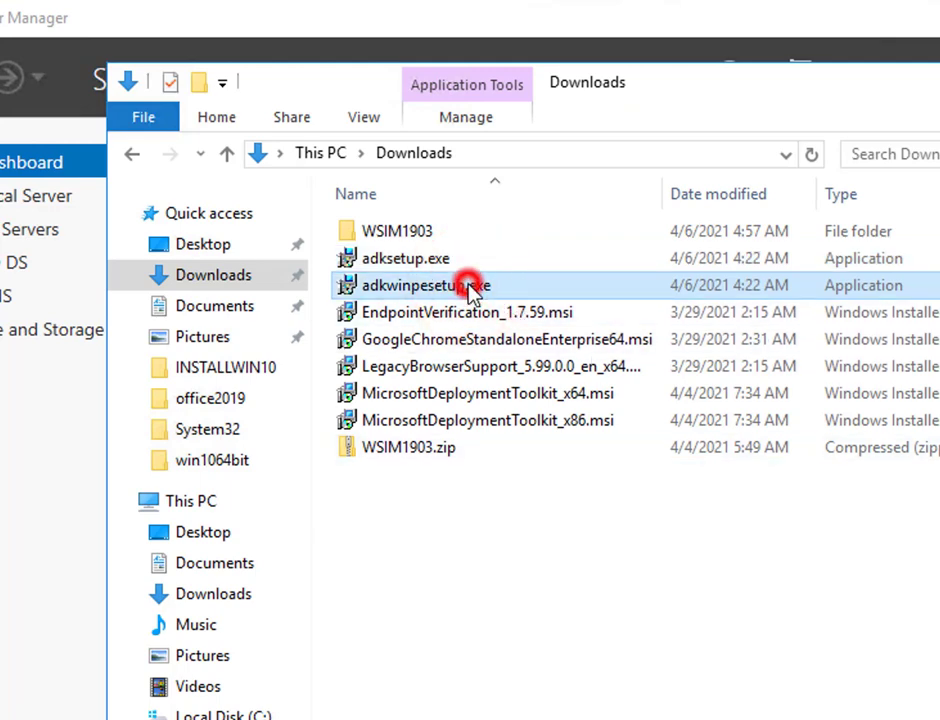
click(570, 400)
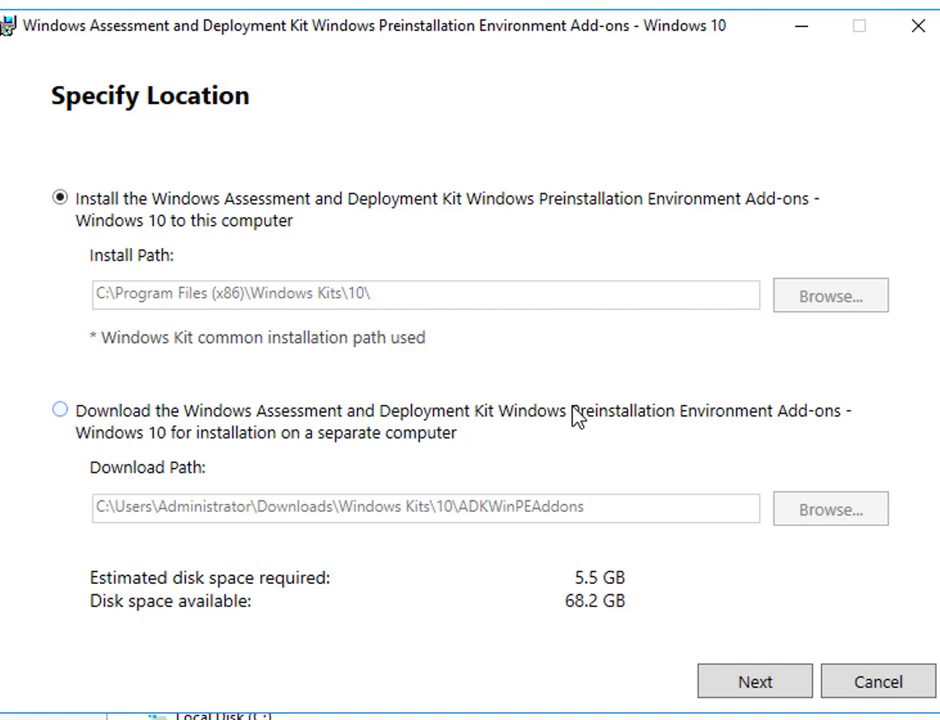
click(724, 683)
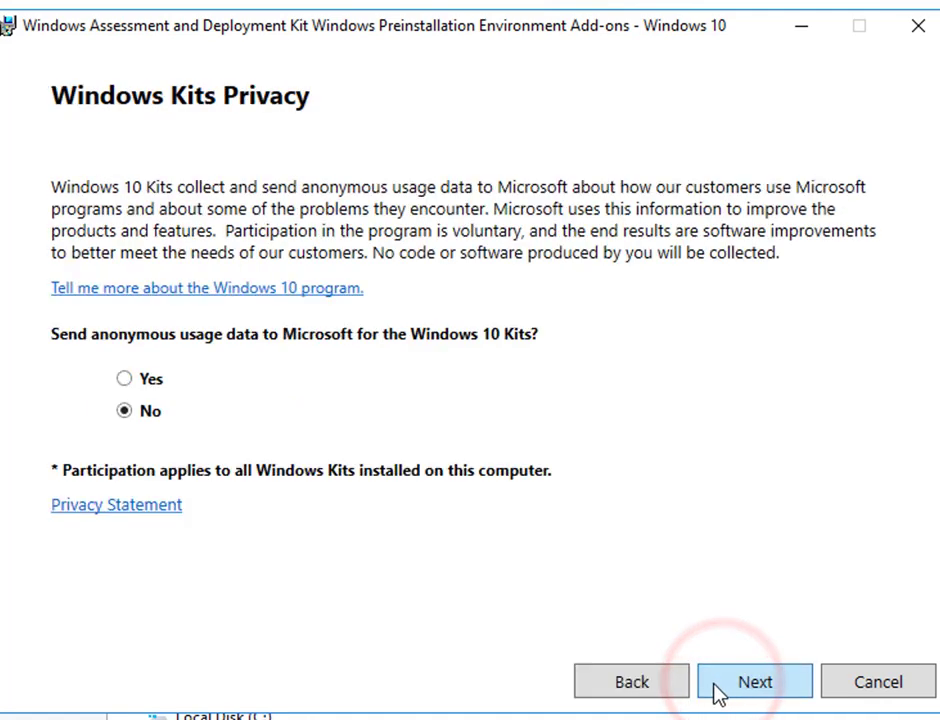
click(742, 690)
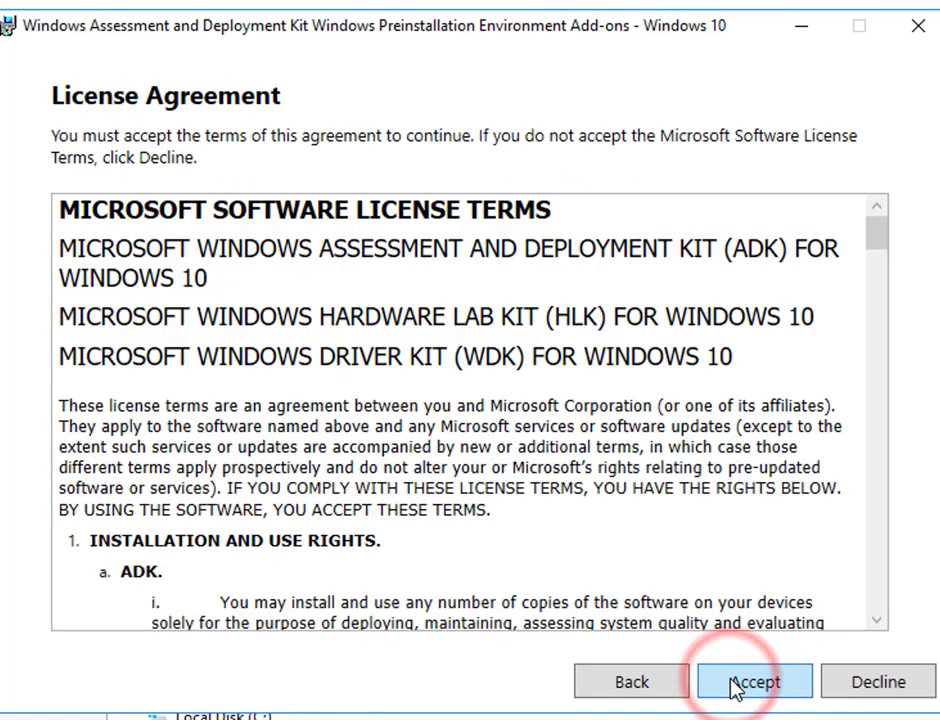
click(760, 688)
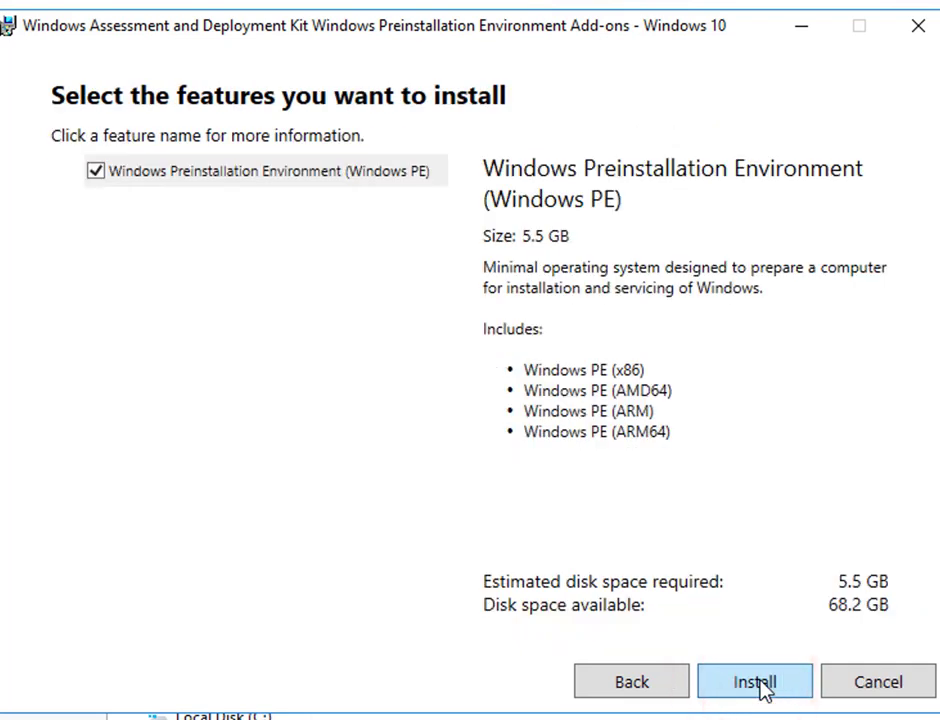
click(759, 686)
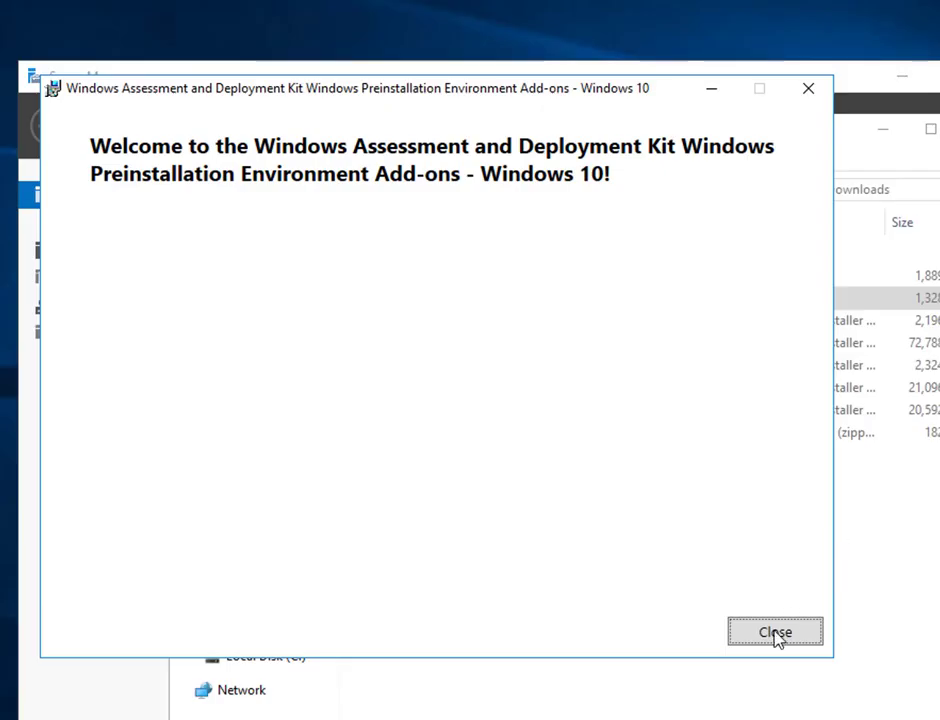
click(776, 634)
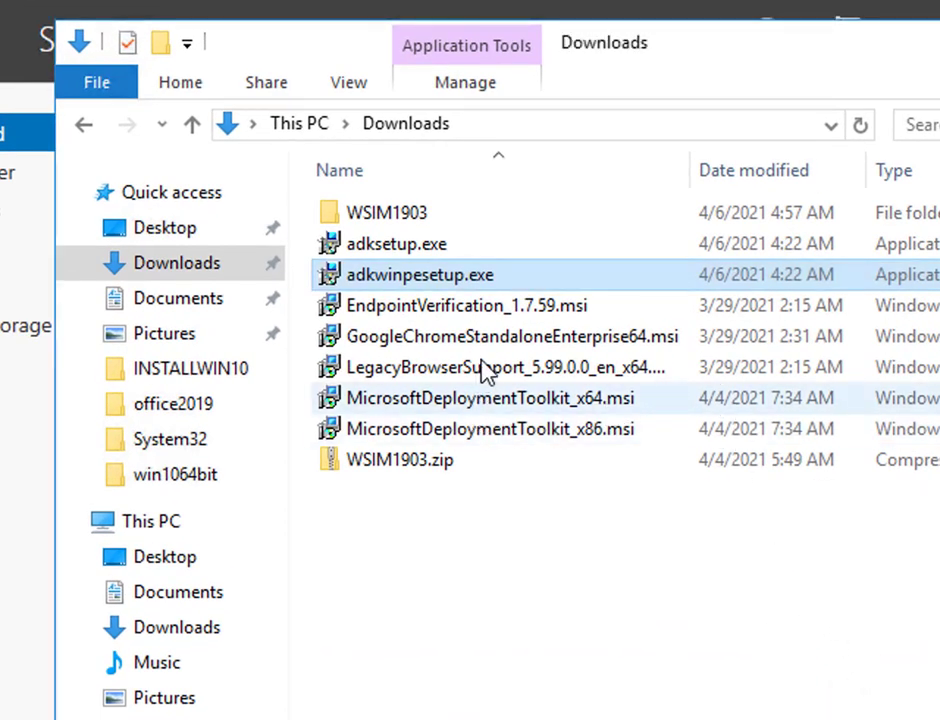
Step: Install MicrosoftDeploymentToolkit_x64.msi with default features, licence accepted and improvement program declined
double_click(545, 400)
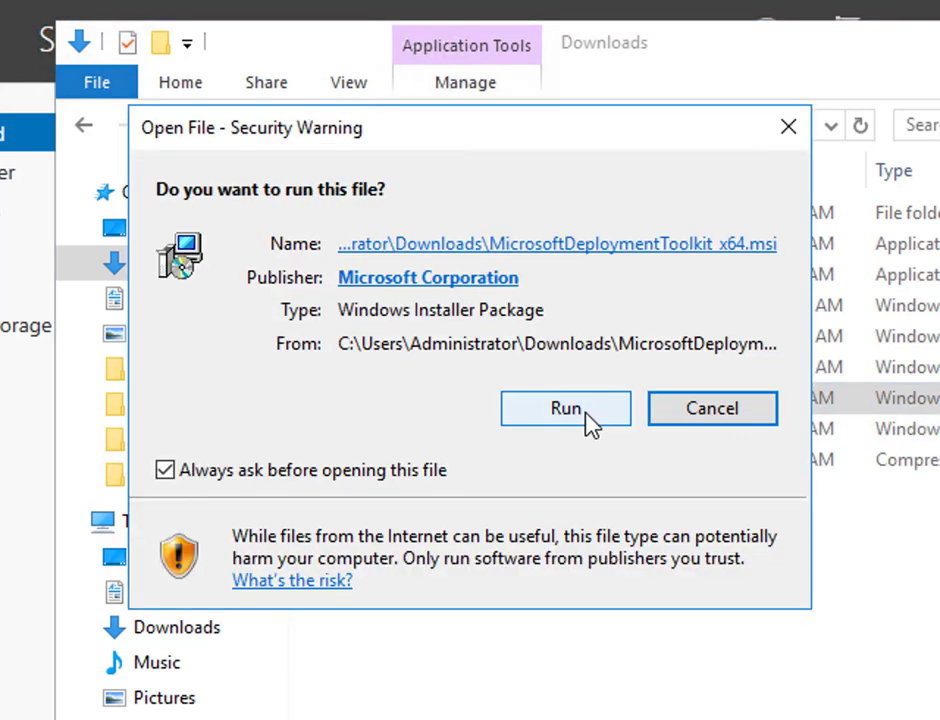
click(588, 416)
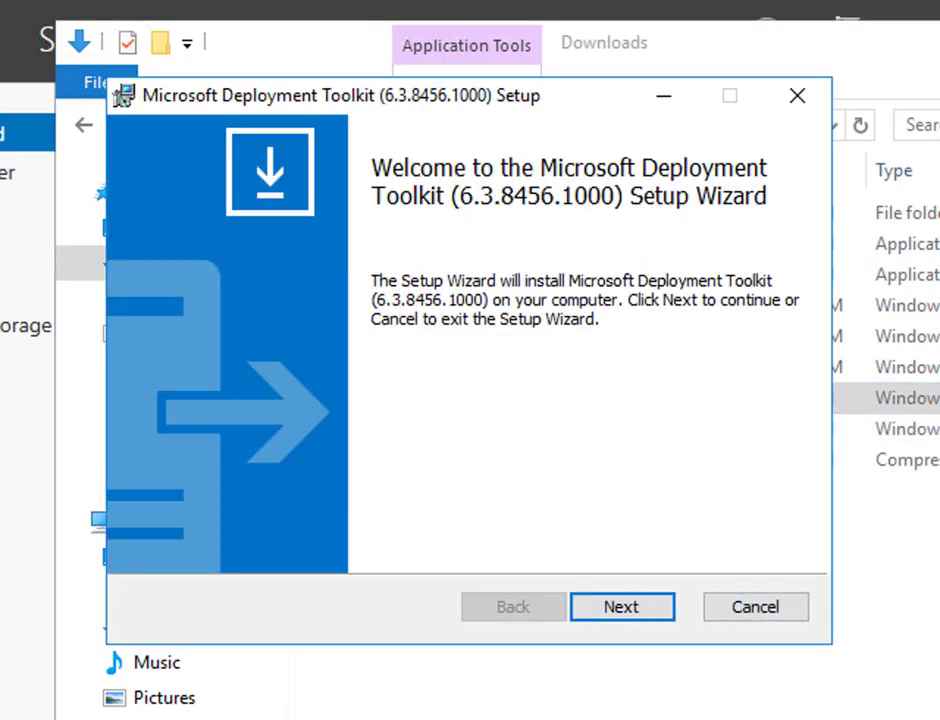
click(641, 605)
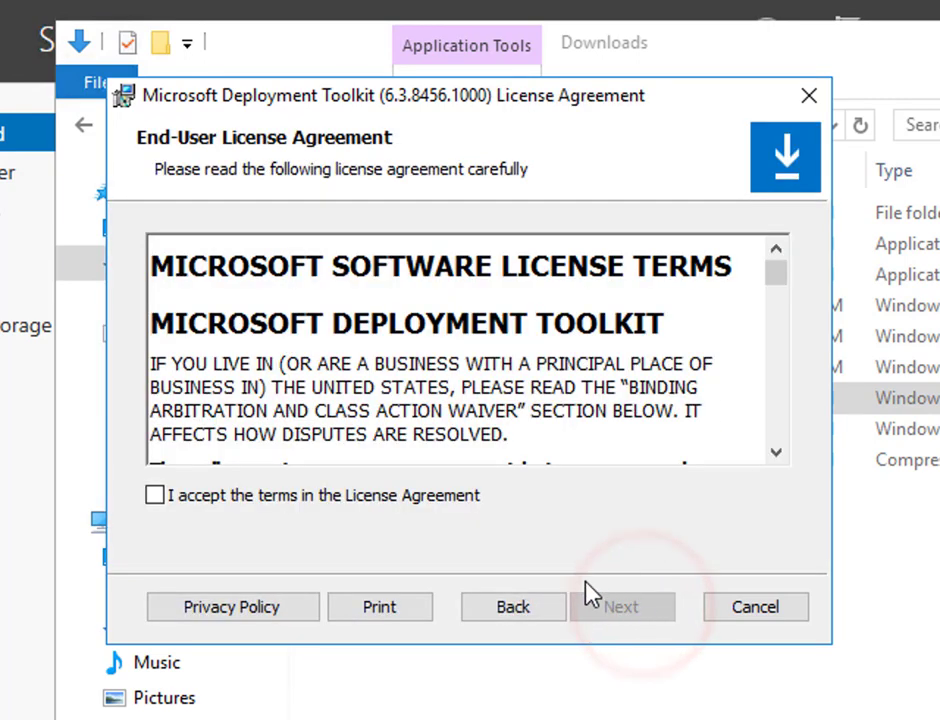
click(400, 497)
click(605, 604)
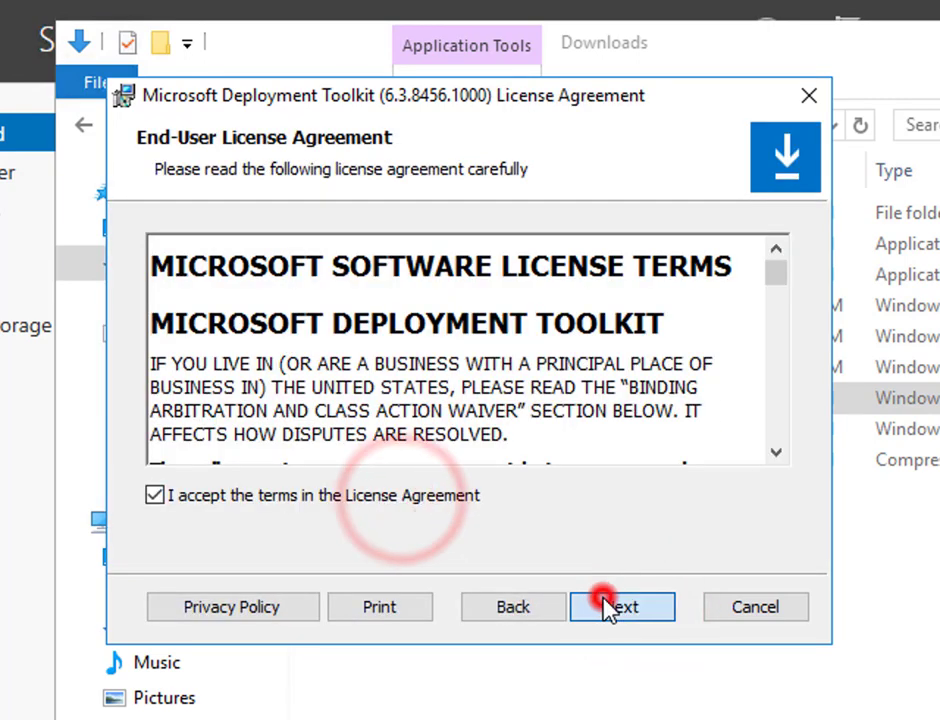
click(624, 608)
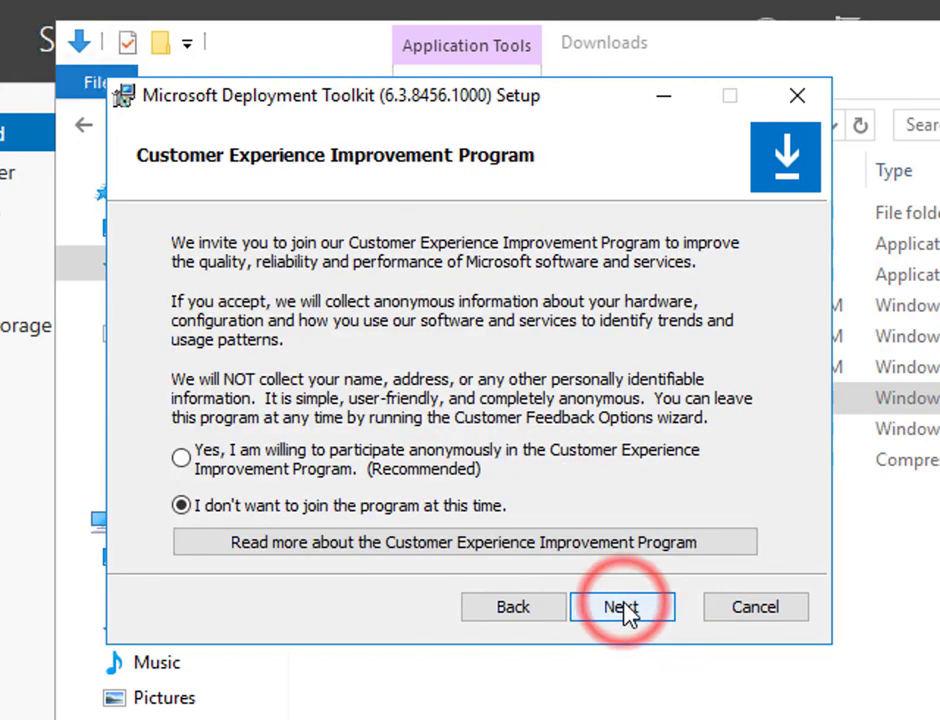
click(624, 612)
click(624, 607)
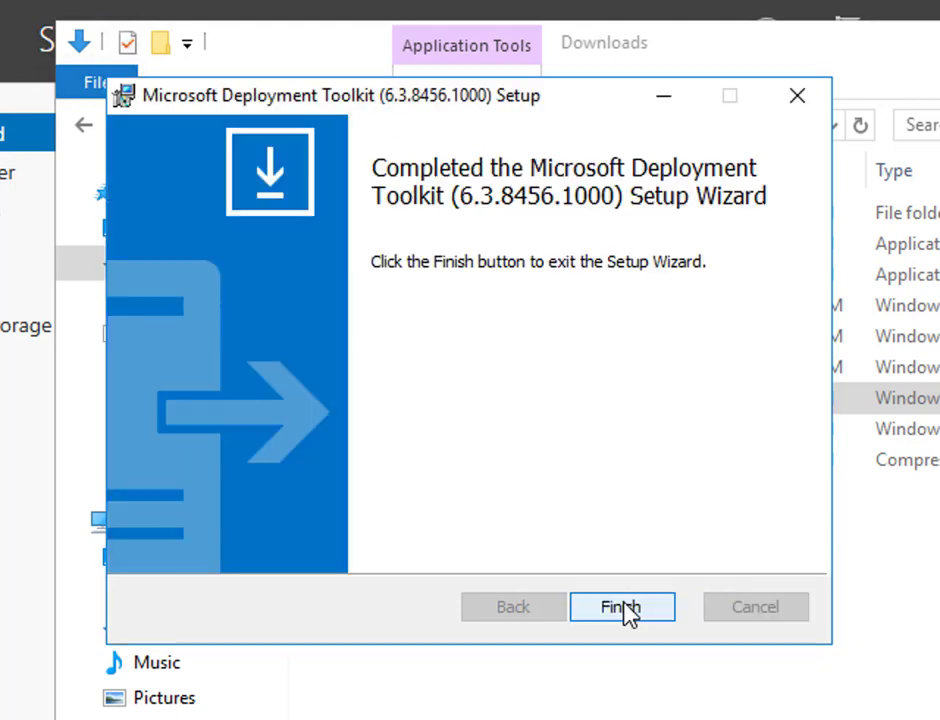
click(623, 607)
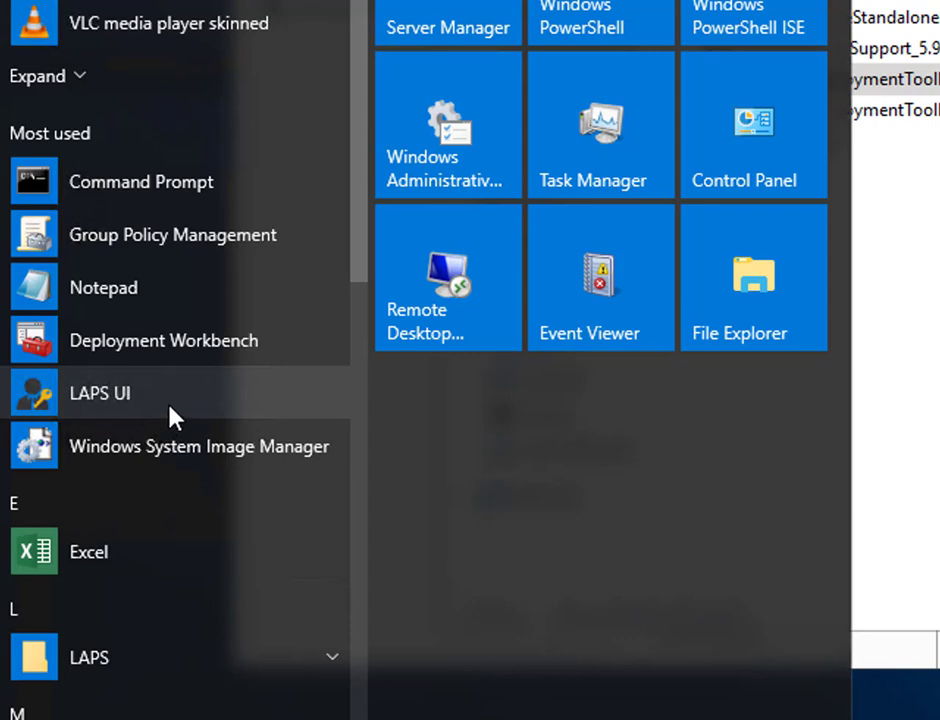
Step: Launch Deployment Workbench from the Start menu's Microsoft Deployment Toolkit group
scroll(172, 418, down, 4)
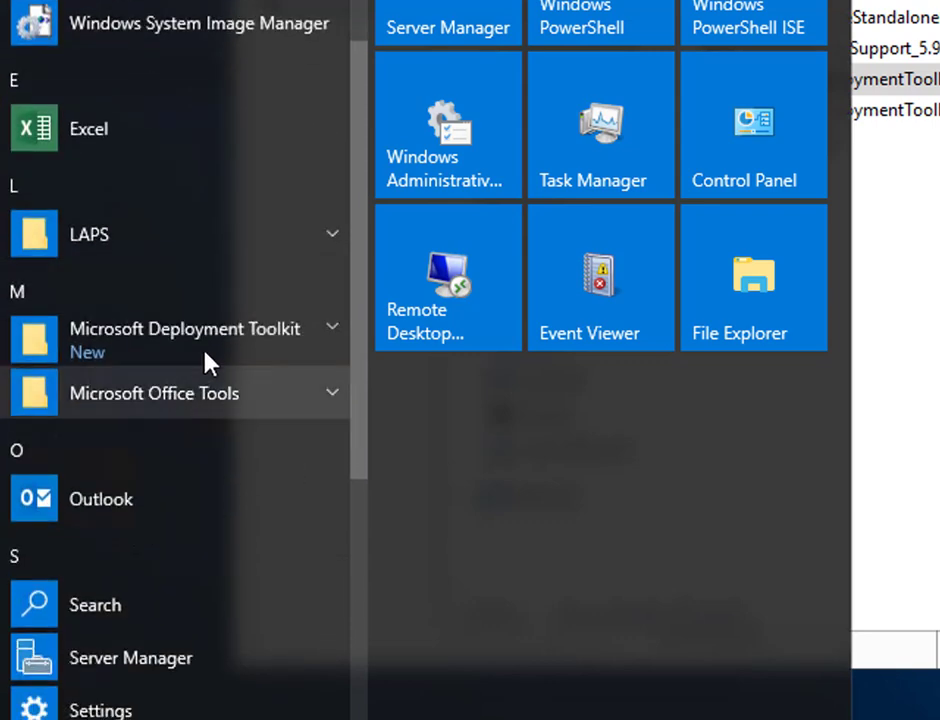
click(211, 345)
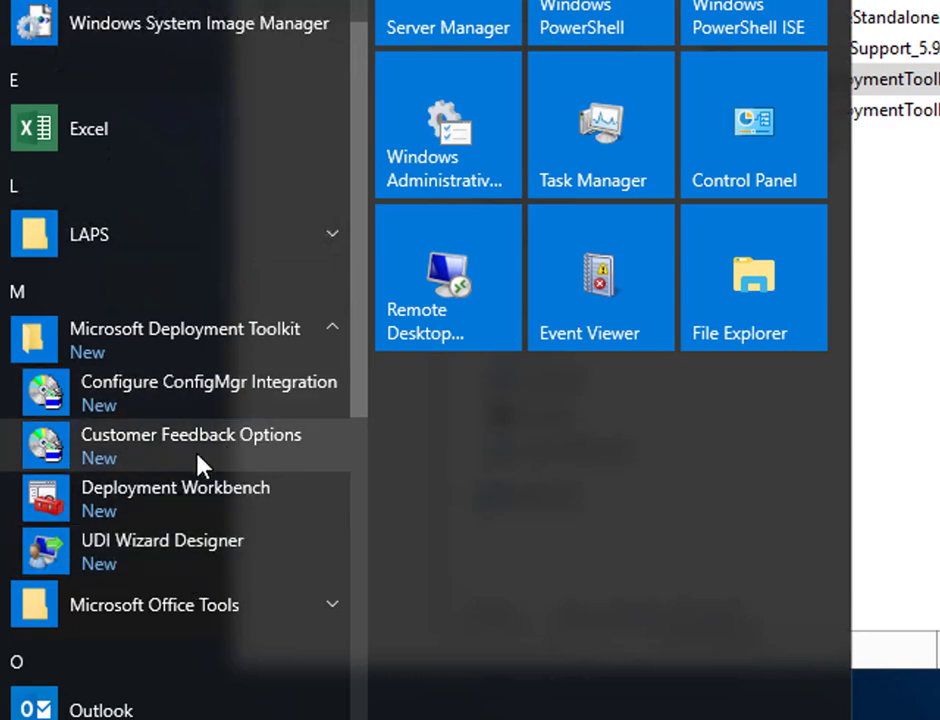
click(228, 505)
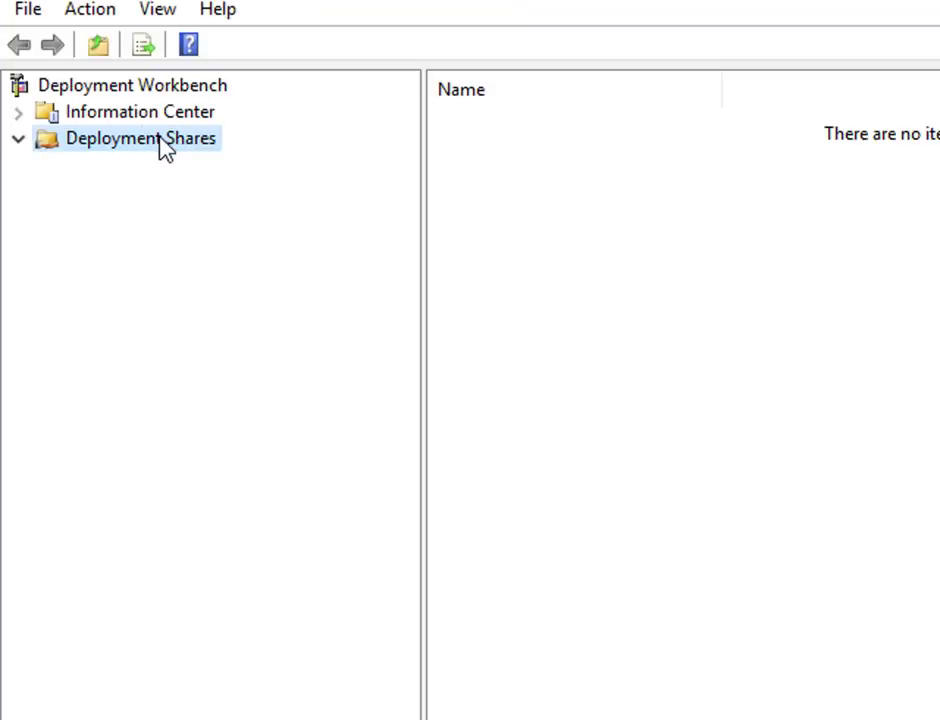
Step: Start the New Deployment Share Wizard at its C:\DeploymentShare path step, then switch to File Explorer
right_click(160, 139)
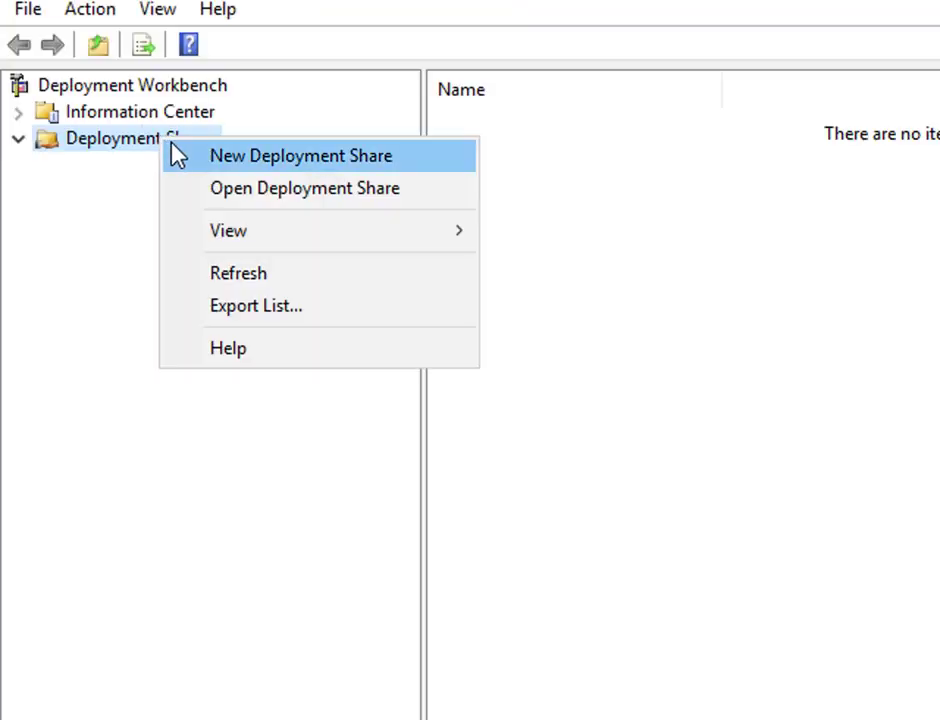
click(231, 160)
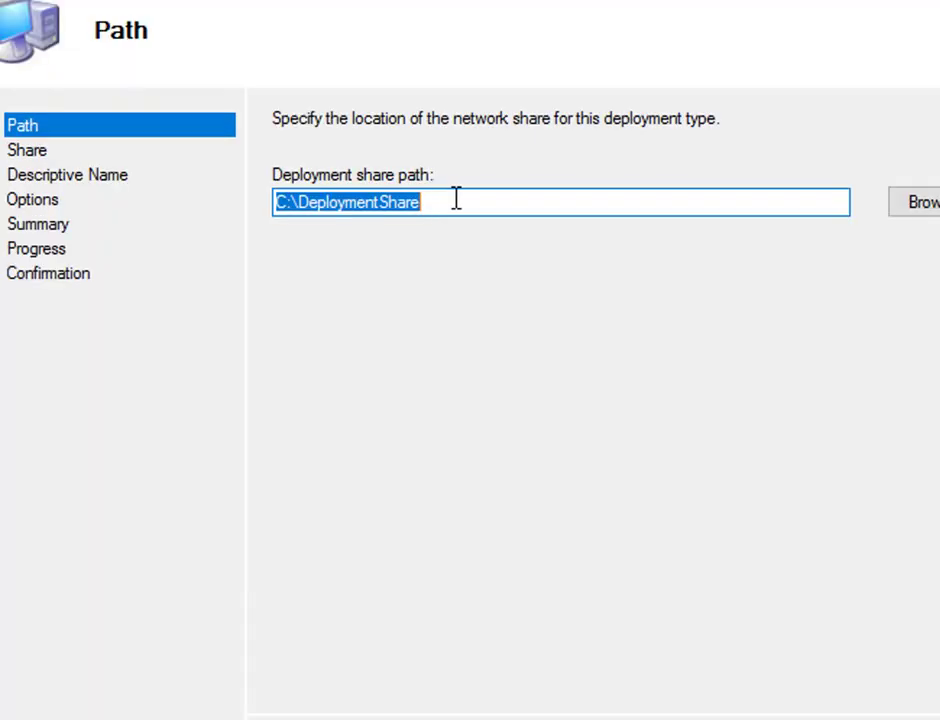
click(448, 200)
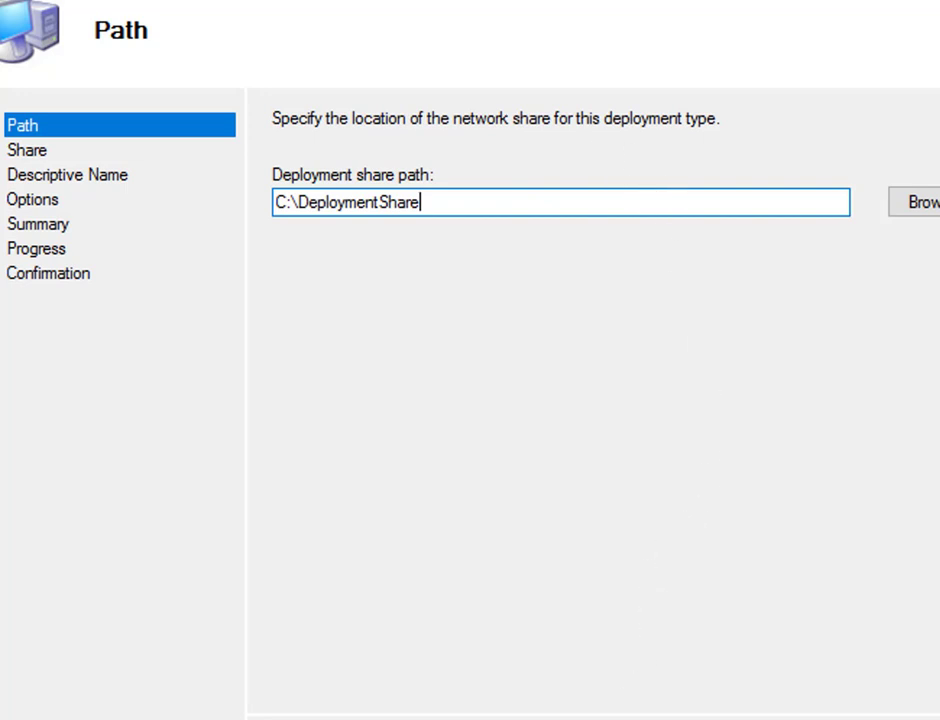
key(alt+Tab)
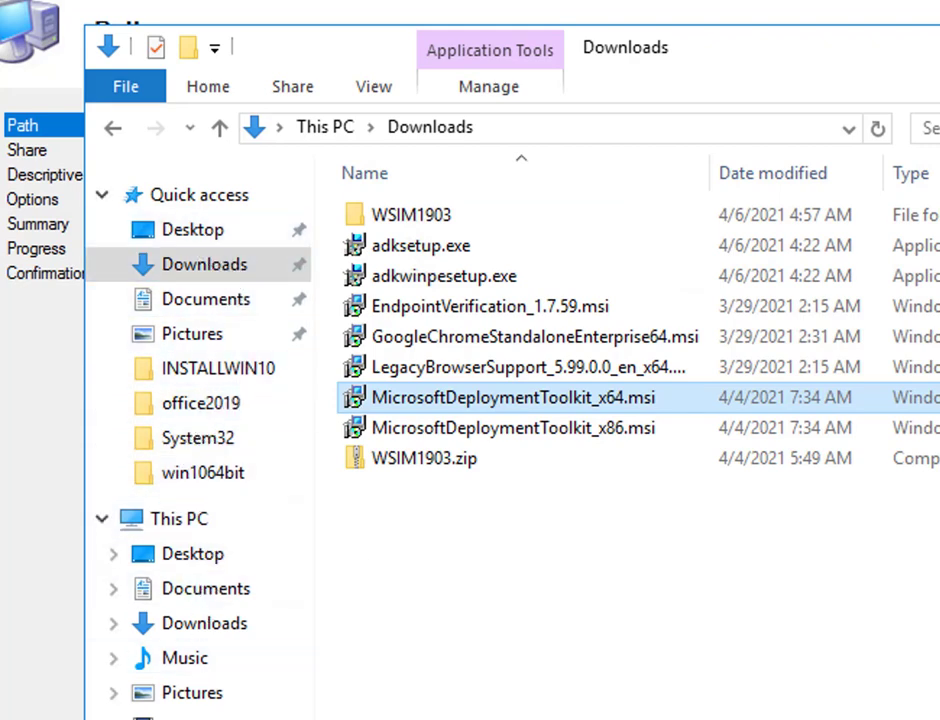
Step: Create a folder named deploy at the root of Local Disk (C:)
right_click(592, 362)
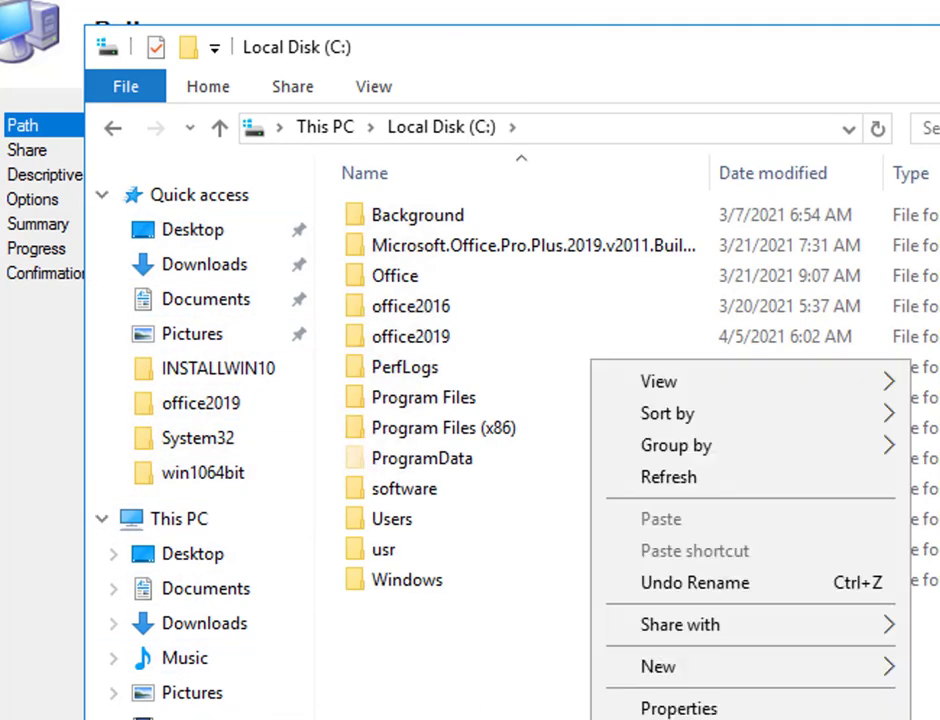
click(665, 683)
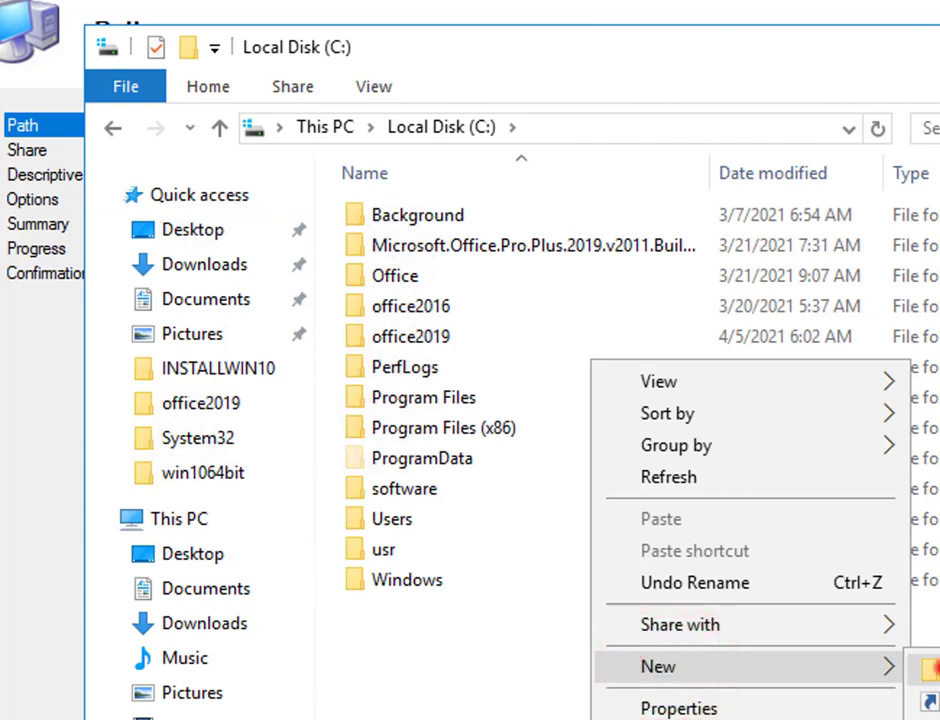
click(930, 668)
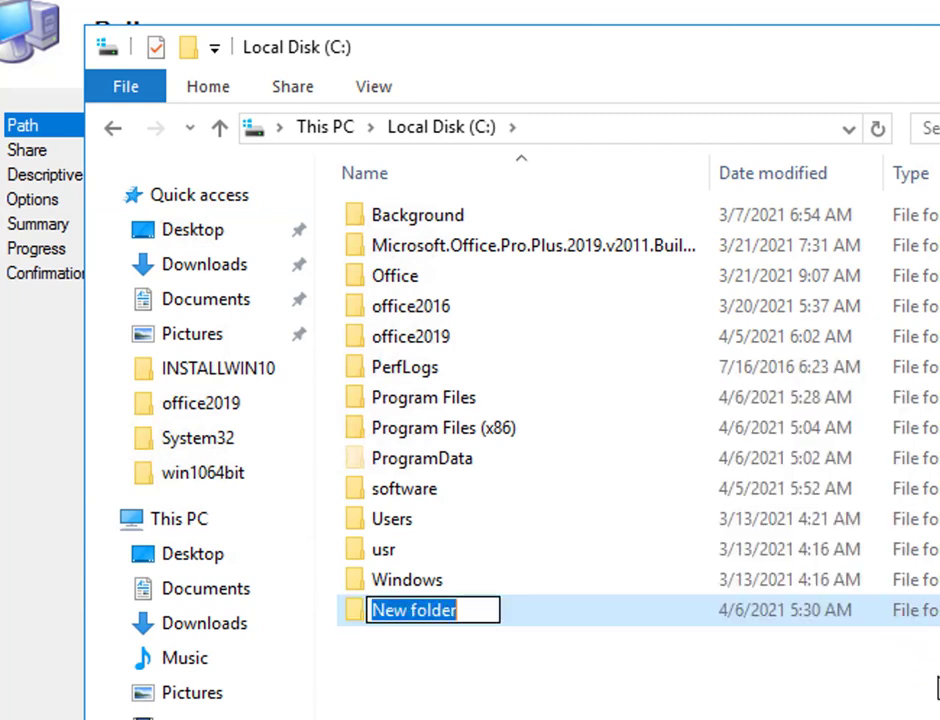
text(deploy)
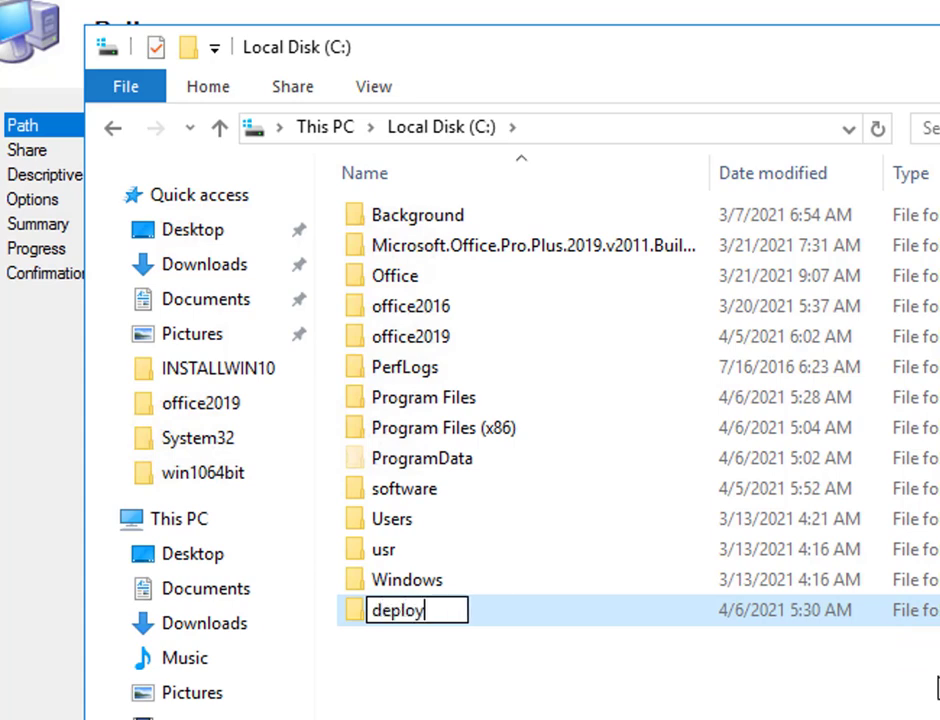
key(Return)
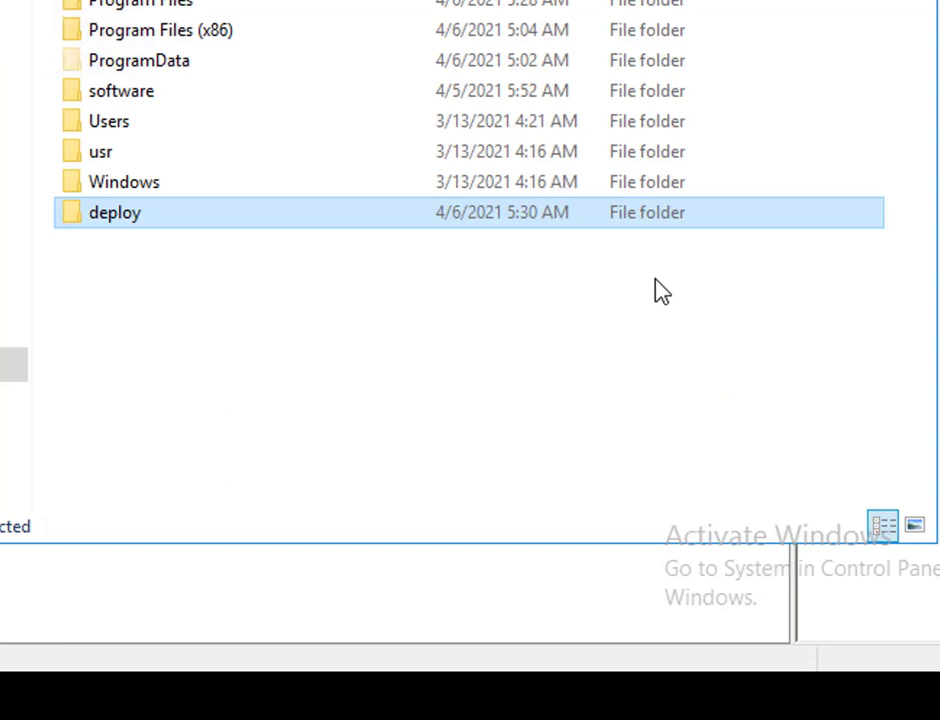
key(shift+F10)
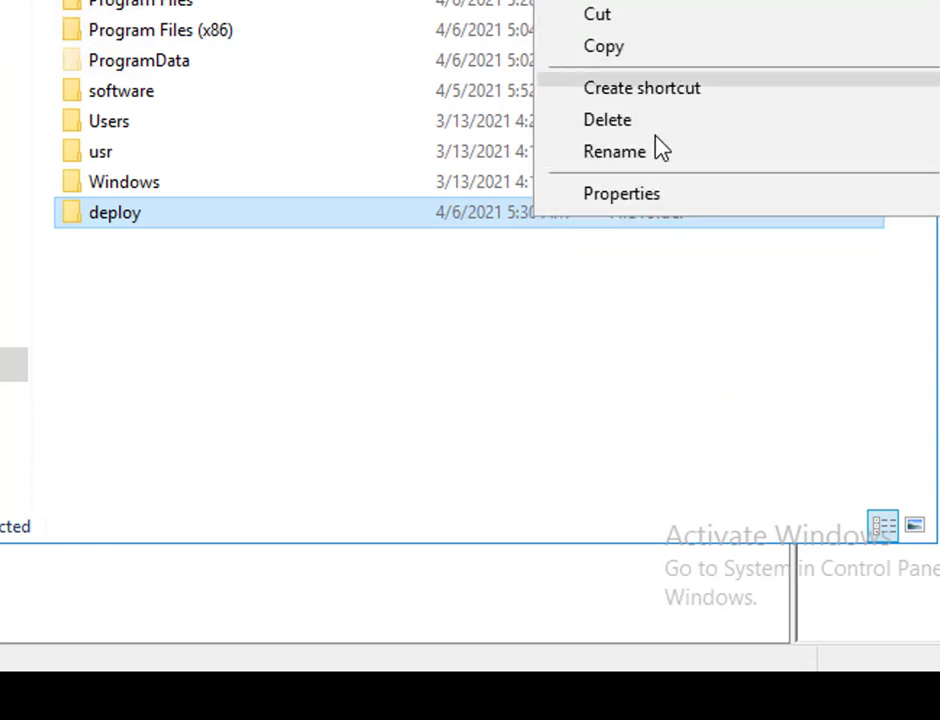
Step: Share the deploy folder with Everyone at Read permission as \\WIN-0LRS2H02A4H\deploy
click(650, 197)
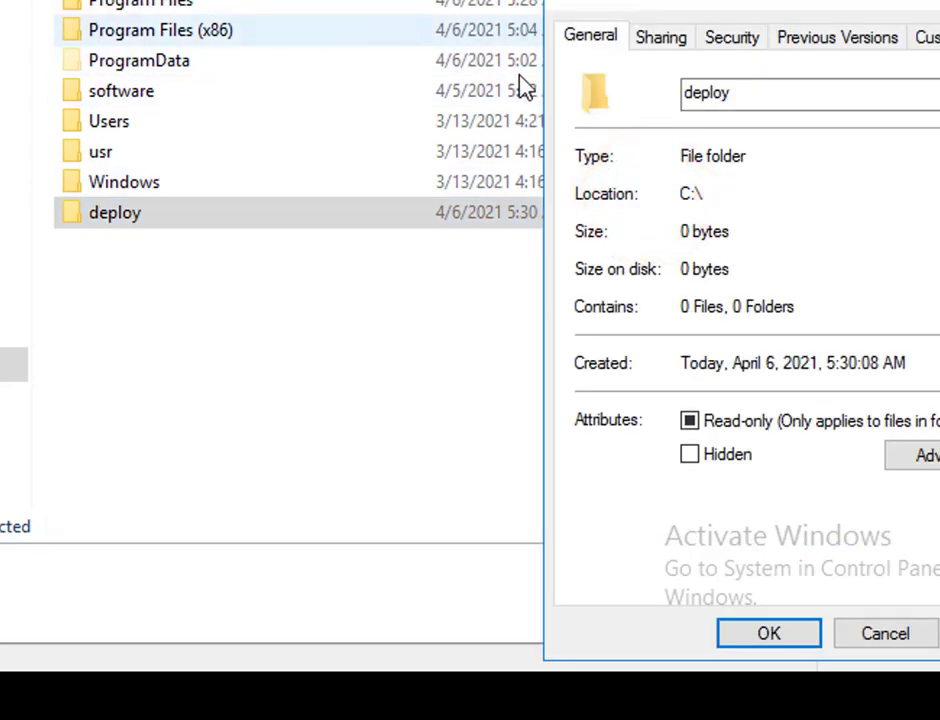
click(660, 40)
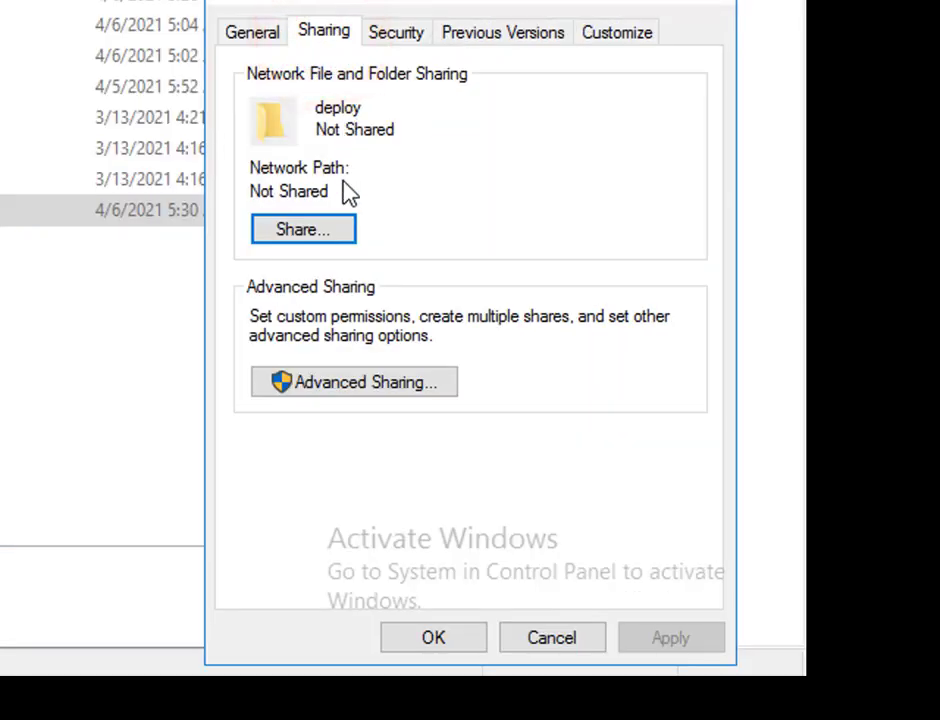
click(340, 232)
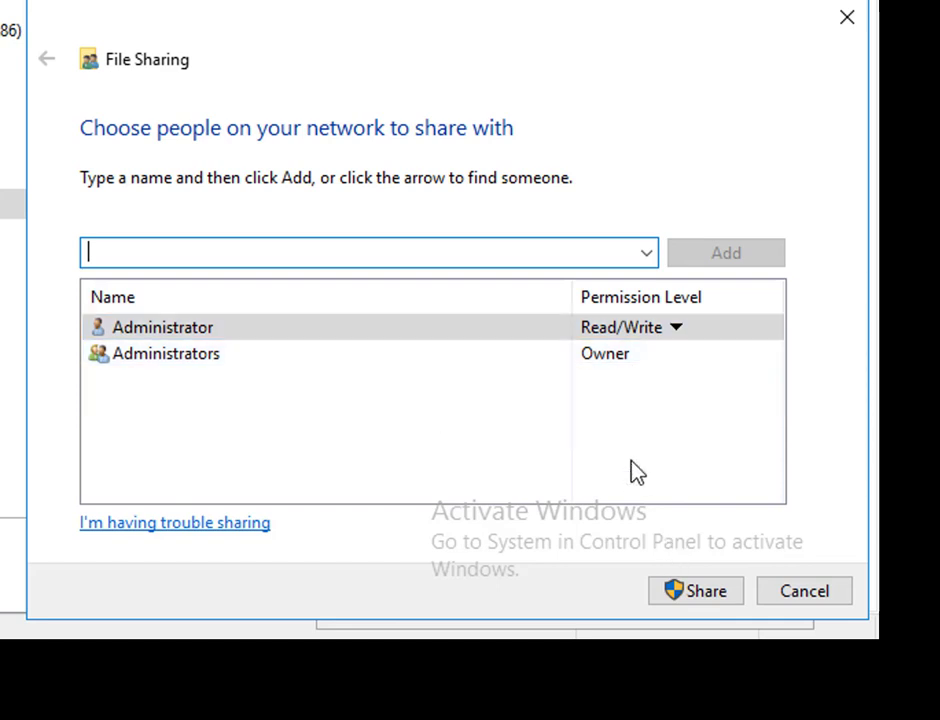
click(650, 252)
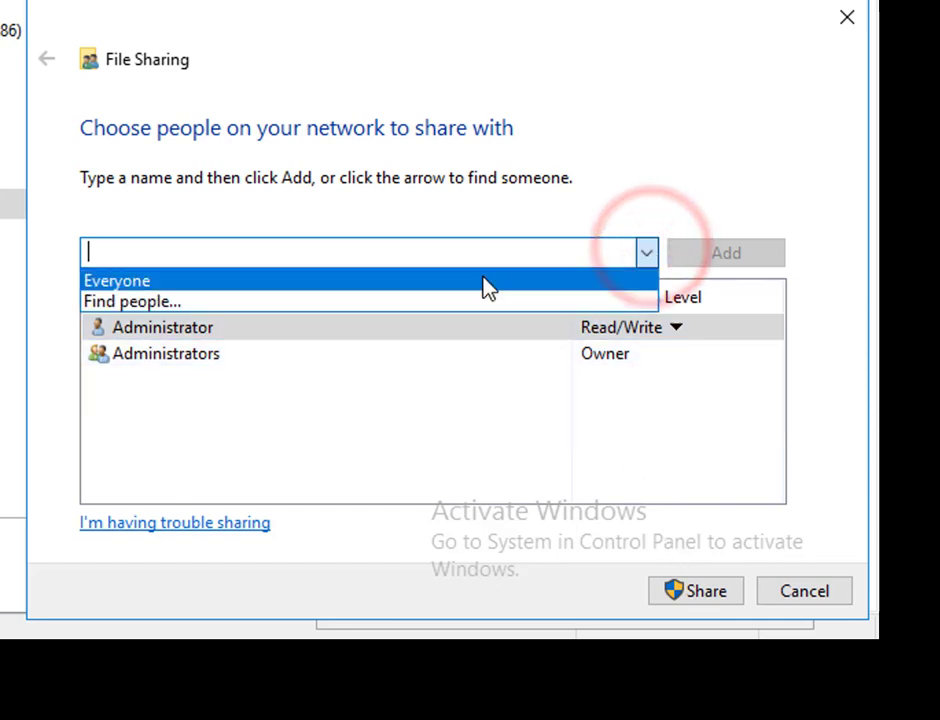
click(360, 282)
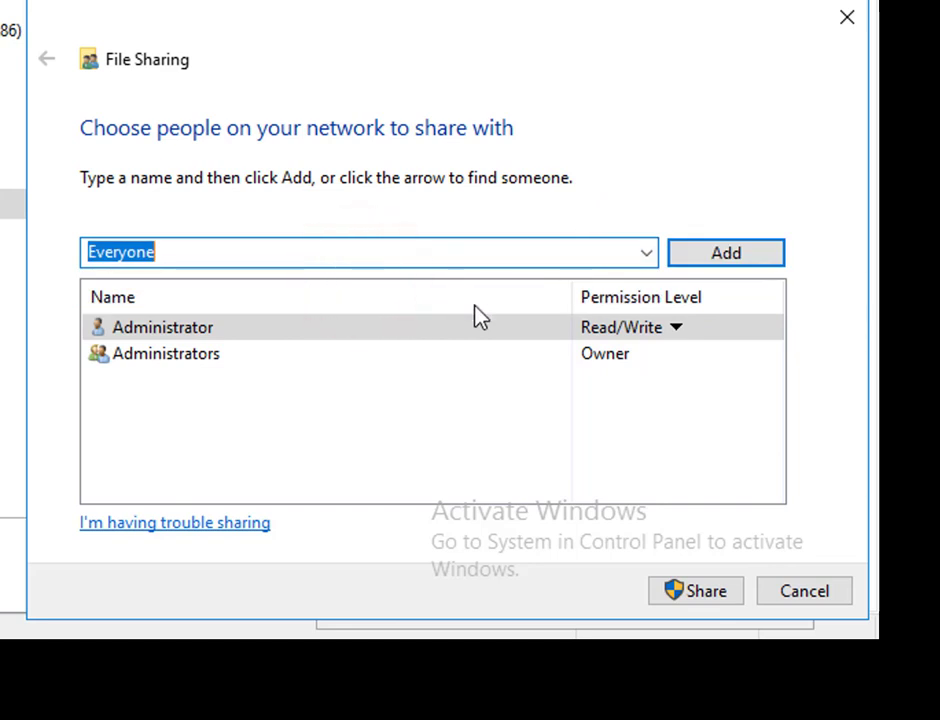
click(728, 254)
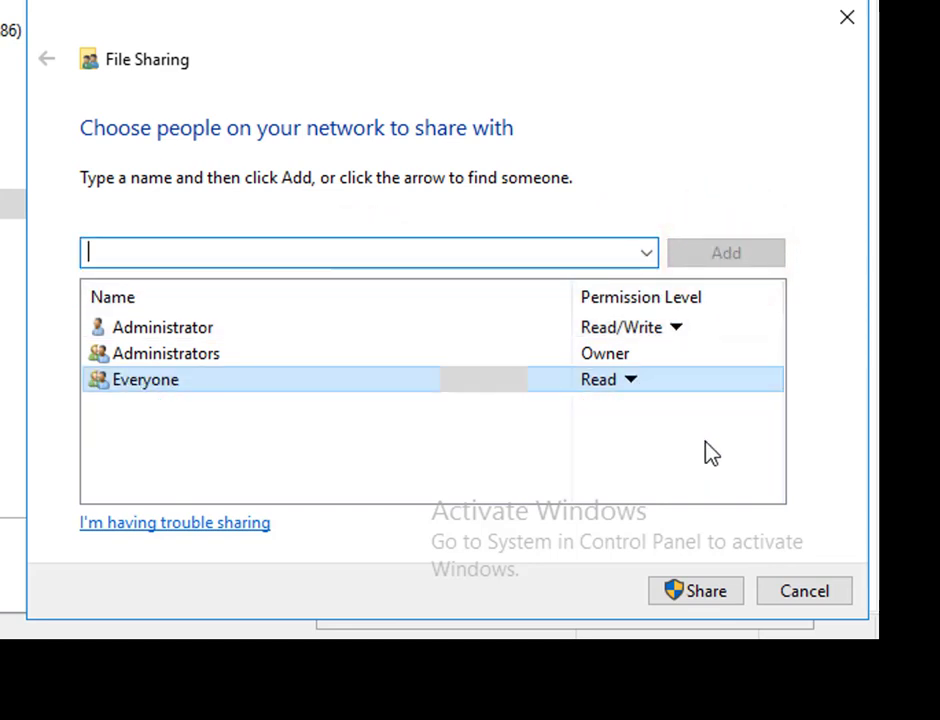
click(689, 590)
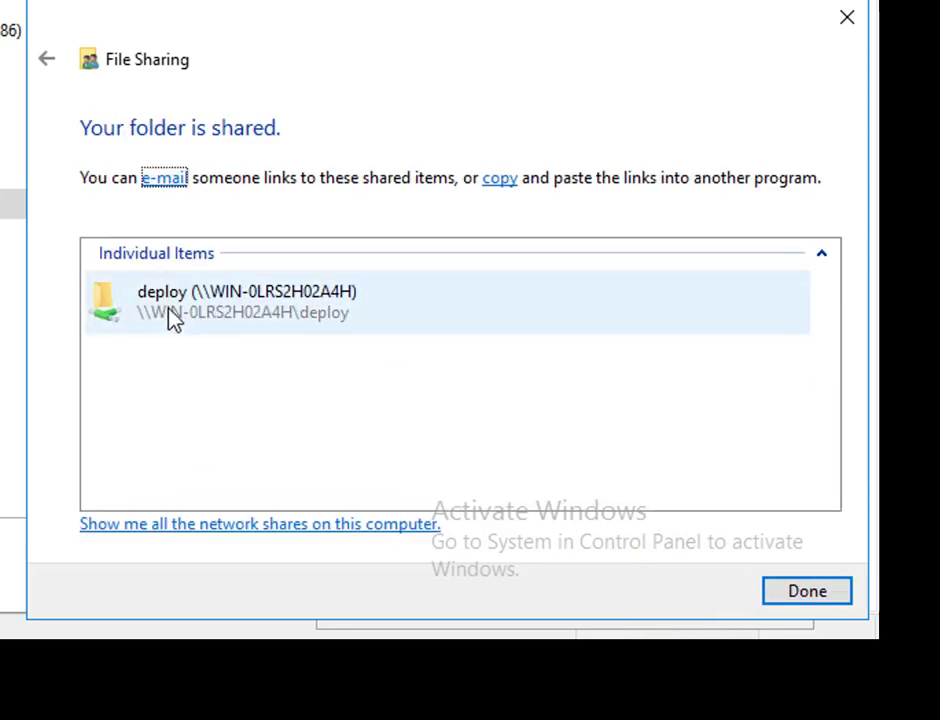
click(791, 592)
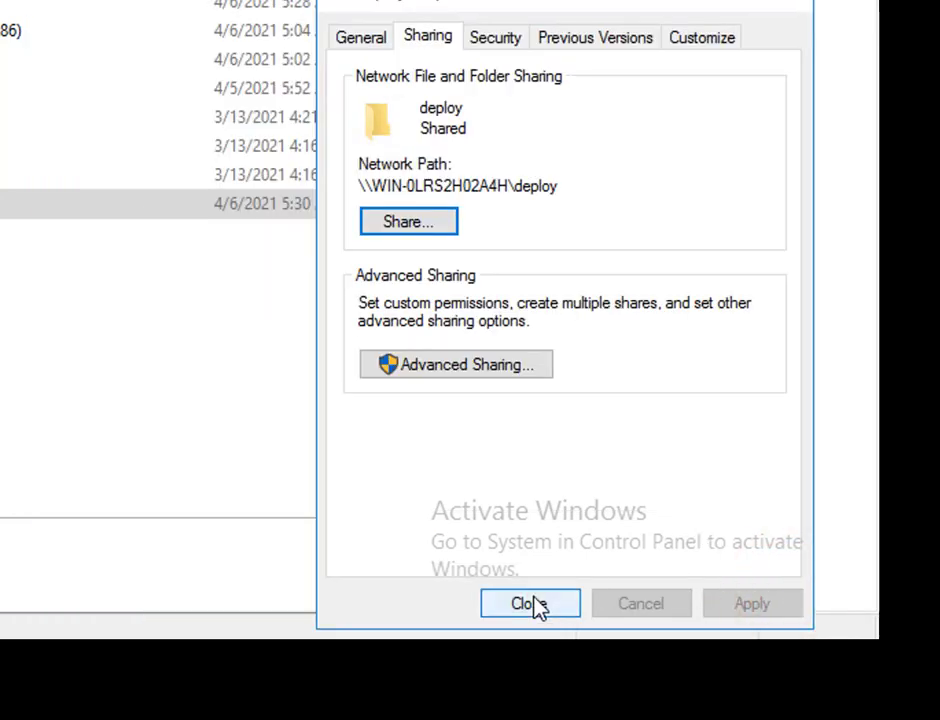
click(533, 603)
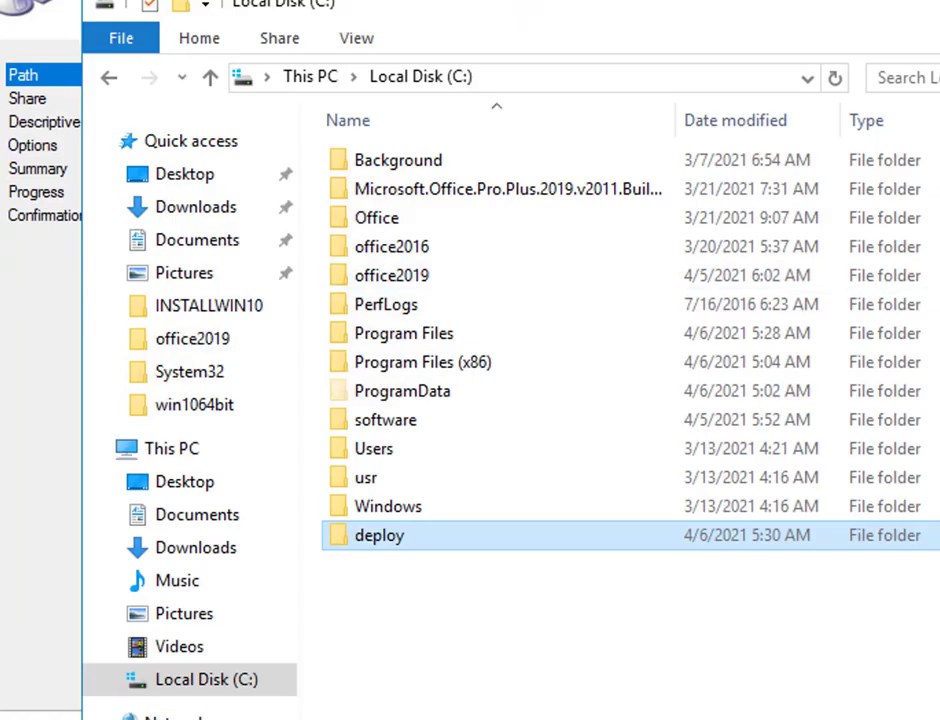
Step: Set the share path to \\WIN-0LRS2H02A4H\deploy and keep the MDT Deployment Share description
key(alt+Tab)
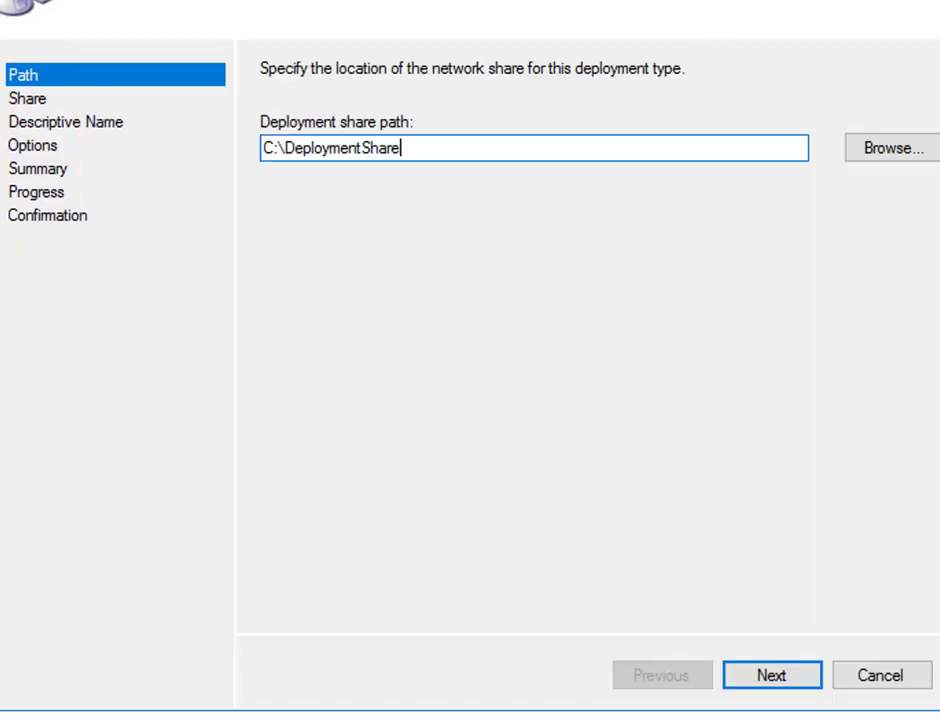
double_click(459, 144)
key(BackSpace)
right_click(622, 138)
click(678, 262)
click(876, 155)
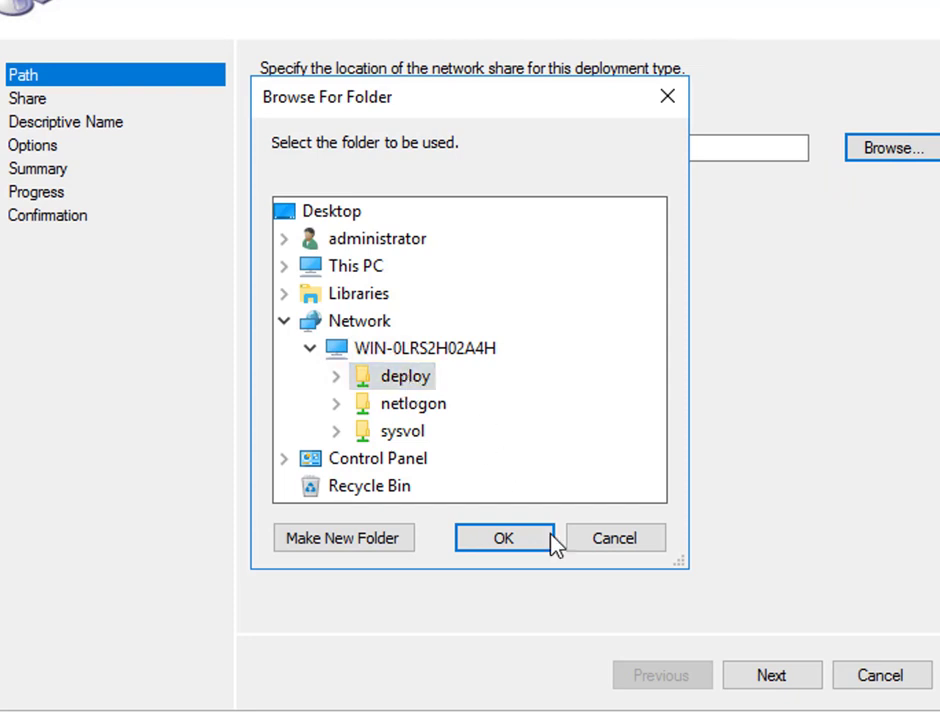
click(612, 539)
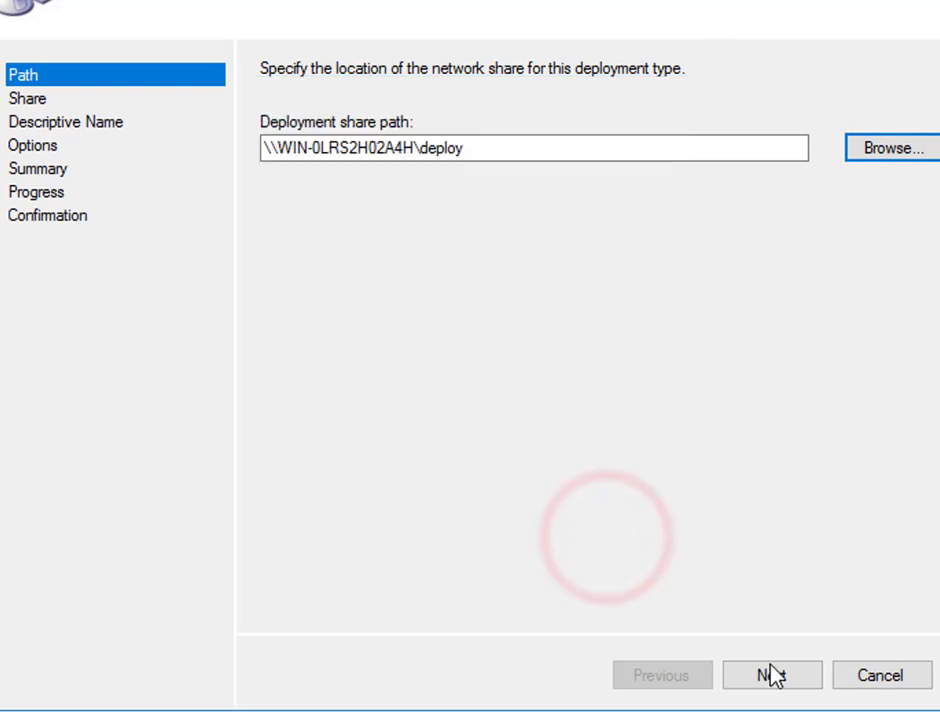
click(794, 677)
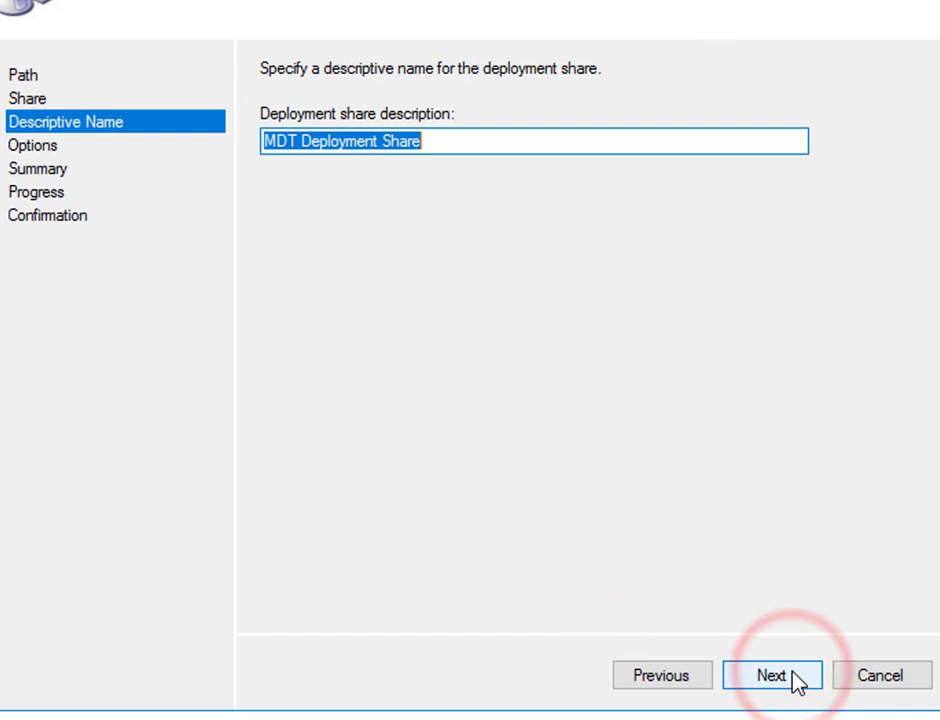
click(794, 677)
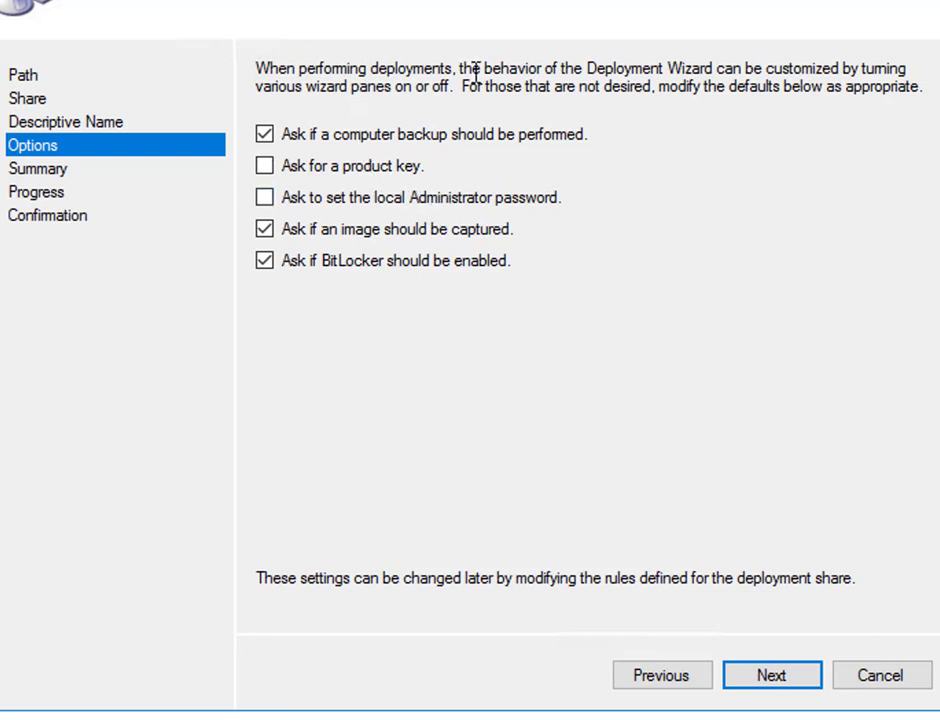
Step: Turn off backup, image capture and BitLocker prompts, and create deployment share DS001
click(513, 140)
click(488, 233)
click(332, 270)
click(772, 678)
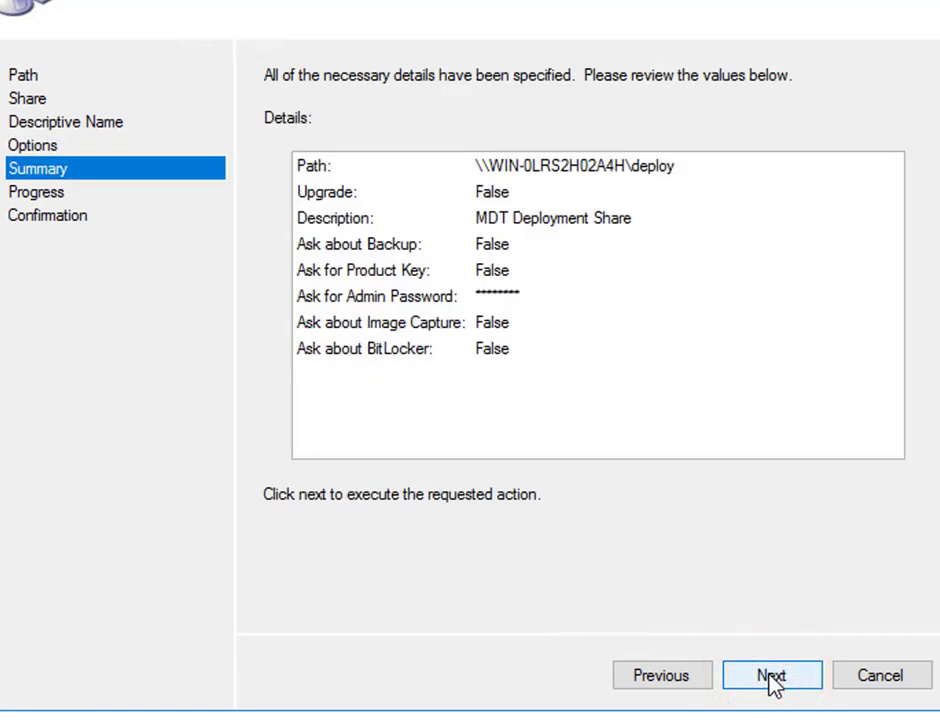
click(772, 678)
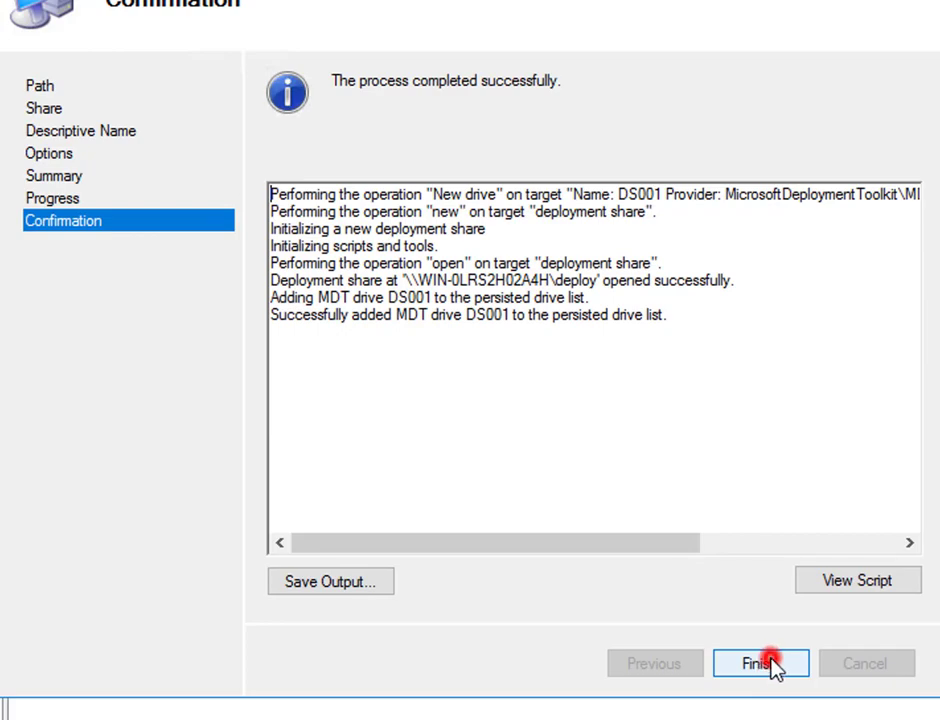
click(771, 664)
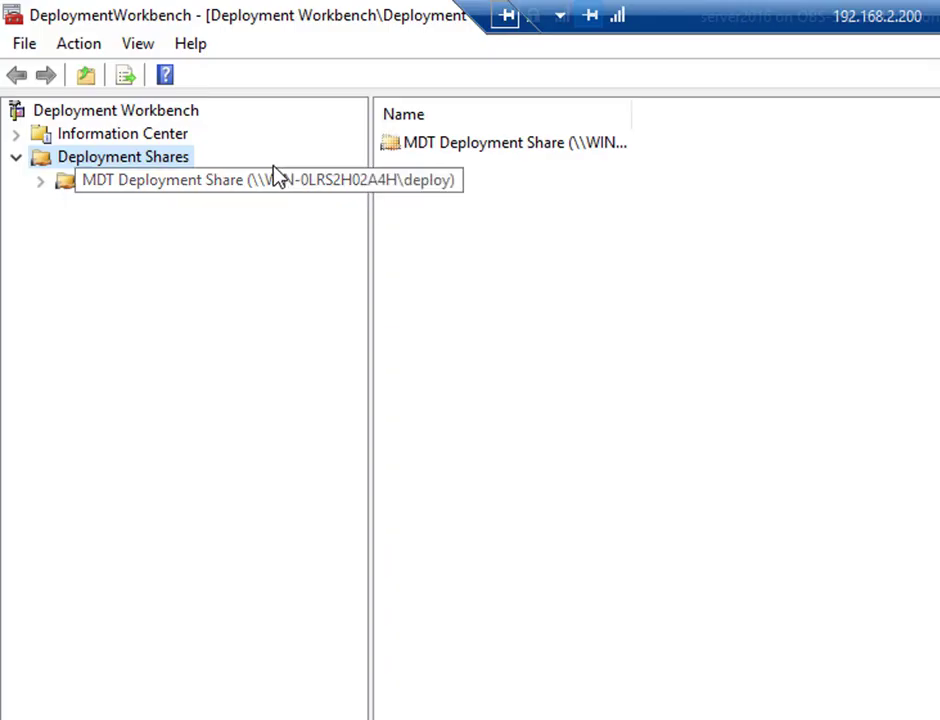
Step: Add a win10pro folder under Operating Systems in the MDT Deployment Share
click(64, 184)
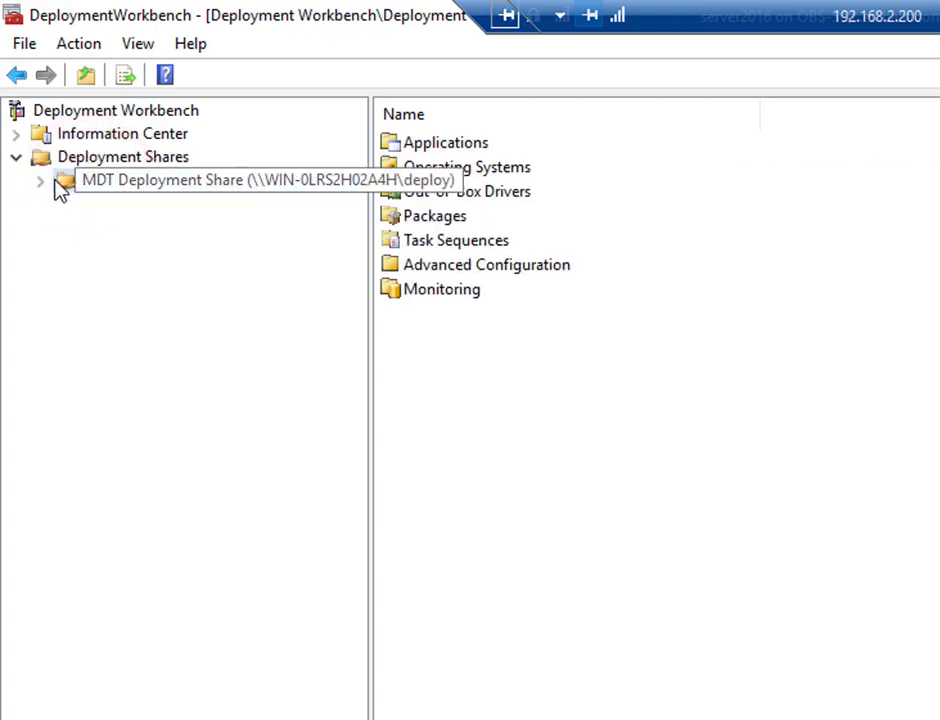
click(41, 181)
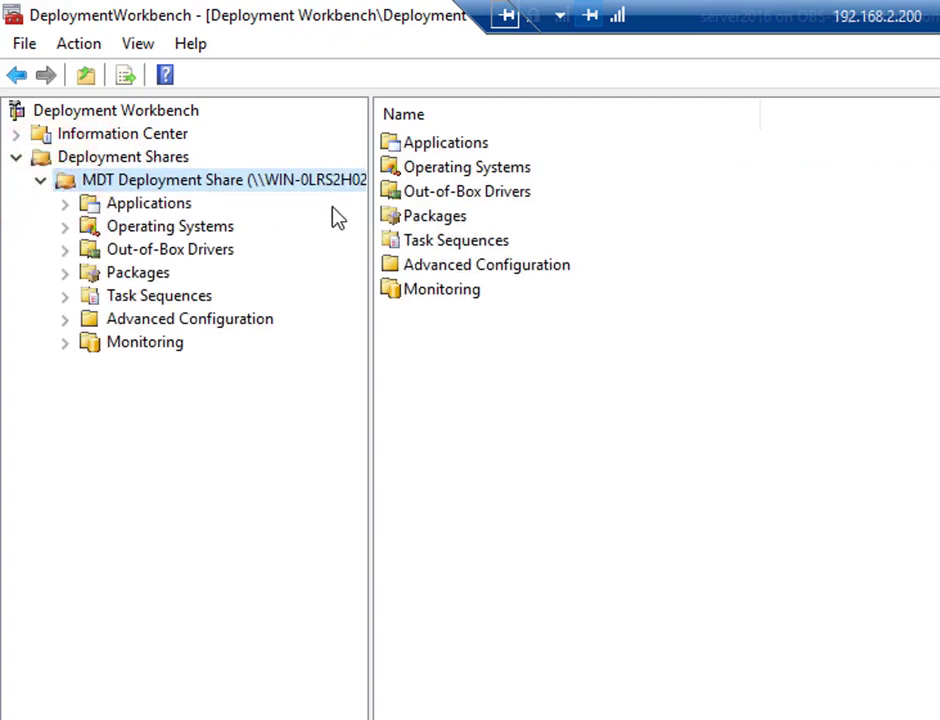
click(216, 228)
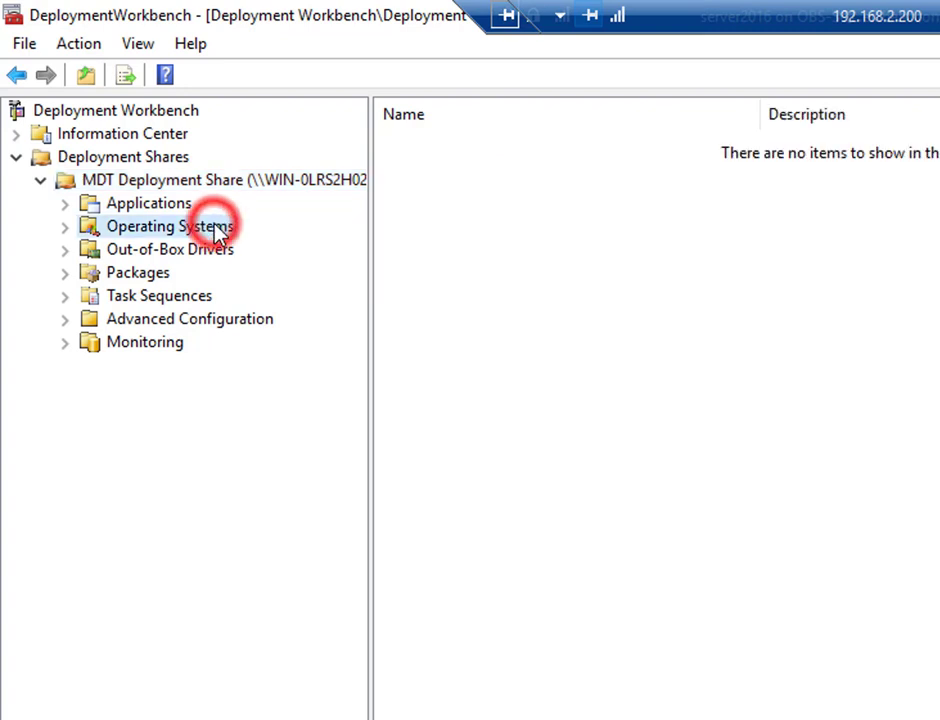
click(66, 228)
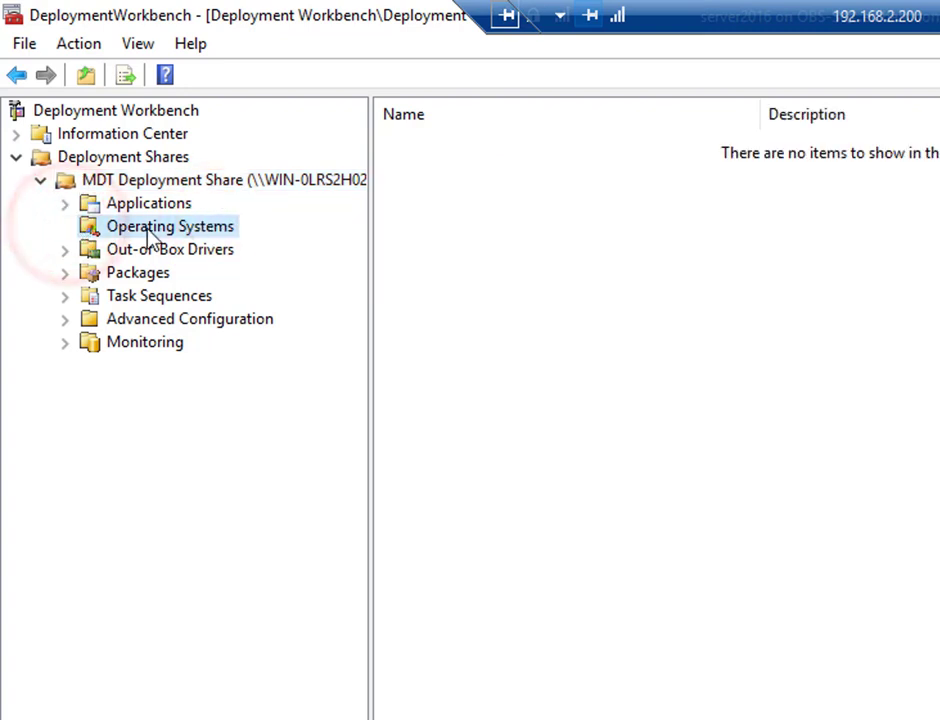
right_click(153, 236)
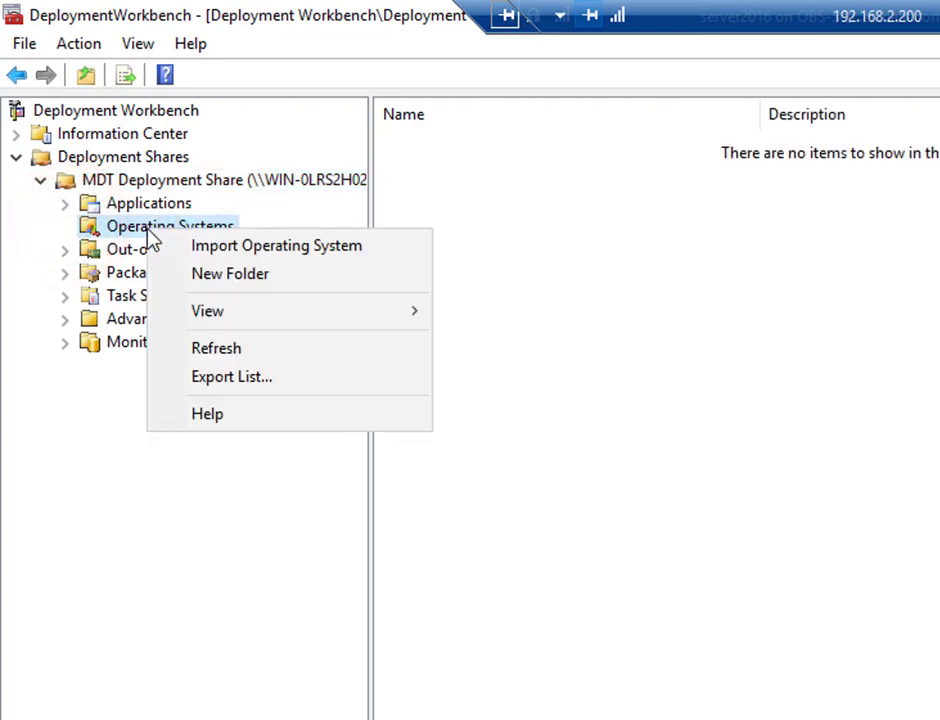
click(252, 278)
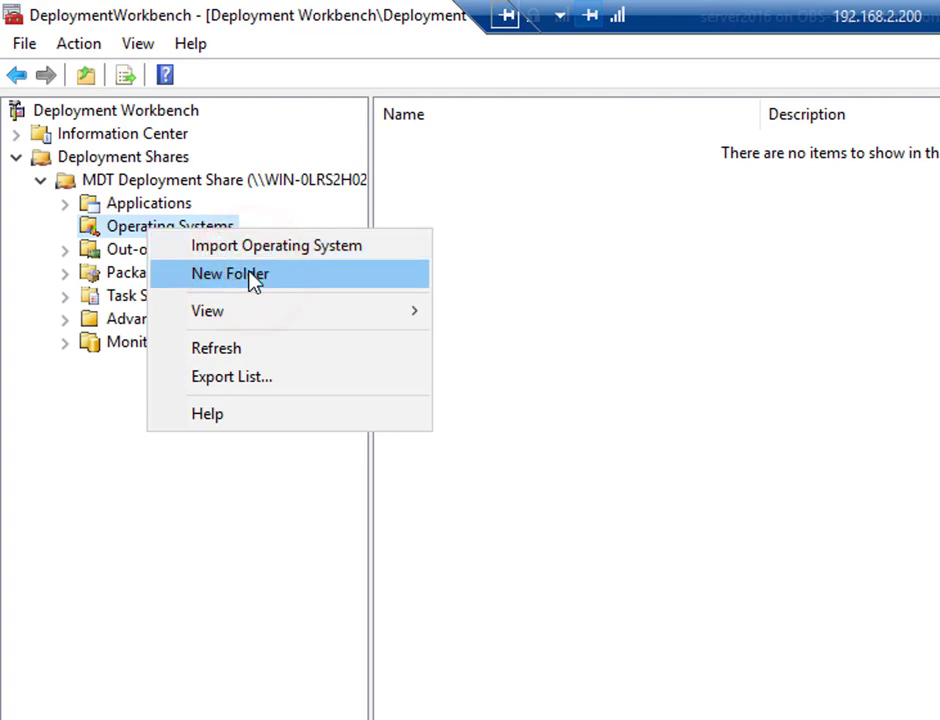
click(255, 280)
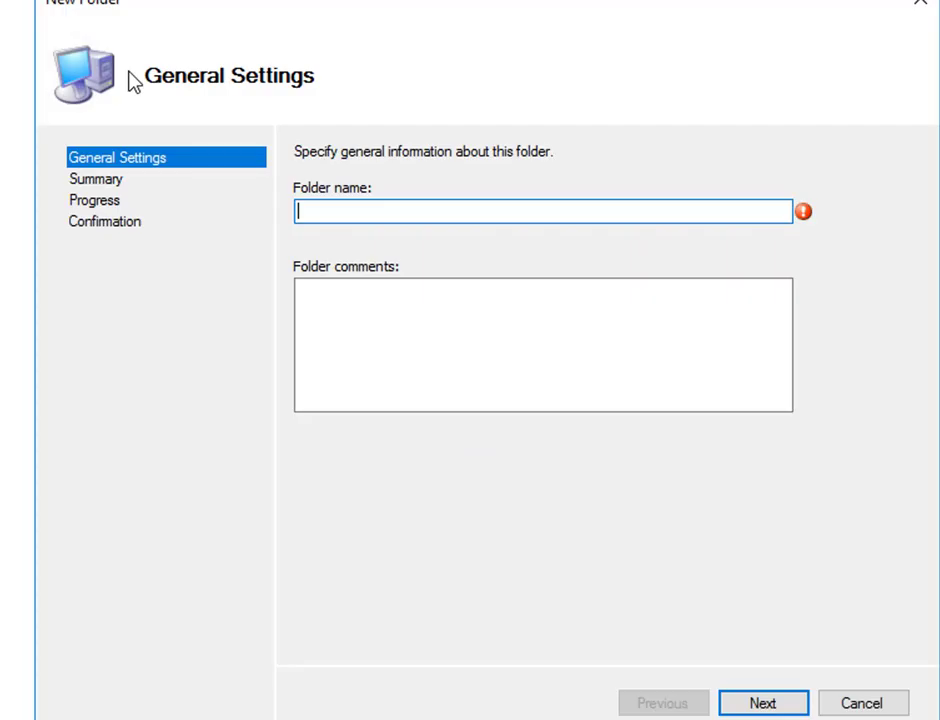
text(win10pro)
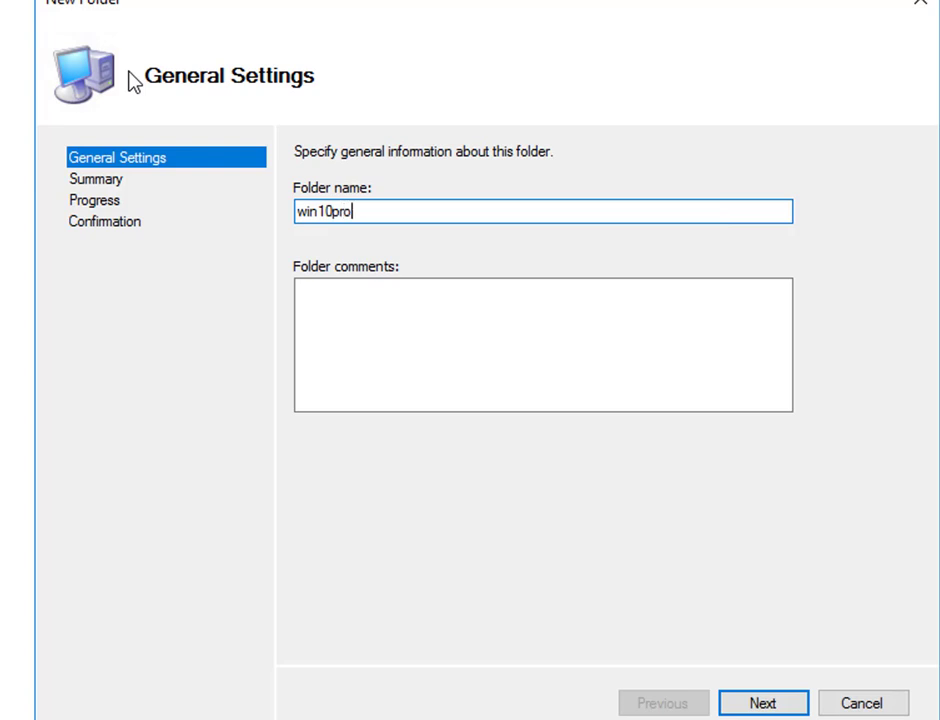
click(755, 702)
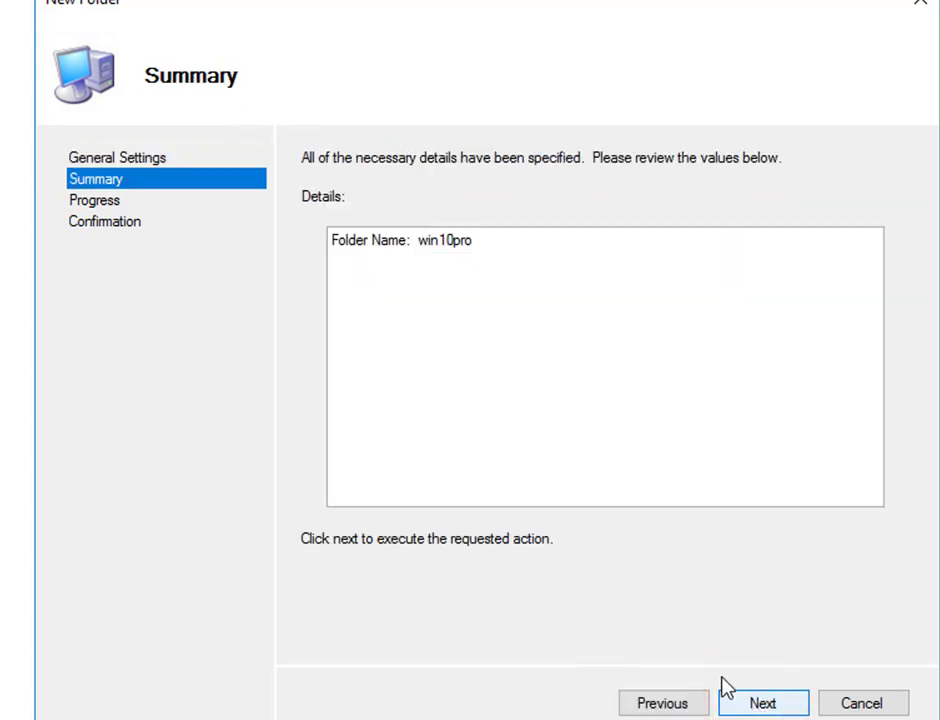
click(760, 704)
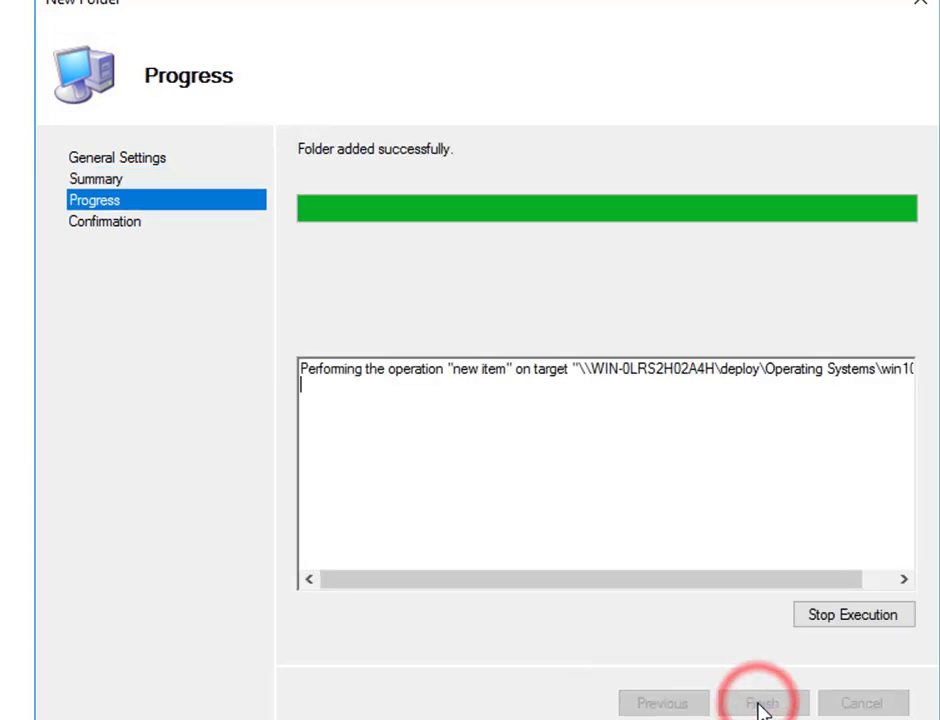
click(760, 704)
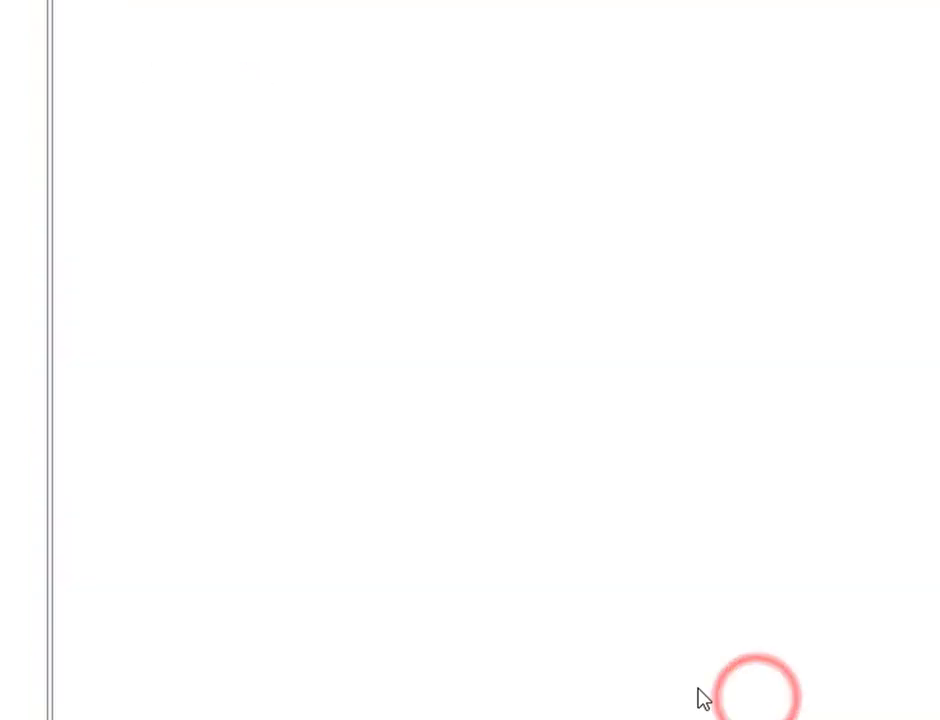
Step: Start importing an operating system into win10pro, choosing a full set of source files
click(203, 172)
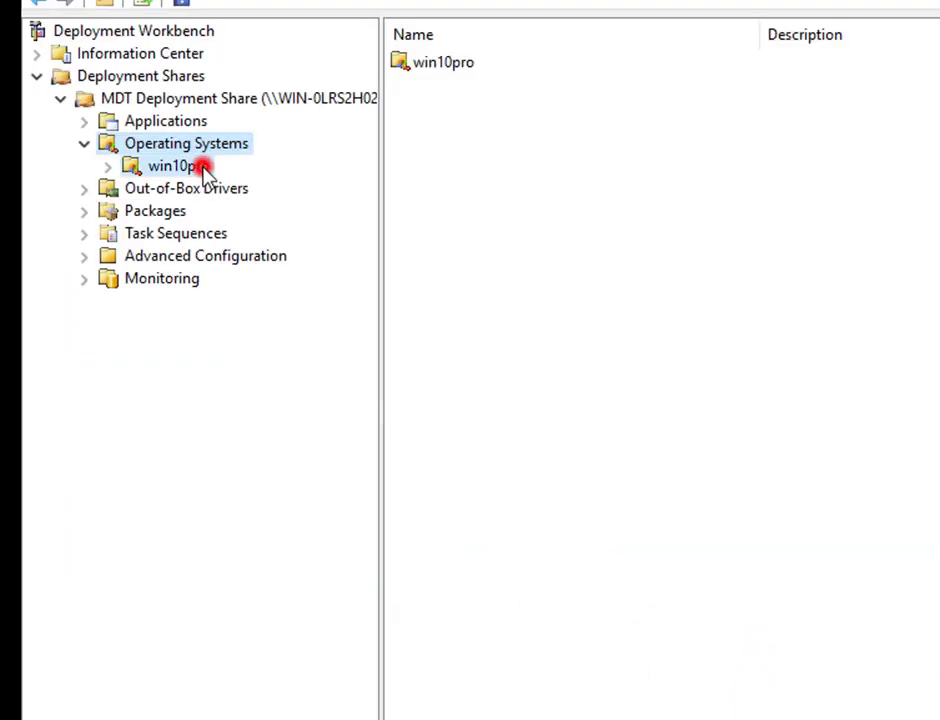
right_click(206, 176)
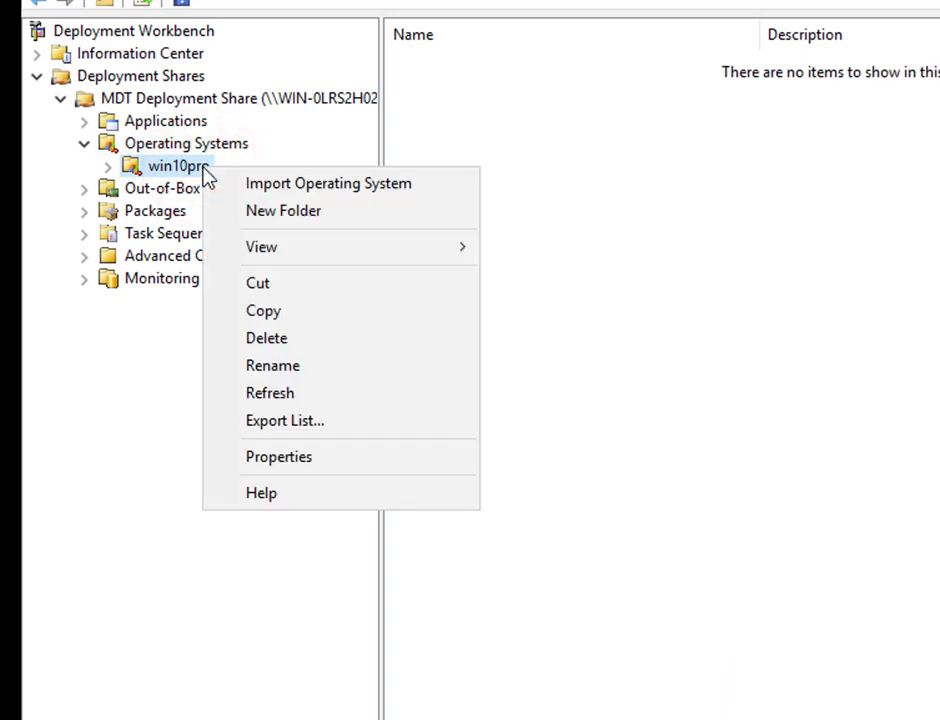
click(252, 191)
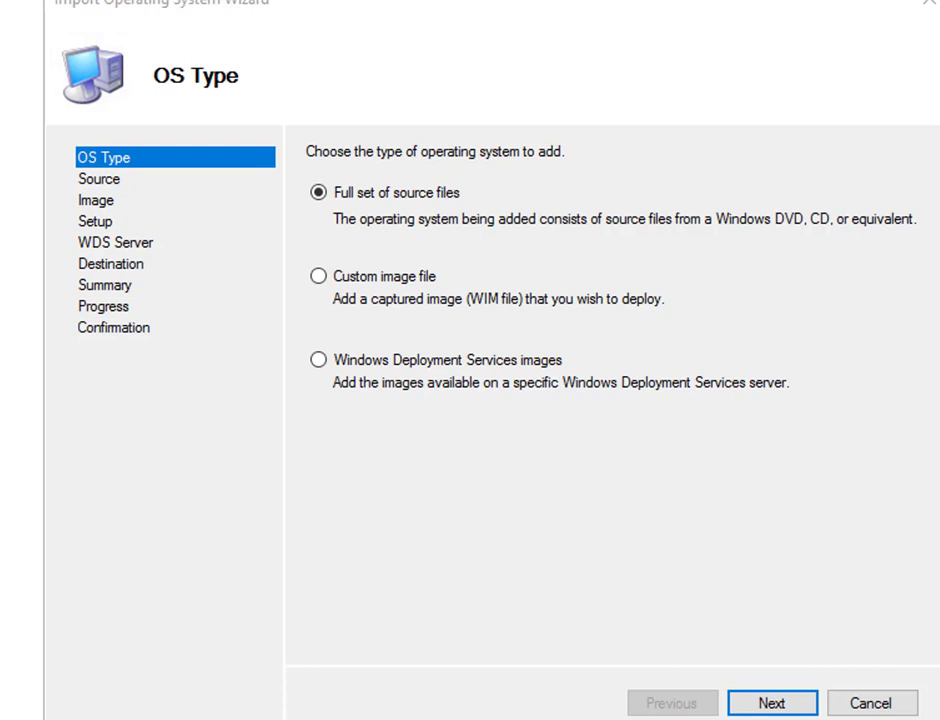
key(super+e)
Step: Mount the Windows 10 ISO from C:\software\Win10ISO as DVD Drive (E:)
click(268, 708)
click(437, 510)
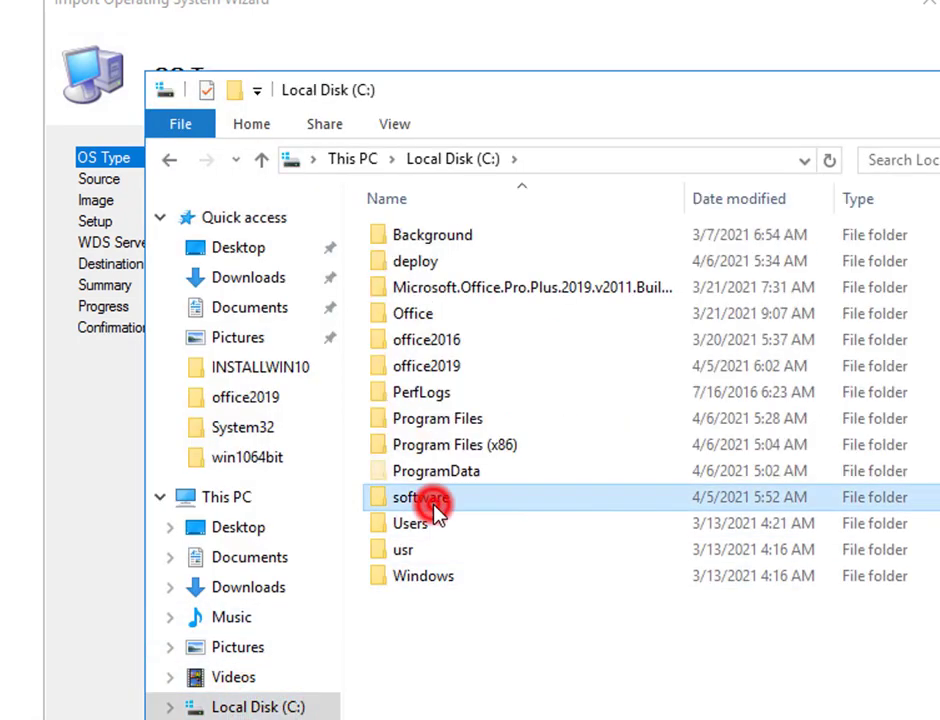
double_click(437, 510)
double_click(434, 318)
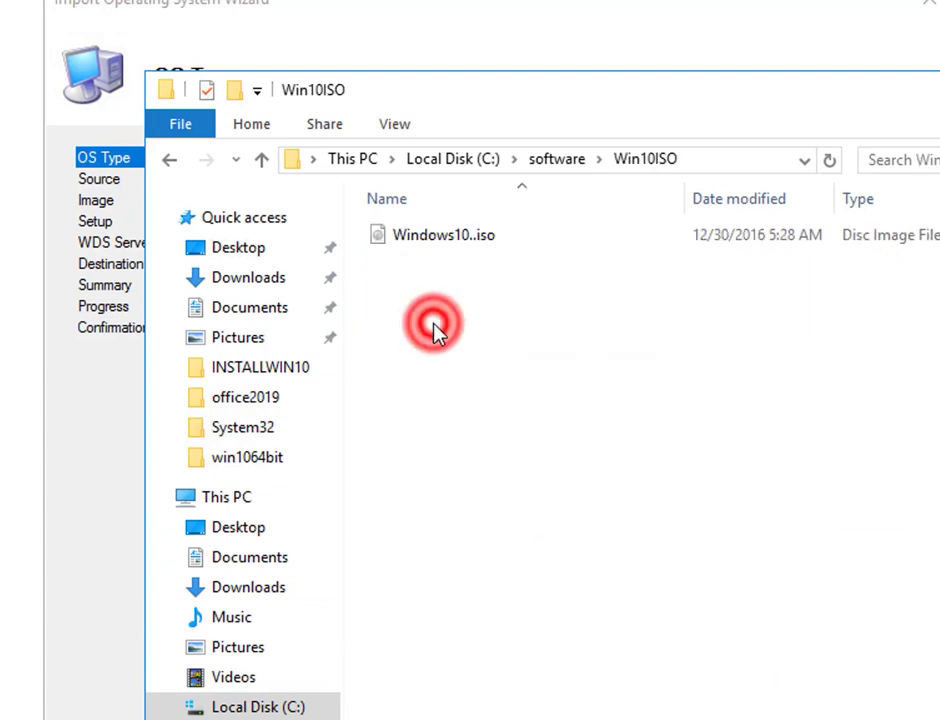
click(430, 246)
right_click(441, 245)
click(478, 262)
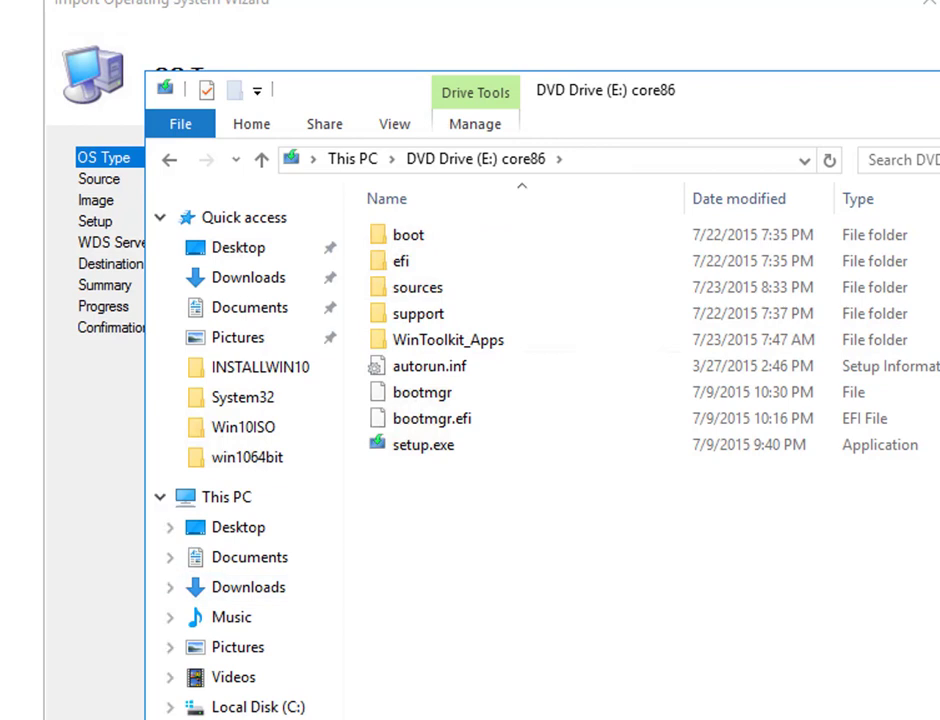
click(128, 8)
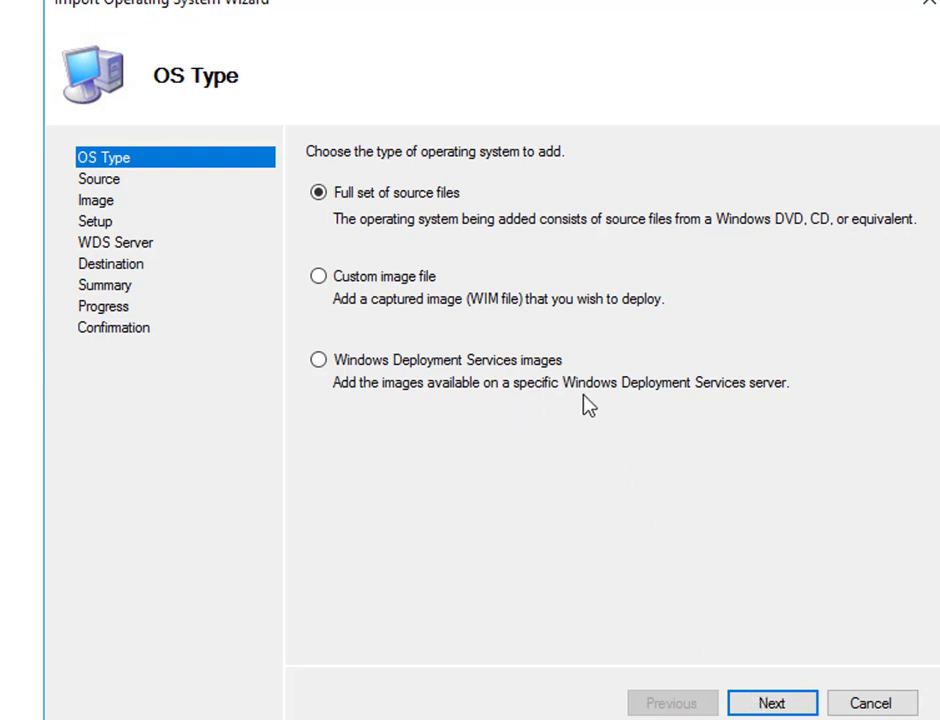
Step: Set DVD Drive (E:) as the operating system source directory
click(776, 703)
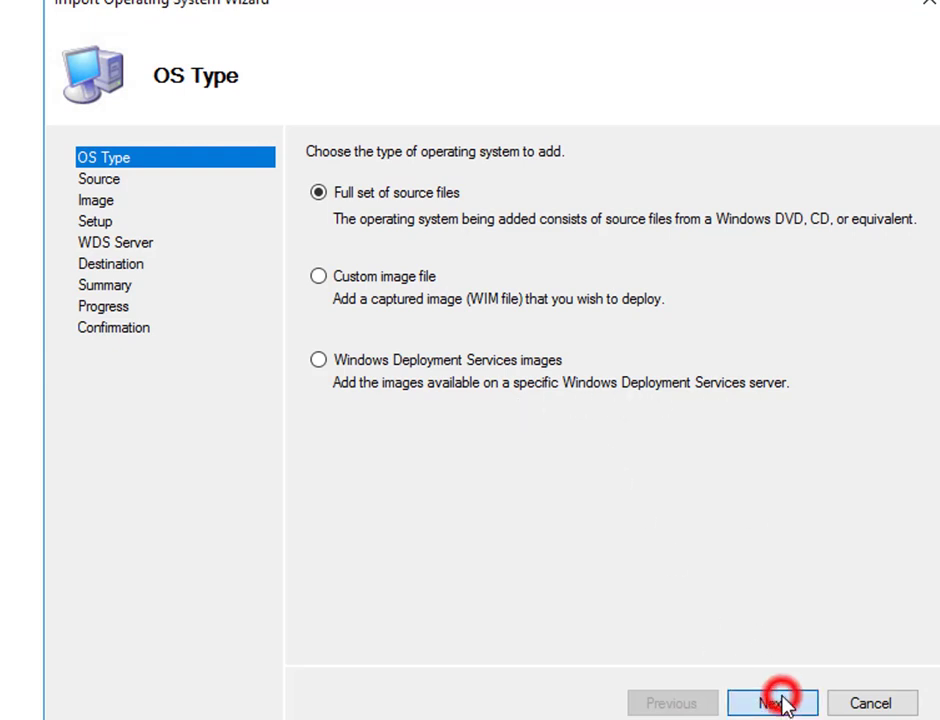
click(852, 248)
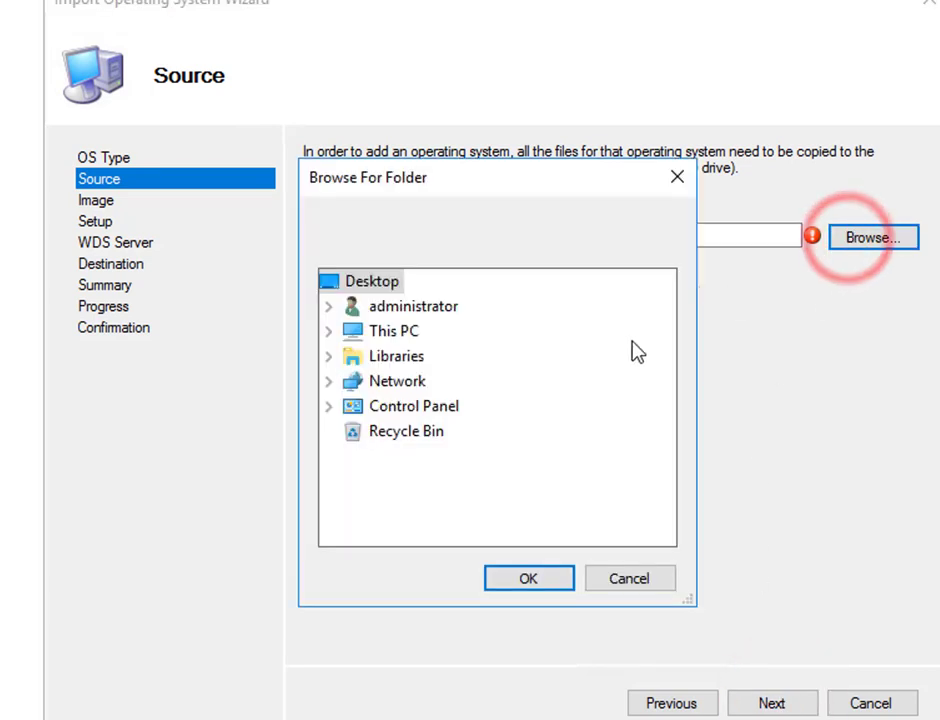
click(328, 332)
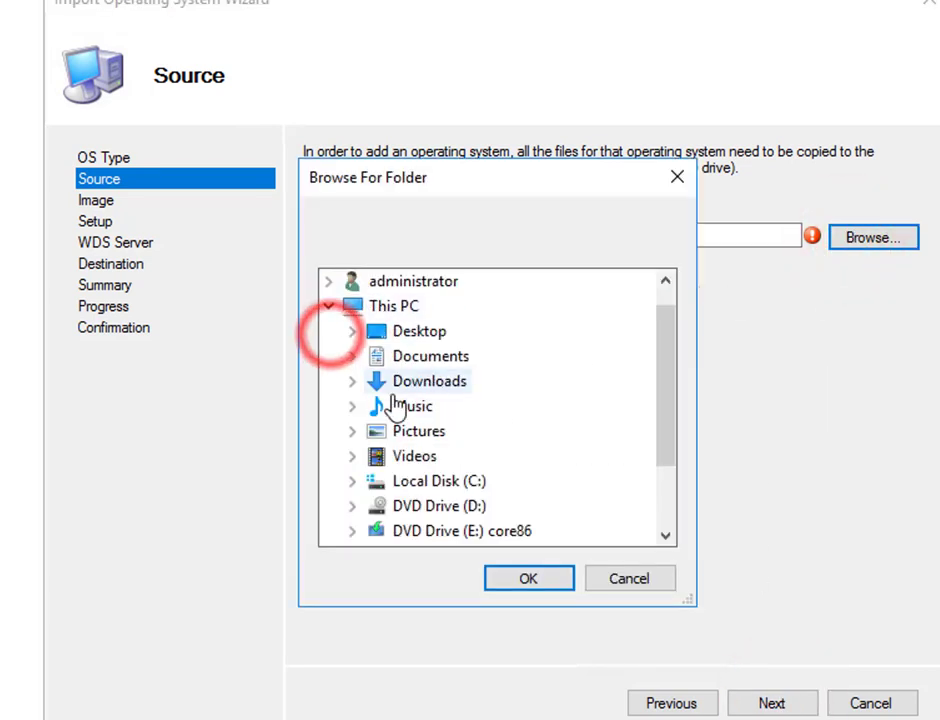
click(448, 533)
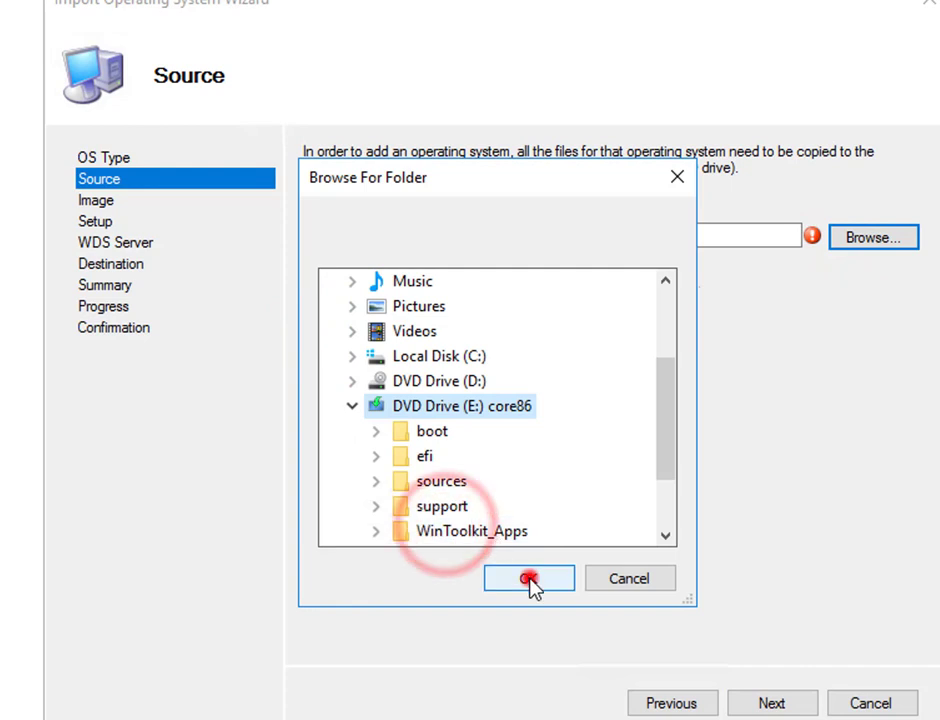
click(532, 581)
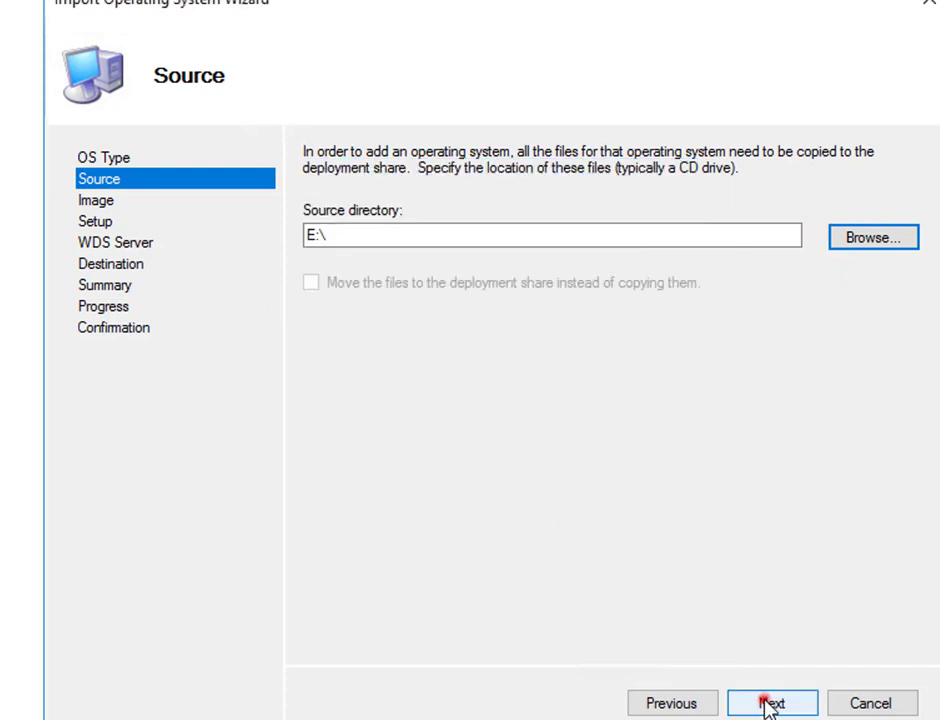
Step: Rename the destination directory to 'Windows 10 pro 64' and start the import
click(770, 705)
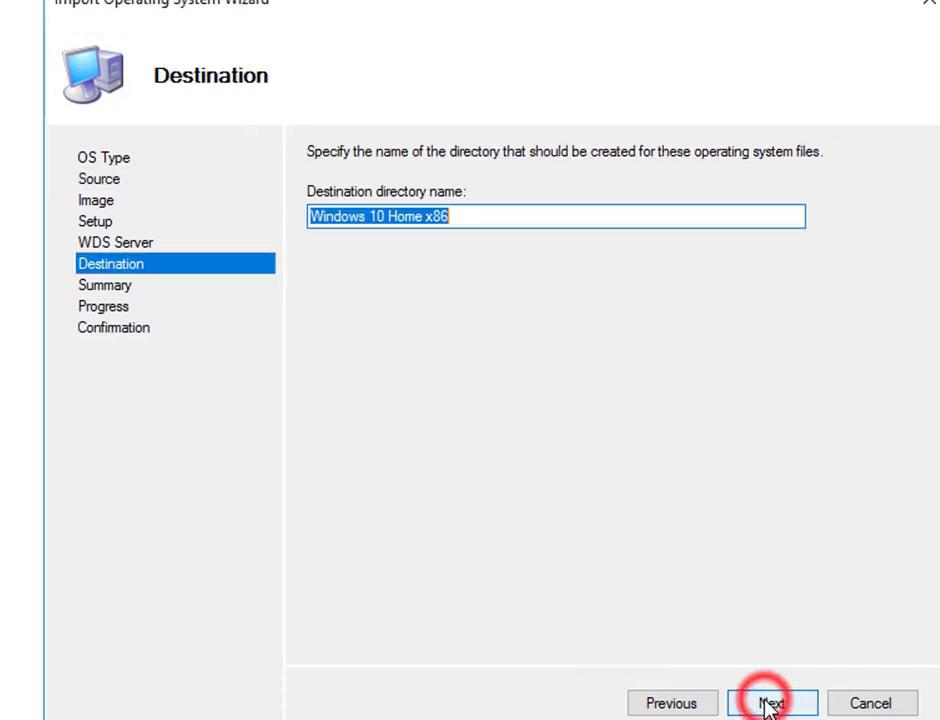
click(427, 218)
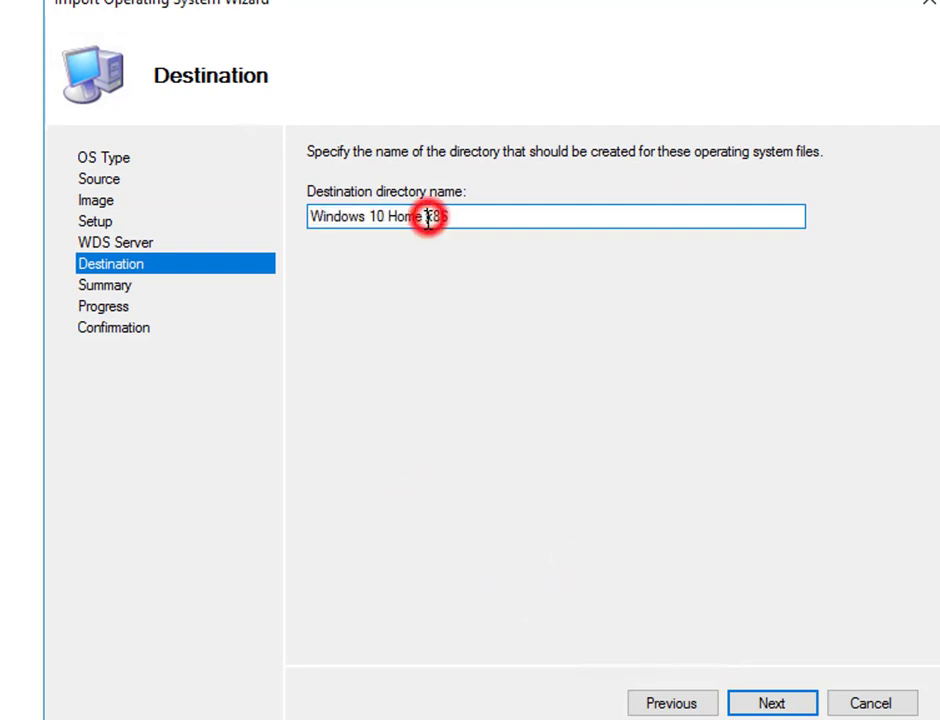
click(448, 218)
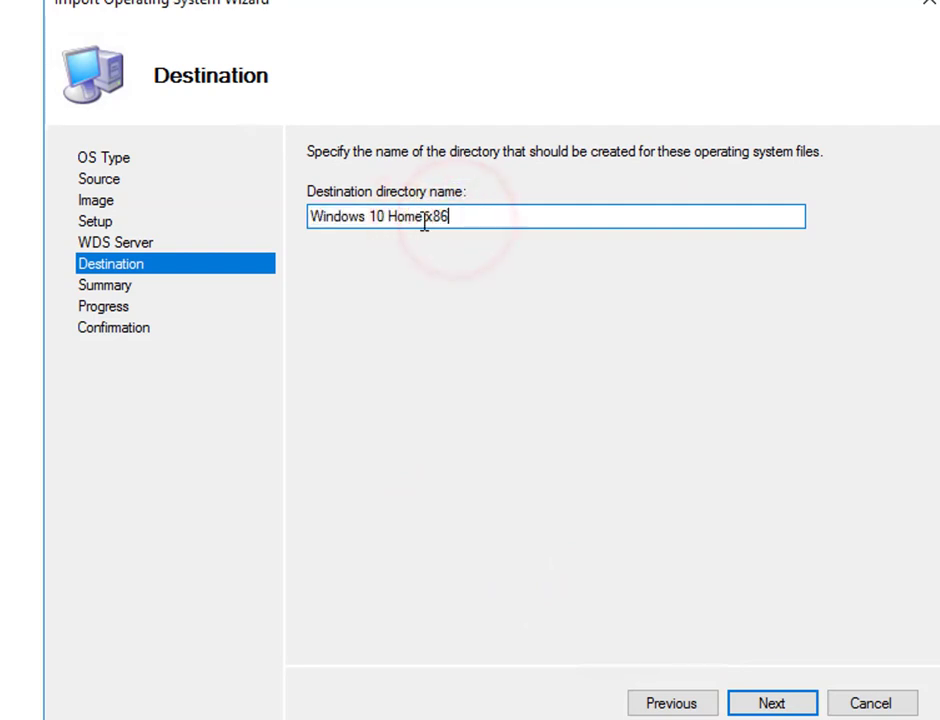
drag(389, 217, 550, 216)
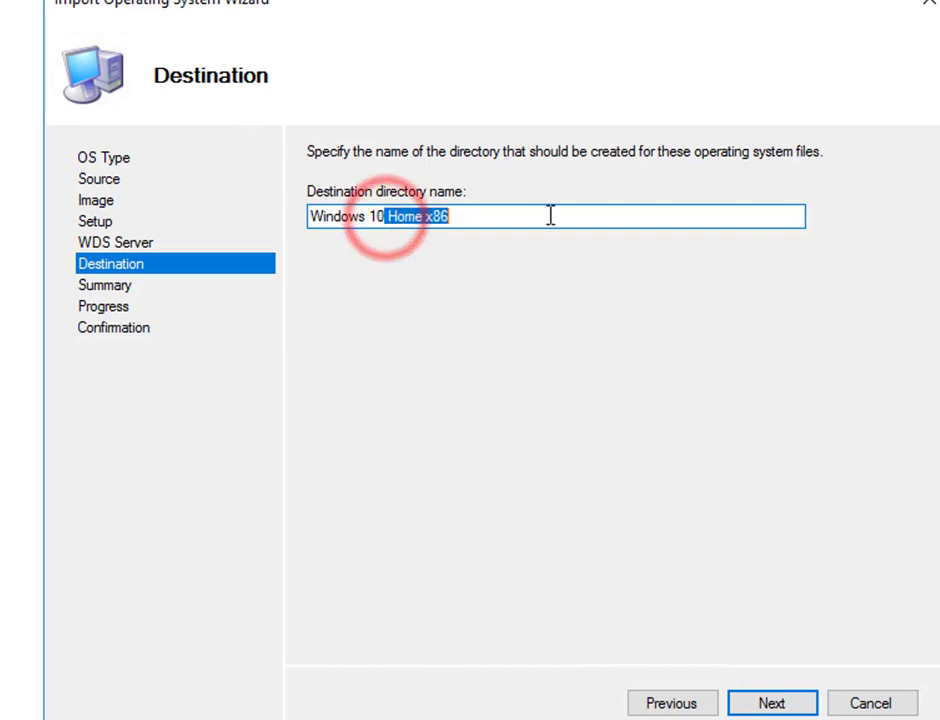
key(BackSpace)
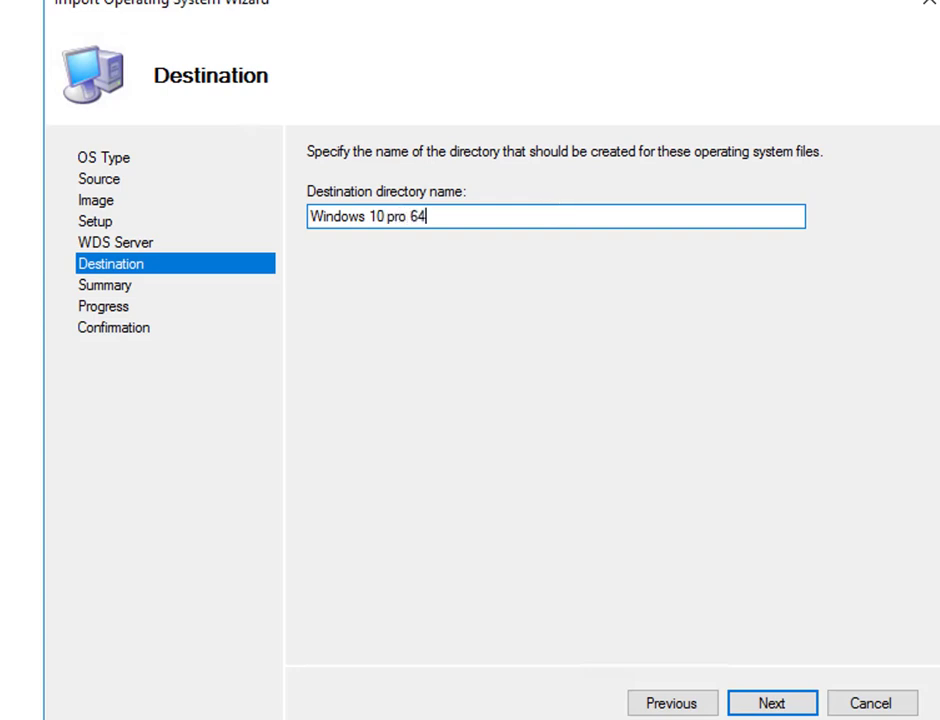
text(pro 64)
click(755, 703)
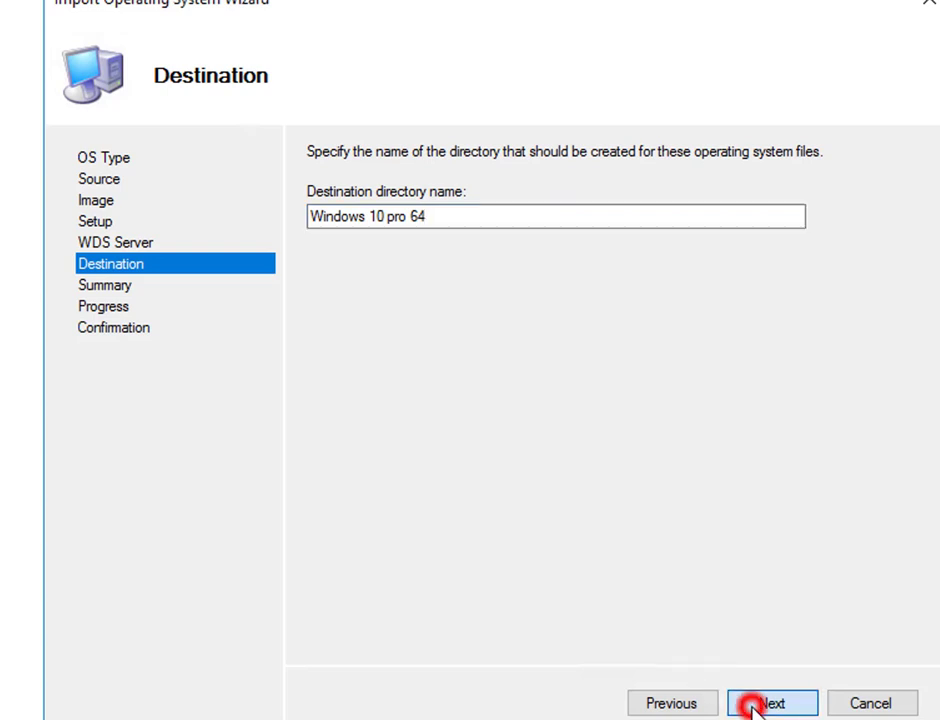
click(773, 703)
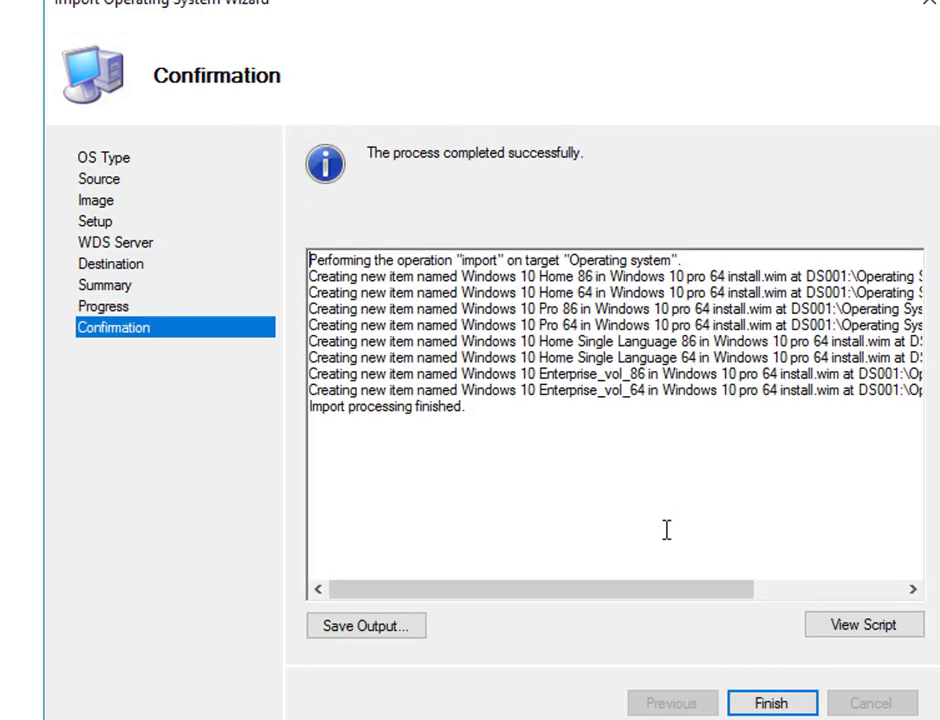
Step: Close the completed import, leaving eight Windows 10 editions listed in win10pro
click(768, 702)
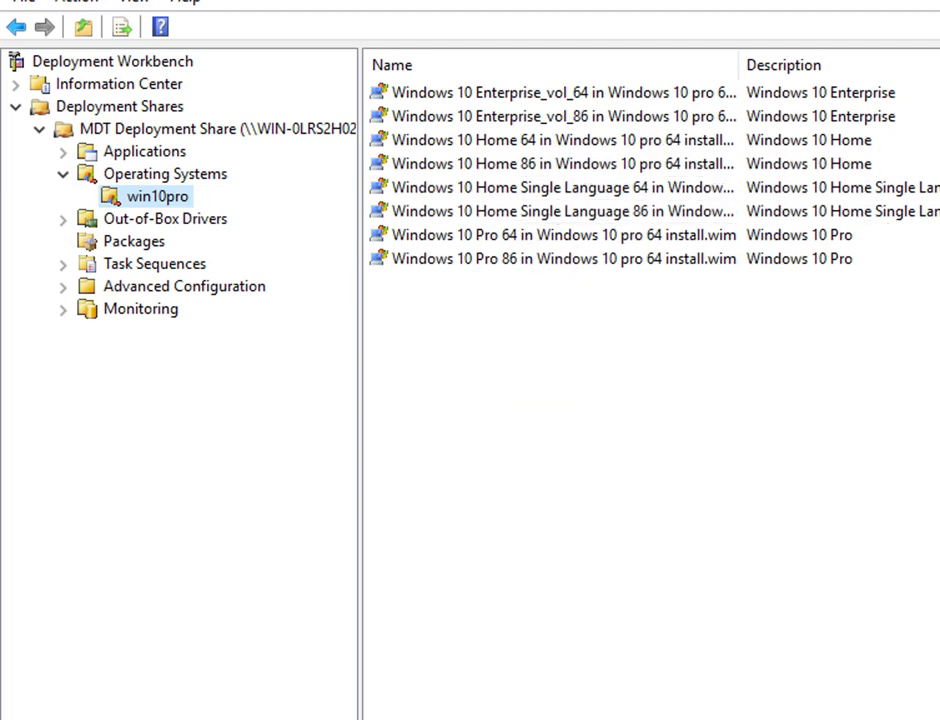
click(146, 246)
Step: Create a new folder named 'win 10 pro 64' under Packages
right_click(148, 245)
click(210, 284)
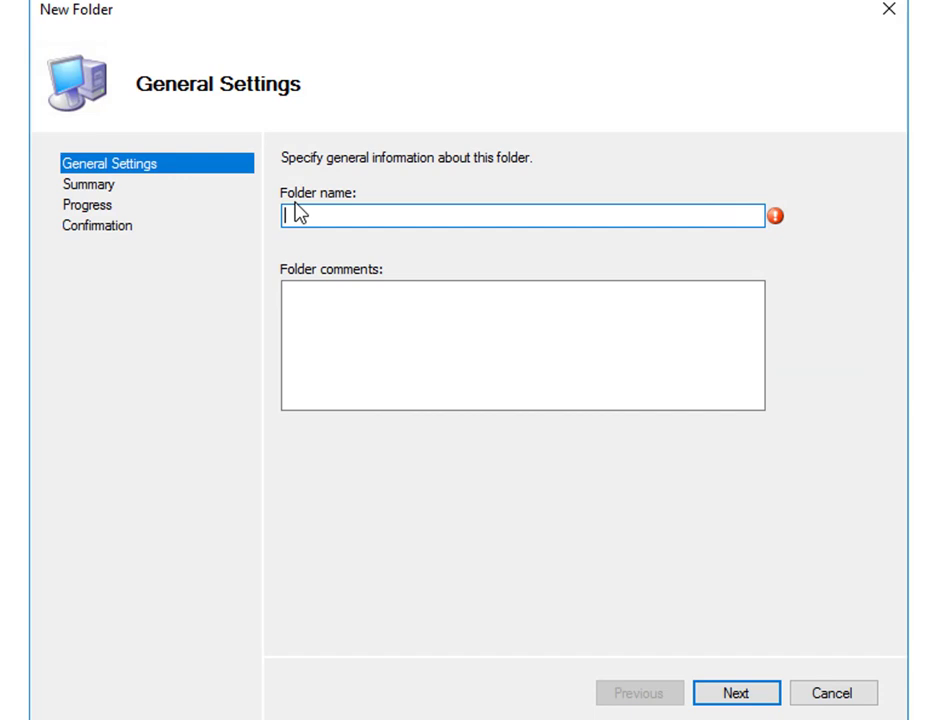
text(win 10 pro 64)
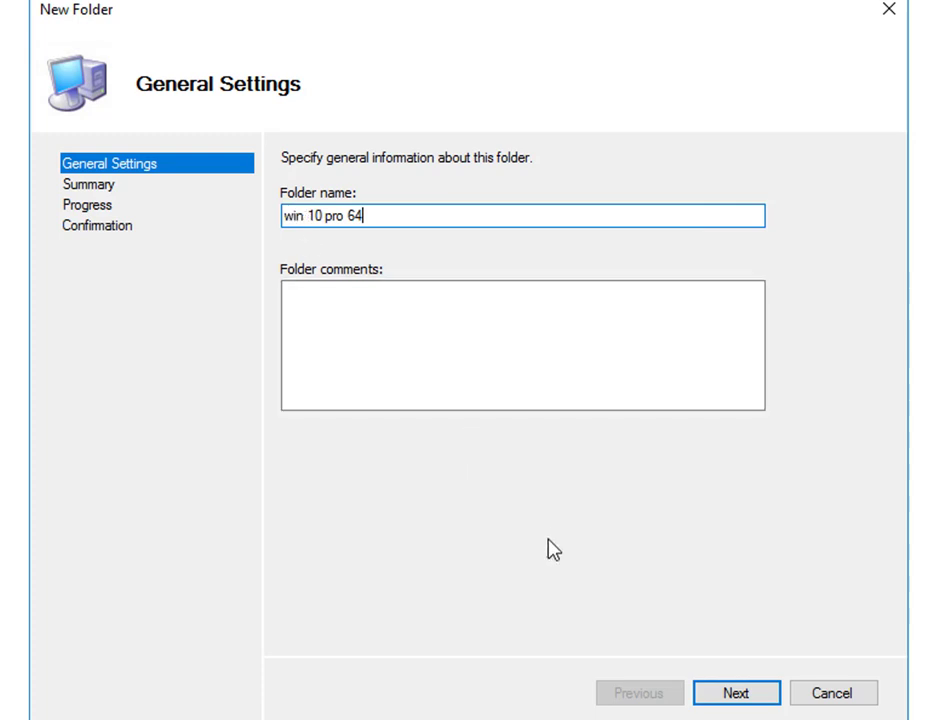
click(733, 697)
click(733, 697)
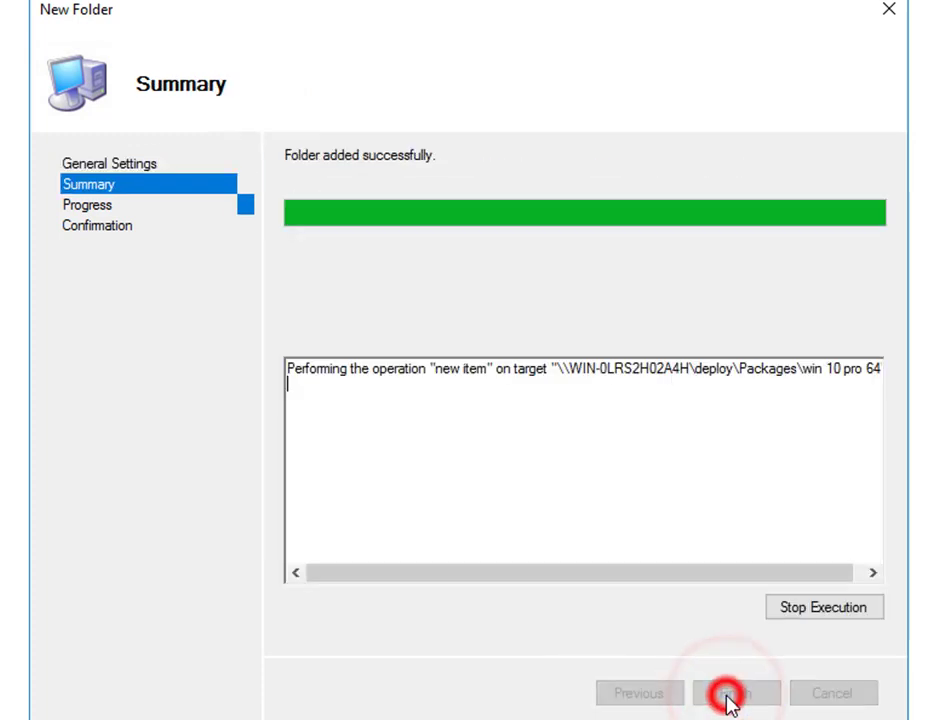
click(733, 695)
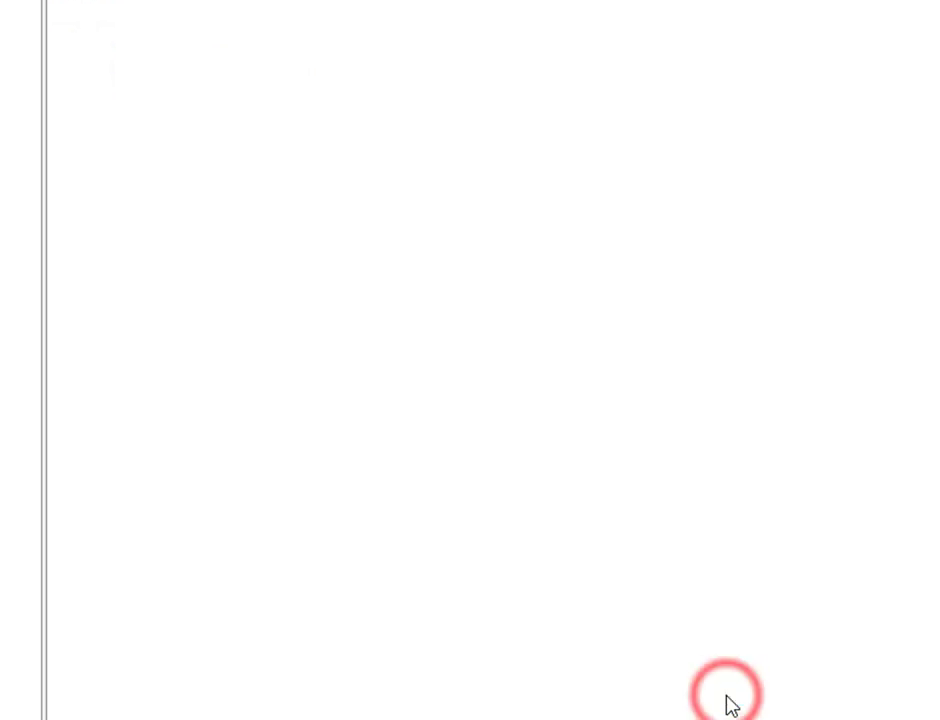
click(145, 256)
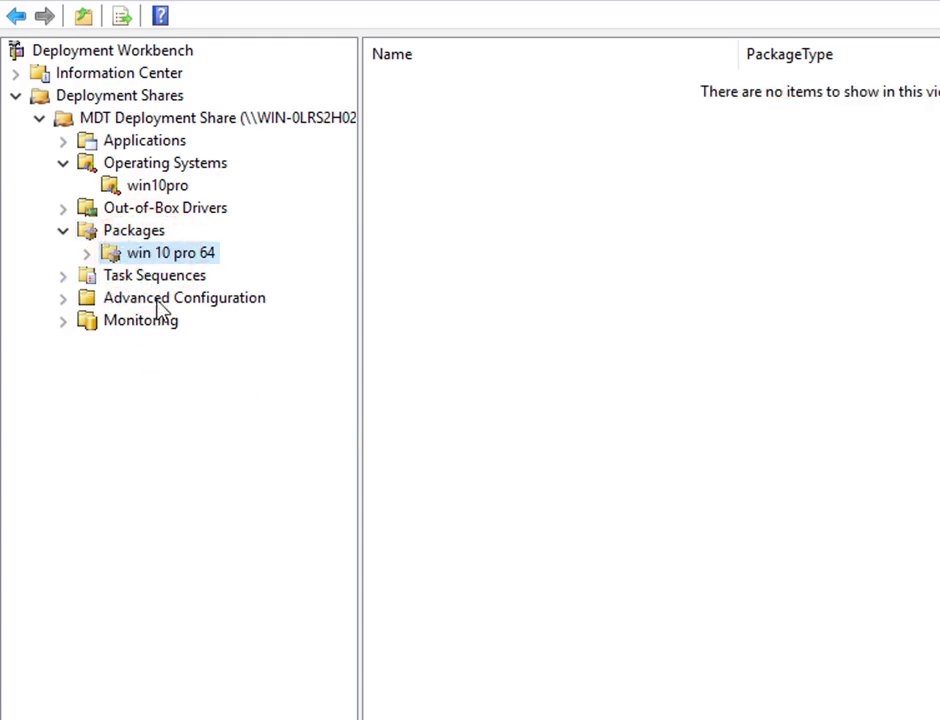
Step: Start a new selection profile under Advanced Configuration named 'win 10 pro 64'
click(62, 298)
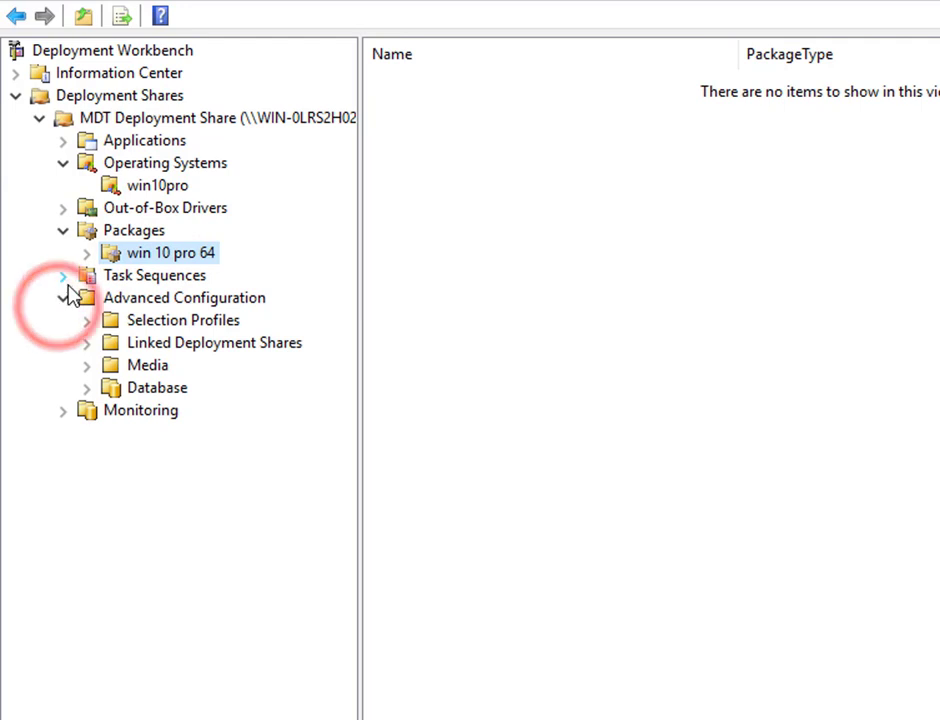
click(163, 322)
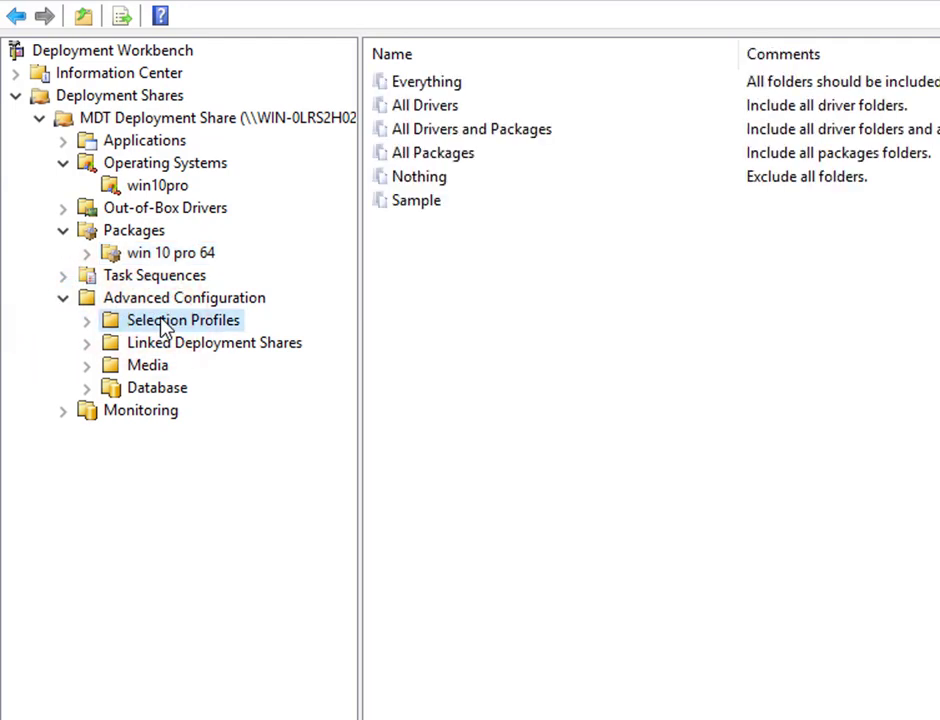
right_click(165, 325)
click(243, 340)
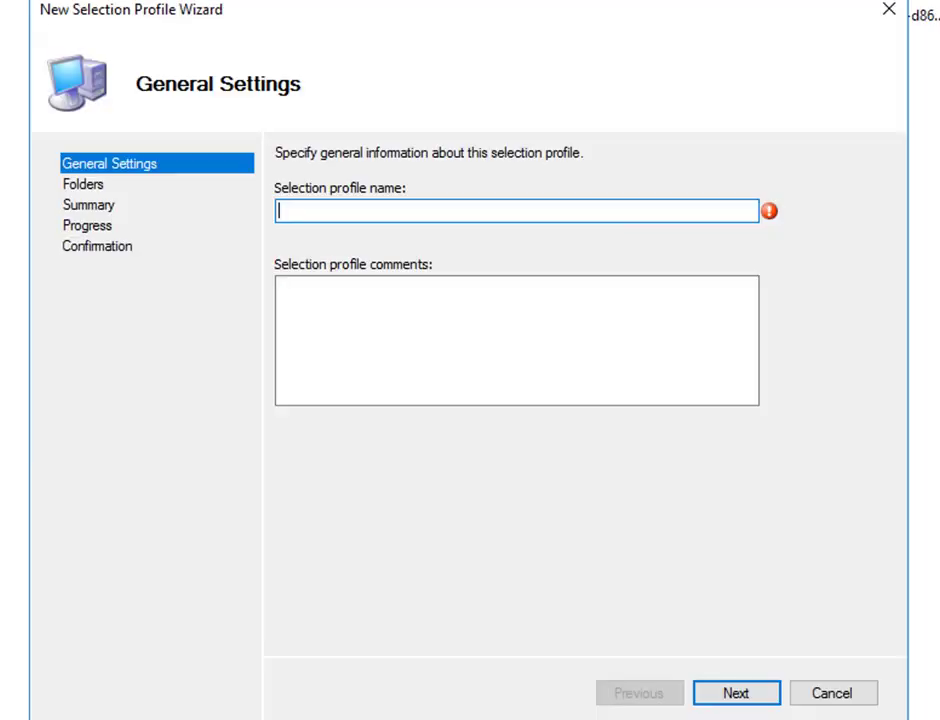
click(350, 208)
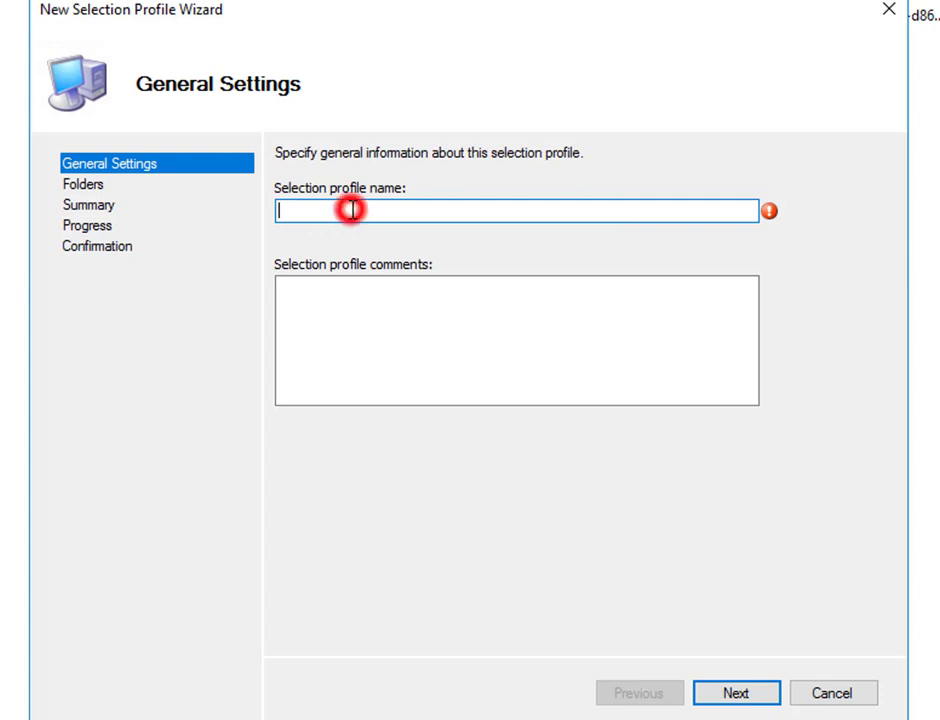
text(ein 10 pro 64)
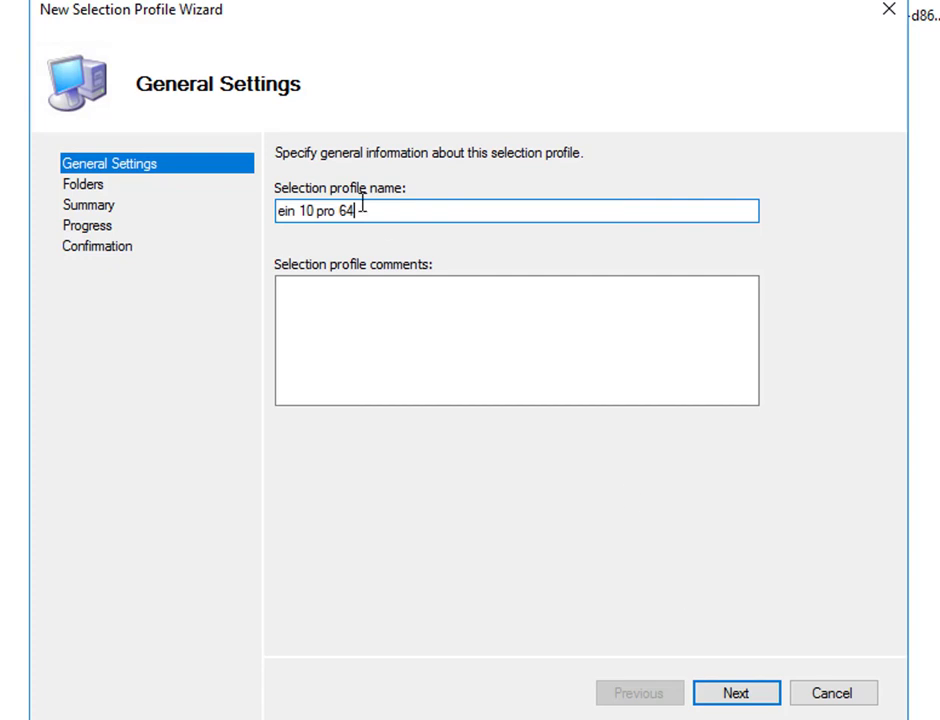
text(w)
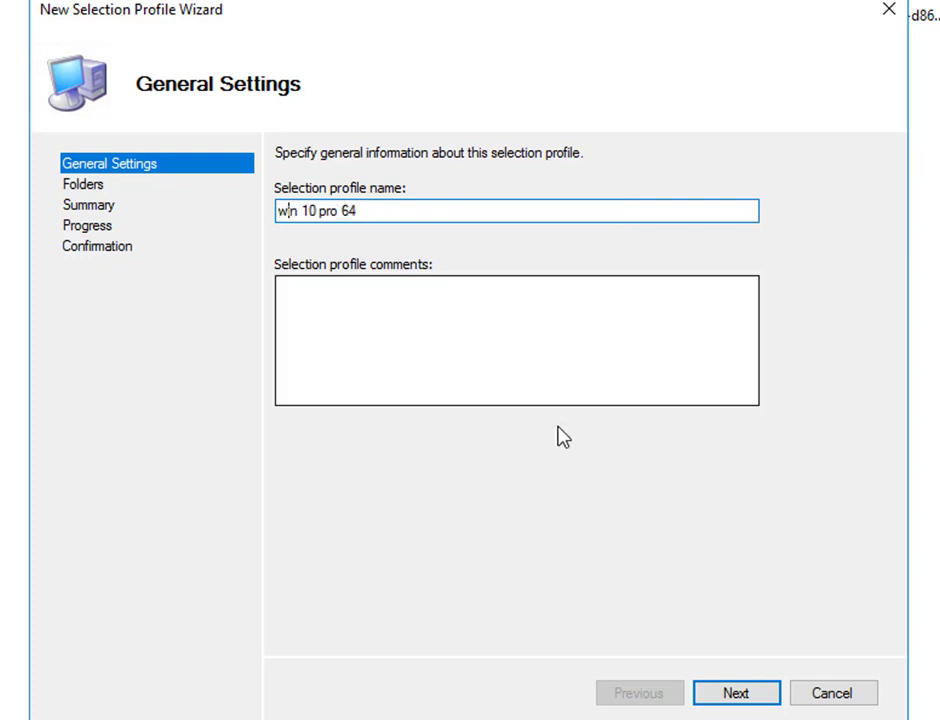
click(736, 693)
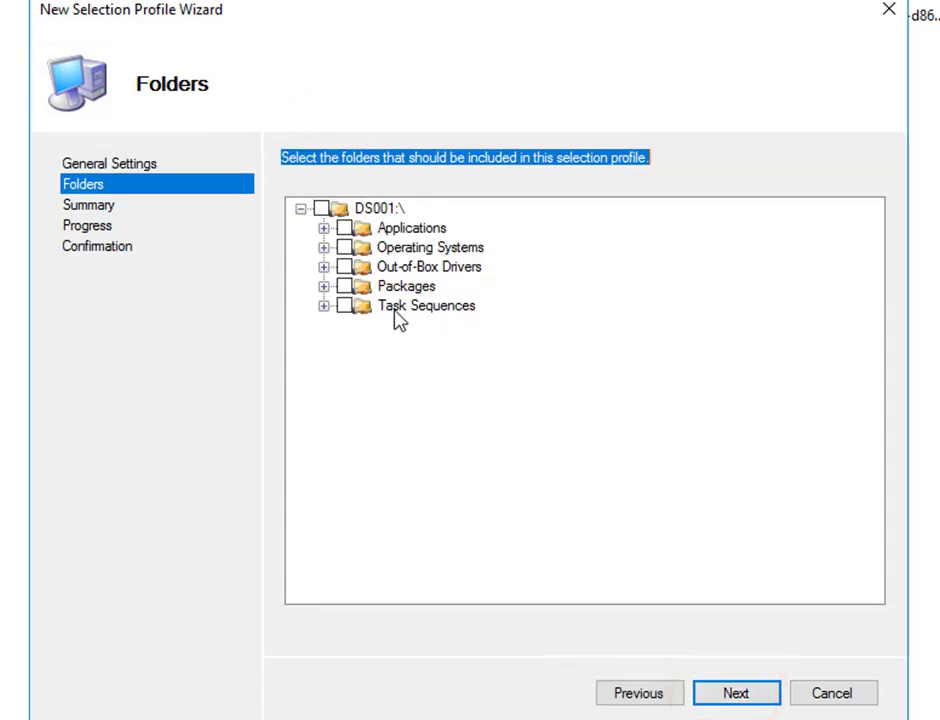
Step: Limit the profile to the Packages\win 10 pro 64 folder and finish creating it
click(321, 270)
click(323, 286)
click(367, 305)
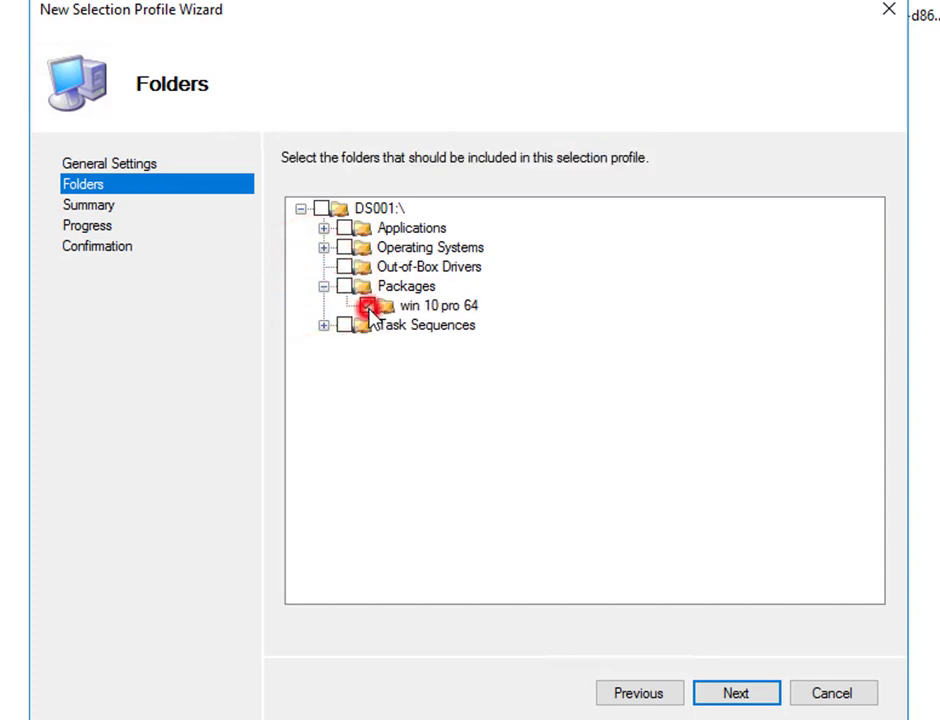
click(745, 692)
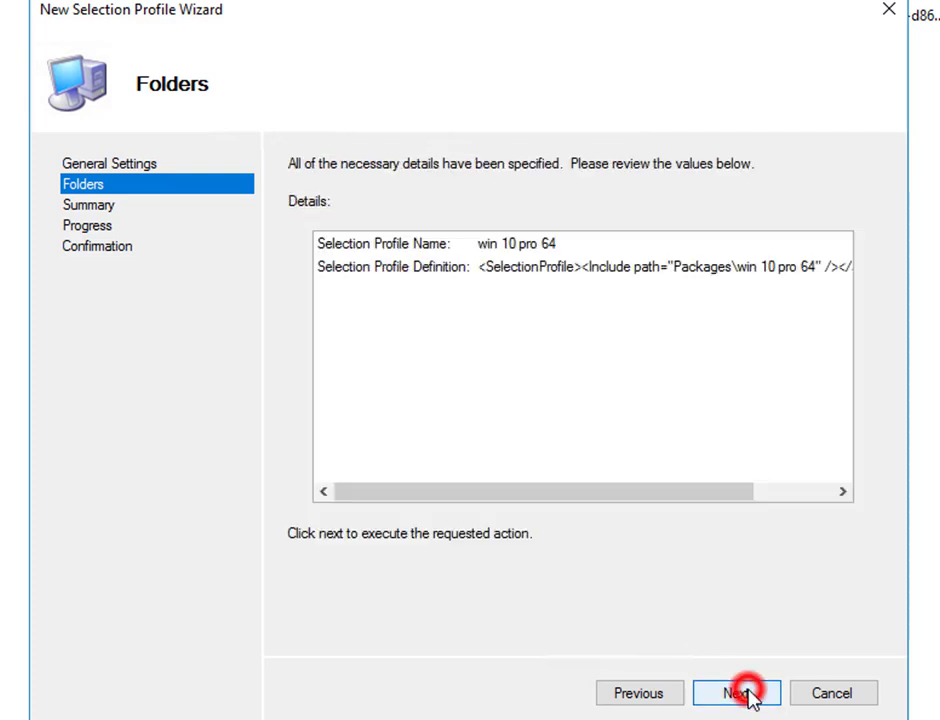
click(746, 693)
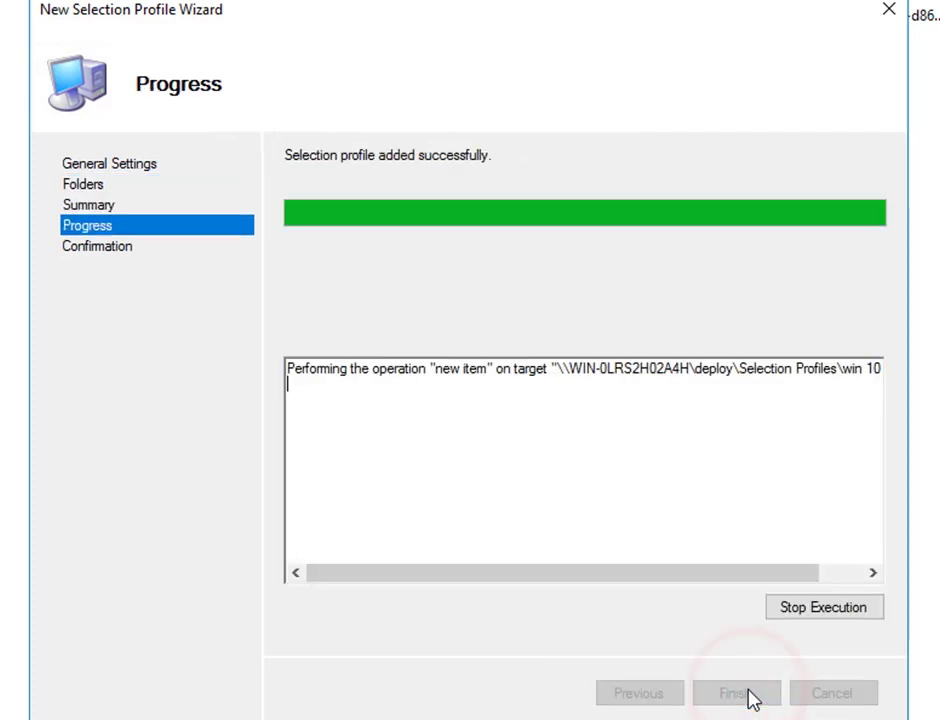
click(737, 693)
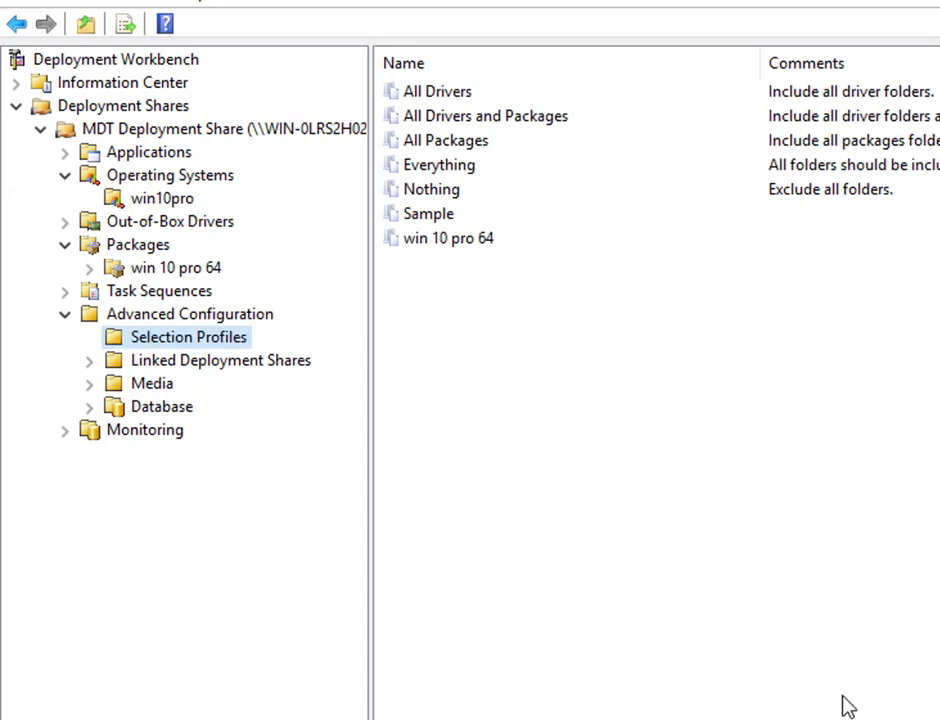
click(440, 246)
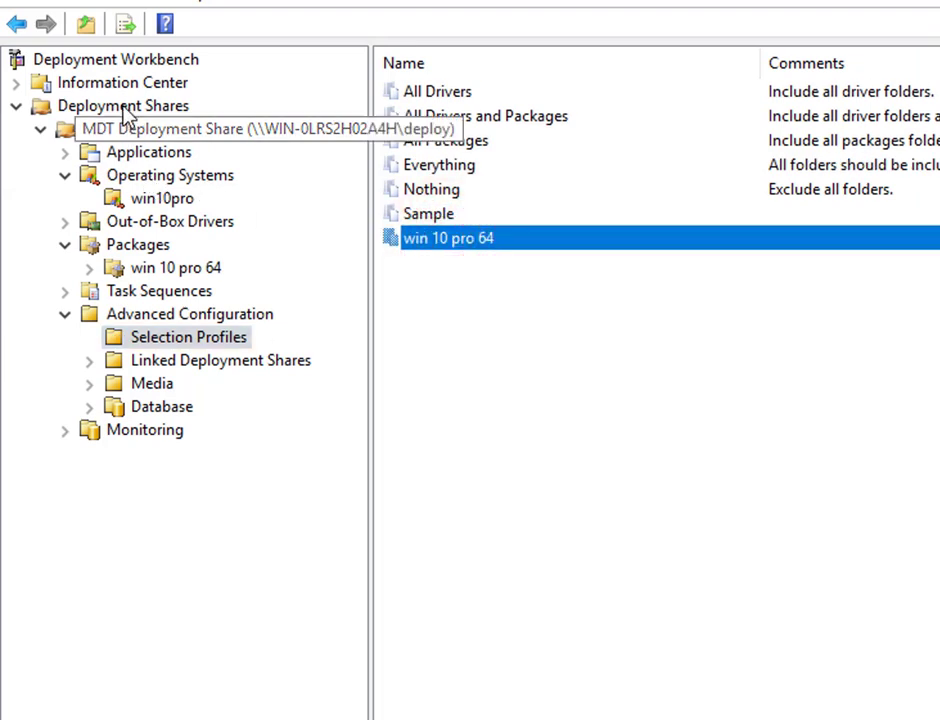
Step: Add an empty folder named 'chrome' under Applications and select it
click(138, 158)
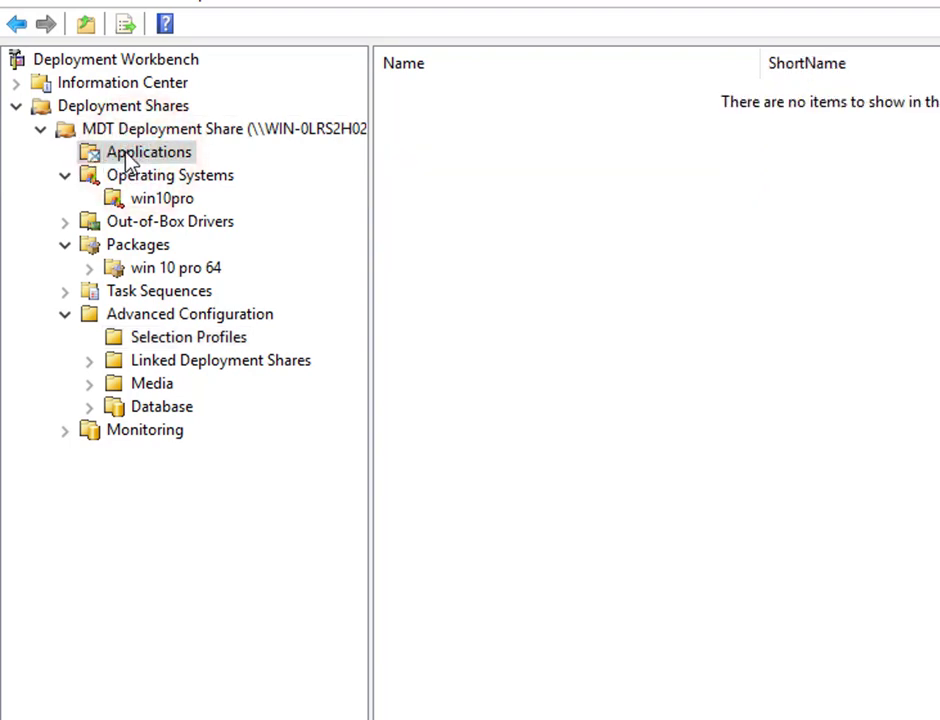
right_click(130, 158)
click(199, 180)
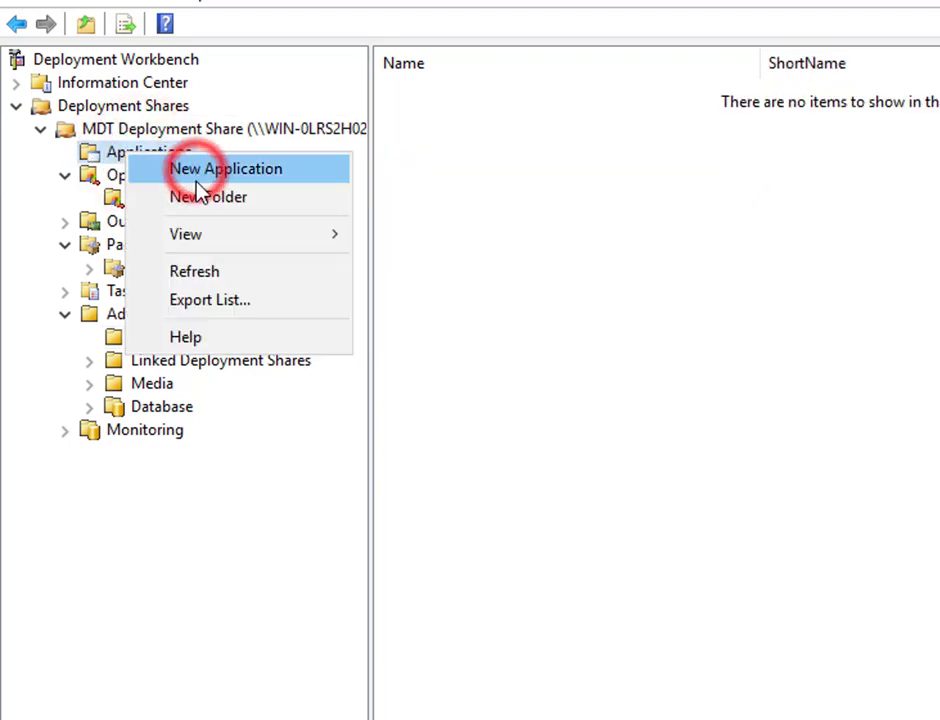
click(193, 200)
click(380, 192)
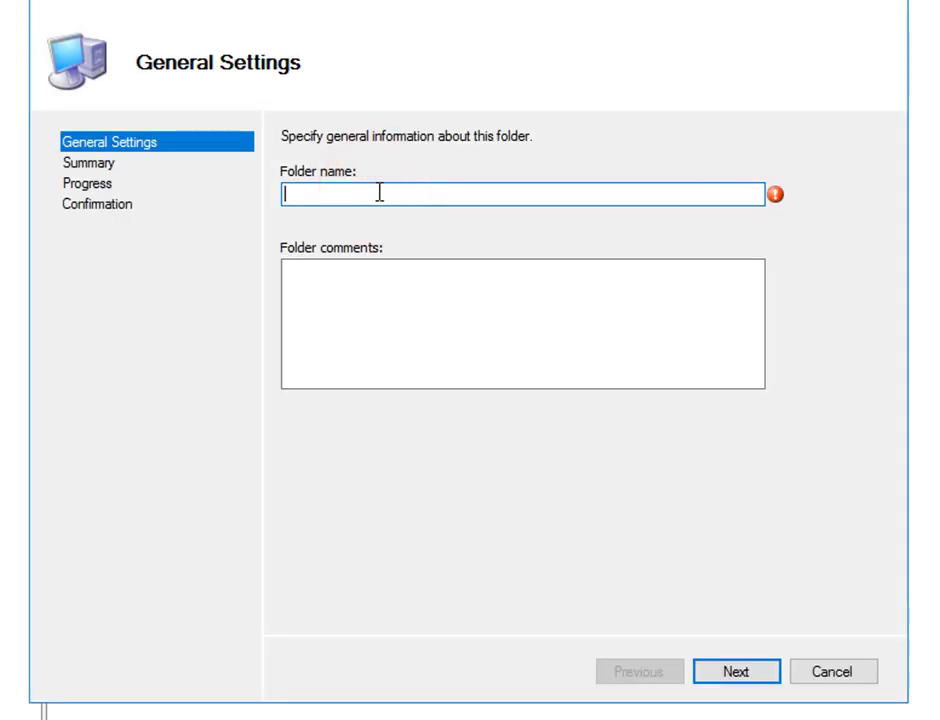
text(chrome)
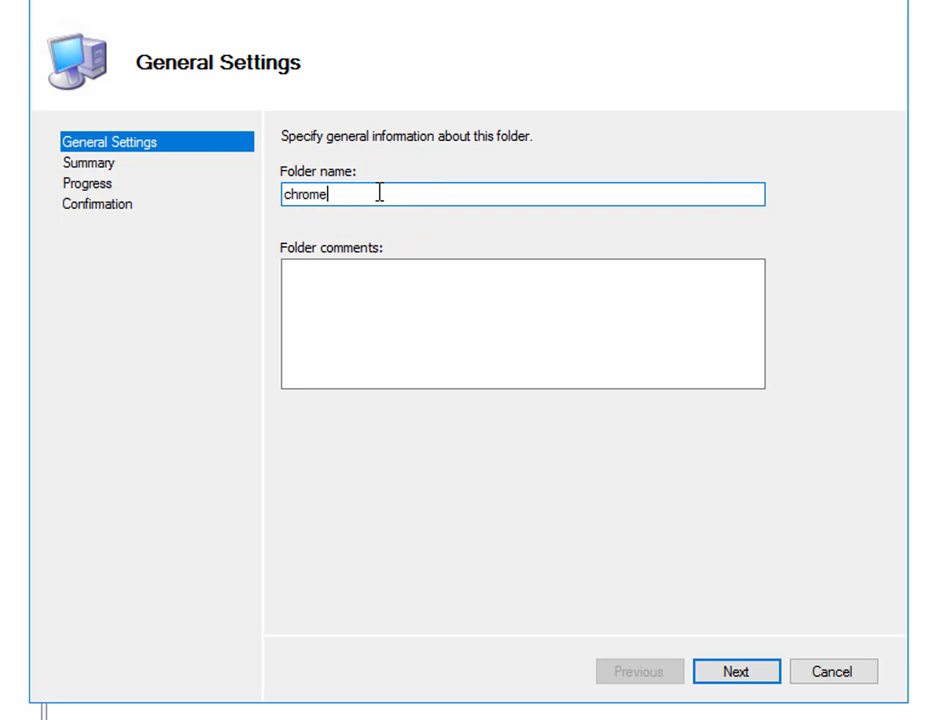
click(712, 668)
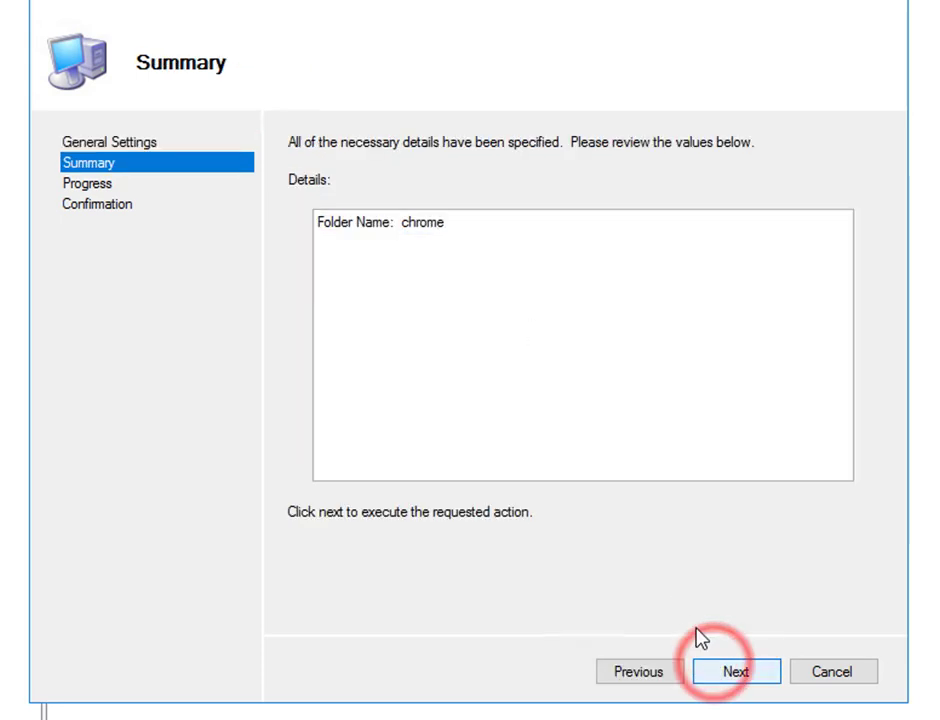
click(748, 672)
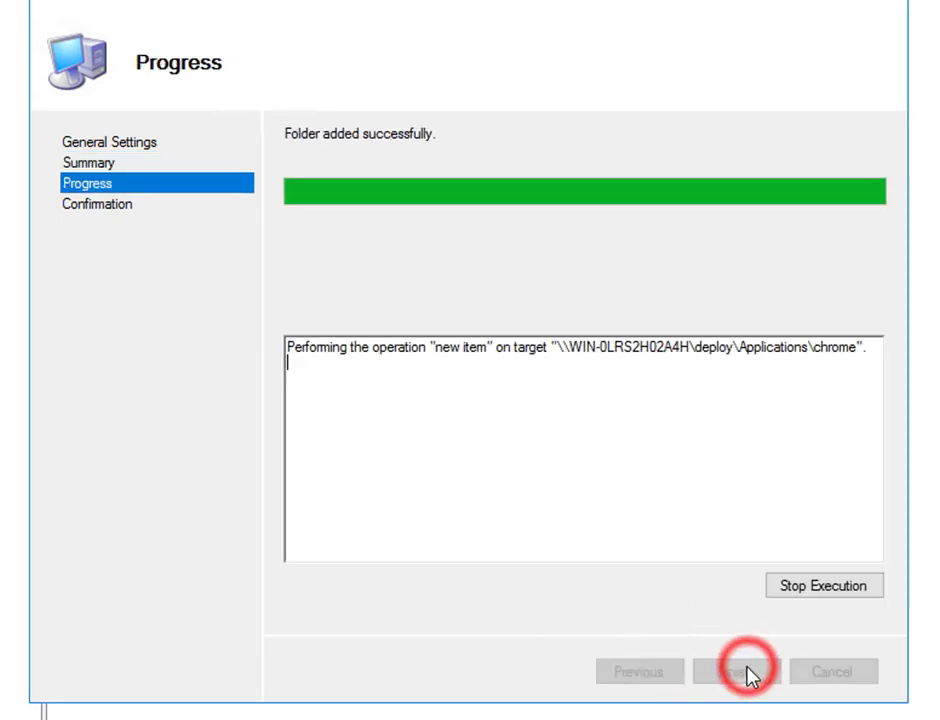
click(722, 666)
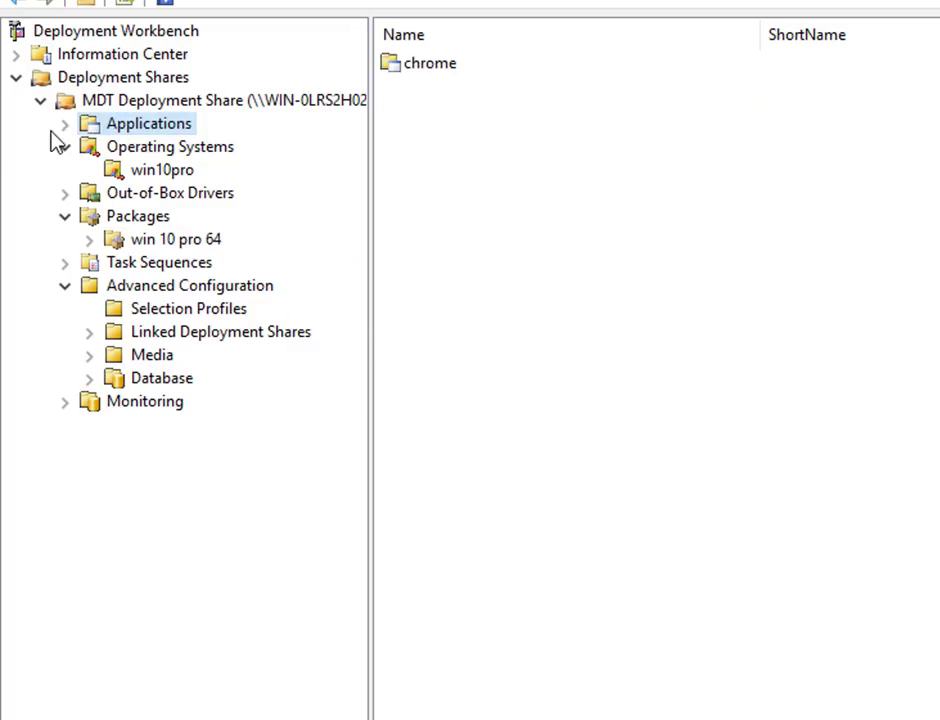
click(65, 124)
click(98, 147)
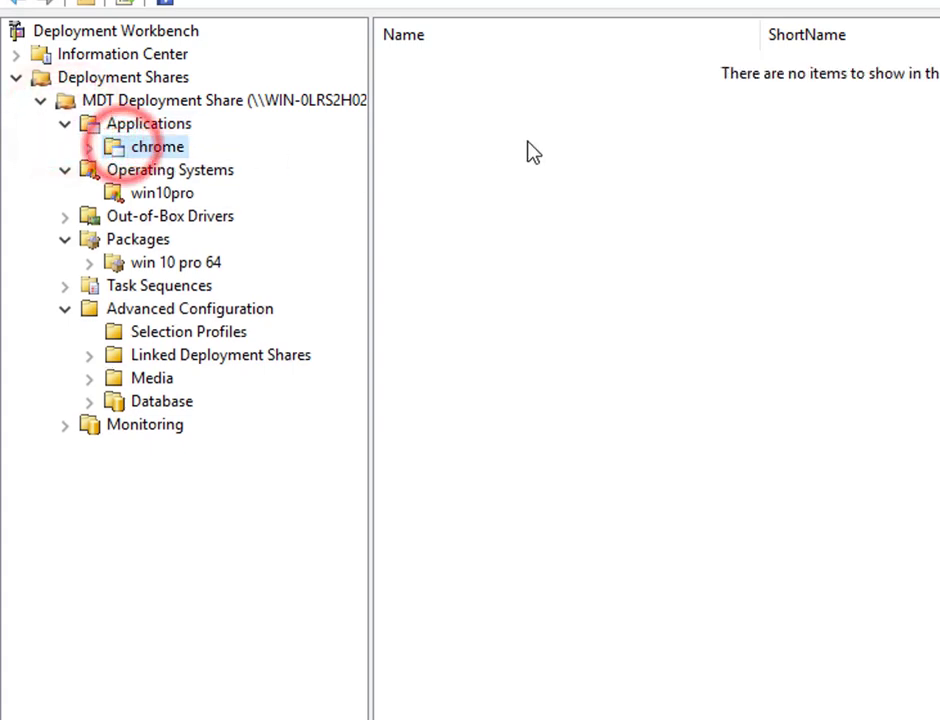
Step: Start a new application with source files in chrome, publisher Google, named Chrome
right_click(138, 155)
click(197, 174)
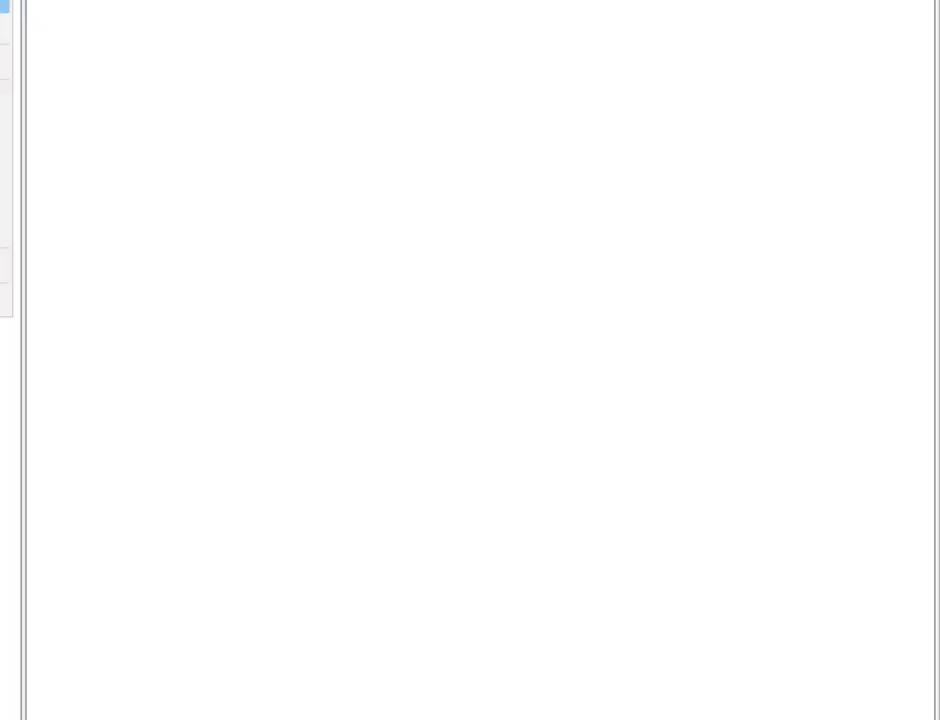
click(700, 694)
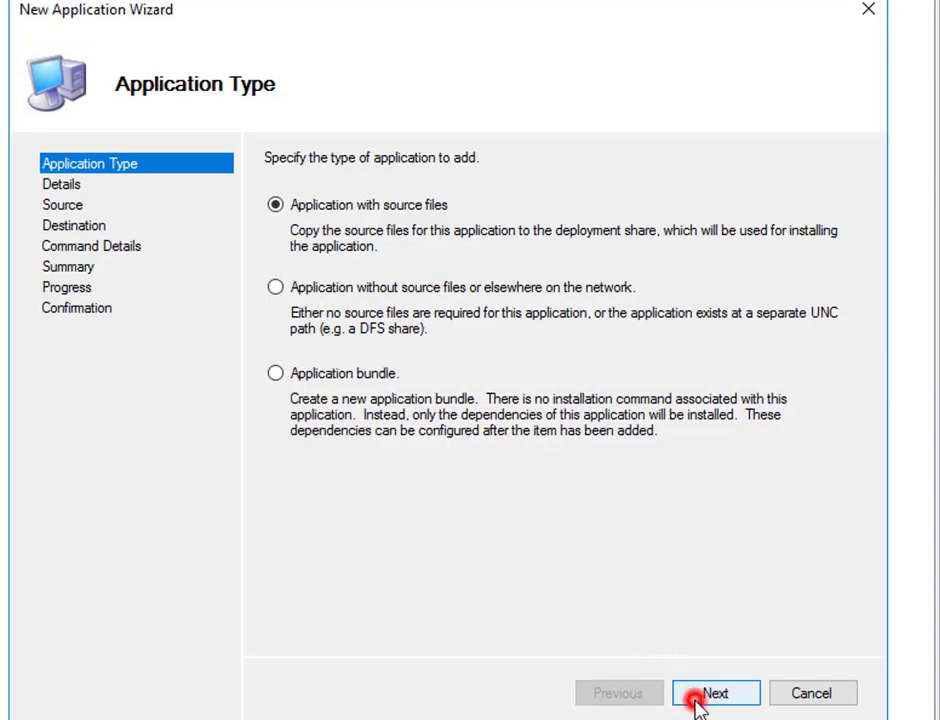
click(610, 695)
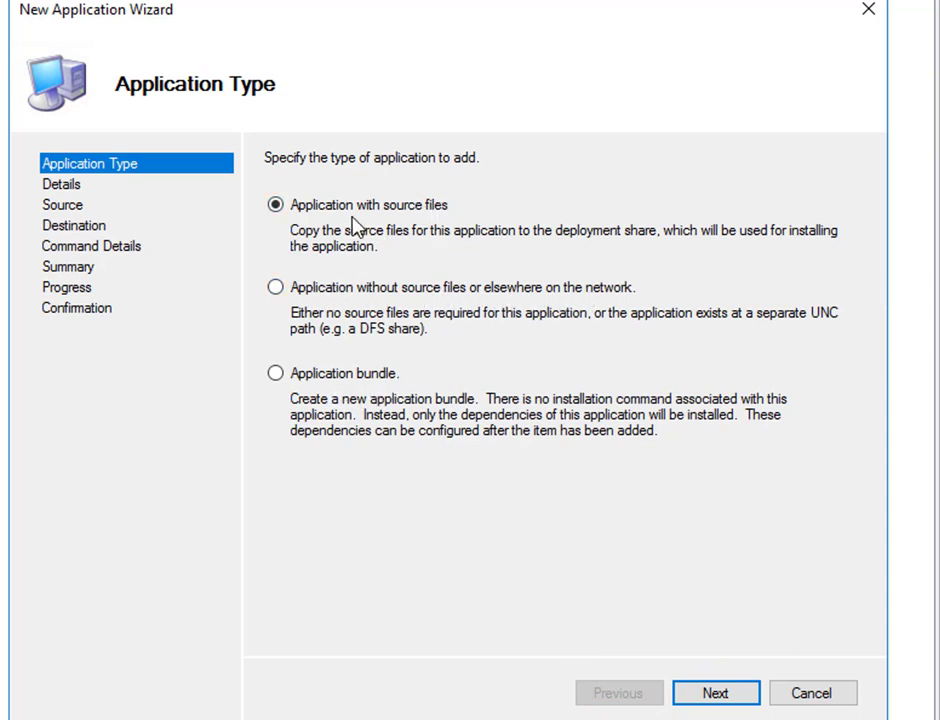
click(716, 694)
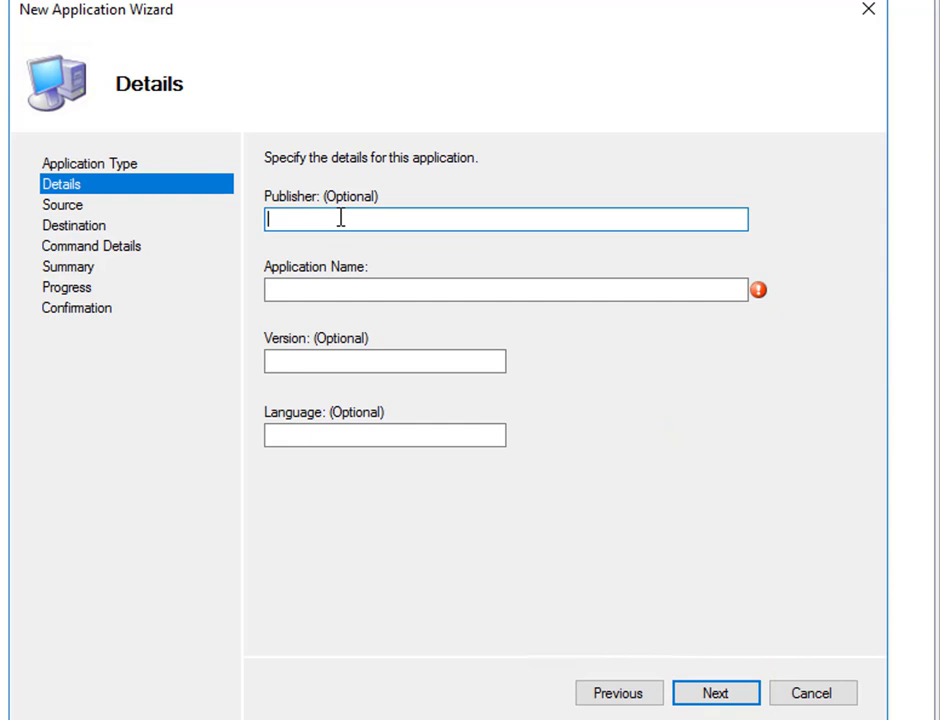
key(Tab)
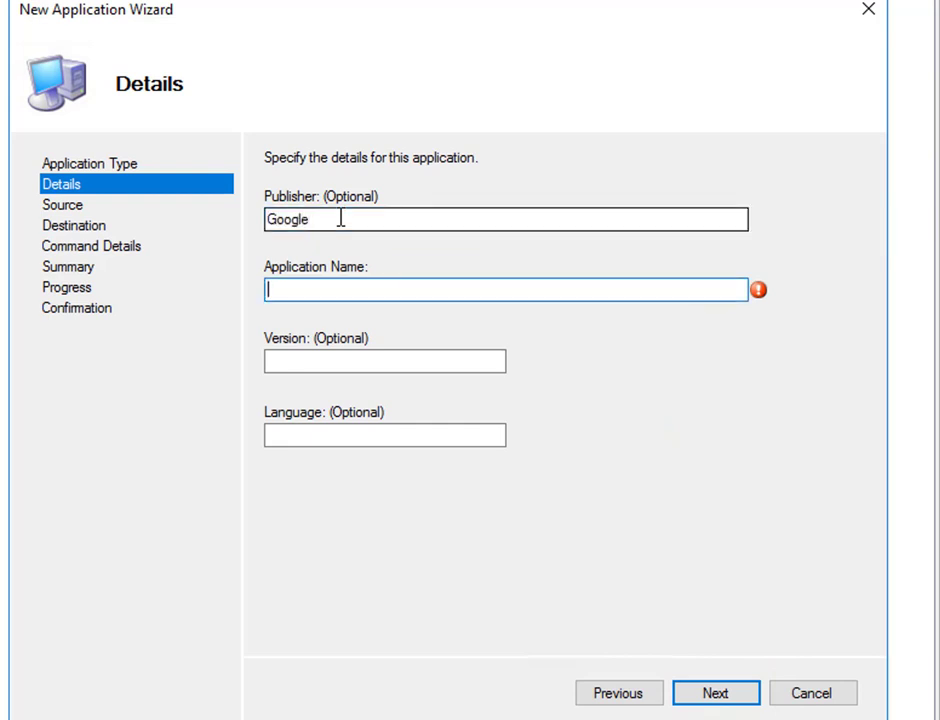
text(Chrome)
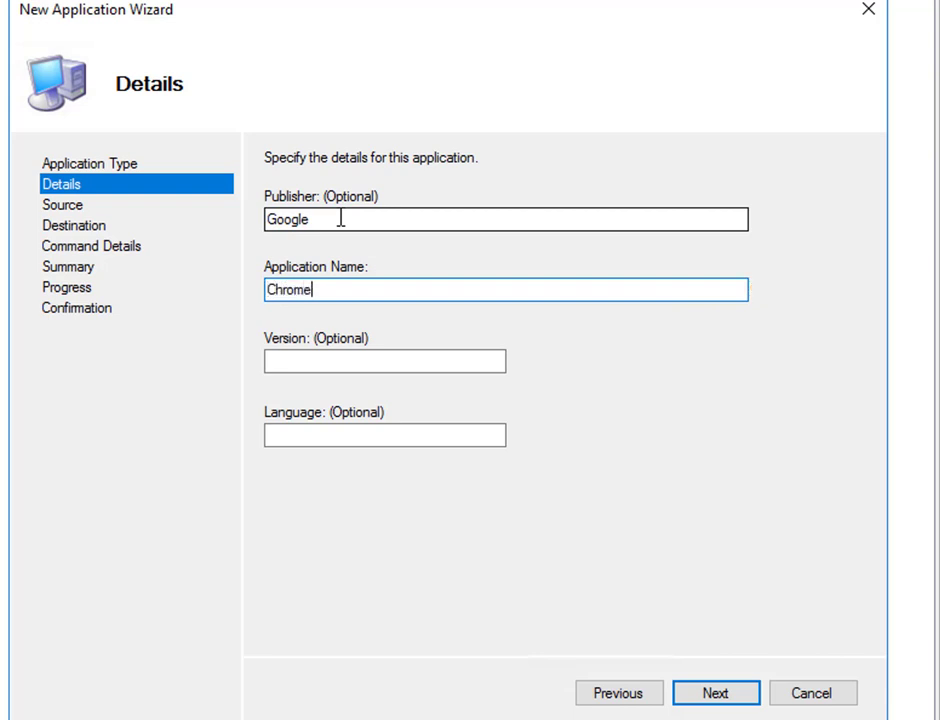
click(742, 697)
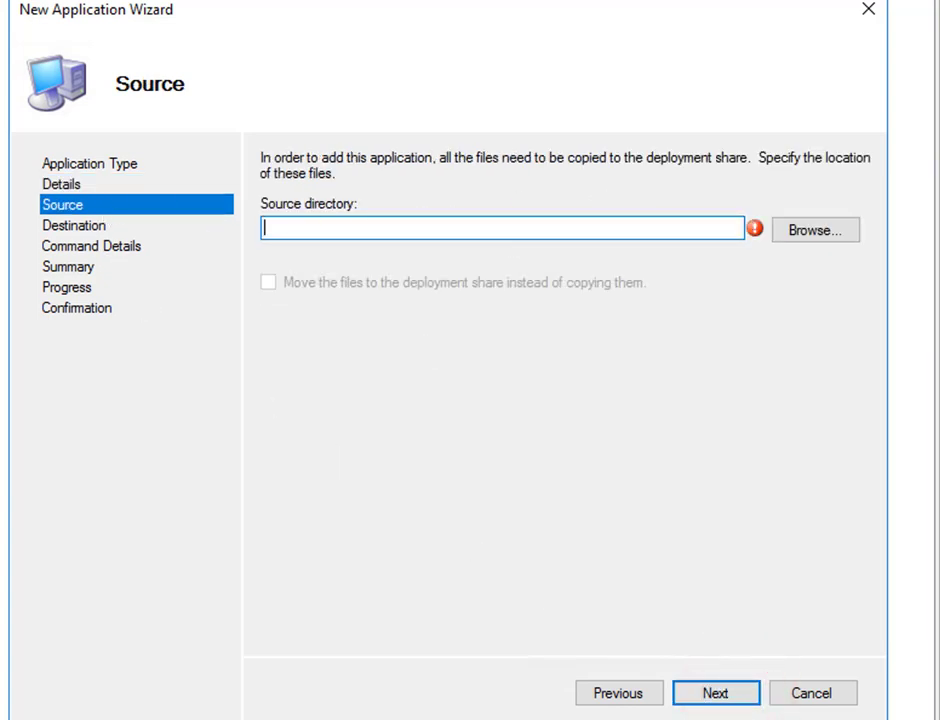
Step: In File Explorer, browse to C:\software and copy the chrome folder
key(super+e)
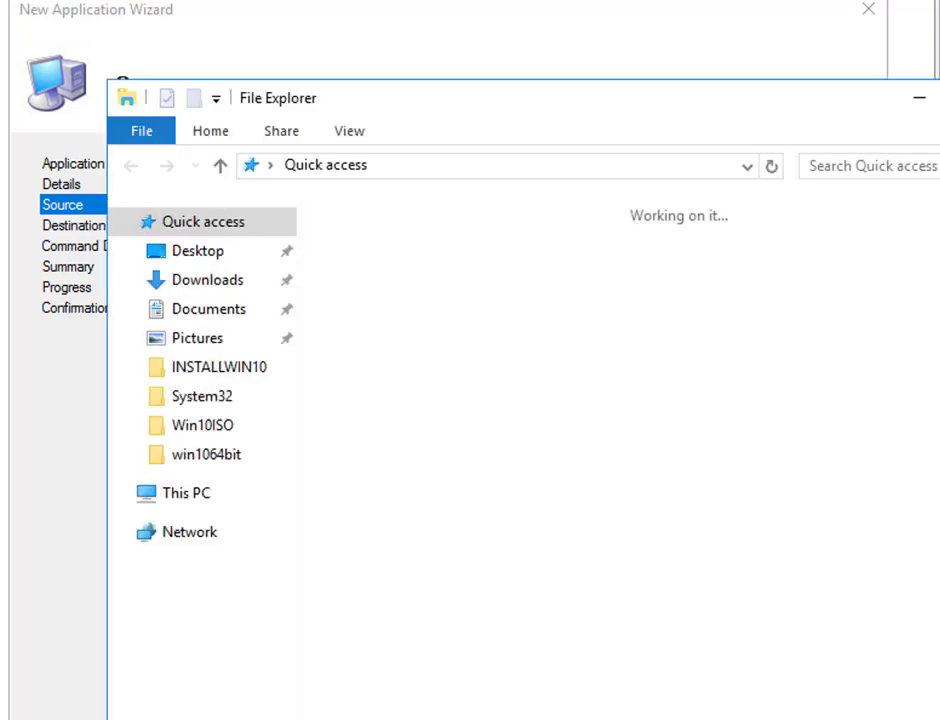
click(213, 286)
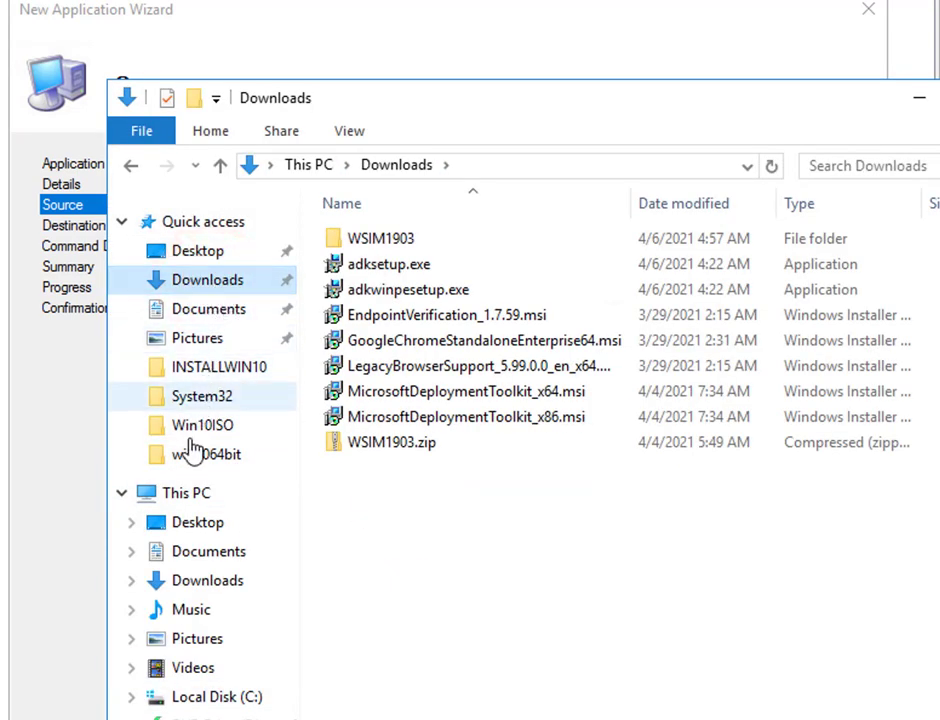
click(214, 697)
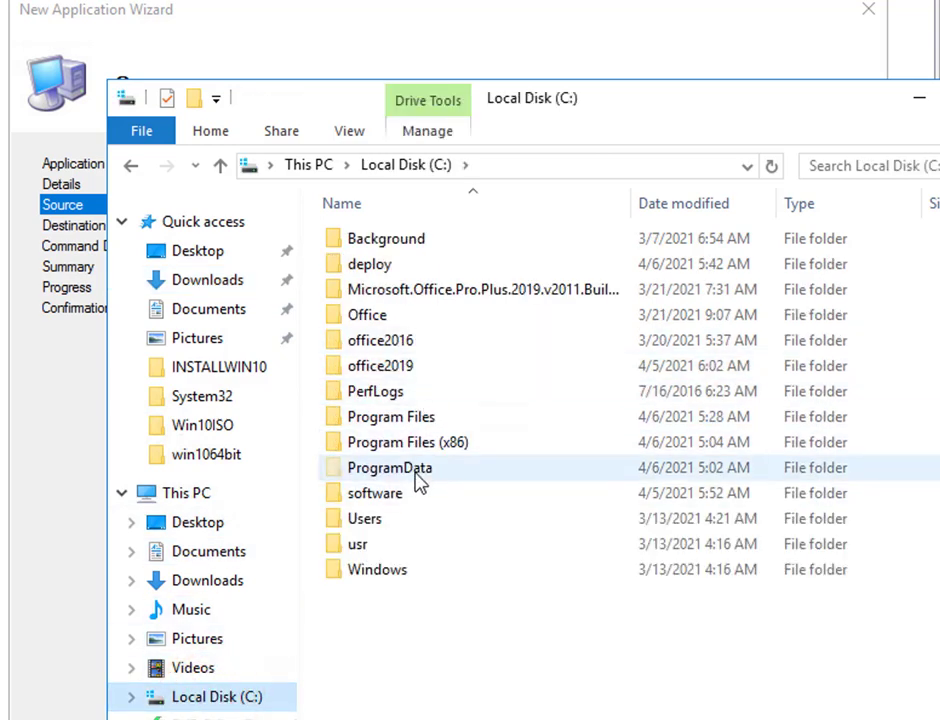
double_click(410, 505)
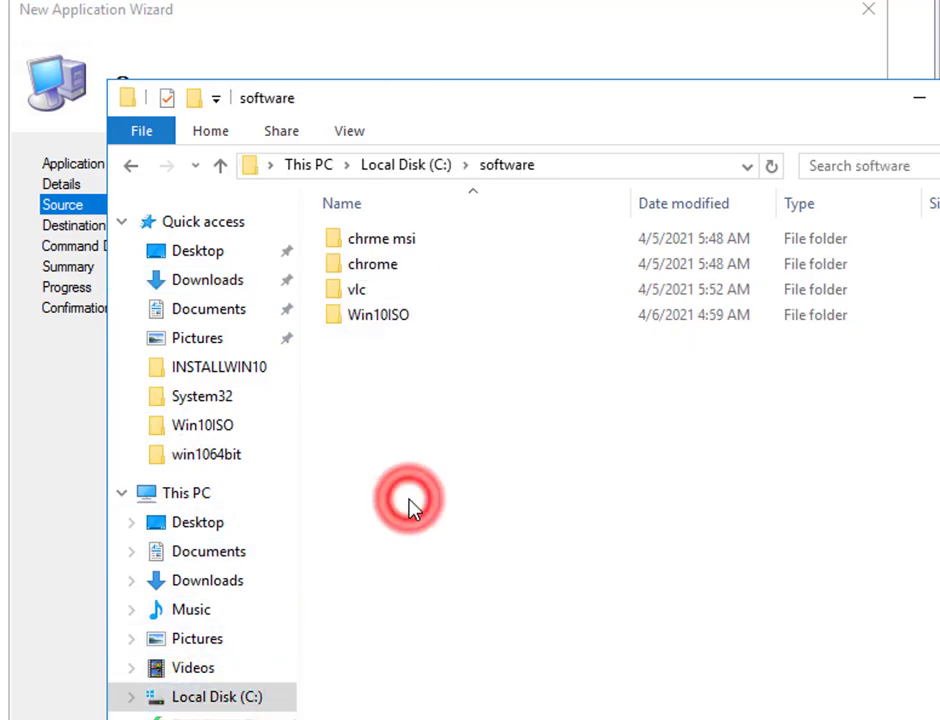
double_click(374, 268)
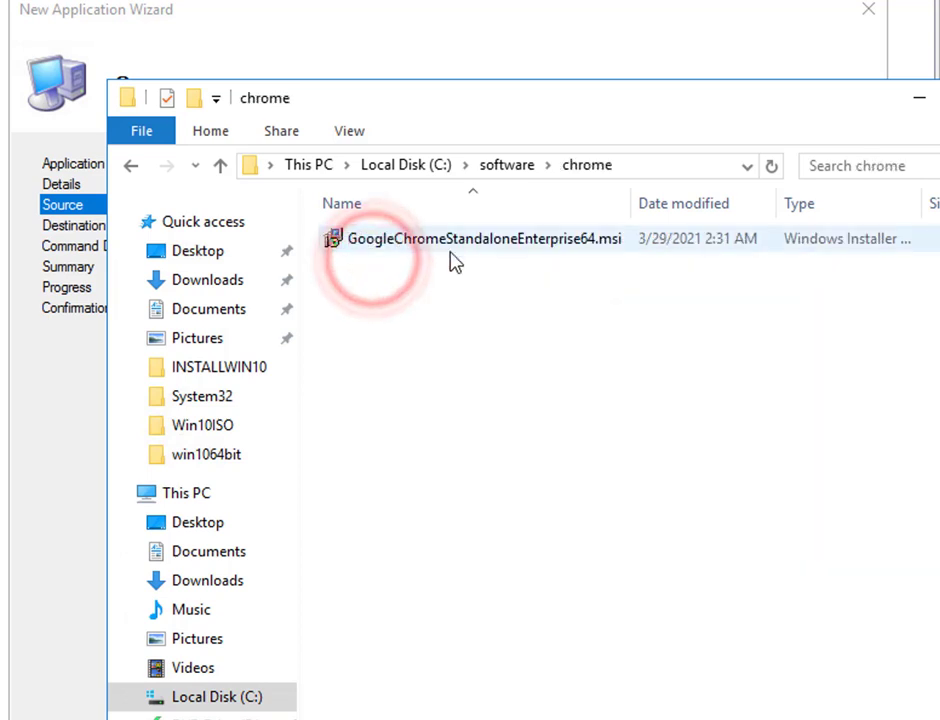
drag(631, 208, 725, 210)
click(221, 166)
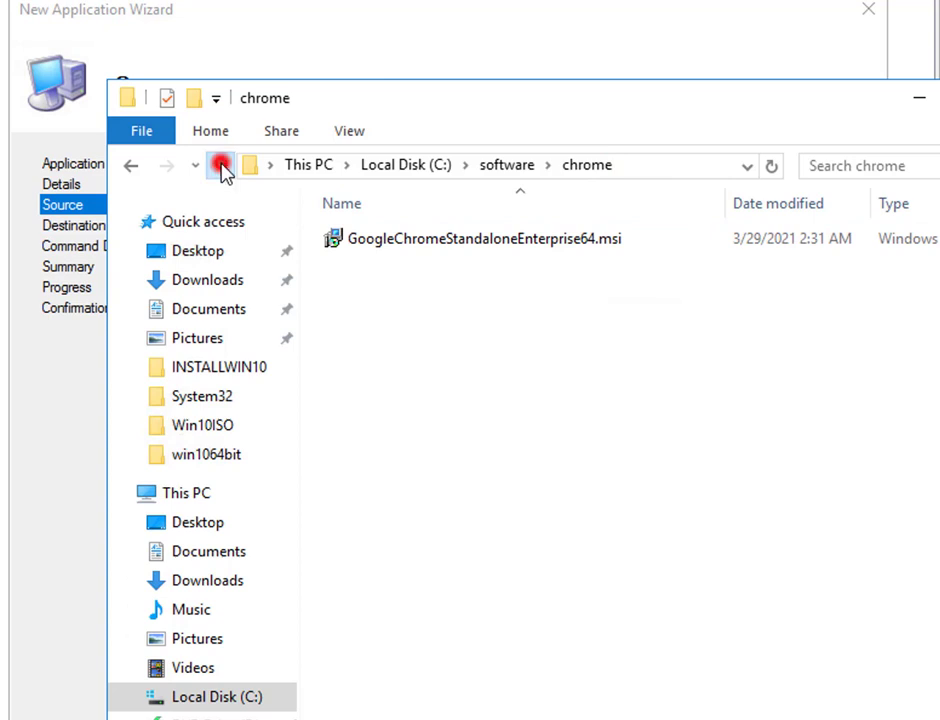
right_click(404, 269)
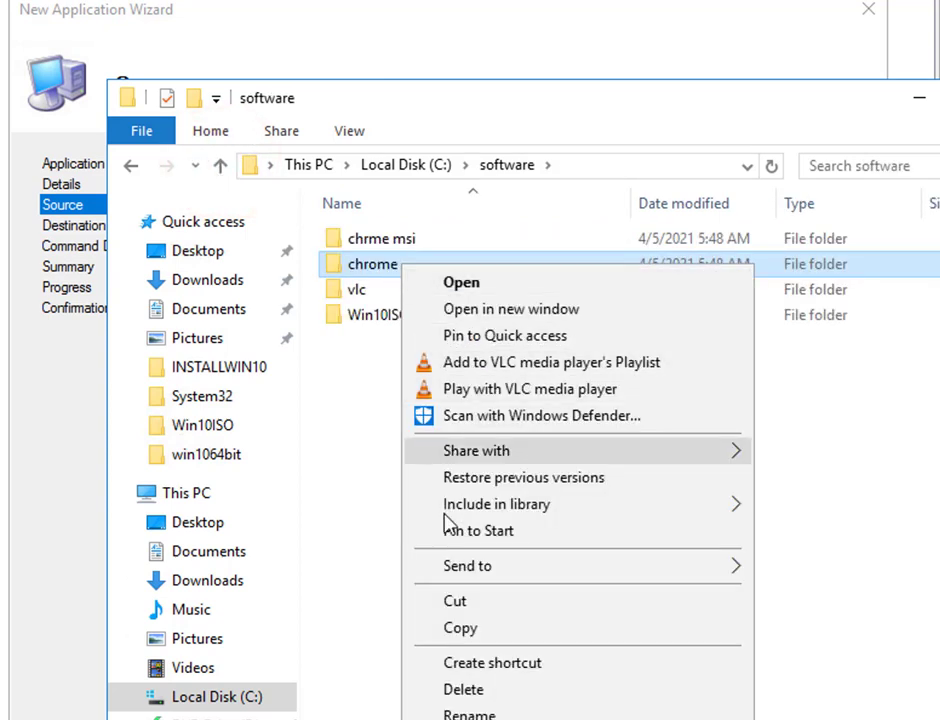
click(457, 627)
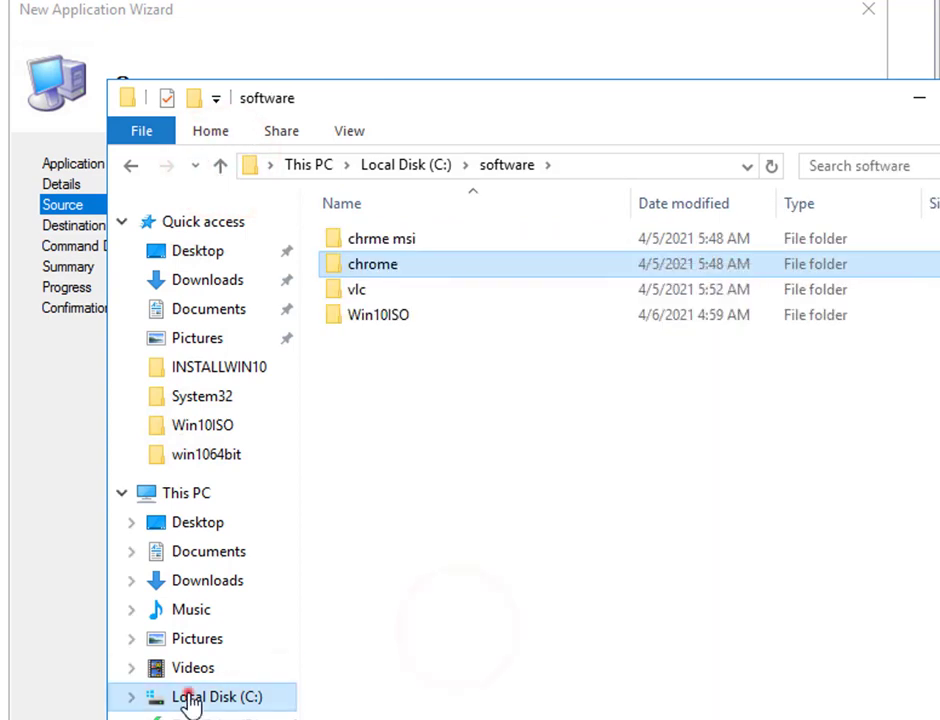
Step: Paste the chrome folder into C:\deploy and leave File Explorer
click(190, 700)
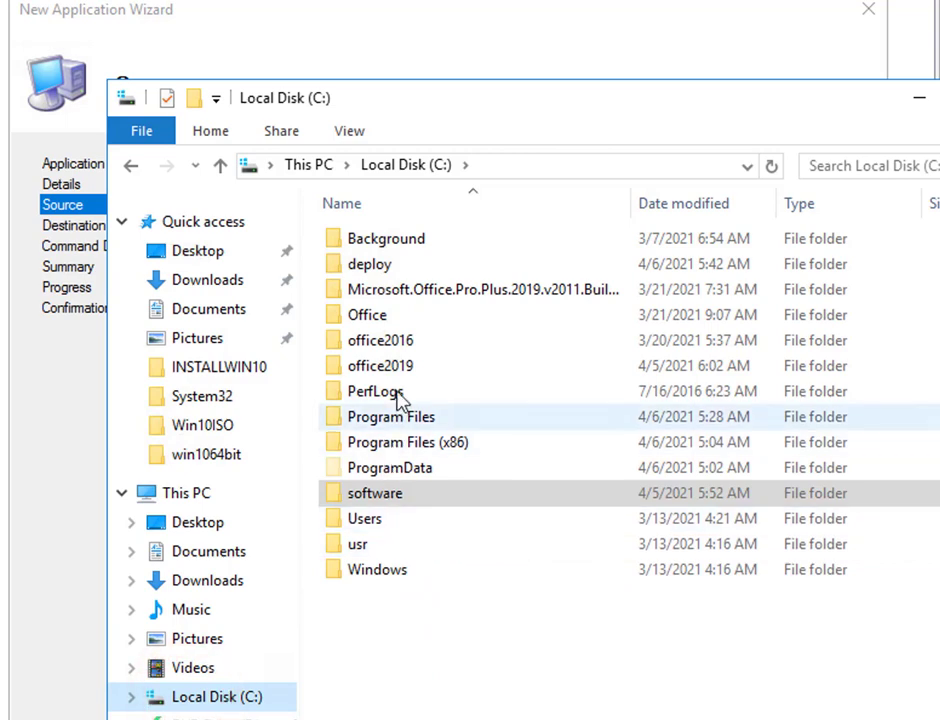
double_click(386, 265)
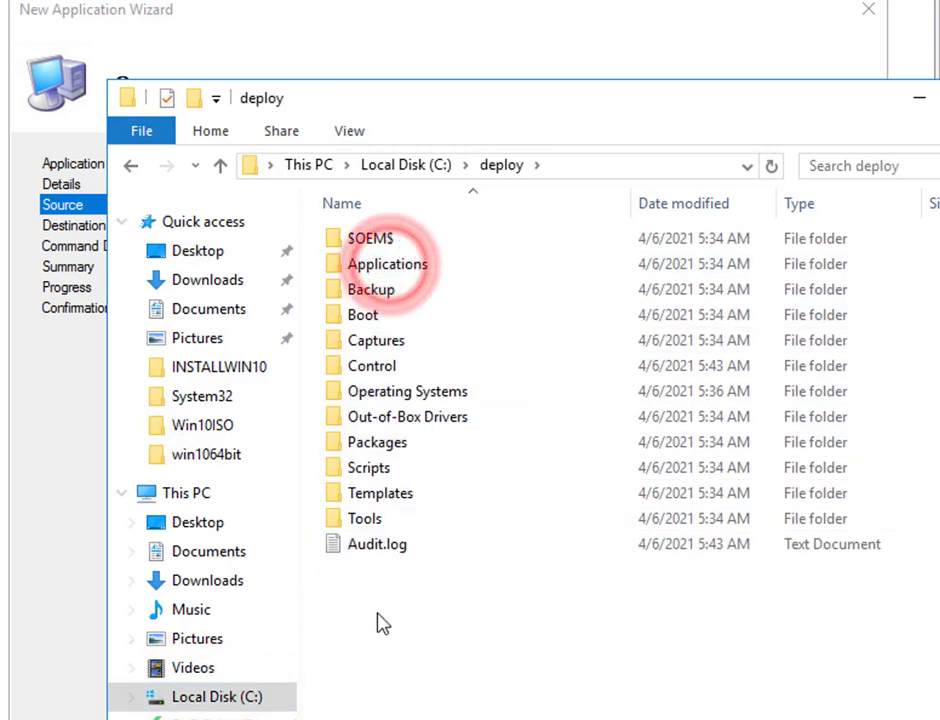
right_click(393, 678)
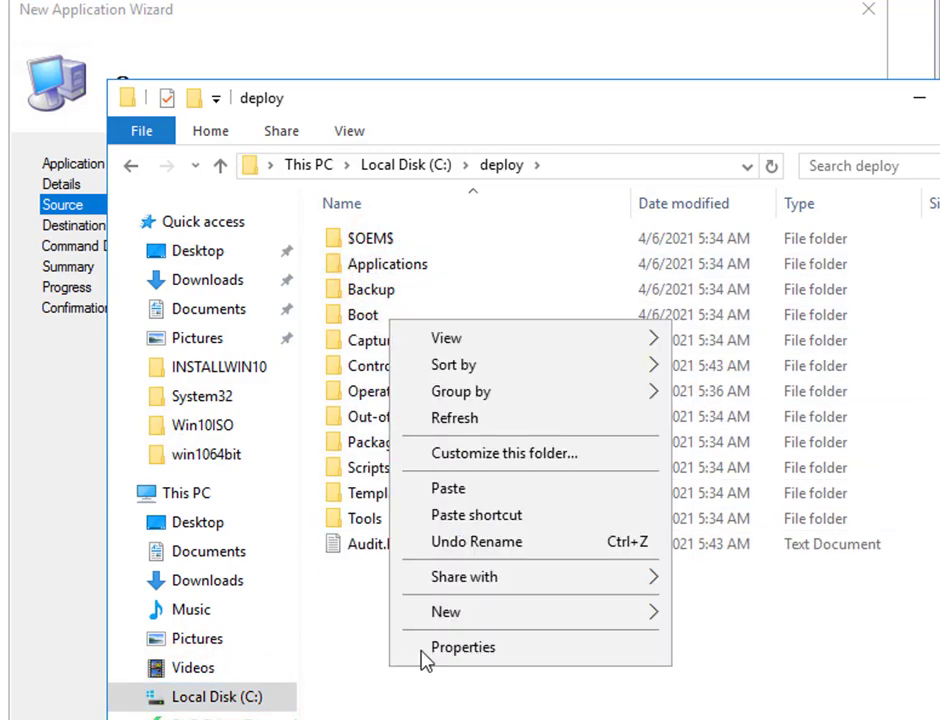
click(470, 490)
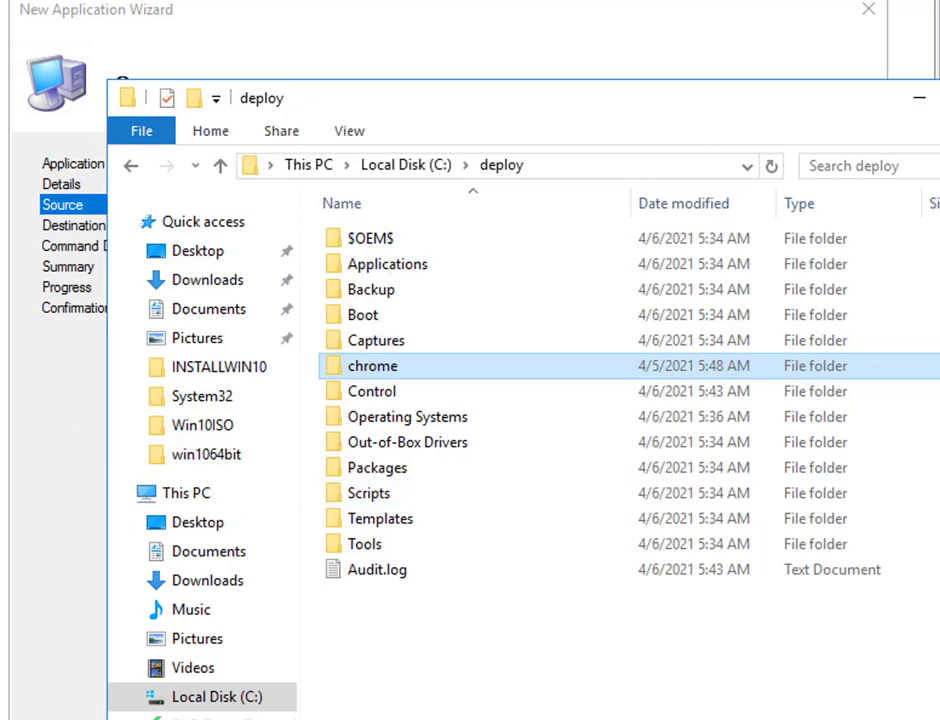
key(alt+Tab)
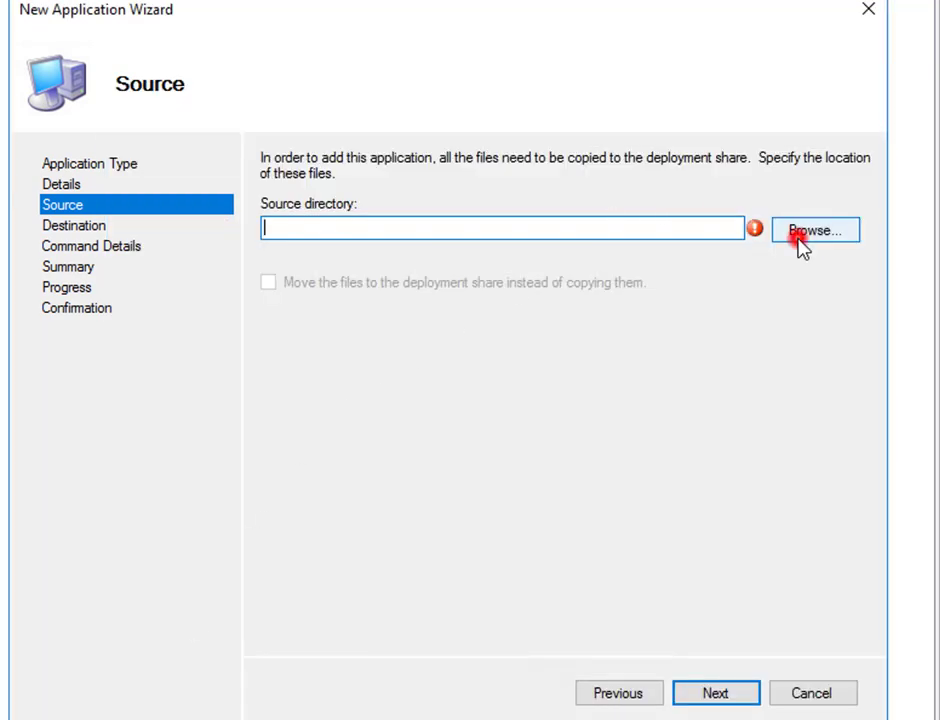
Step: Set C:\deploy\chrome as the application source and keep 'Google Chrome' as destination directory
click(805, 235)
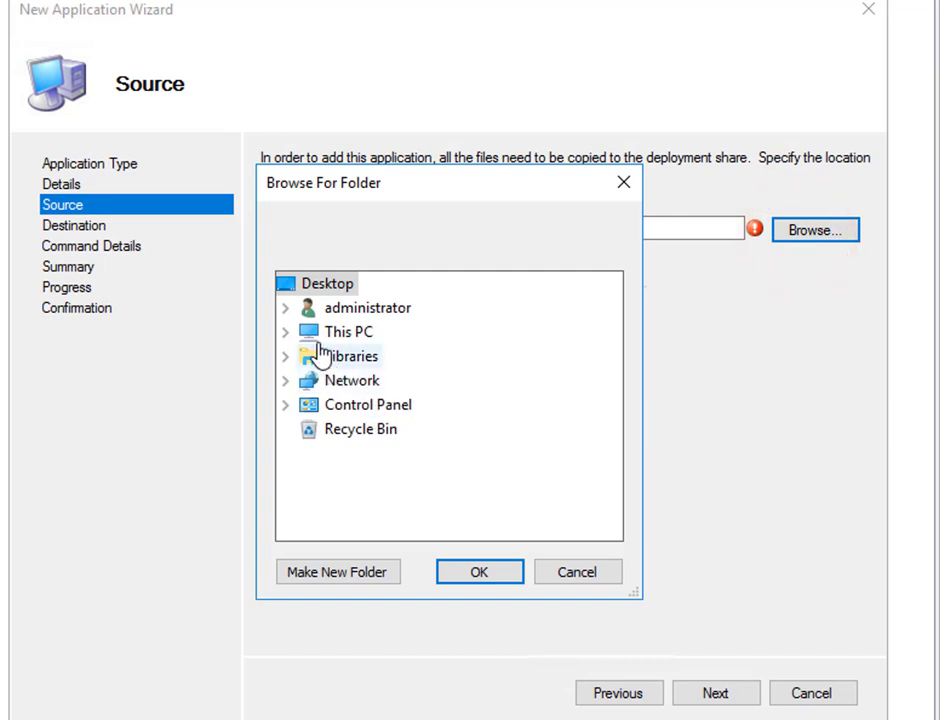
click(285, 332)
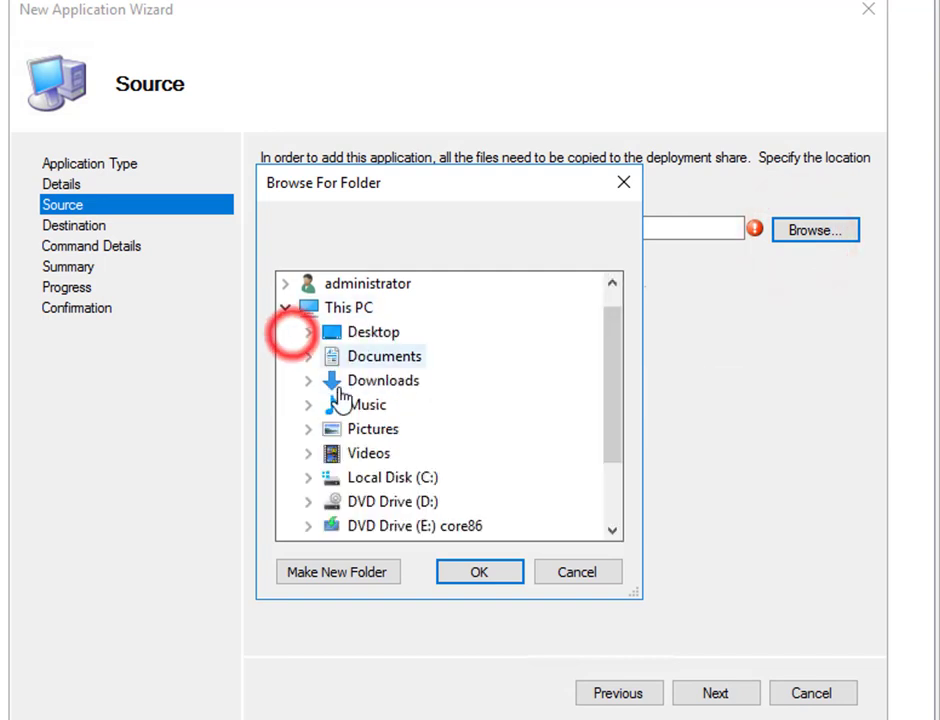
double_click(390, 485)
click(398, 338)
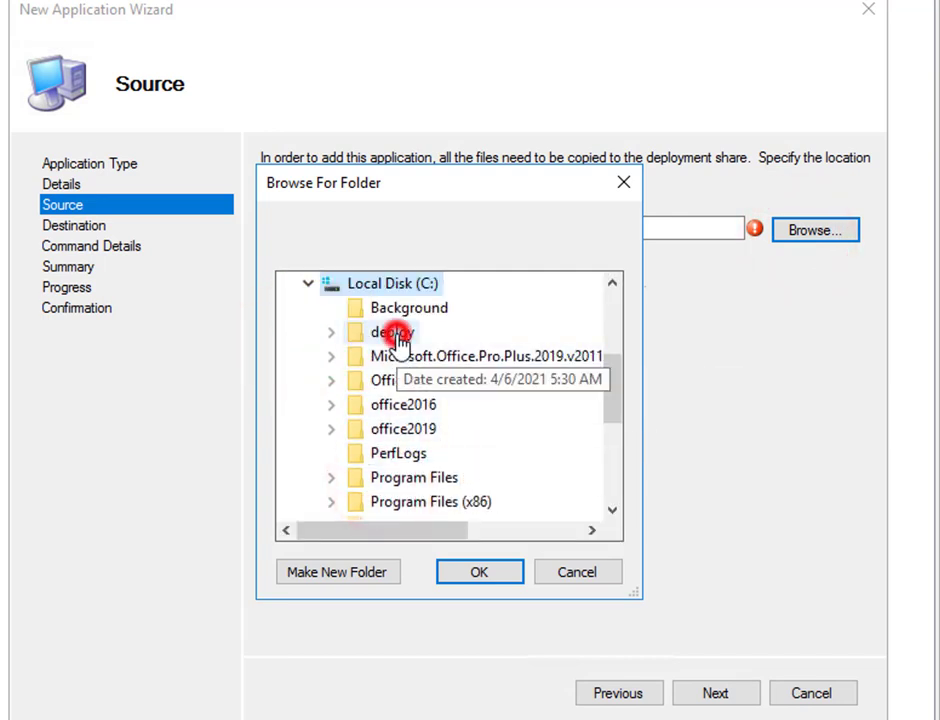
click(398, 338)
click(427, 432)
click(474, 565)
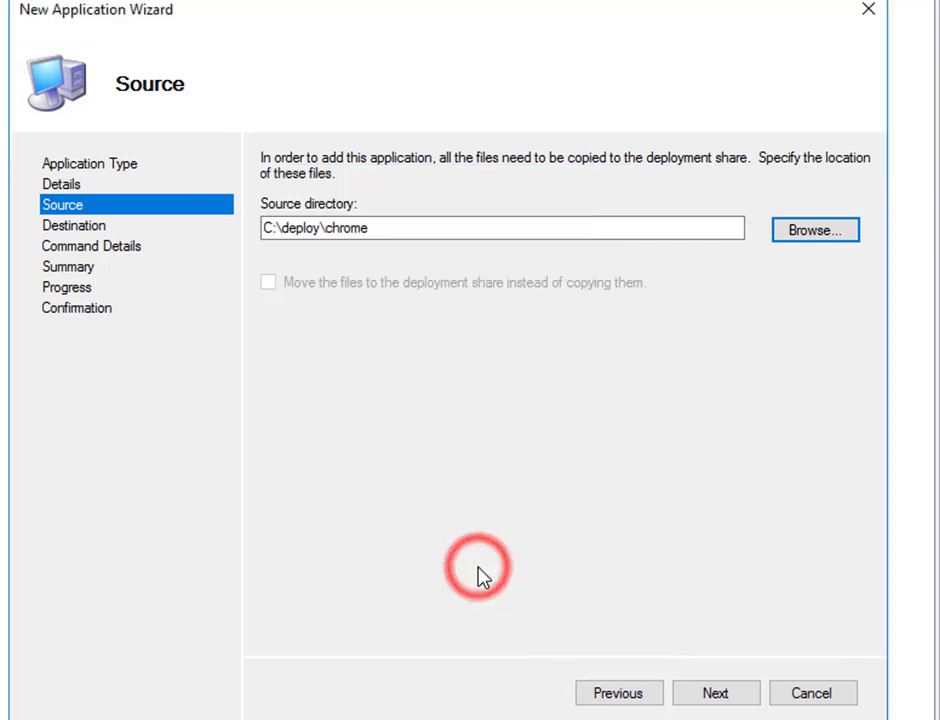
click(714, 694)
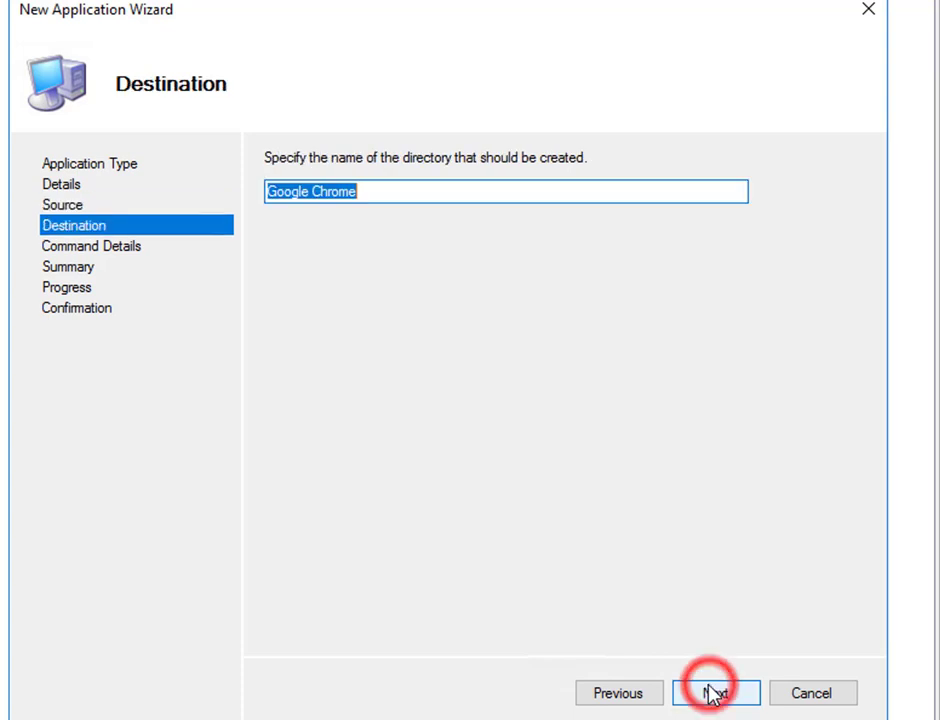
click(718, 694)
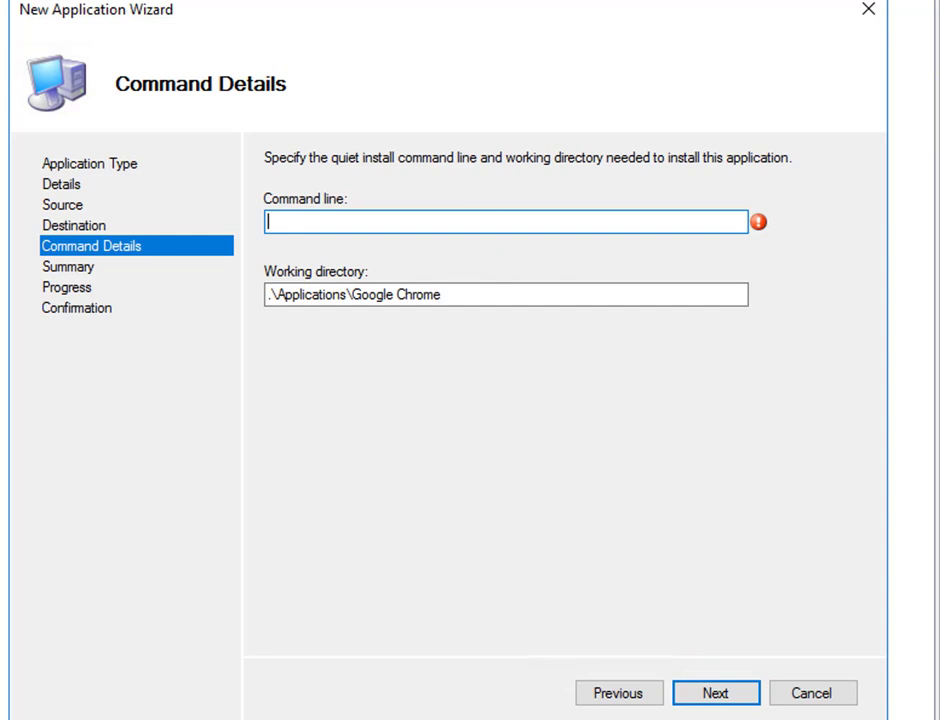
Step: Search Google for 'chrome silent install'
click(447, 132)
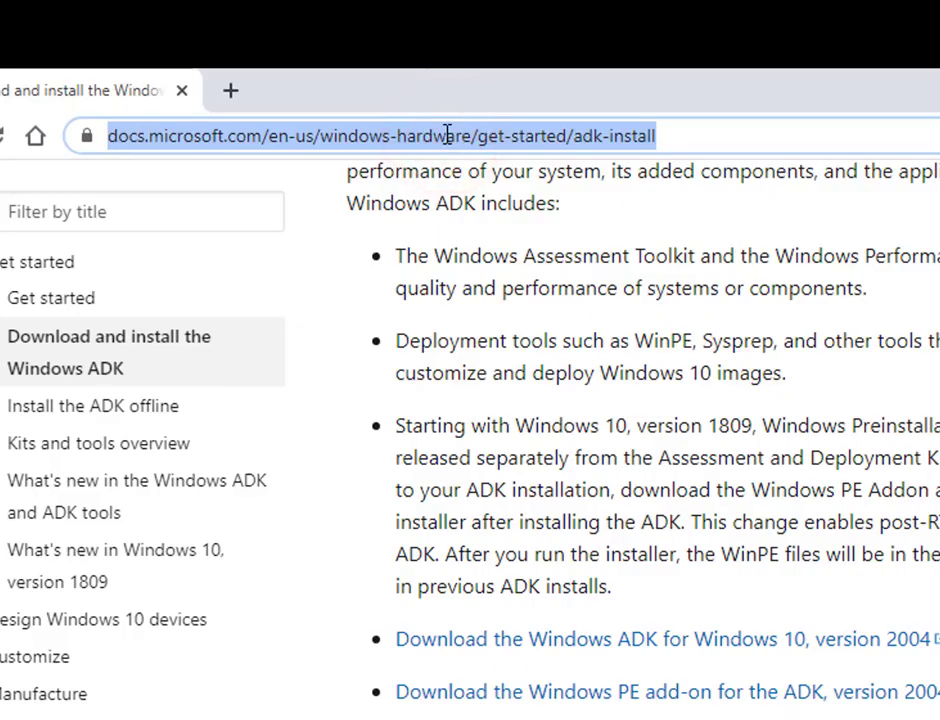
text(chrome )
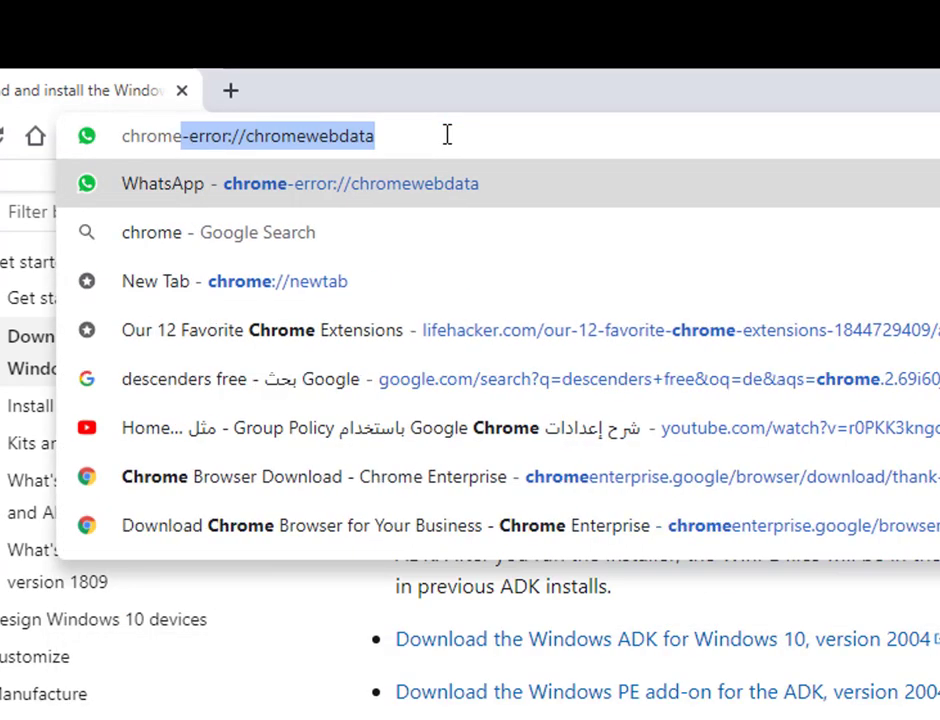
text(sil)
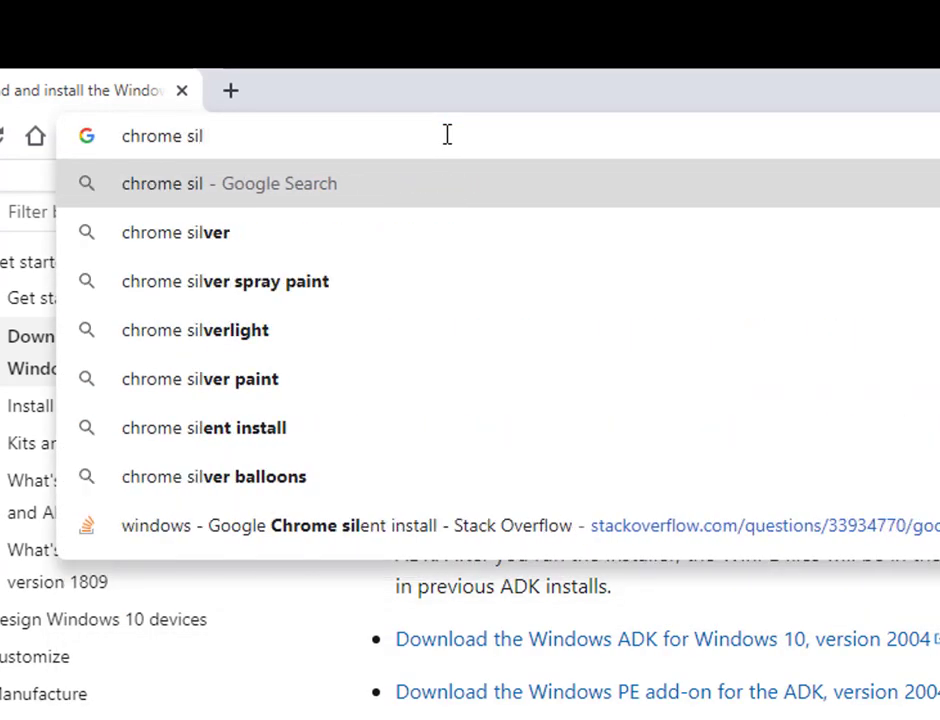
text(l)
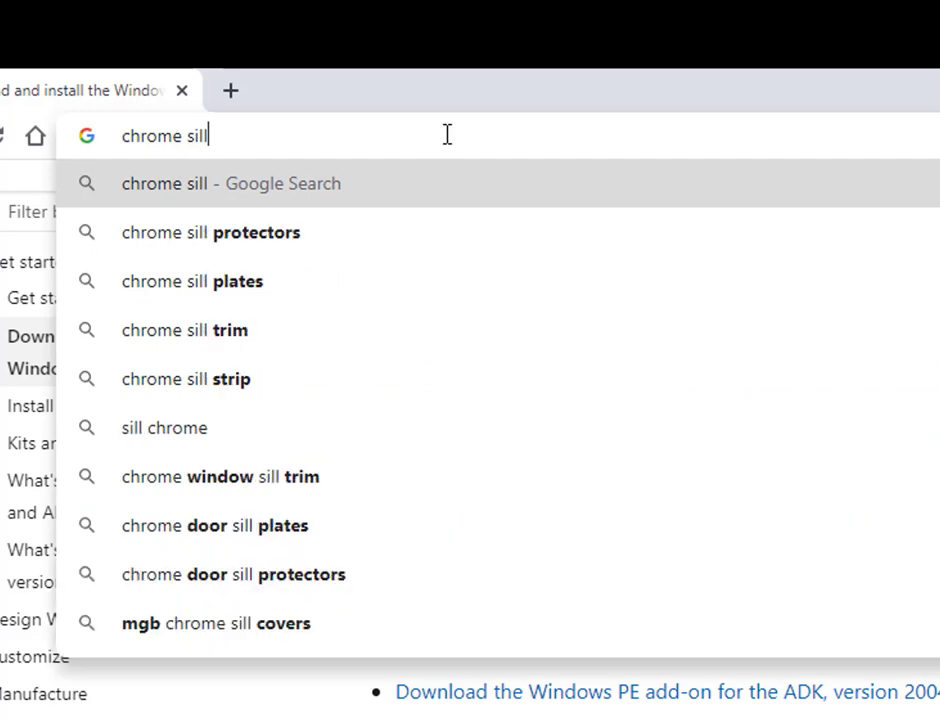
key(BackSpace)
text(e)
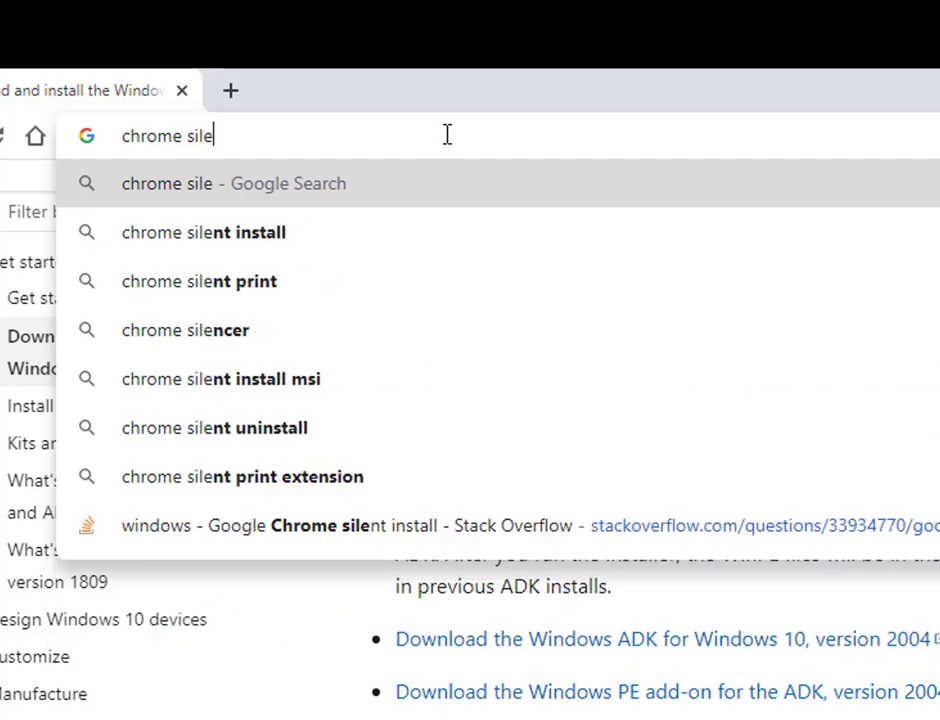
key(Down)
key(Return)
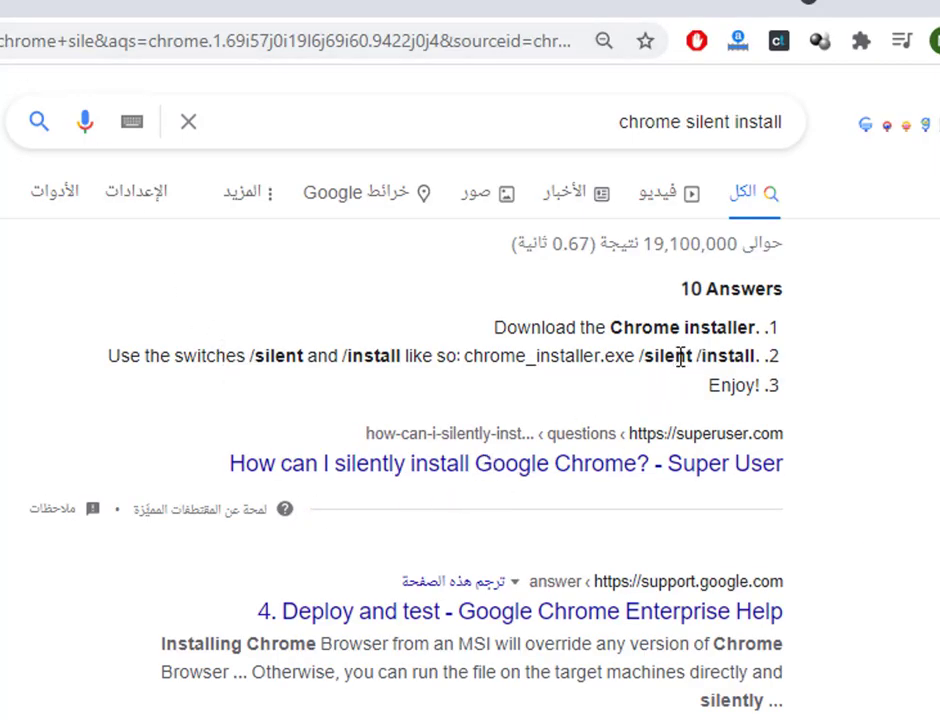
Step: Open the Super User question on silent Google Chrome installs and scroll to its answers
click(657, 452)
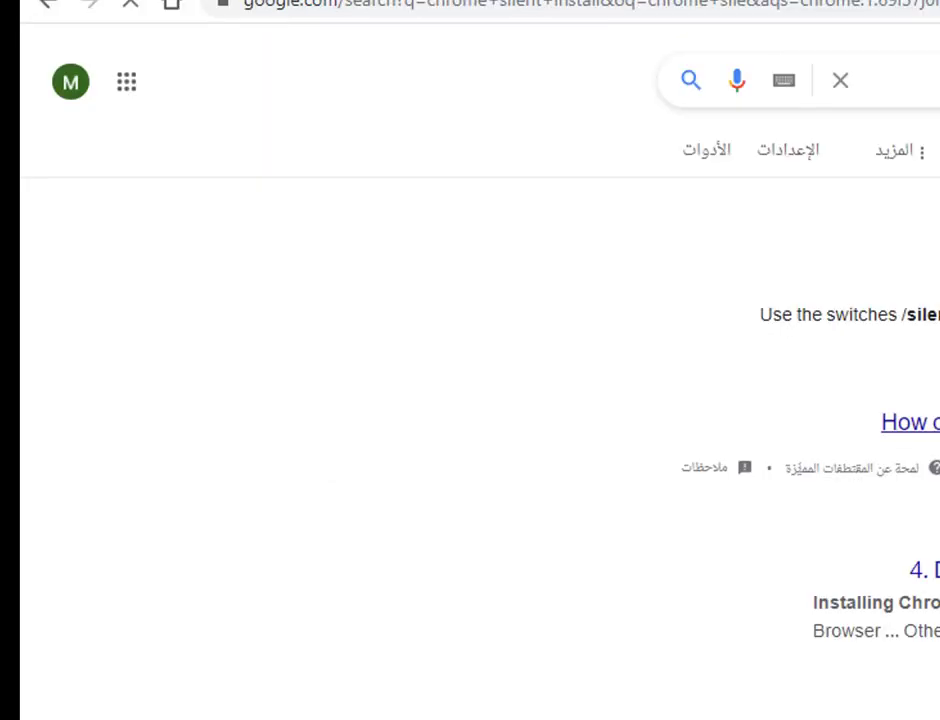
scroll(888, 567, down, 6)
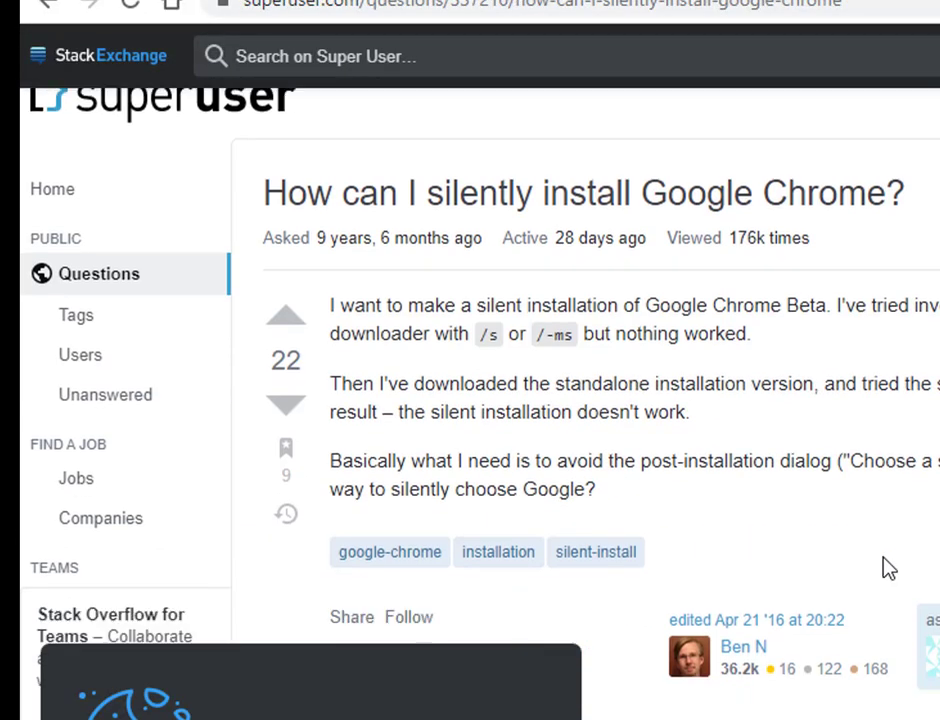
scroll(815, 560, down, 1)
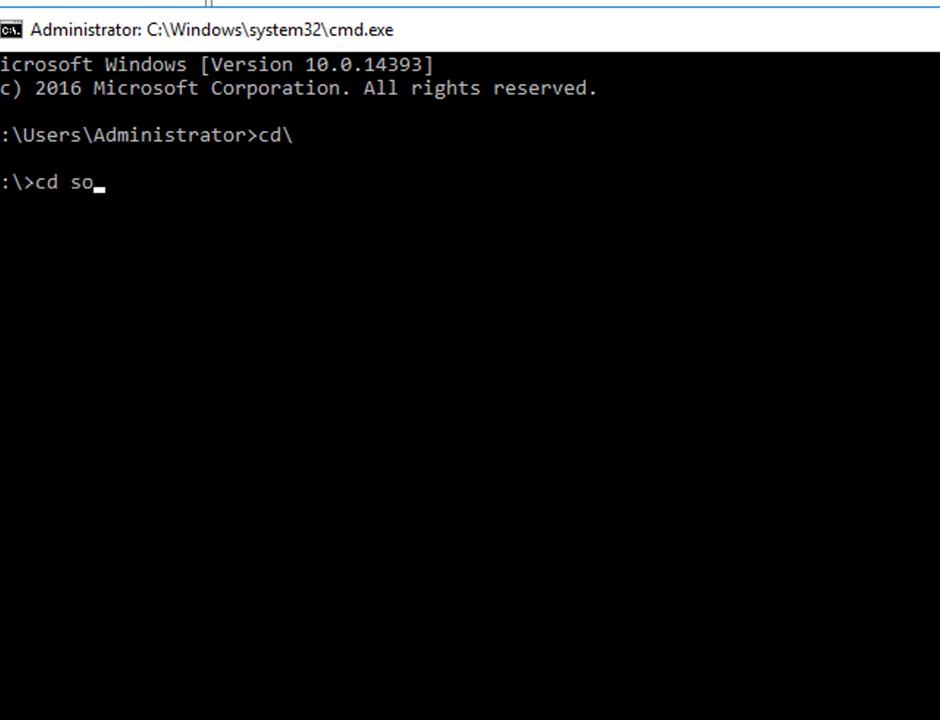
Step: Change into C:\software\chrme msi and list its files with dir
text(oftware)
key(Return)
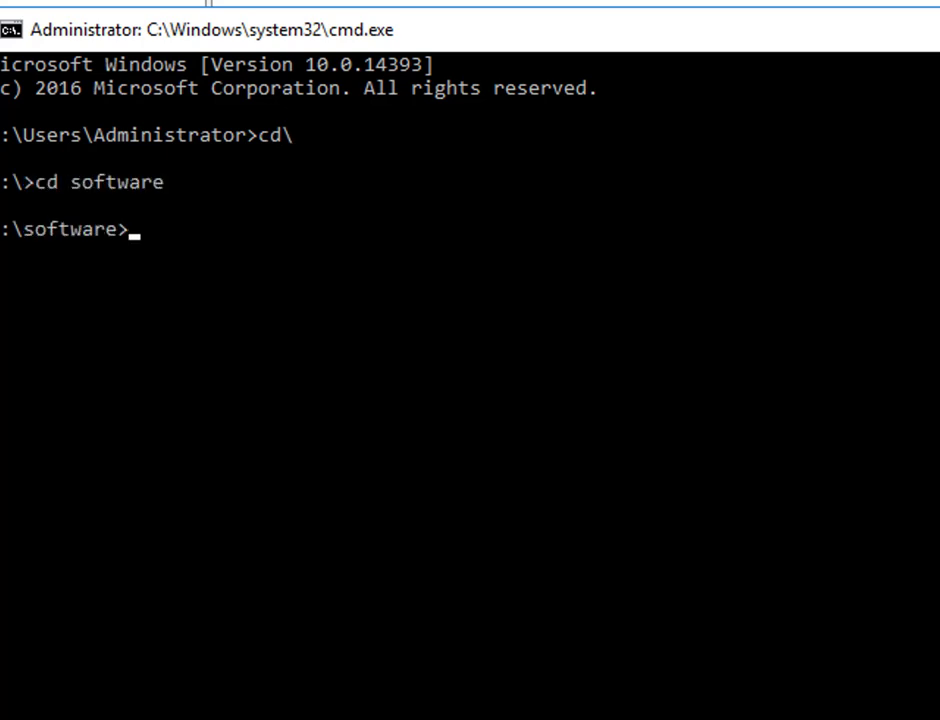
text(cd c)
key(Tab)
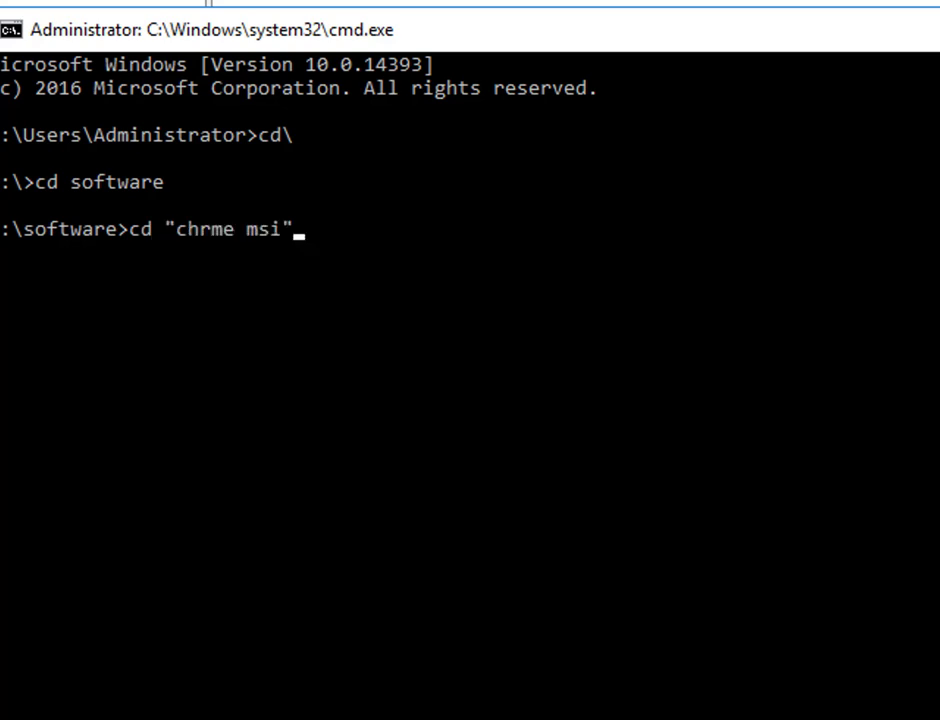
key(Return)
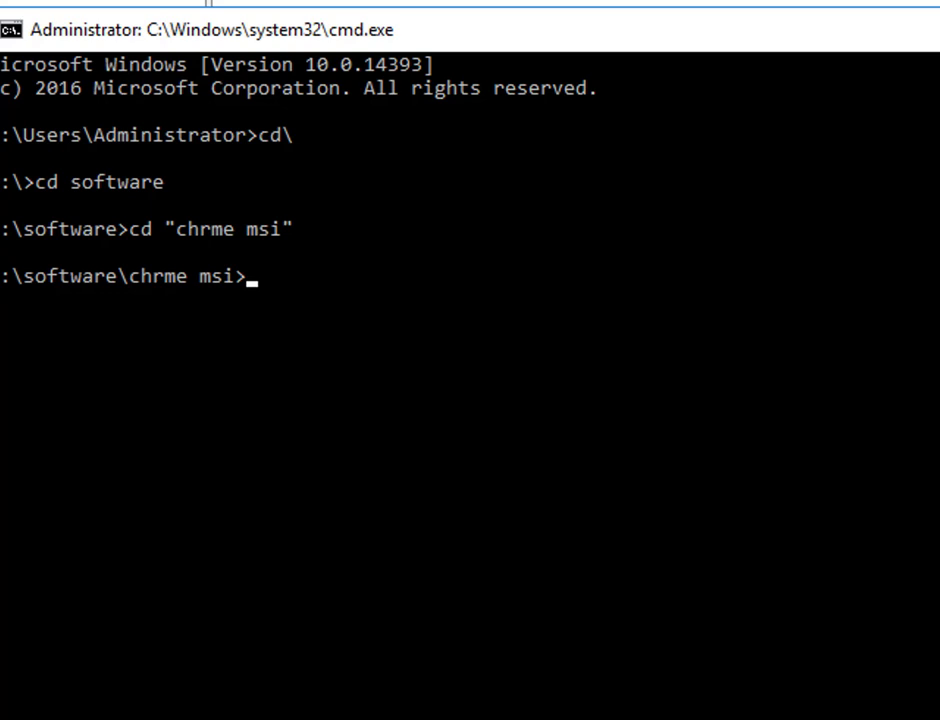
text(dir)
key(Return)
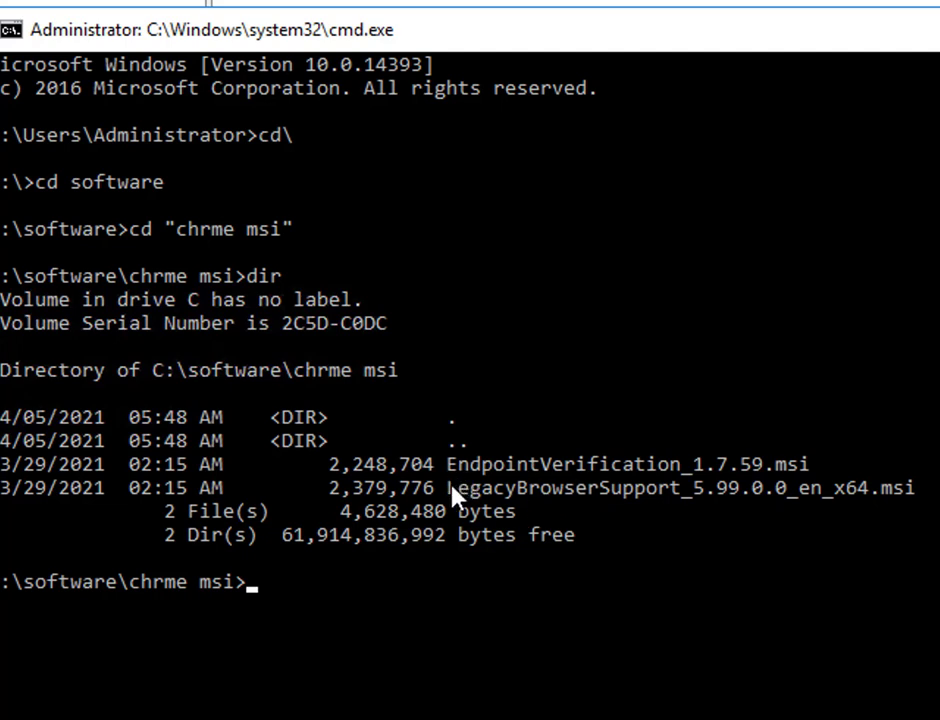
Step: Run LegacyBrowserSupport_5.99.0.0_en_x64.msi /? to show the Windows Installer options help
drag(450, 490, 916, 490)
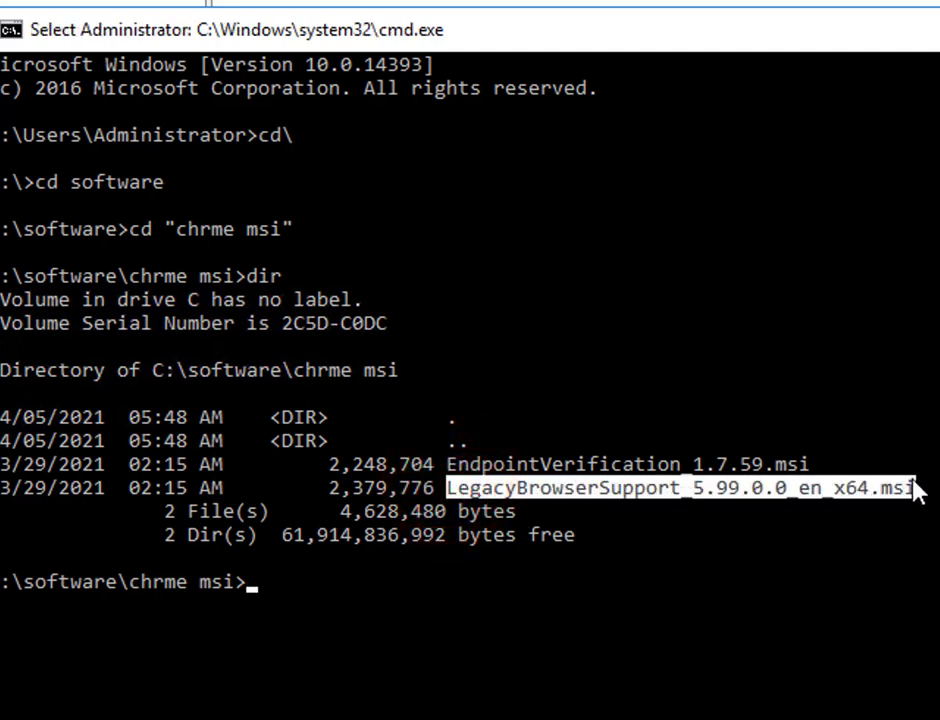
right_click(900, 493)
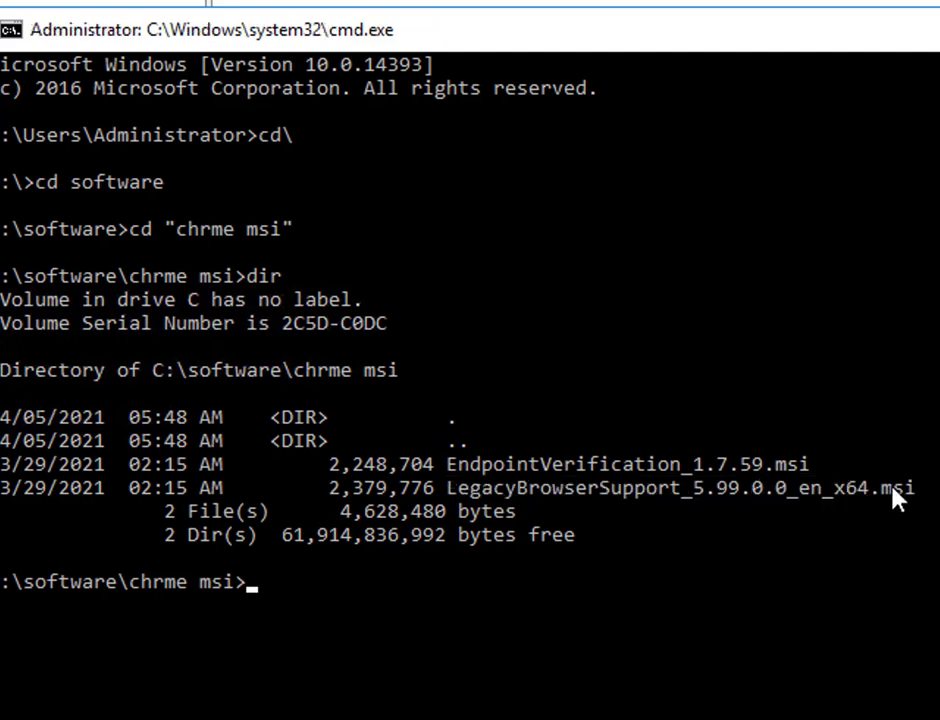
drag(918, 488, 450, 490)
key(super+c)
right_click(435, 585)
right_click(442, 625)
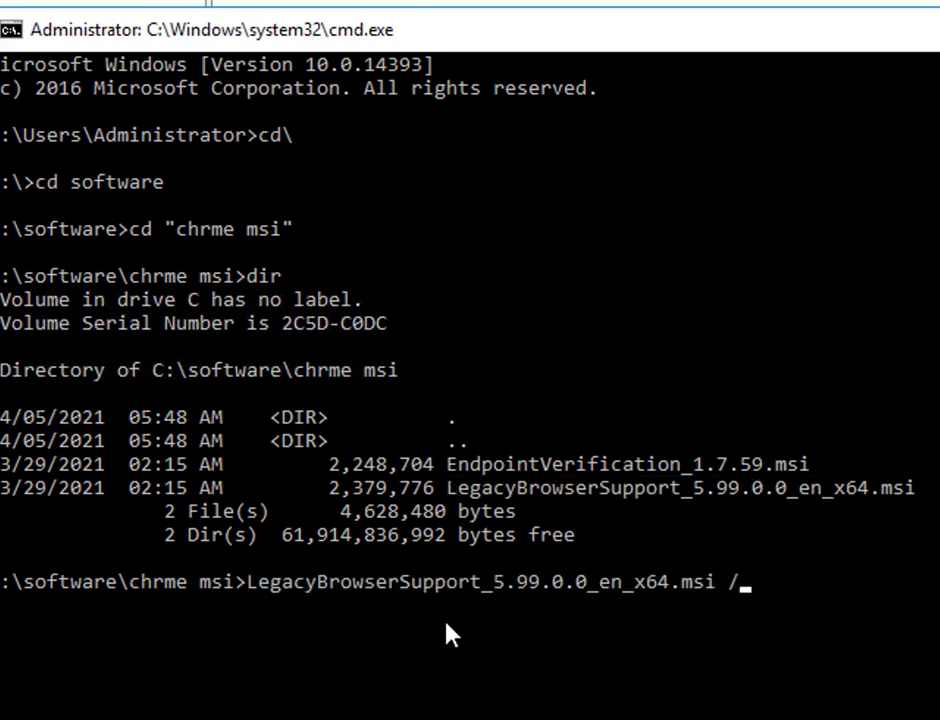
text(/?)
key(Return)
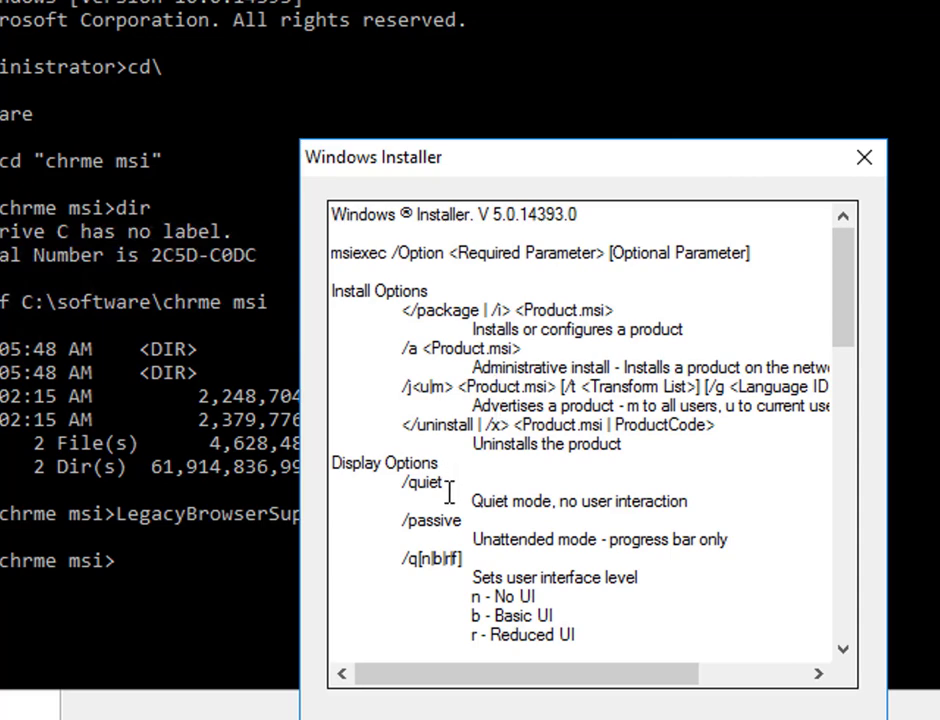
Step: Turn the recalled command into 'LegacyBrowserSupport_5.99.0.0_en_x64.msi /quiet' and copy it
scroll(449, 490, down, 1)
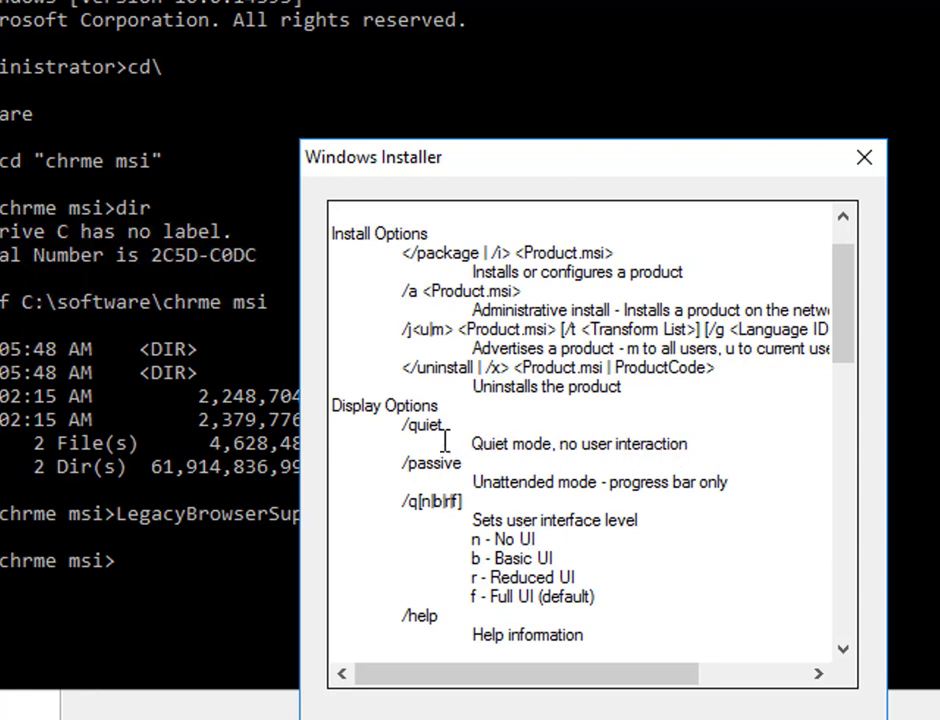
click(342, 646)
key(Up)
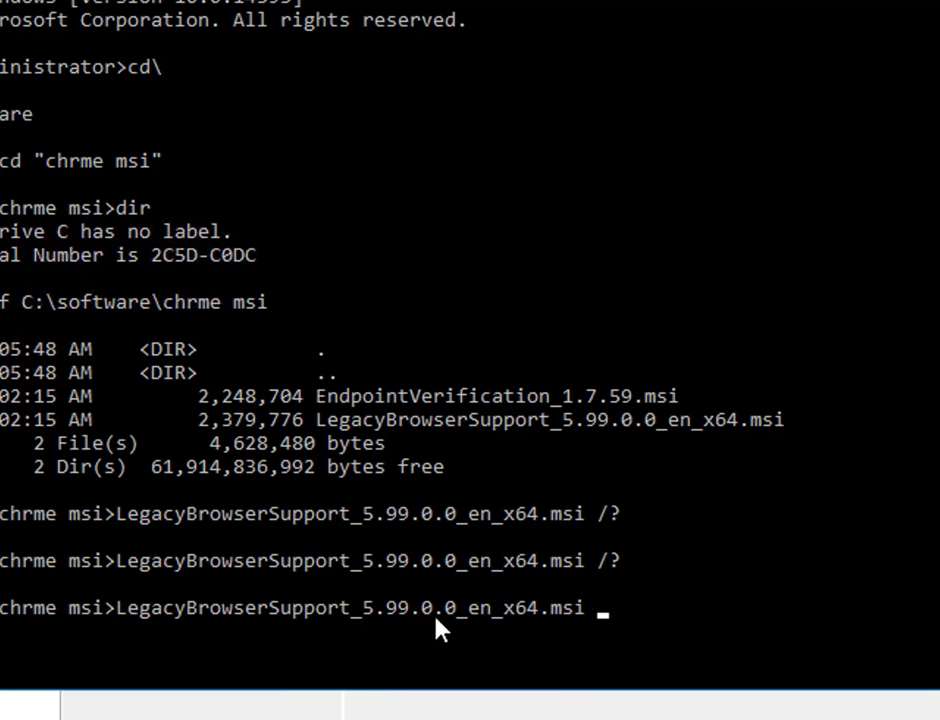
drag(665, 606, 216, 614)
drag(133, 615, 122, 612)
key(super+c)
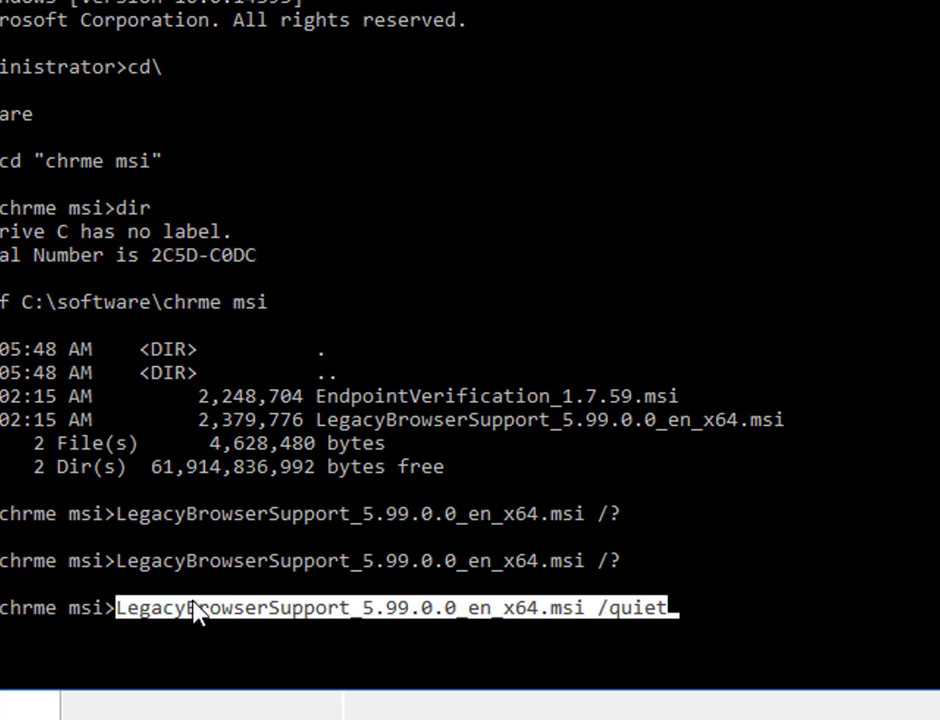
right_click(197, 612)
Step: Paste the /quiet command into the wizard's Command line and complete the Google Chrome import
click(220, 699)
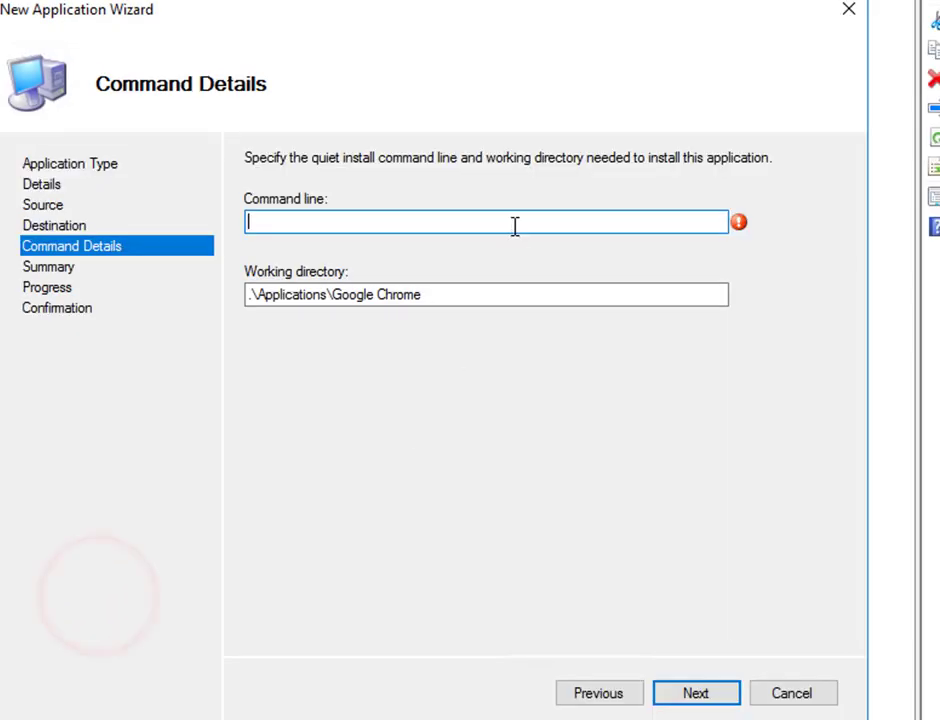
right_click(514, 224)
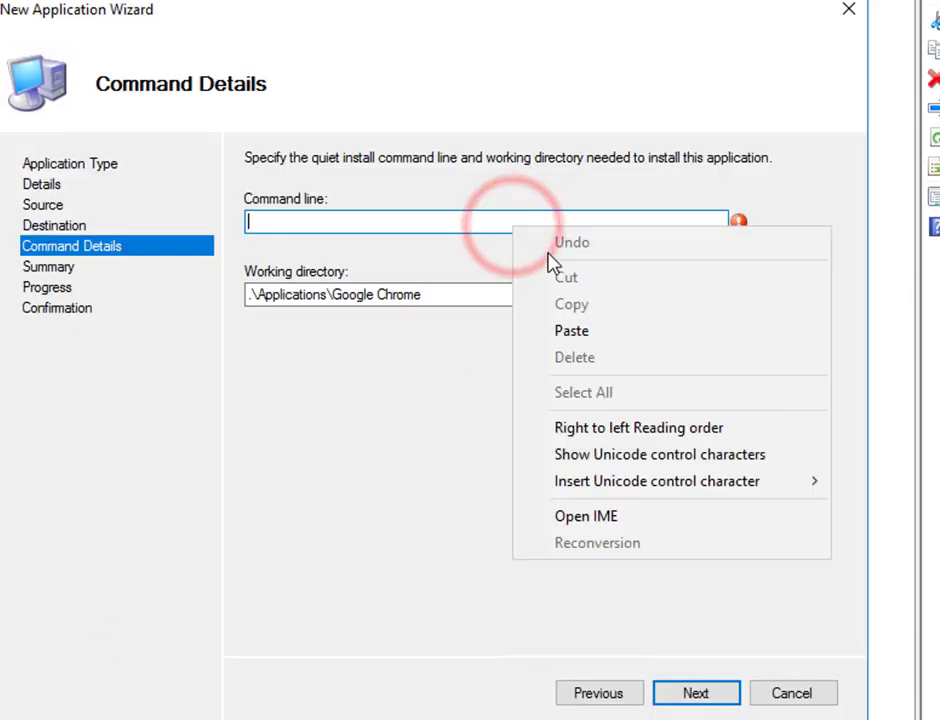
click(567, 329)
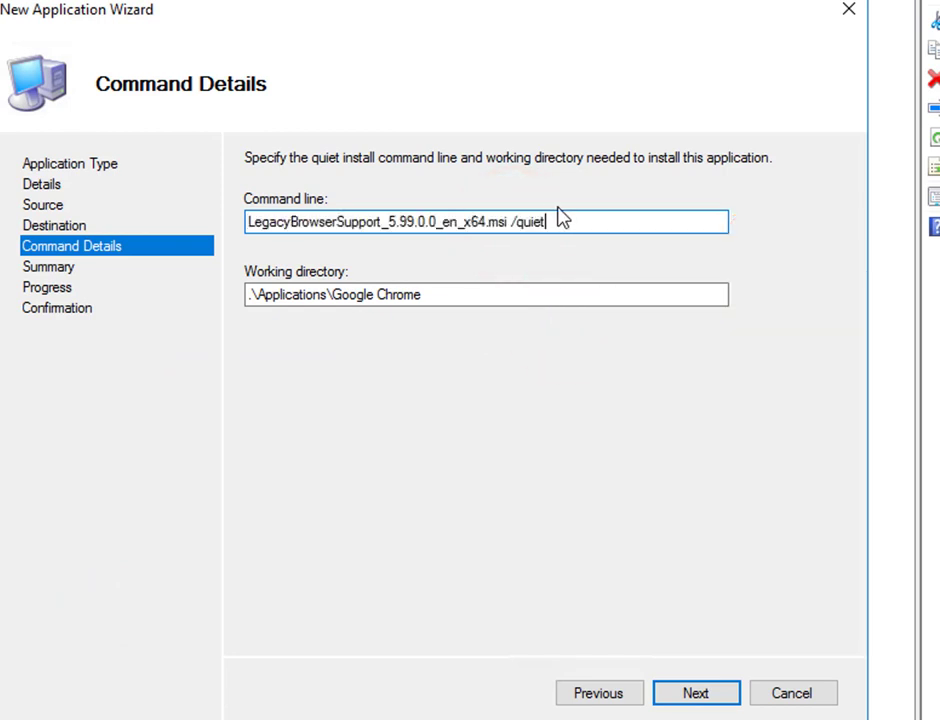
click(690, 695)
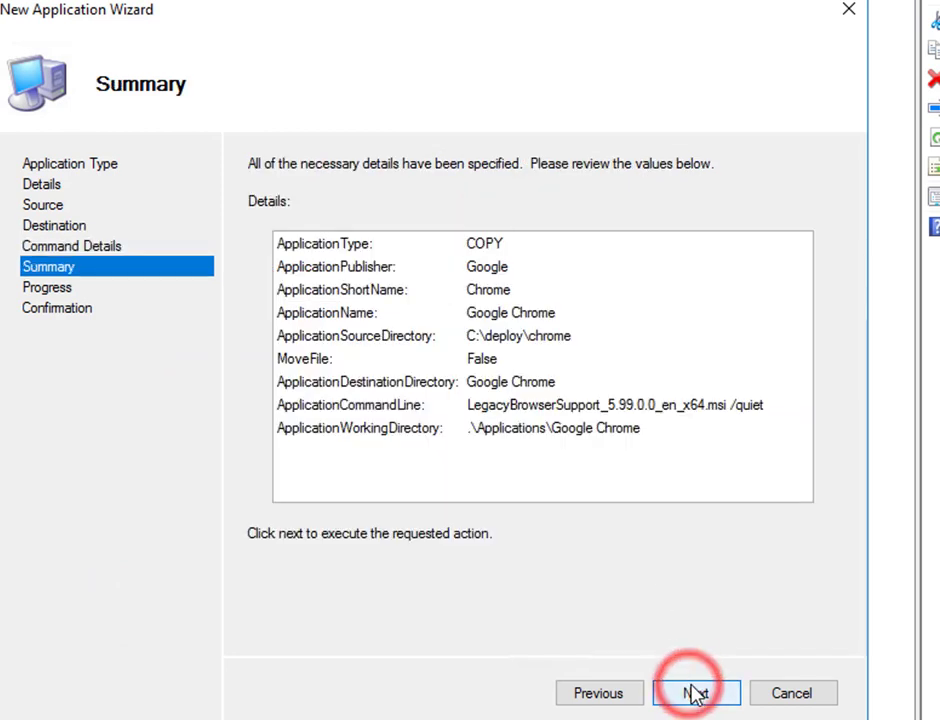
click(696, 694)
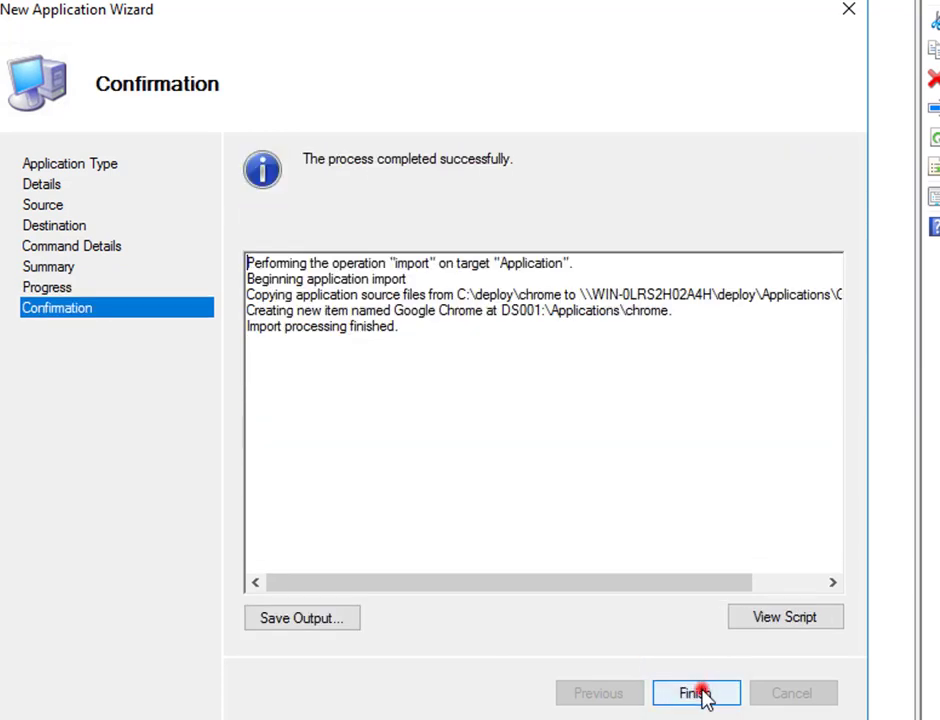
click(697, 692)
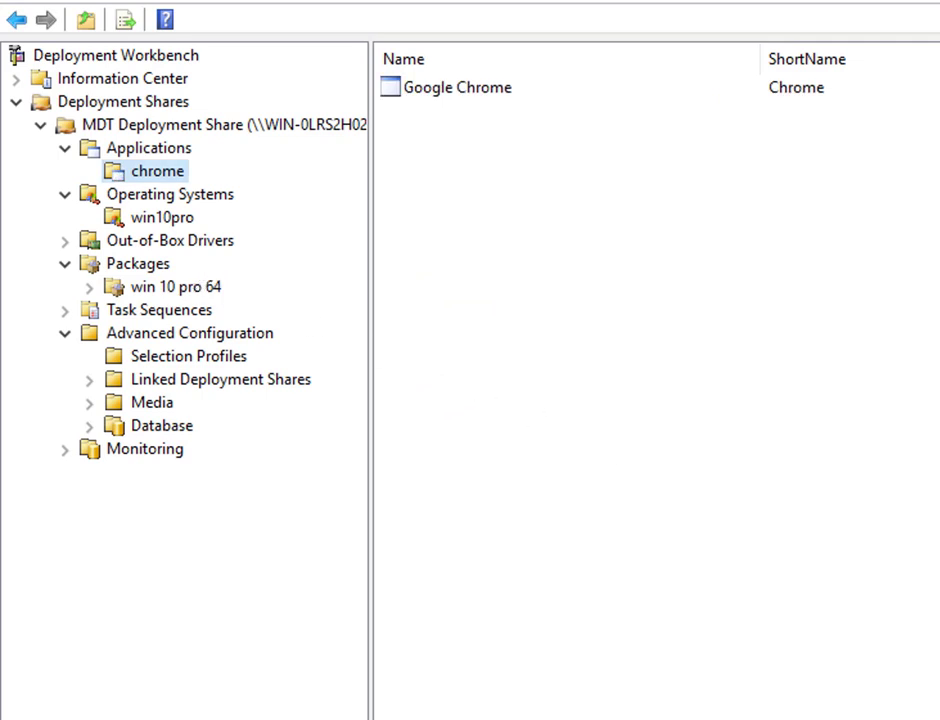
Step: Create a VLC folder under Applications and select it
right_click(162, 152)
click(246, 192)
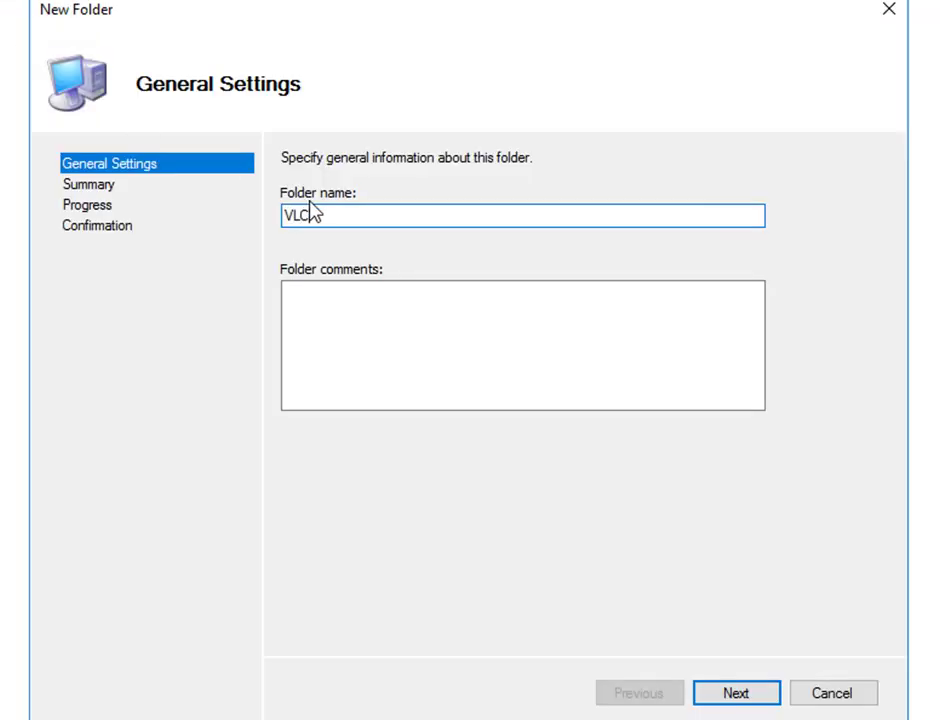
click(728, 684)
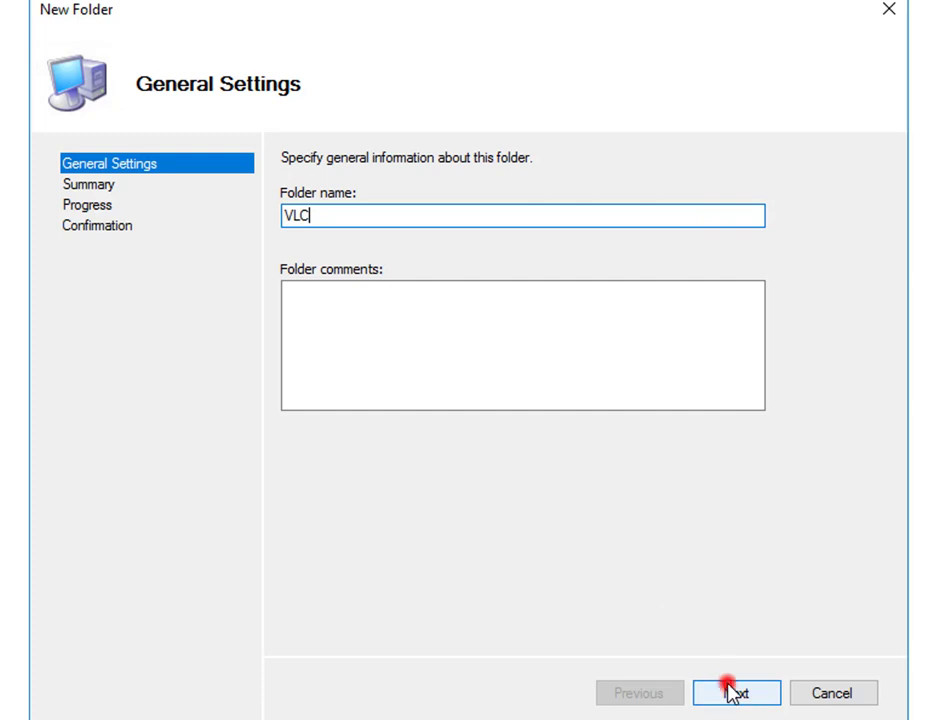
click(731, 686)
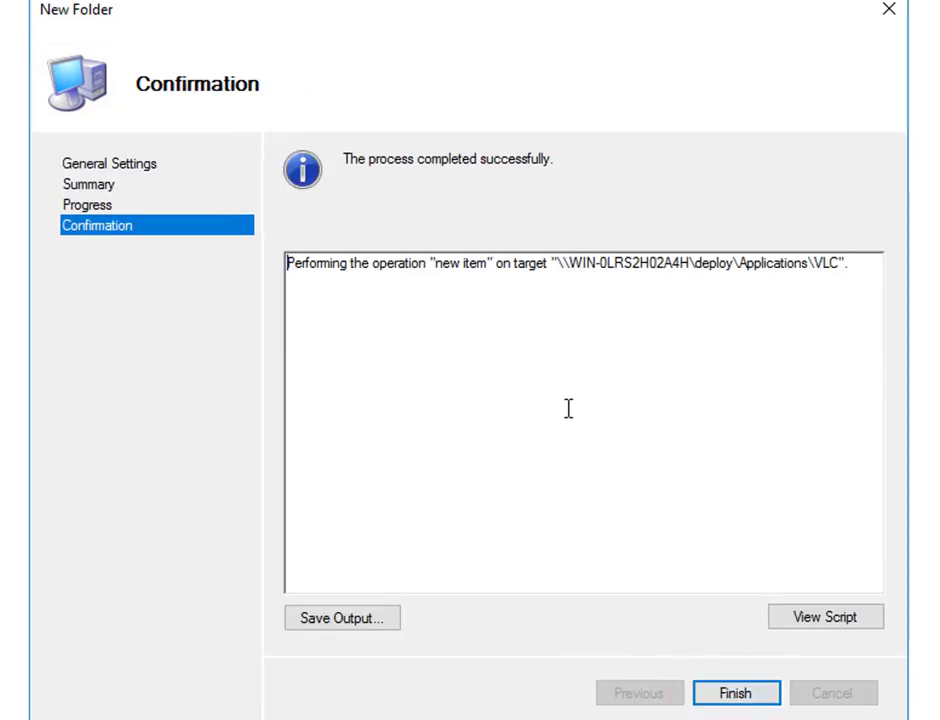
click(724, 697)
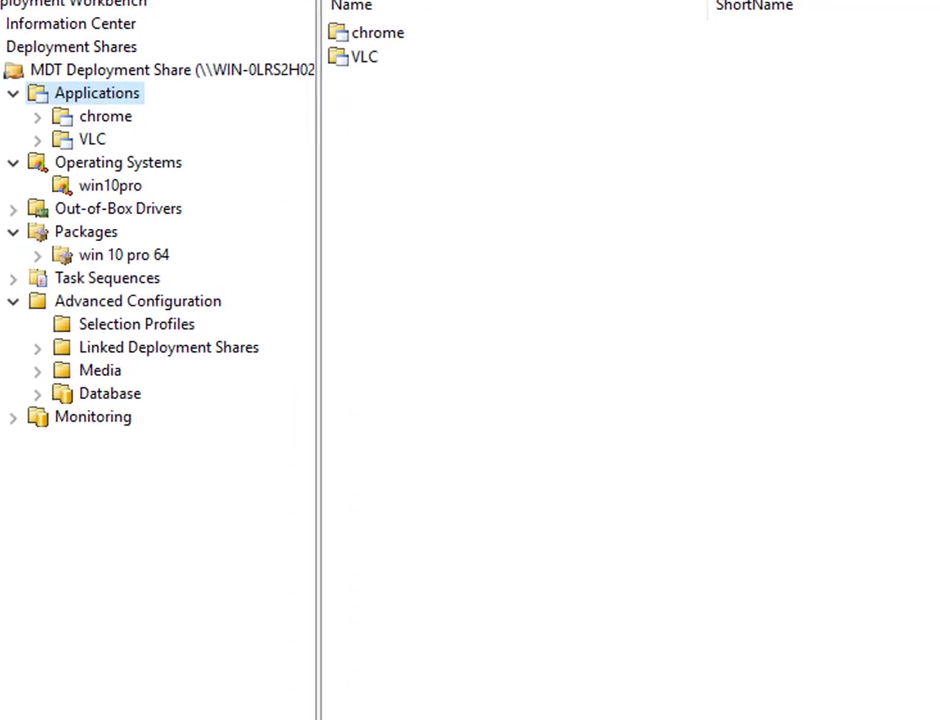
click(96, 138)
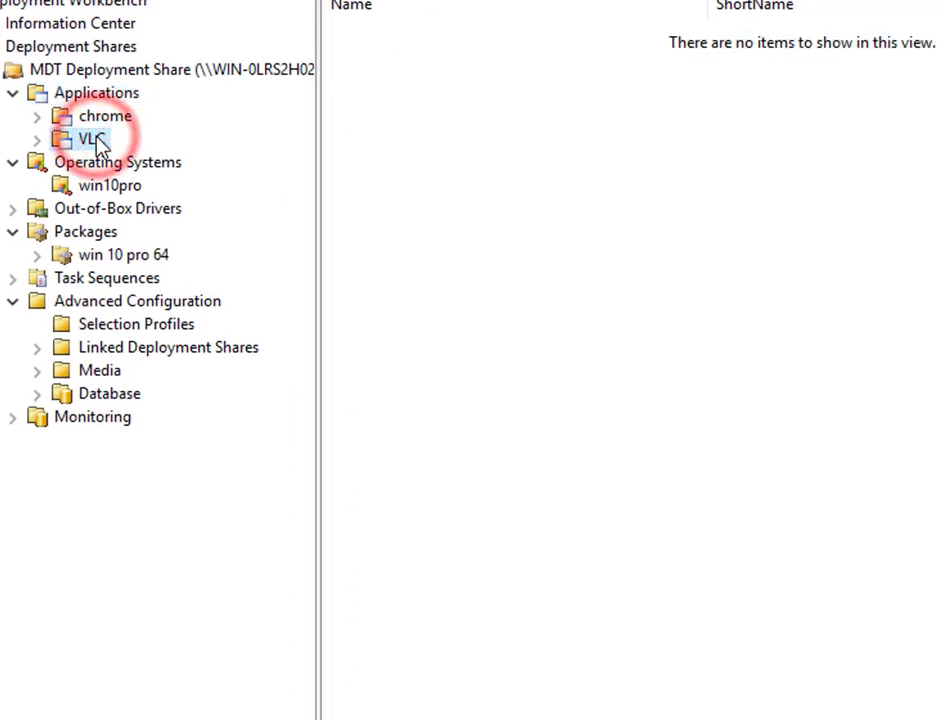
Step: Start a new application with source files in the VLC folder, publisher and name VLC
right_click(100, 142)
click(168, 159)
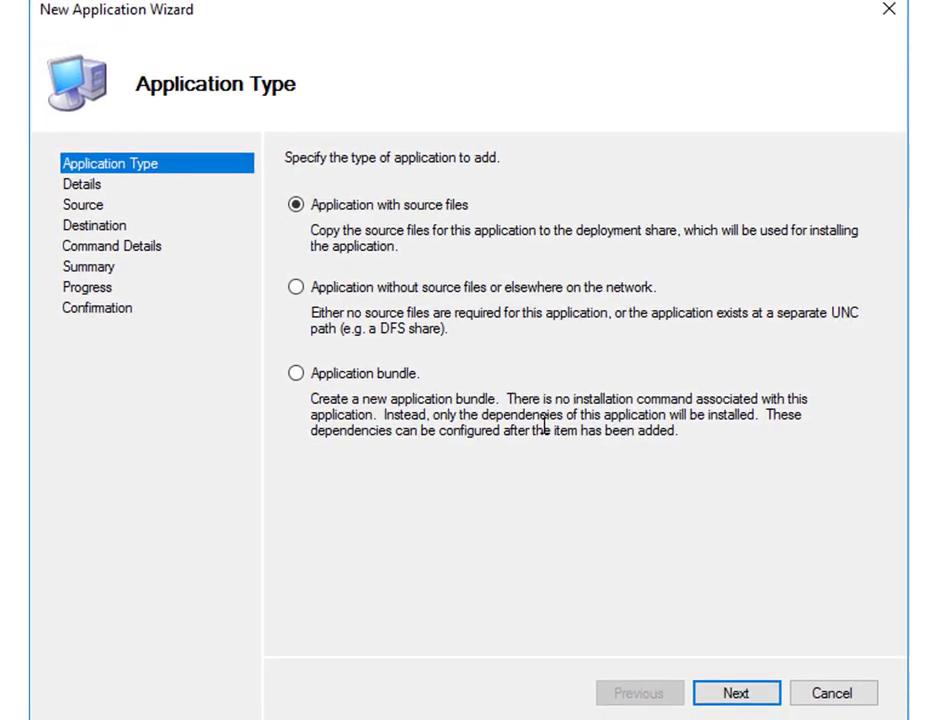
click(740, 711)
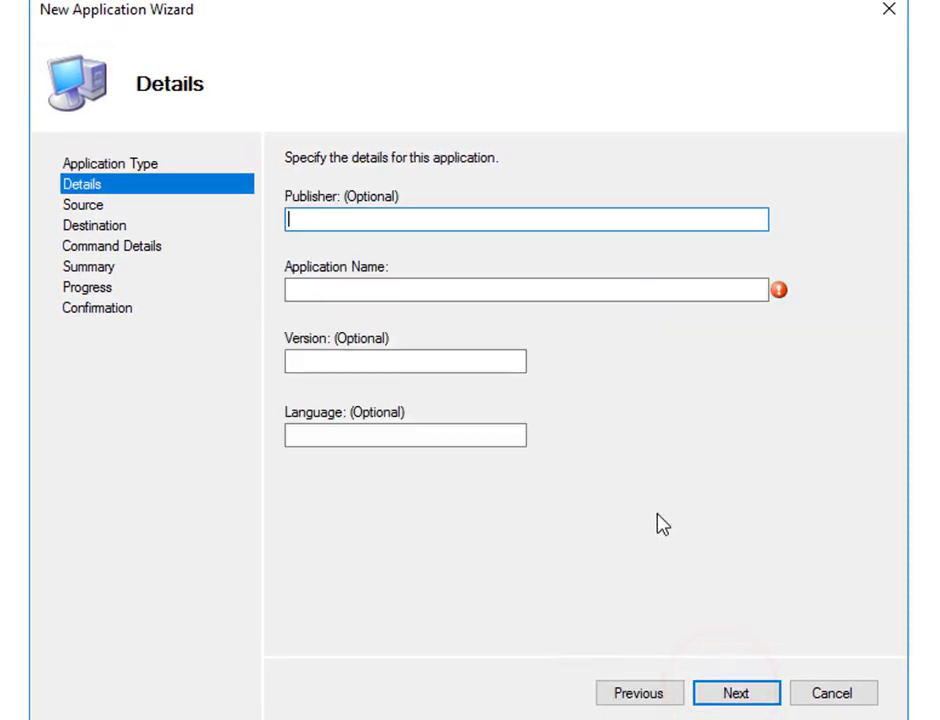
text(VLC)
key(Tab)
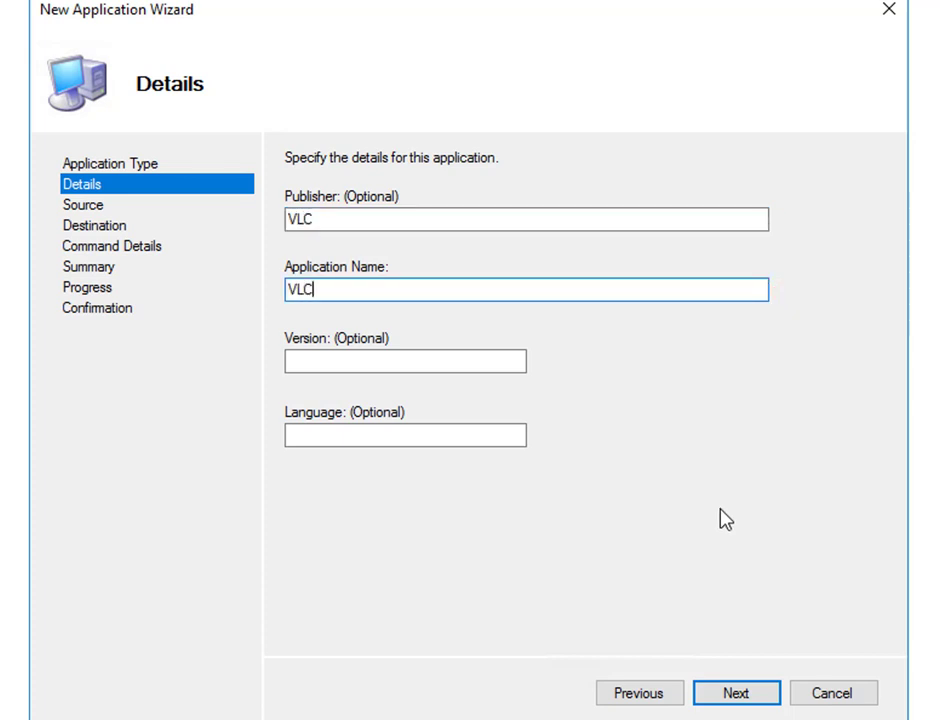
click(720, 697)
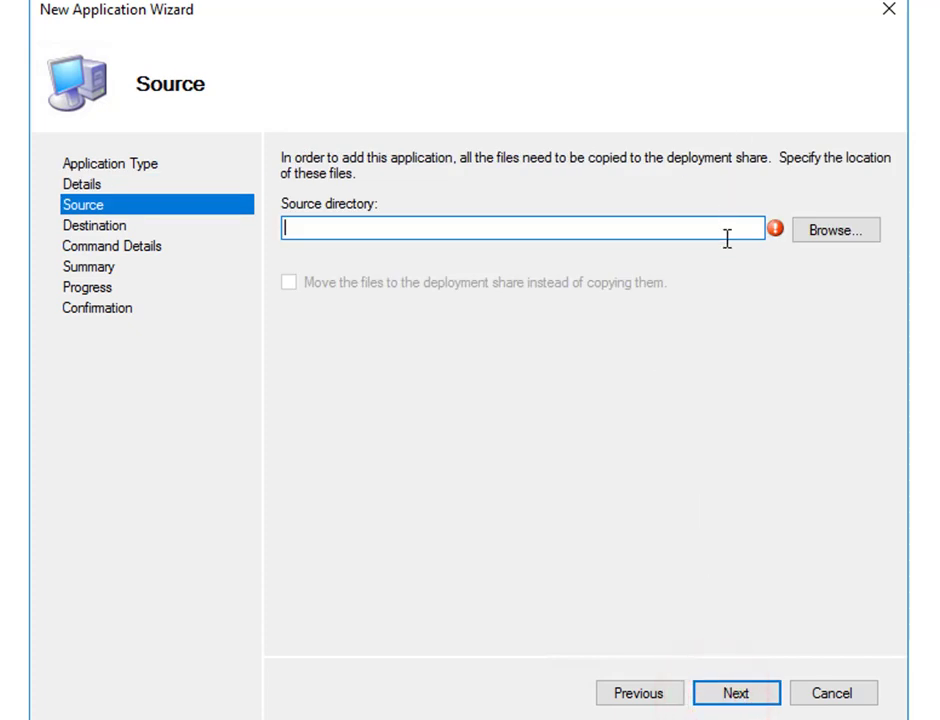
Step: Set the source directory to C:\deploy\vlc and accept the destination to reach Command Details
click(836, 231)
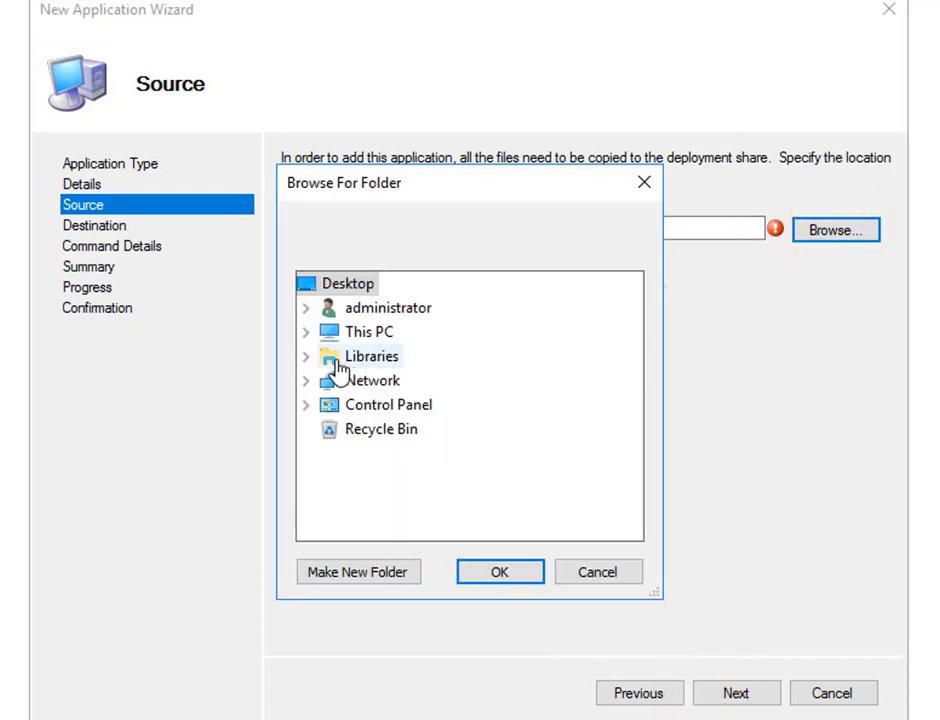
click(305, 332)
scroll(375, 412, down, 2)
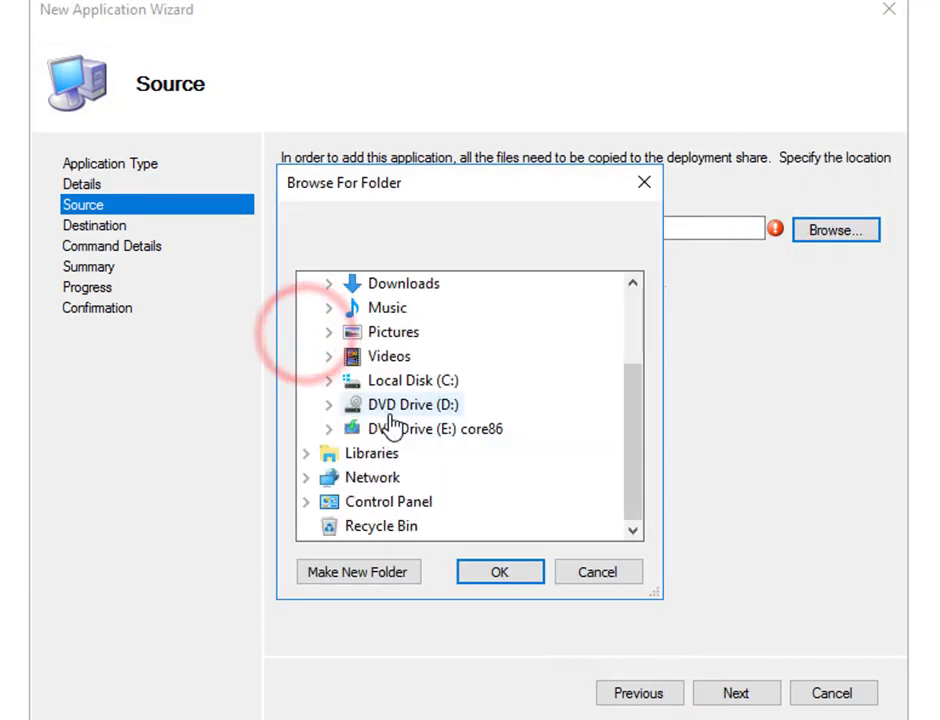
click(333, 383)
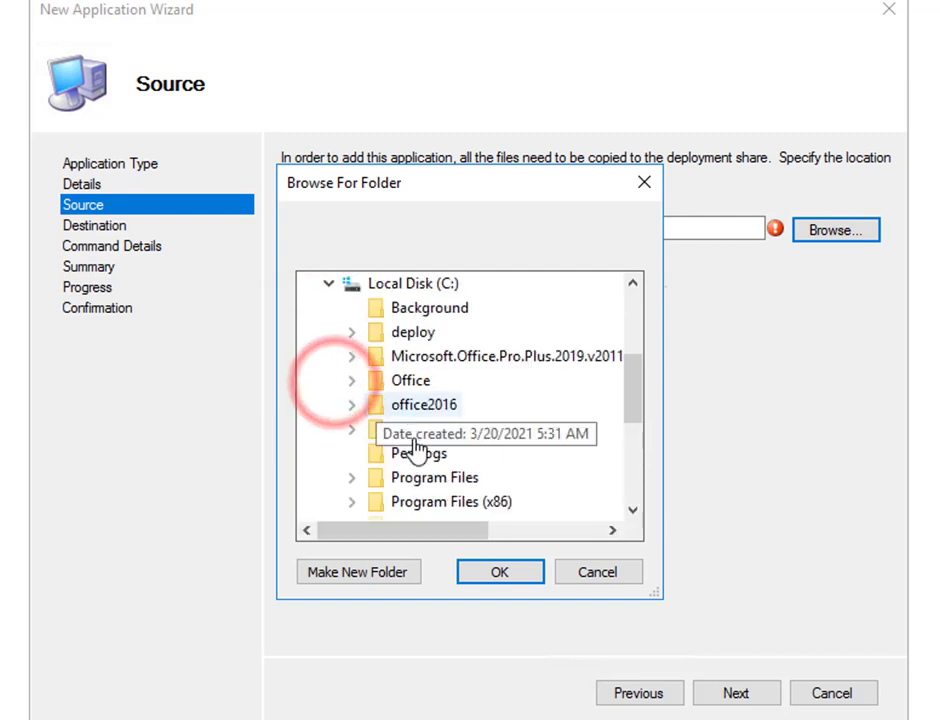
click(418, 331)
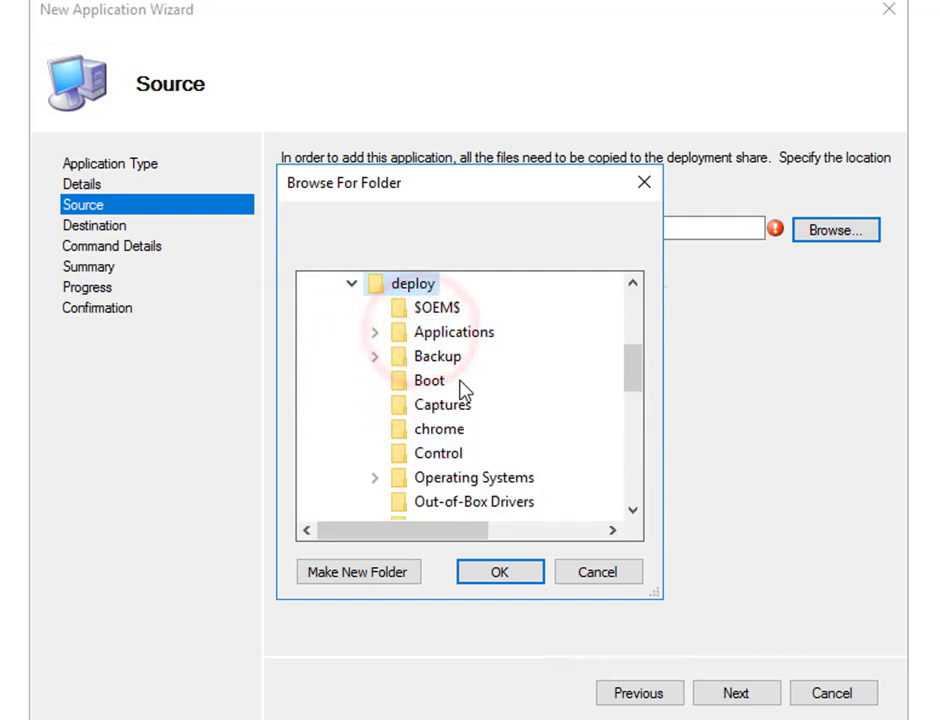
scroll(440, 395, down, 3)
click(428, 405)
click(485, 568)
click(762, 700)
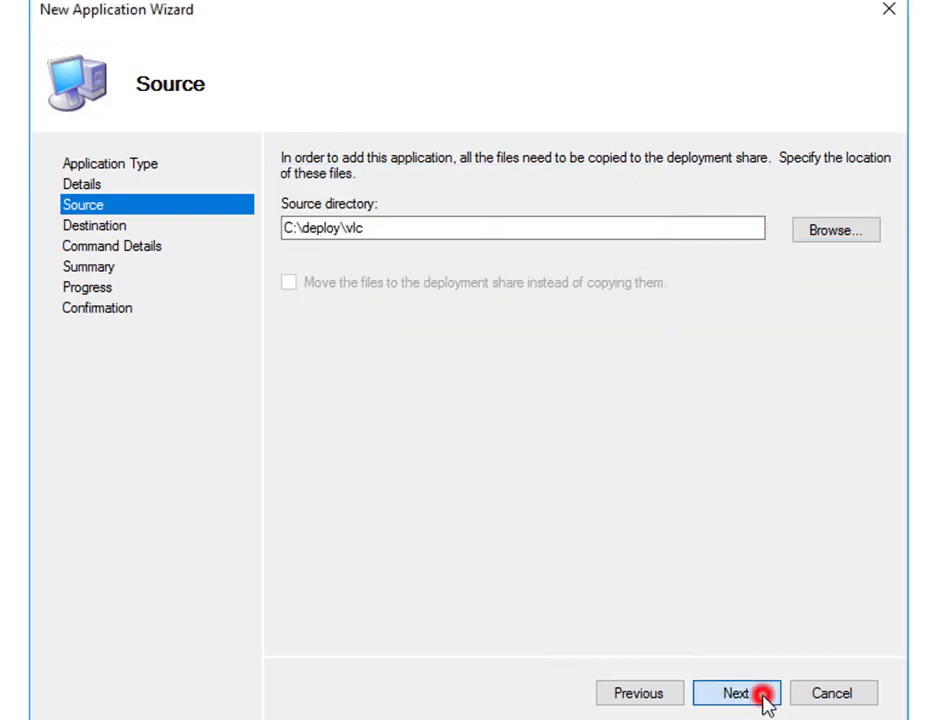
click(765, 700)
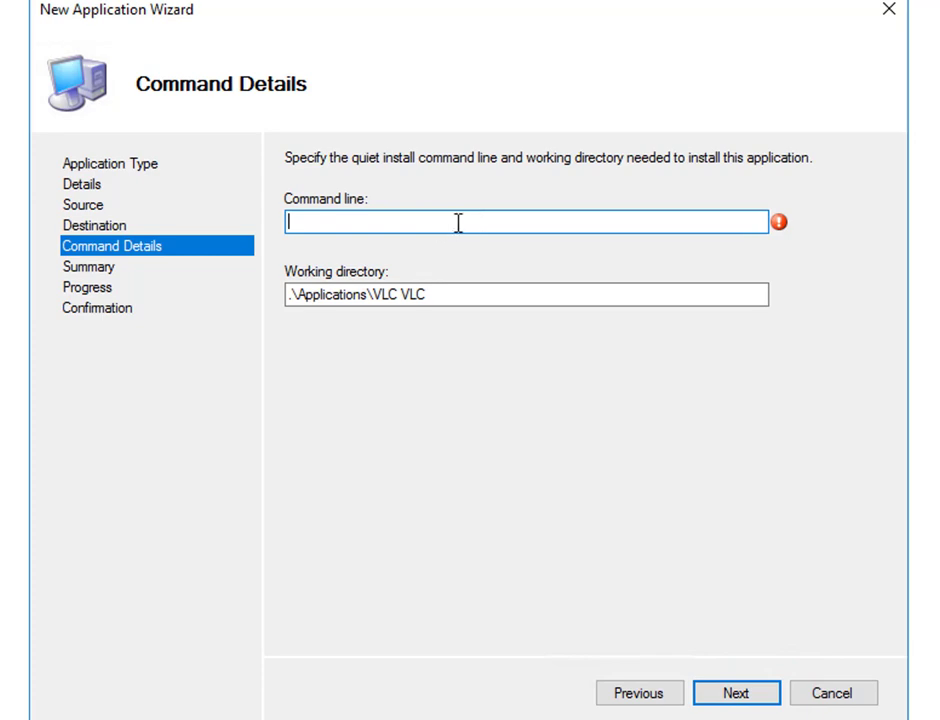
click(605, 55)
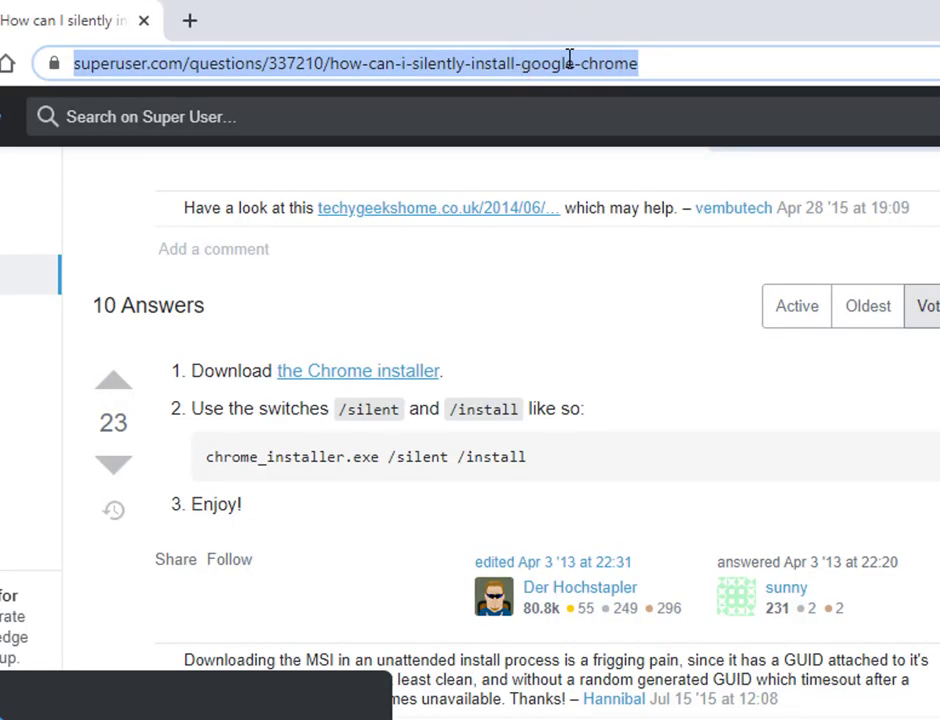
Step: Search for the VLC silent install and open the guide showing its /S silent switch
text(vlc)
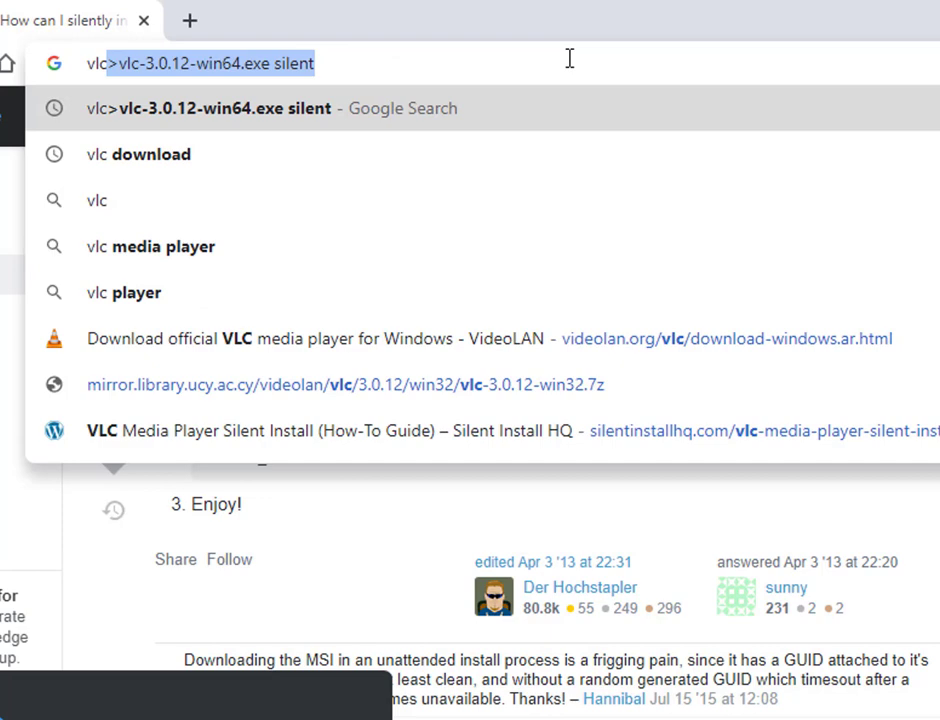
key(Return)
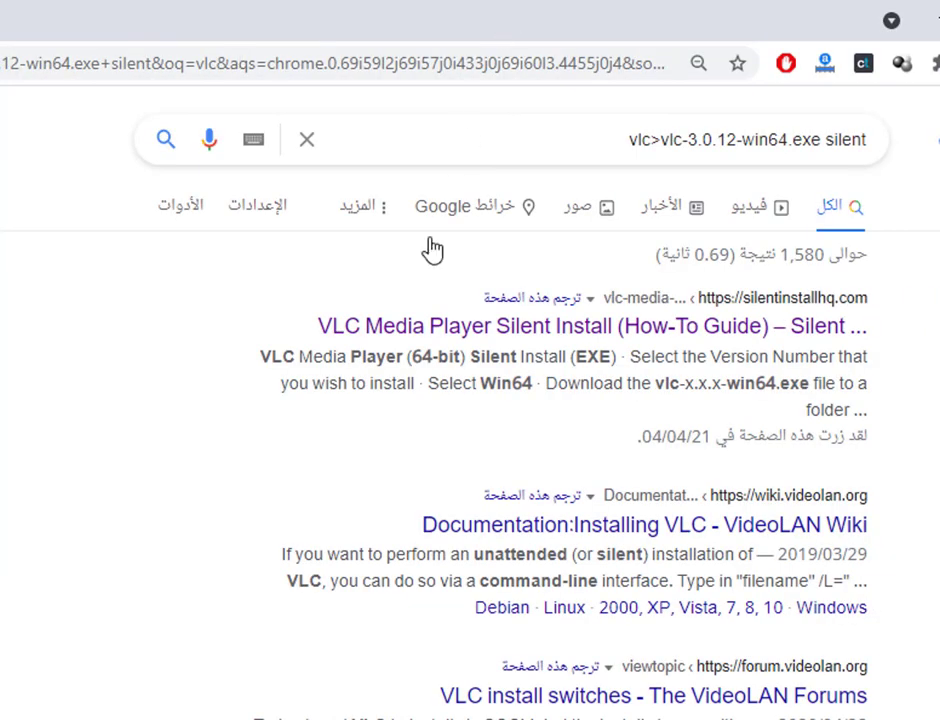
click(395, 325)
click(397, 330)
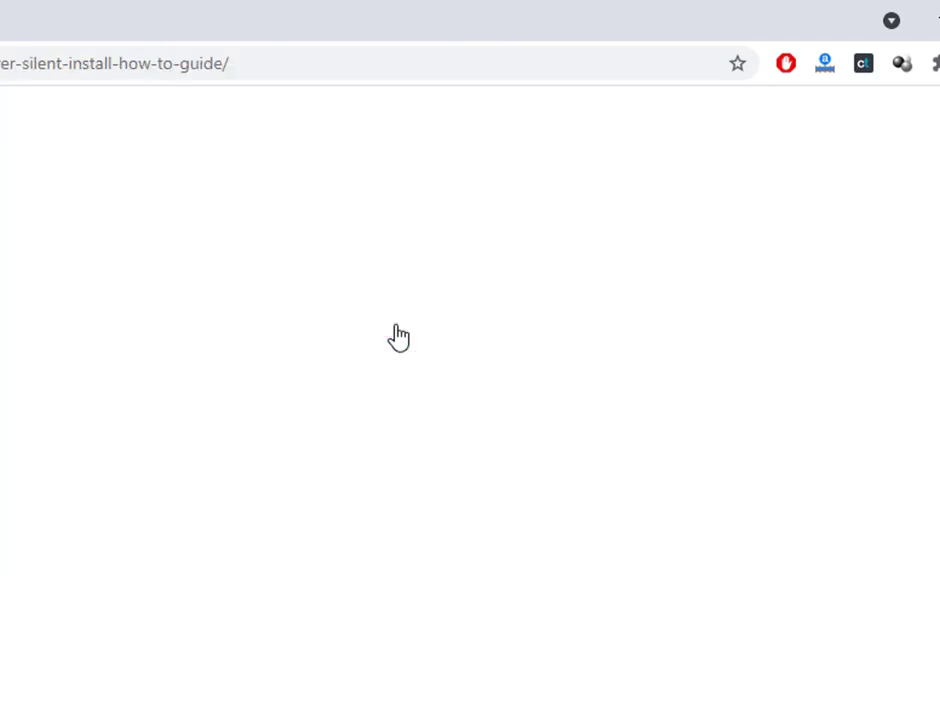
scroll(640, 364, down, 6)
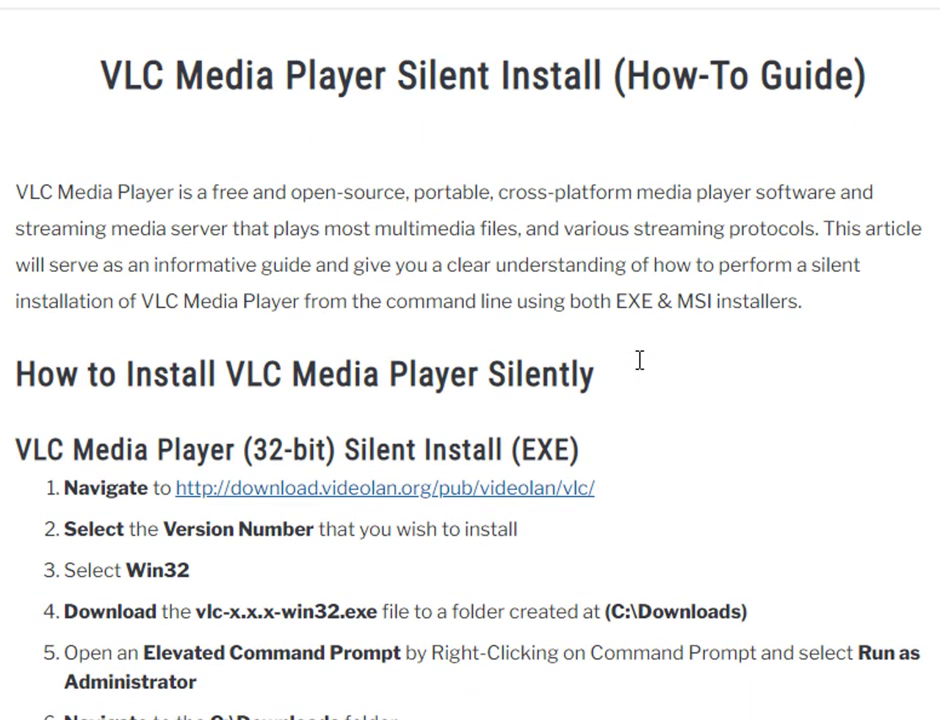
scroll(645, 367, down, 2)
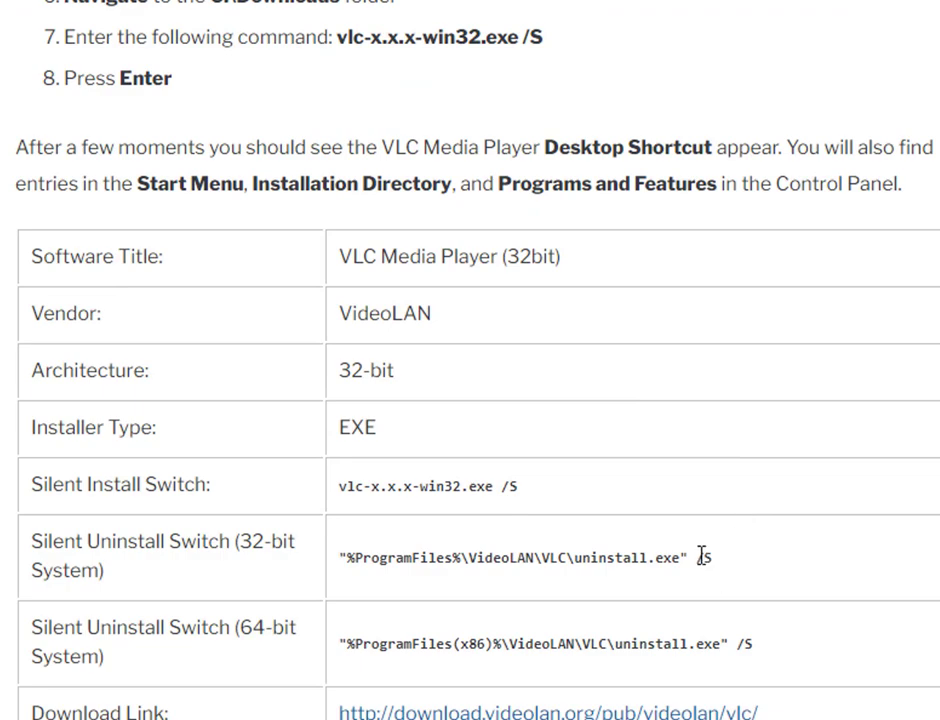
click(220, 655)
Step: Paste 'vlc-3.0.12-win64.exe /S' as the command line and complete the VLC import
right_click(340, 230)
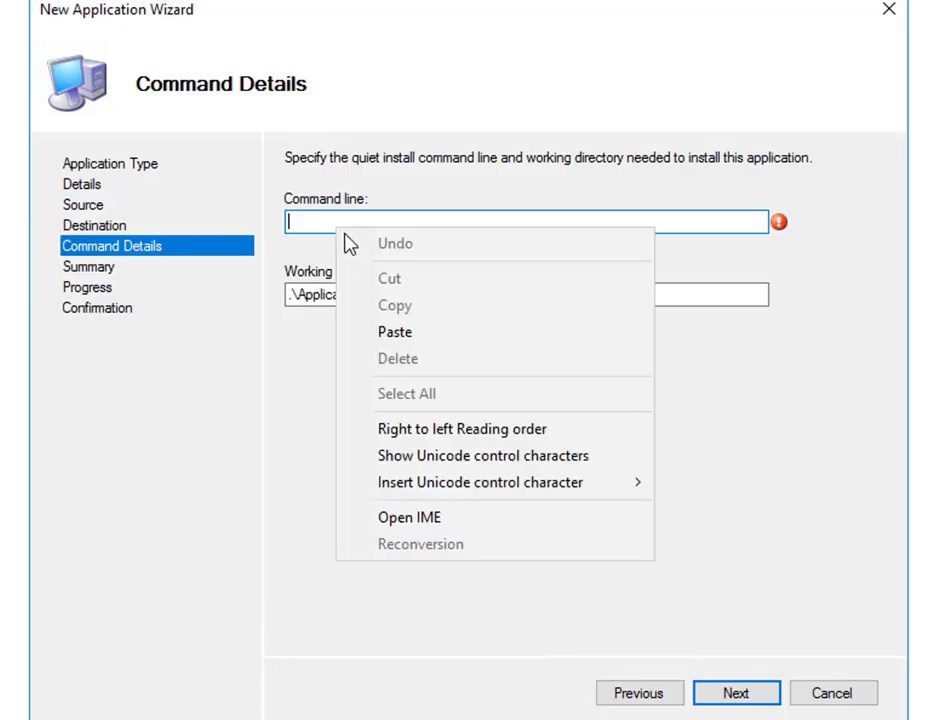
click(394, 331)
click(714, 690)
click(716, 692)
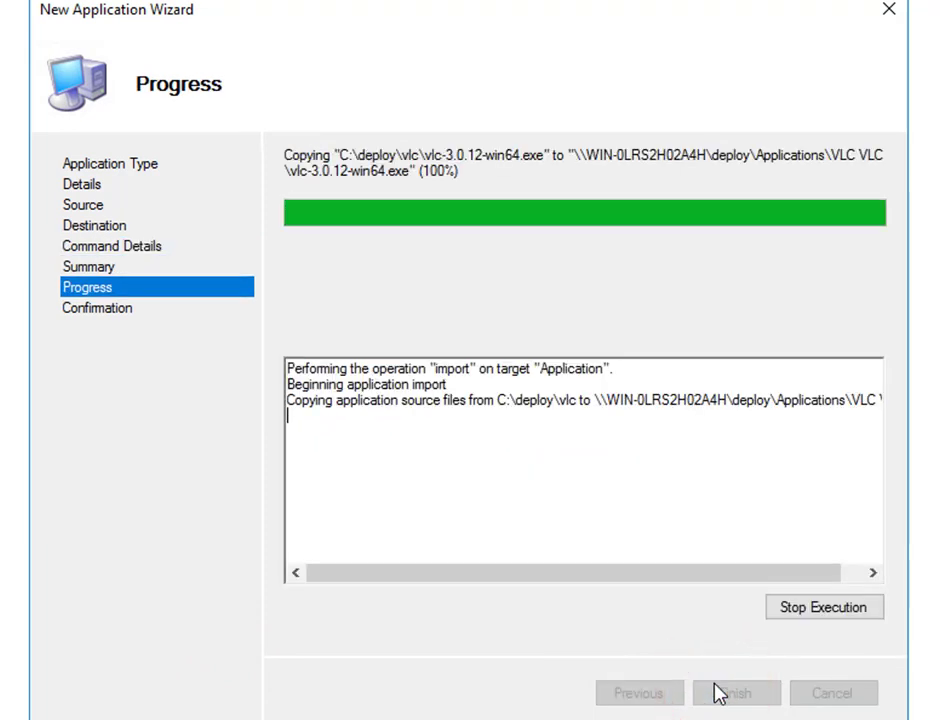
click(713, 694)
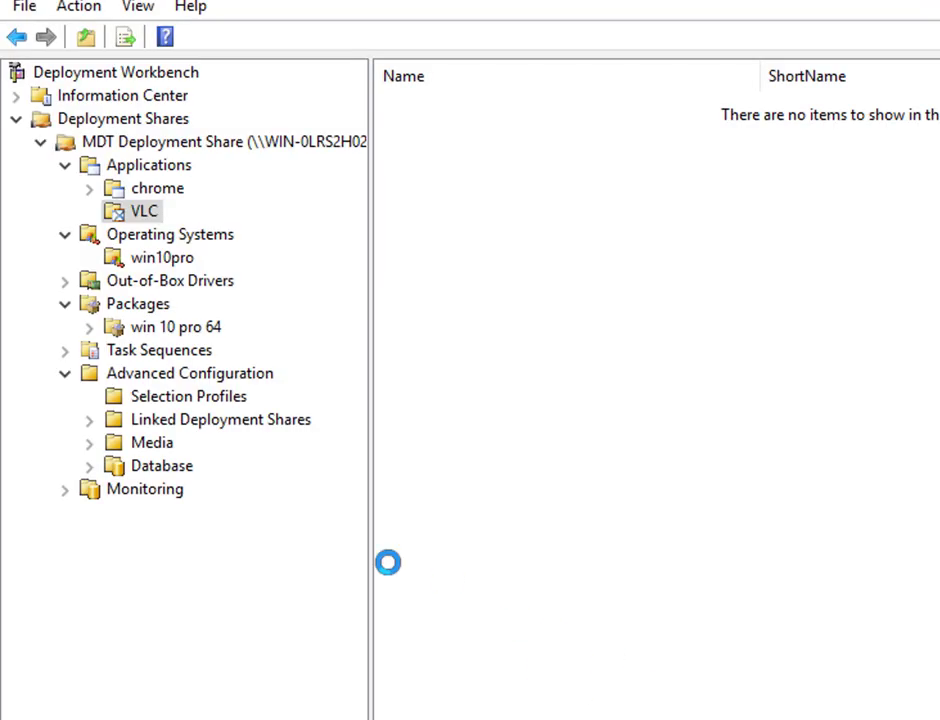
Step: Create a folder named 'Office 2019' under Applications
right_click(140, 170)
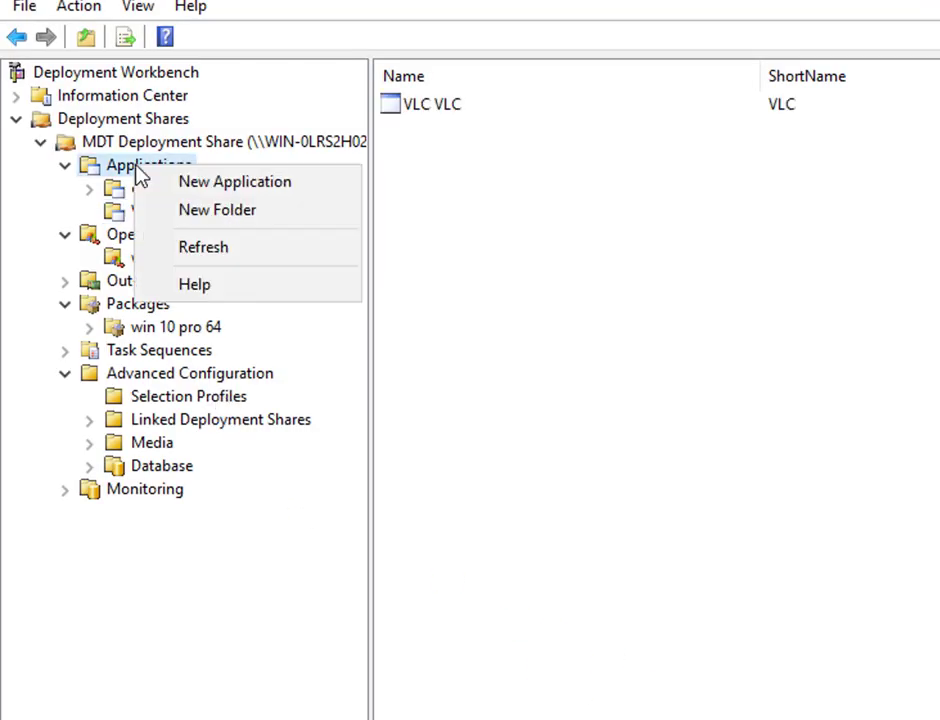
click(189, 209)
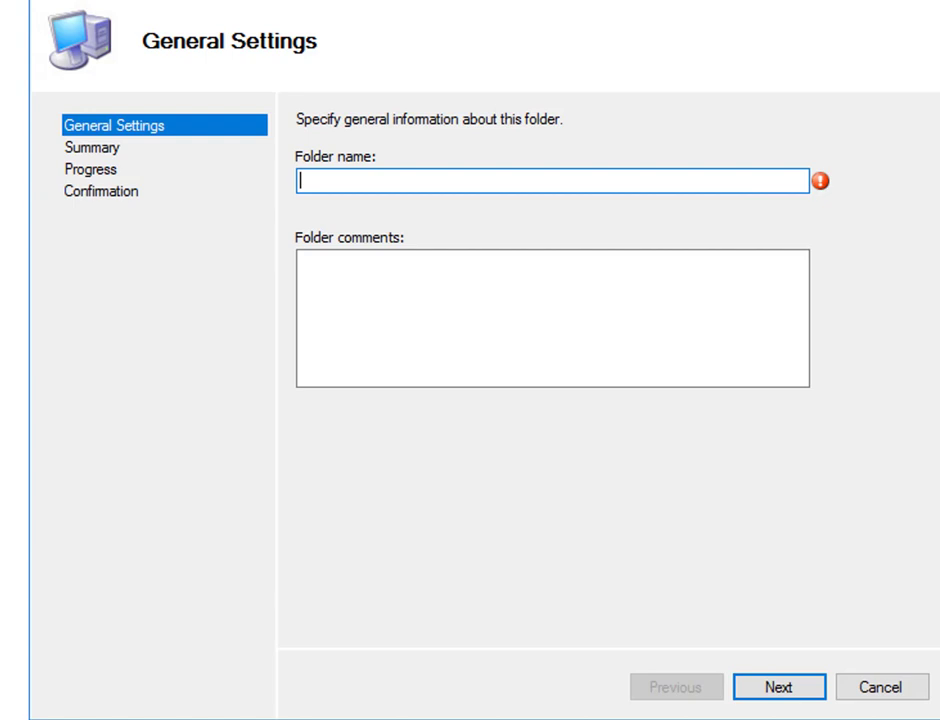
text(Office 2019)
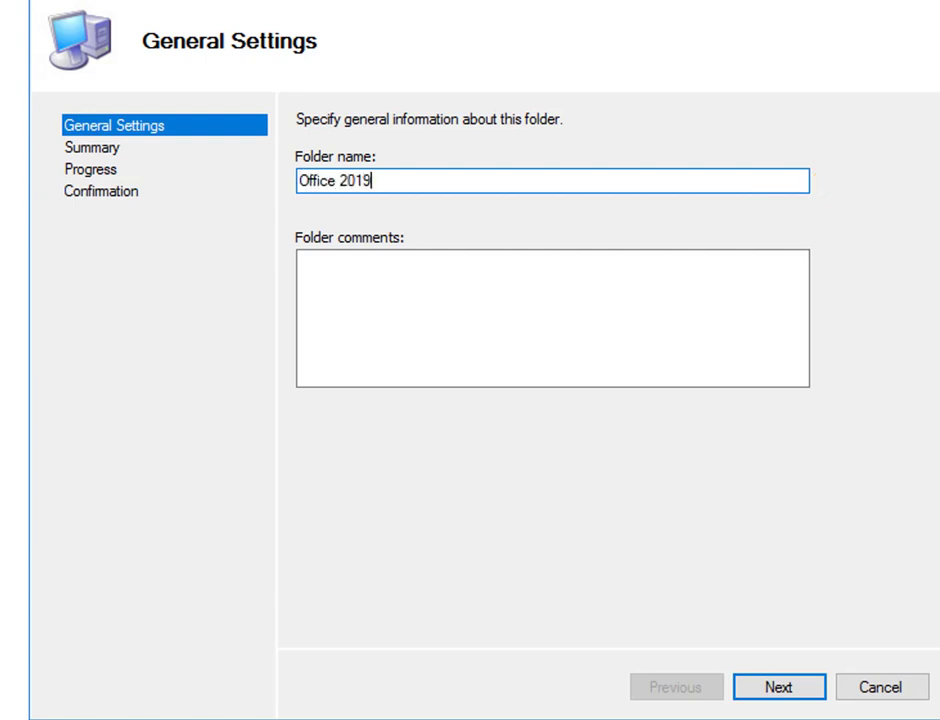
click(777, 687)
click(779, 689)
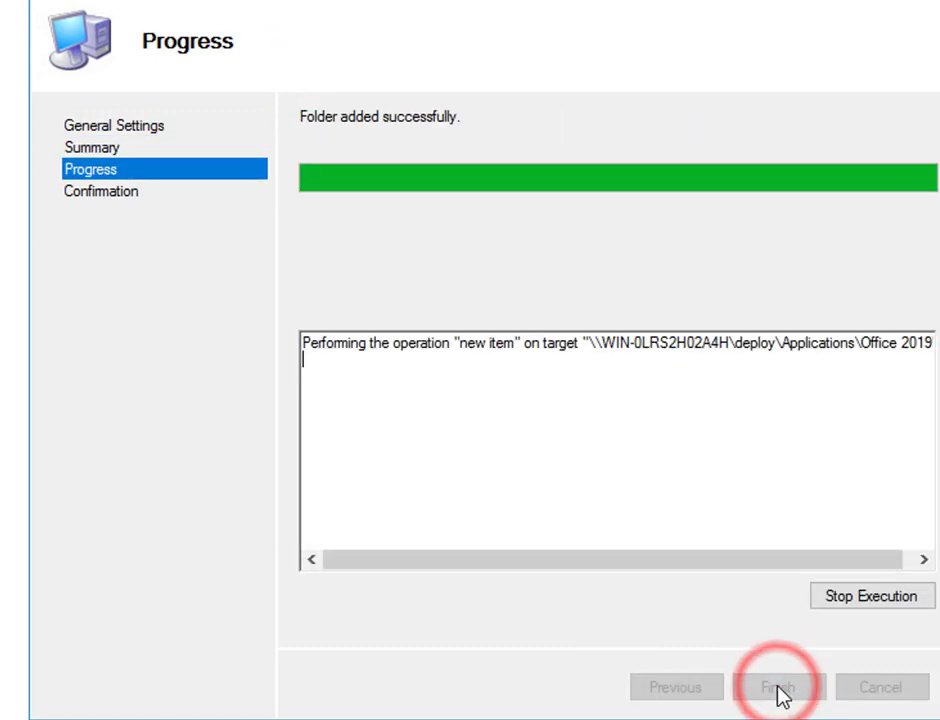
click(779, 688)
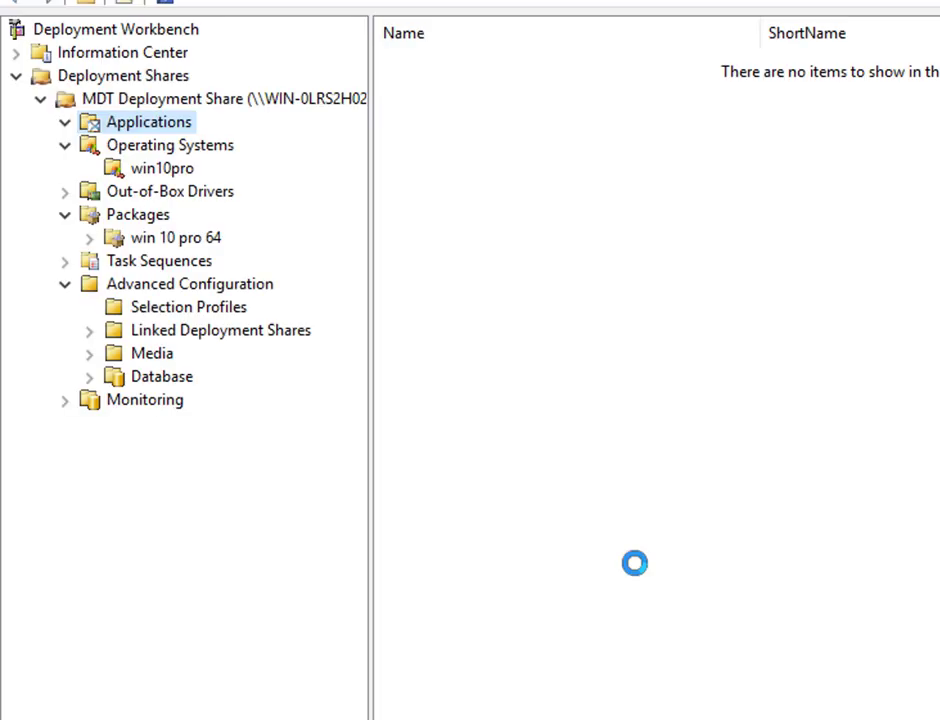
Step: Start a new application in Office 2019 with publisher Microsoft and name Office 2019
right_click(158, 192)
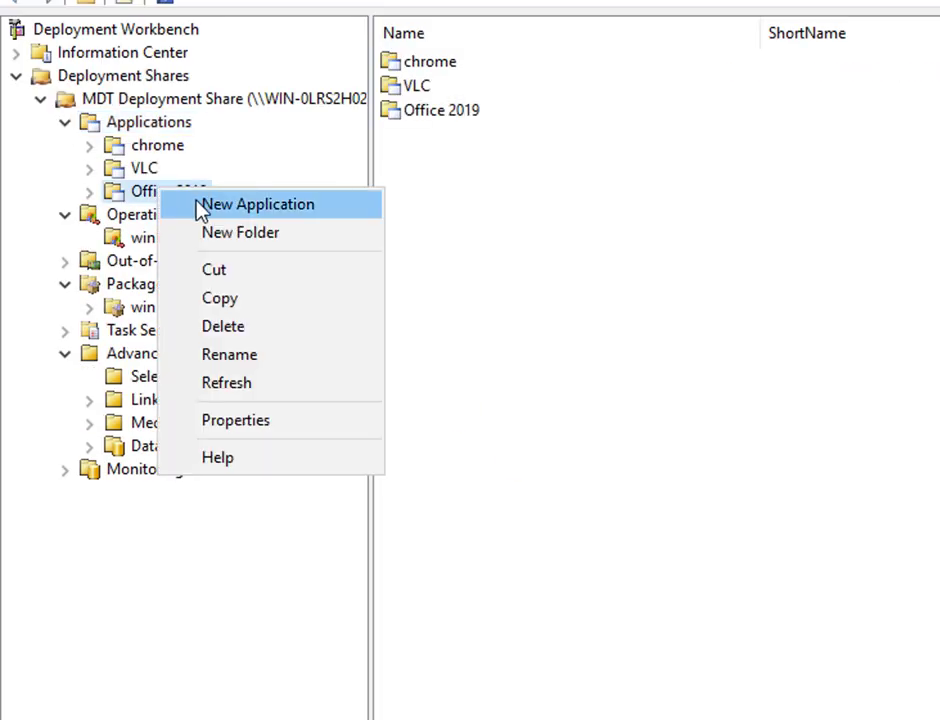
click(316, 208)
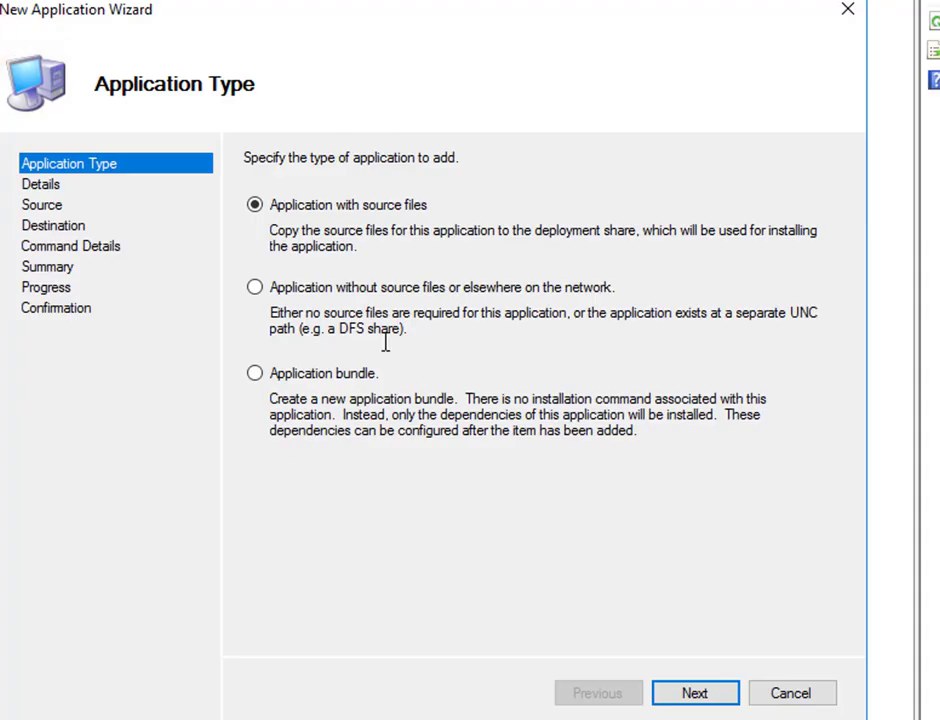
click(718, 700)
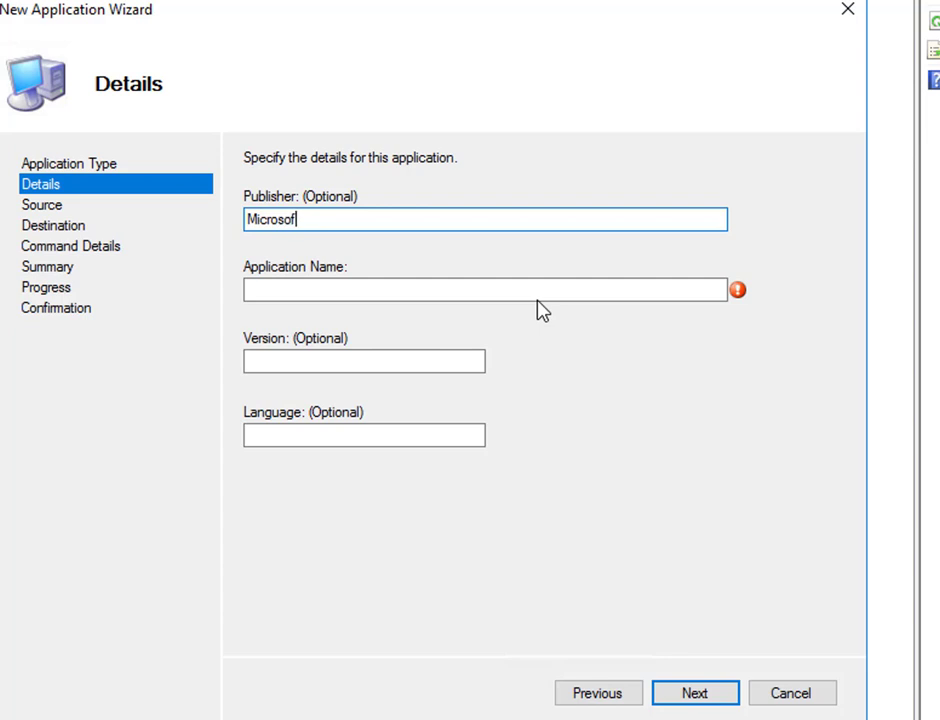
key(Tab)
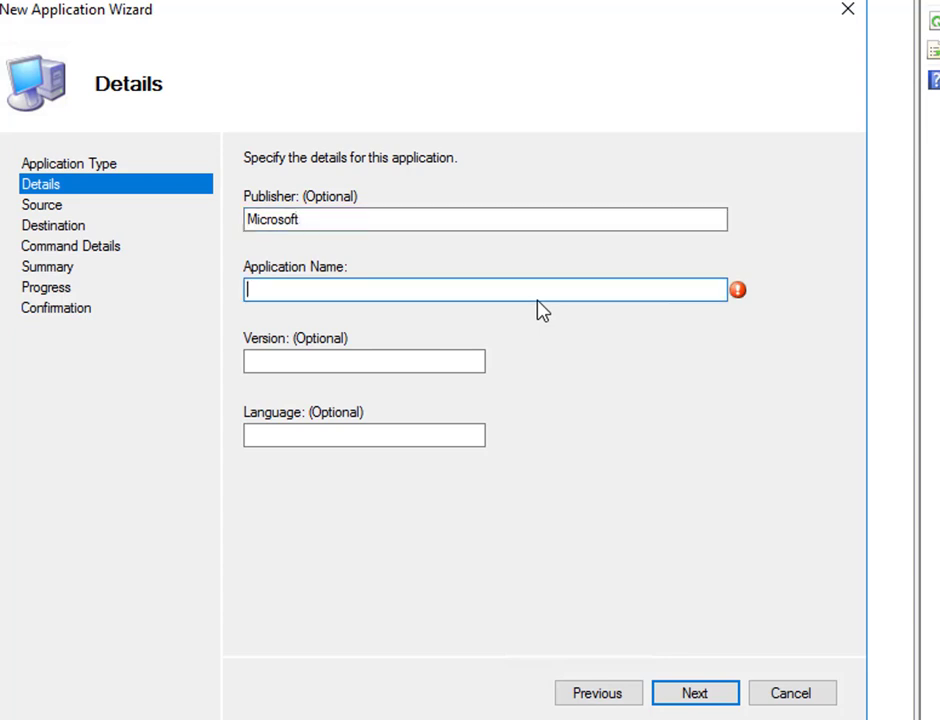
text(Office 2019)
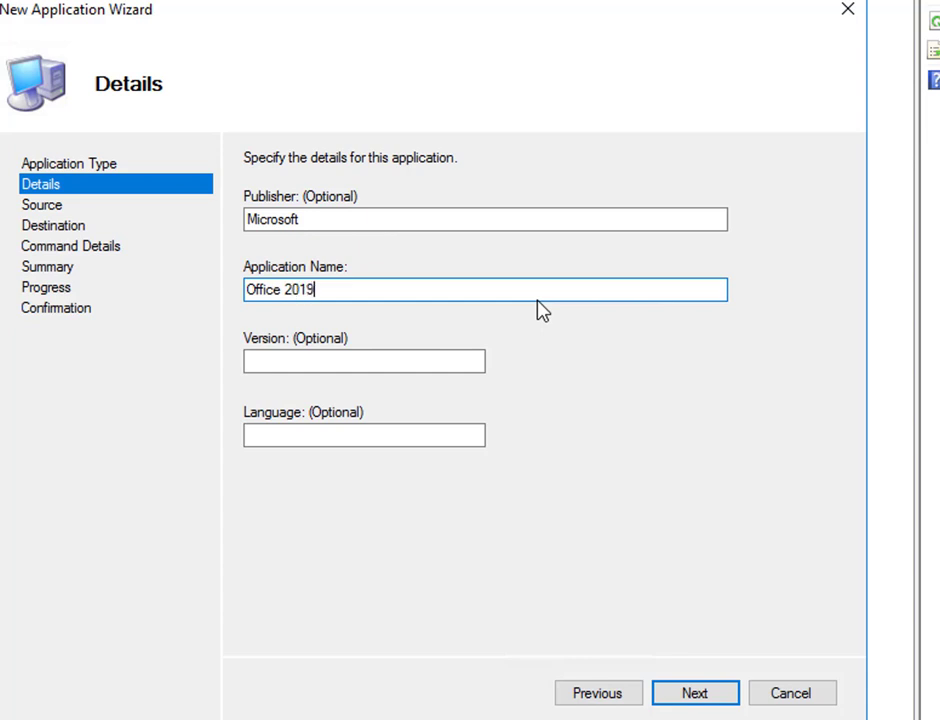
click(718, 697)
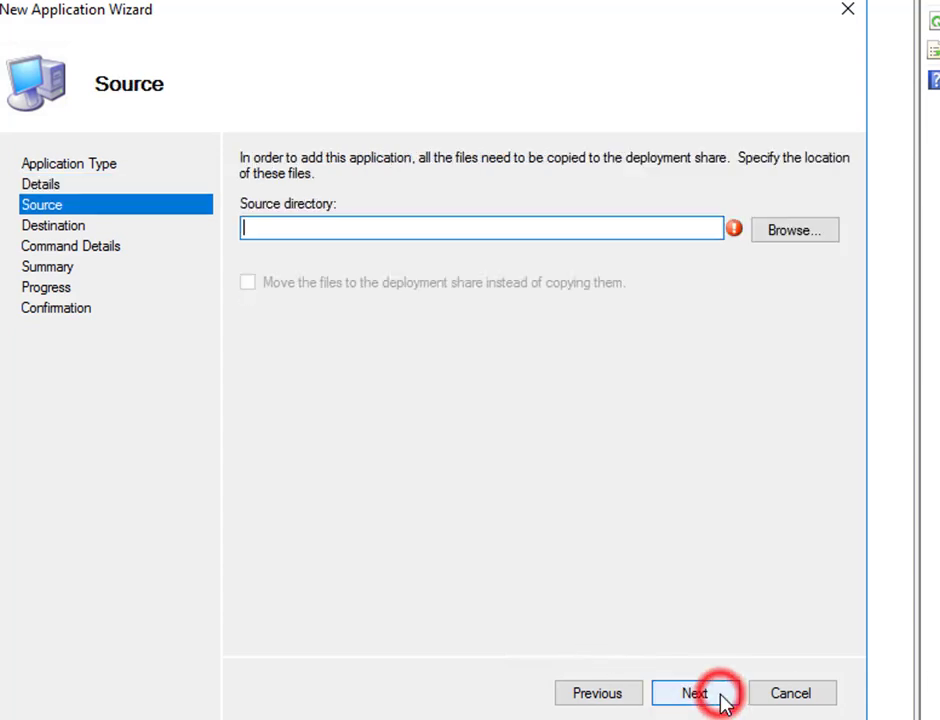
Step: Set the source directory to C:\office2019 and keep destination name Microsoft Office 2019
click(804, 231)
click(372, 45)
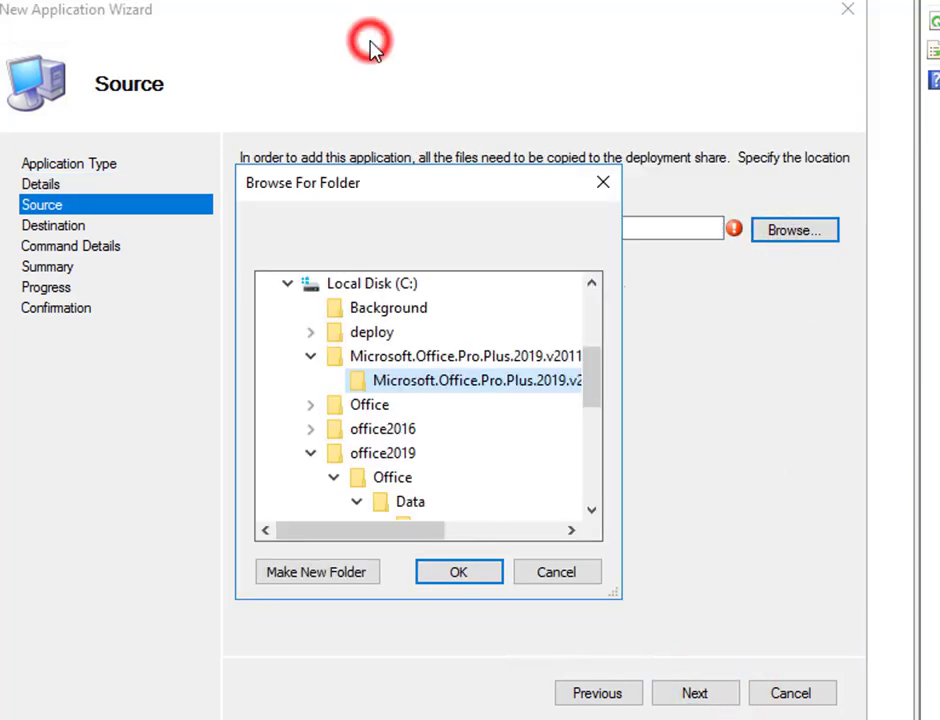
click(395, 454)
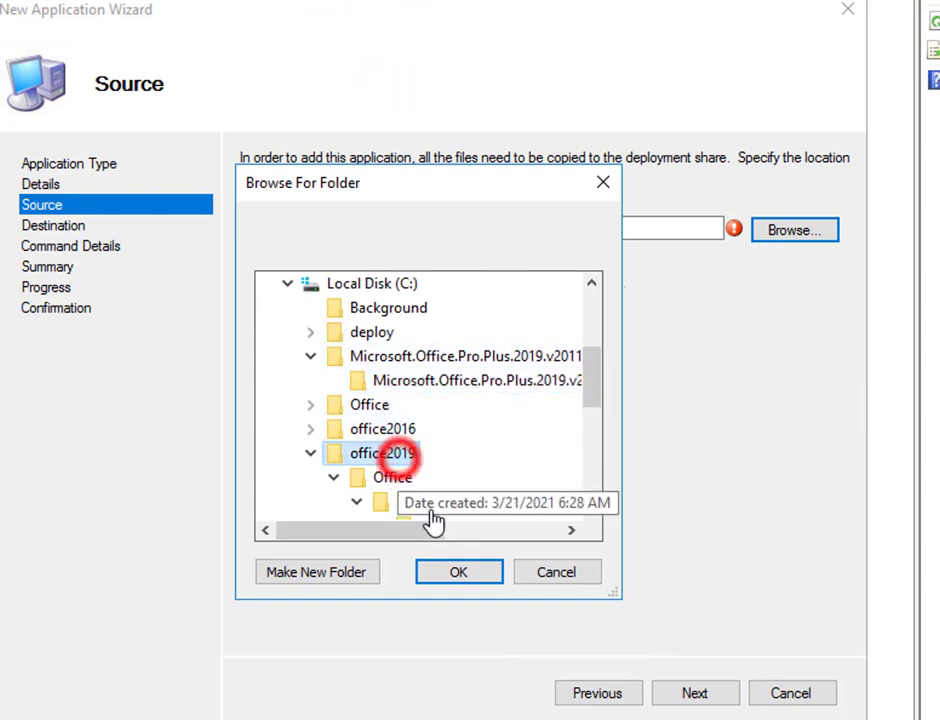
click(449, 570)
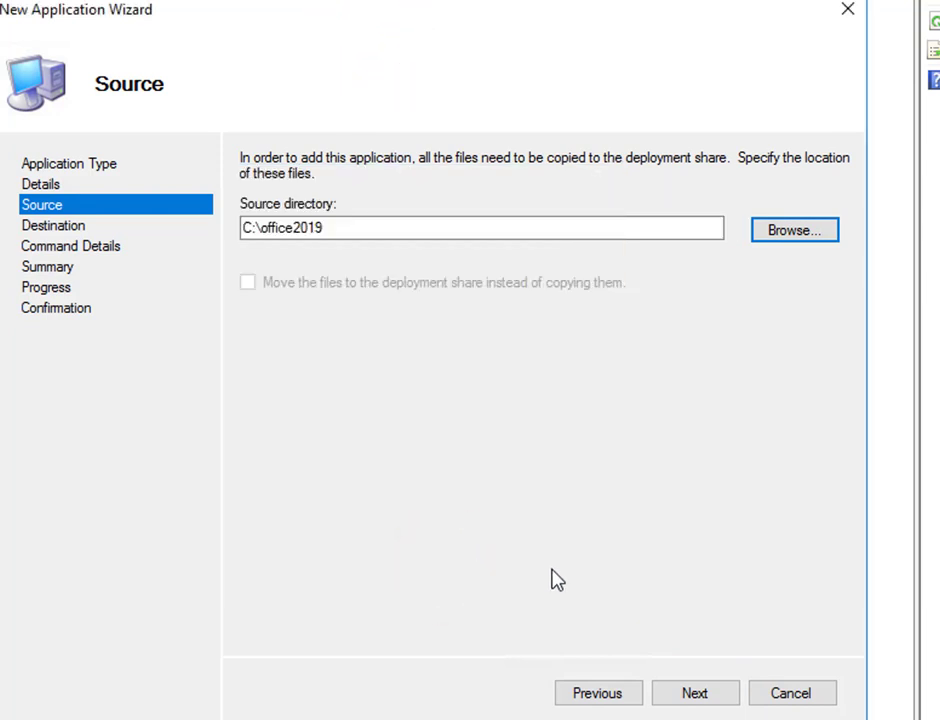
click(697, 700)
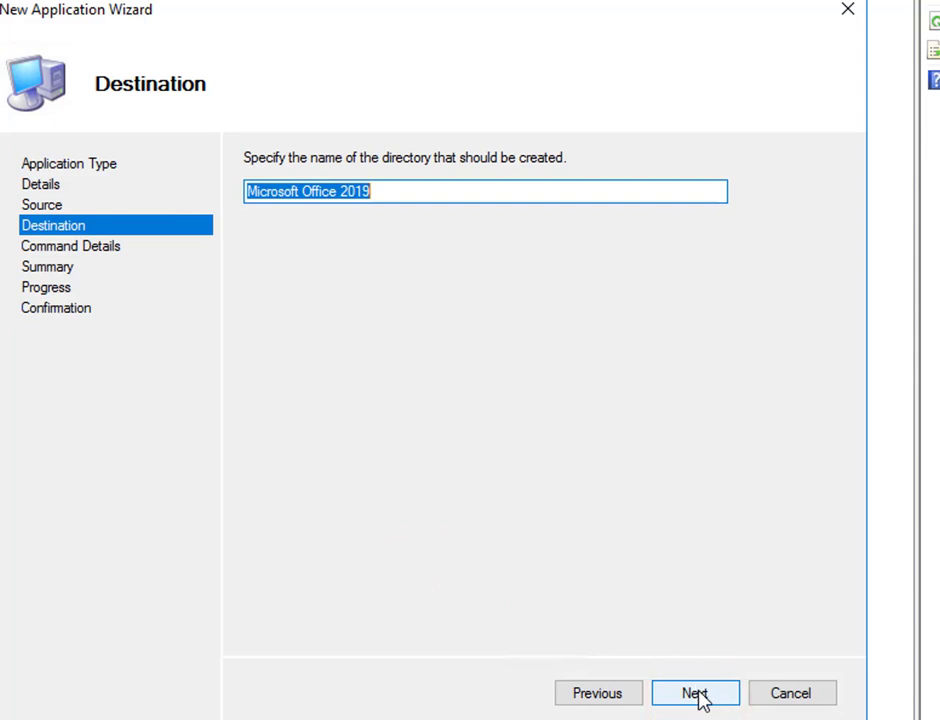
click(698, 697)
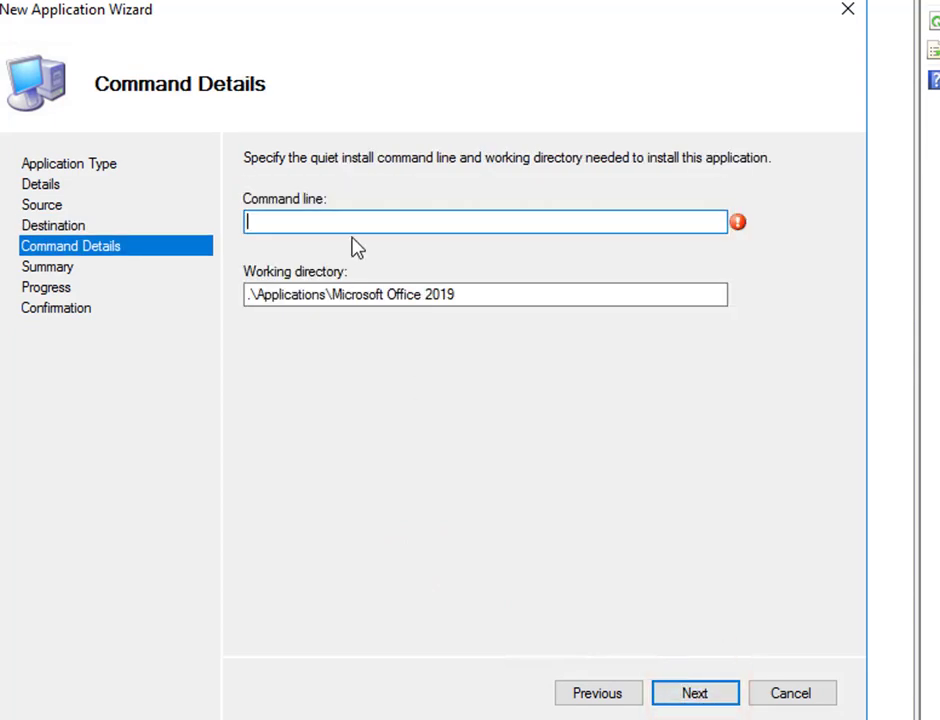
Step: Enter 'setup .exe /Configuration.xml' as the command line and start the Office import
text(setup .exe)
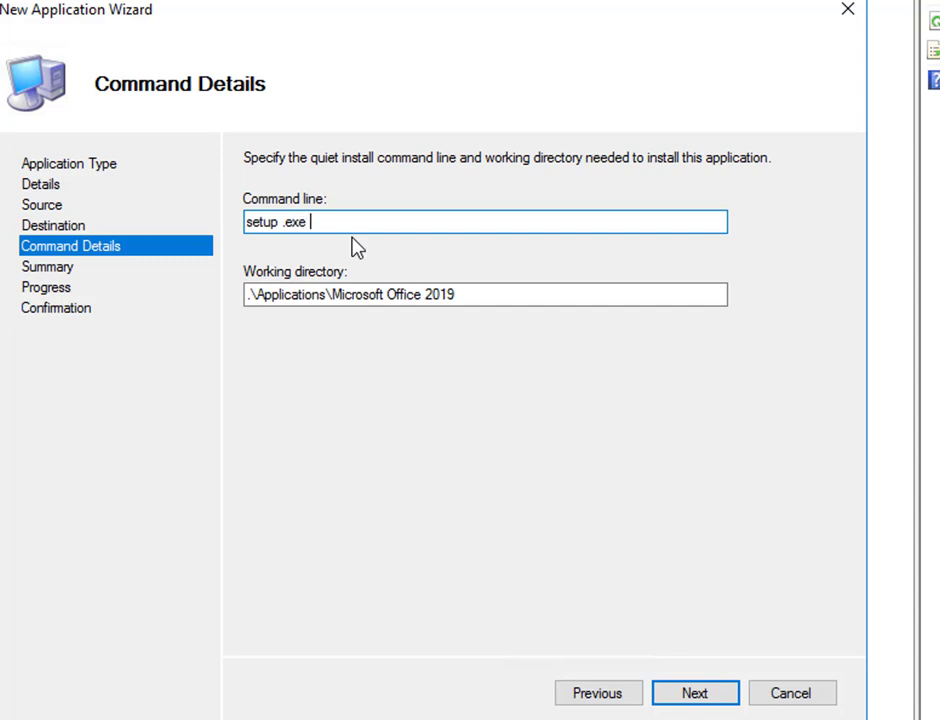
text( /Configuration.xml)
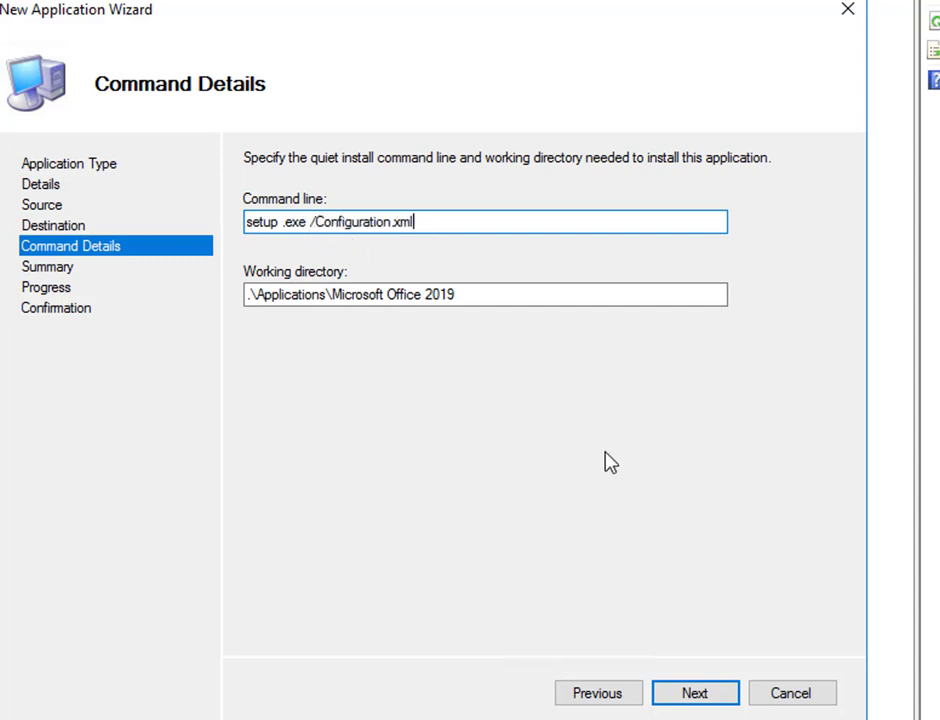
click(674, 693)
click(695, 703)
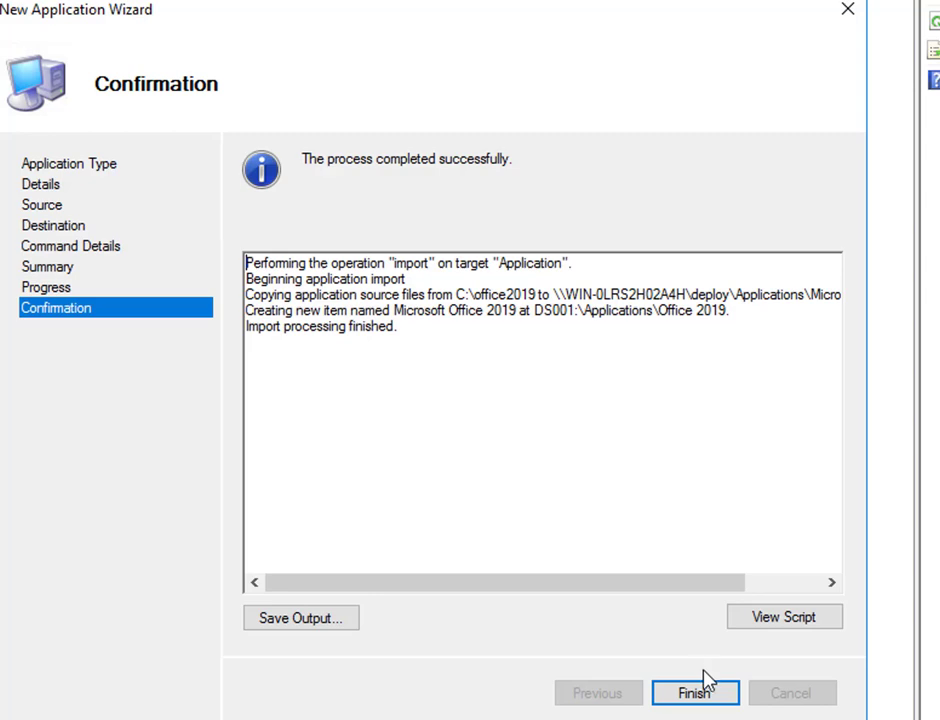
Step: Close the finished Office import and bring up actions for the empty Task Sequences node
click(697, 693)
click(135, 207)
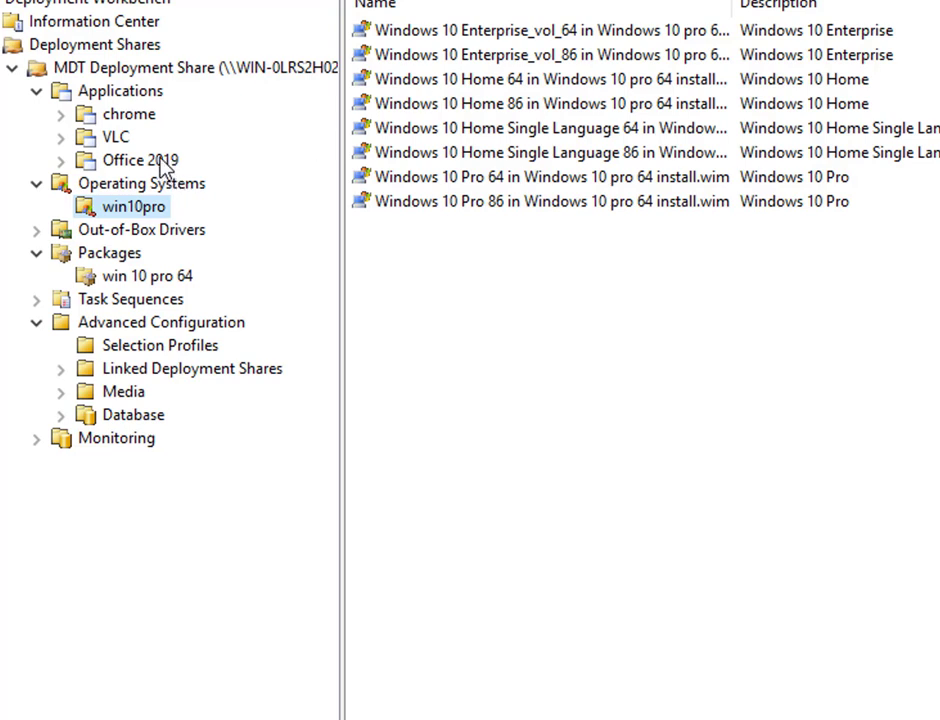
click(126, 256)
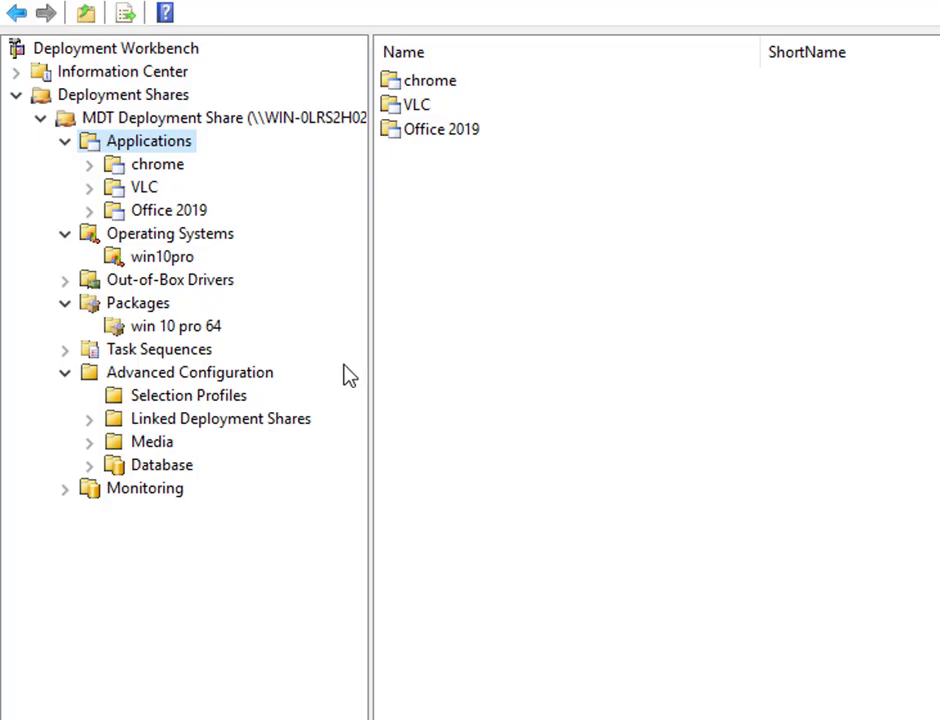
click(185, 352)
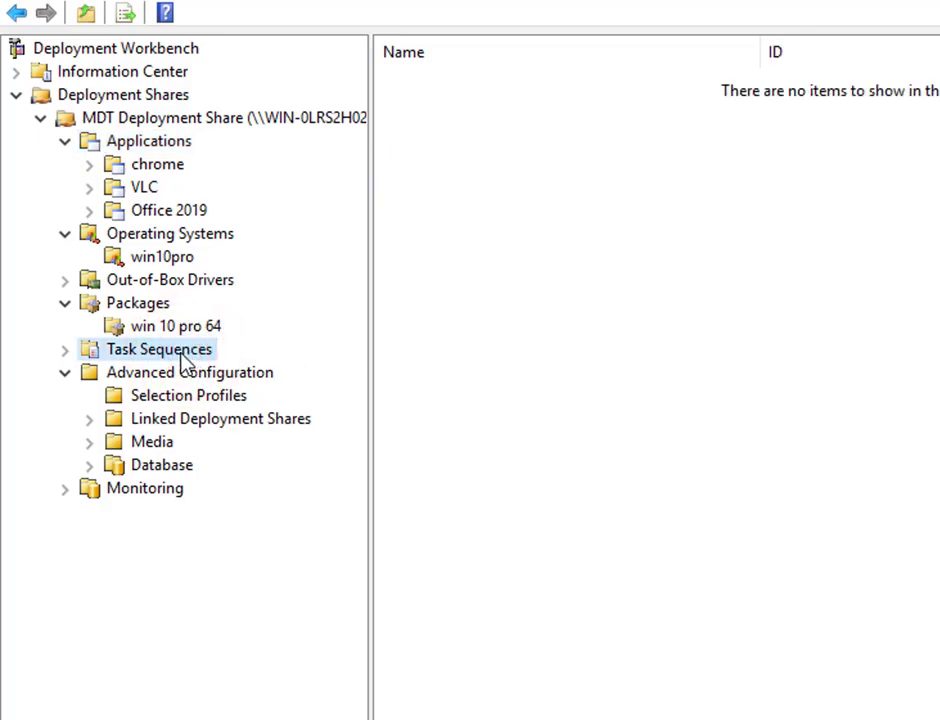
right_click(160, 352)
Step: Start a new task sequence with ID Win10 and name Deploy Win10 Pro 64
click(250, 366)
click(314, 239)
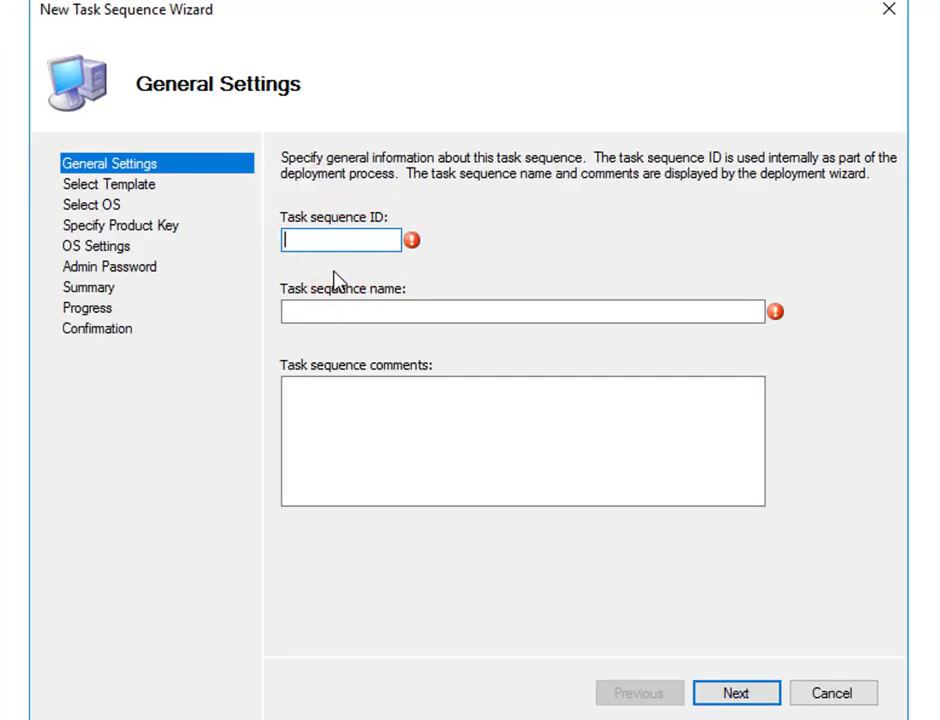
text(Win10)
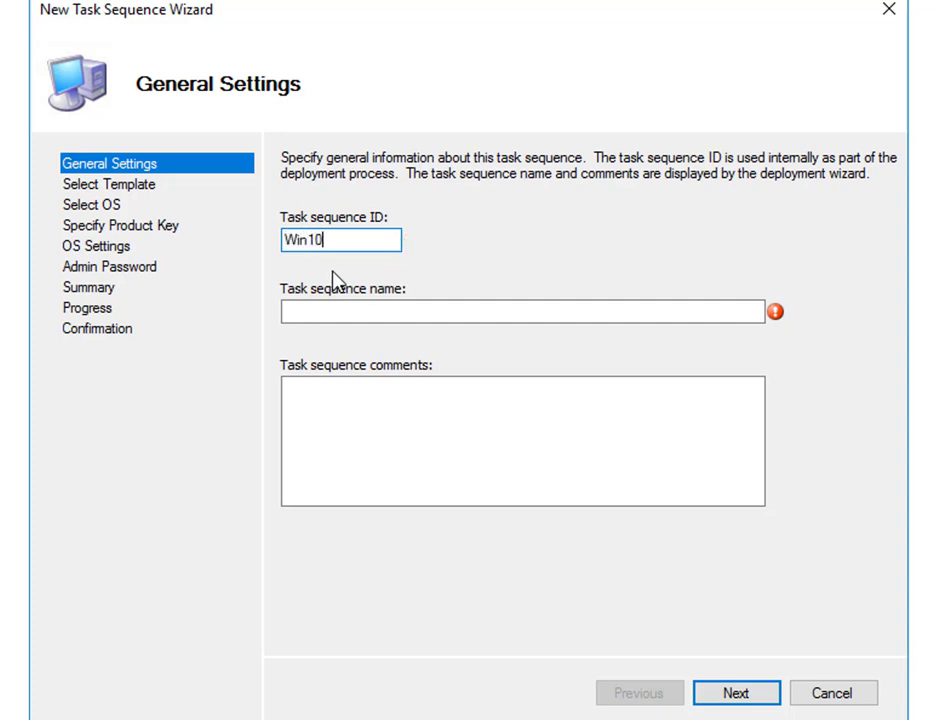
key(Tab)
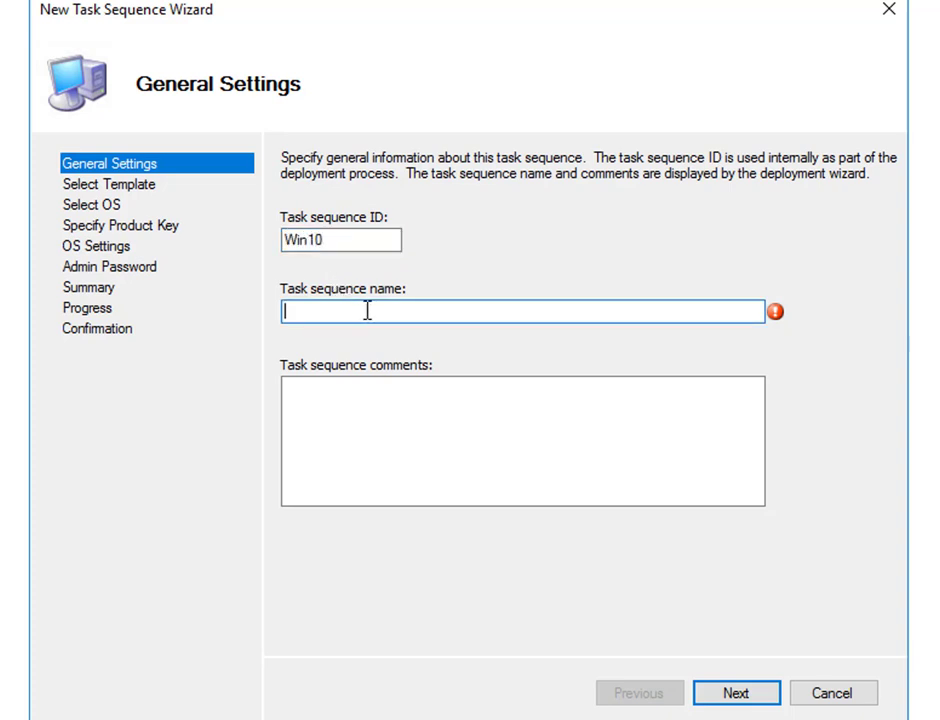
text(W)
key(BackSpace)
text(Deploy Win10 Pro 64)
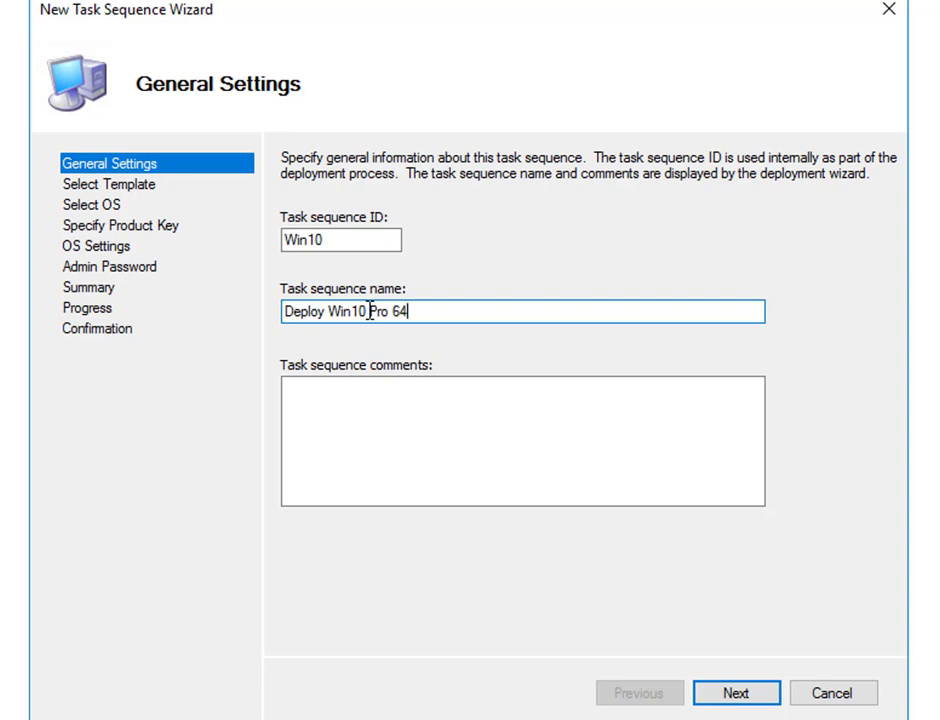
Step: Choose the Standard Client Task Sequence template for it
click(736, 693)
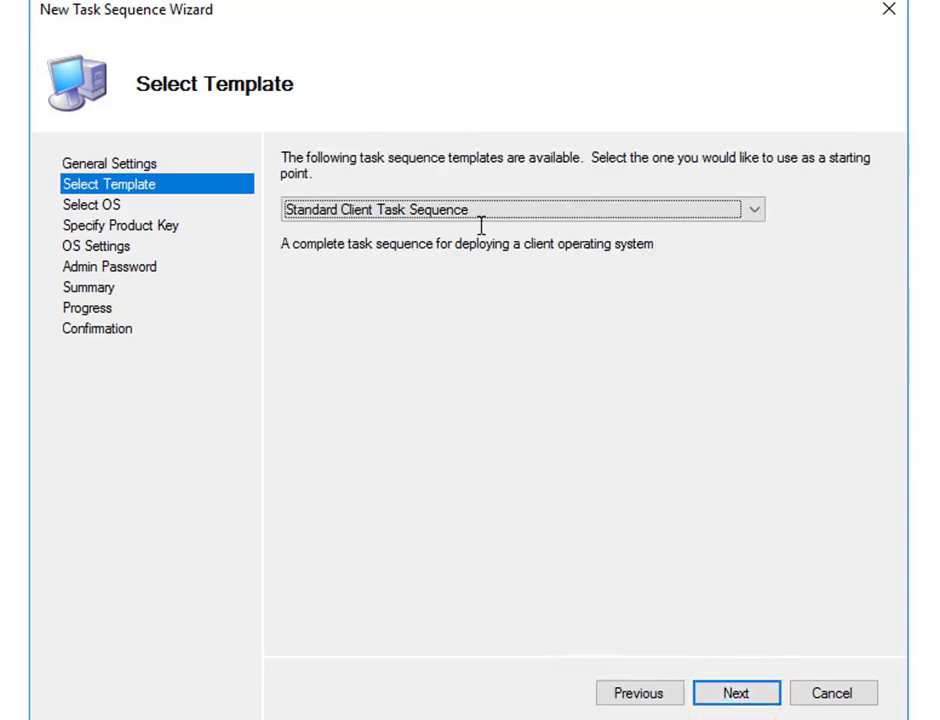
click(463, 222)
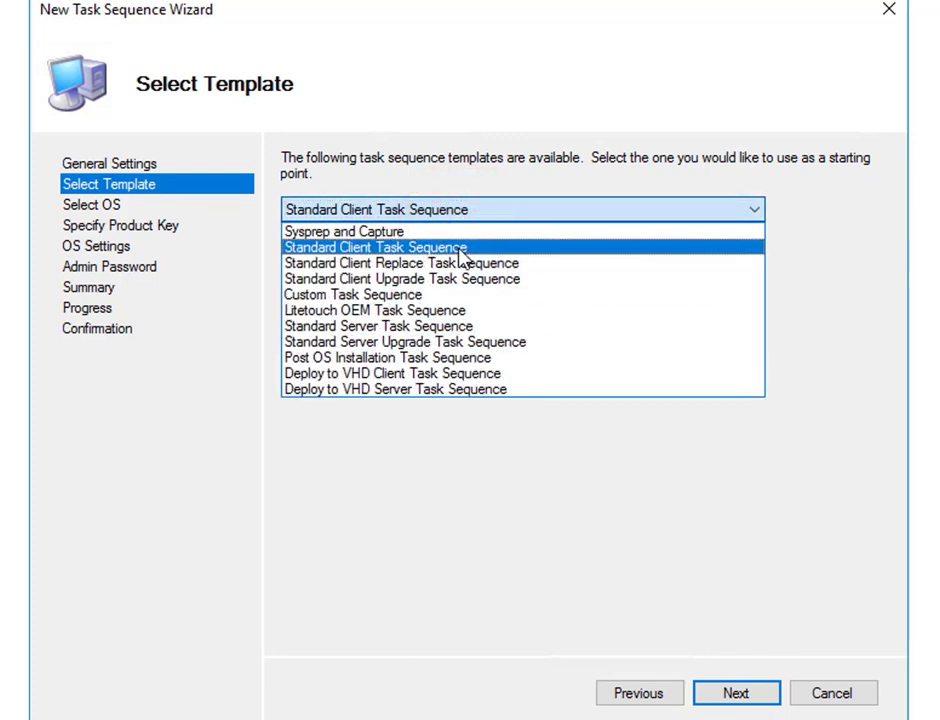
click(520, 255)
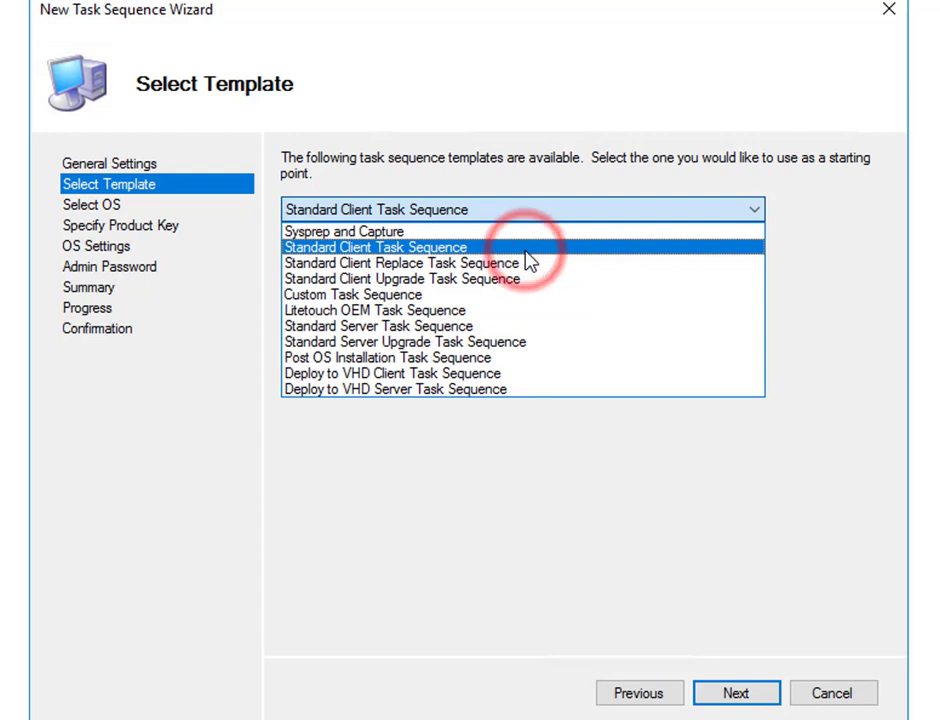
click(735, 694)
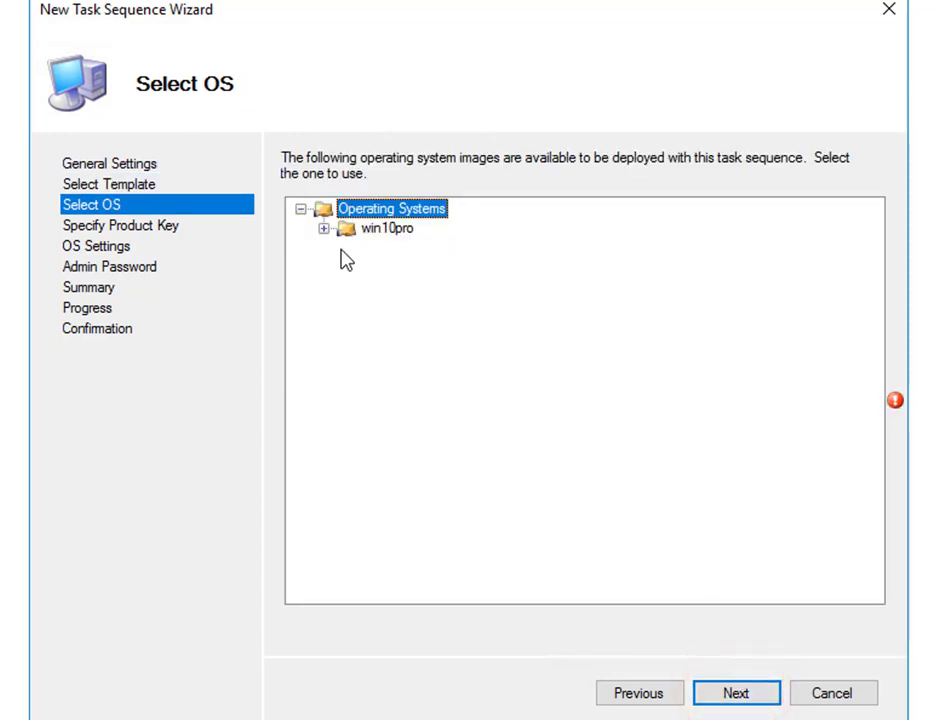
Step: Select the Windows 10 Pro 64 image from the win10pro folder
click(323, 229)
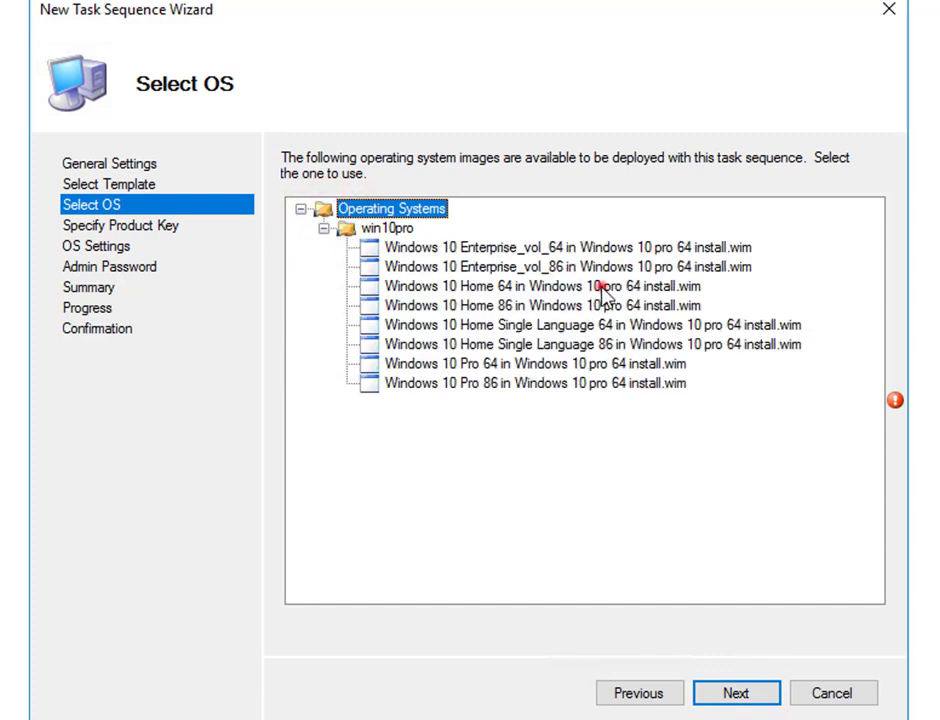
click(640, 288)
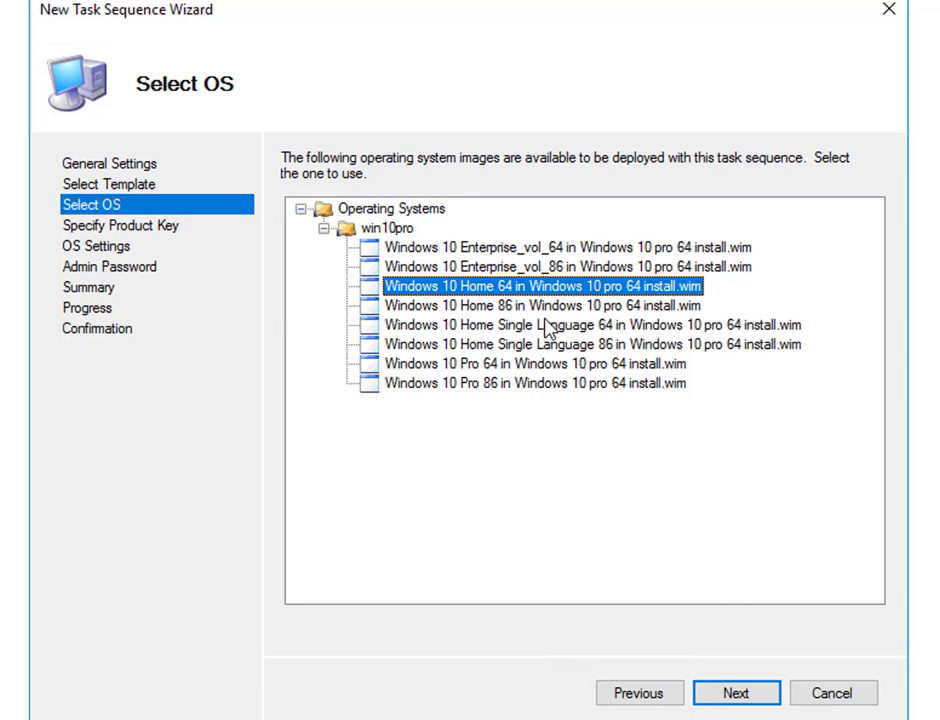
click(522, 364)
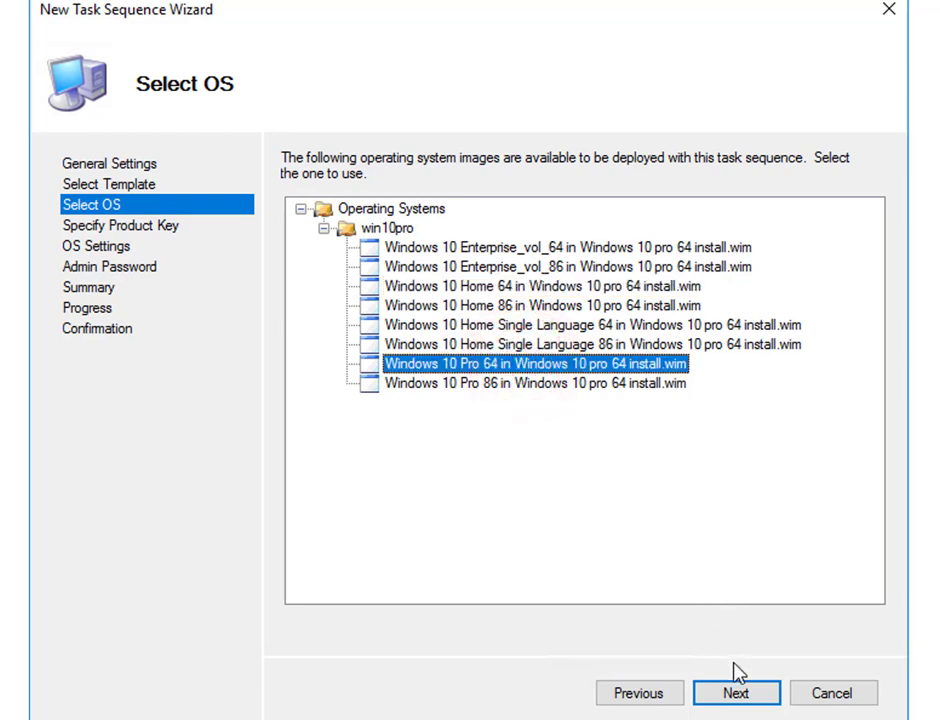
click(736, 693)
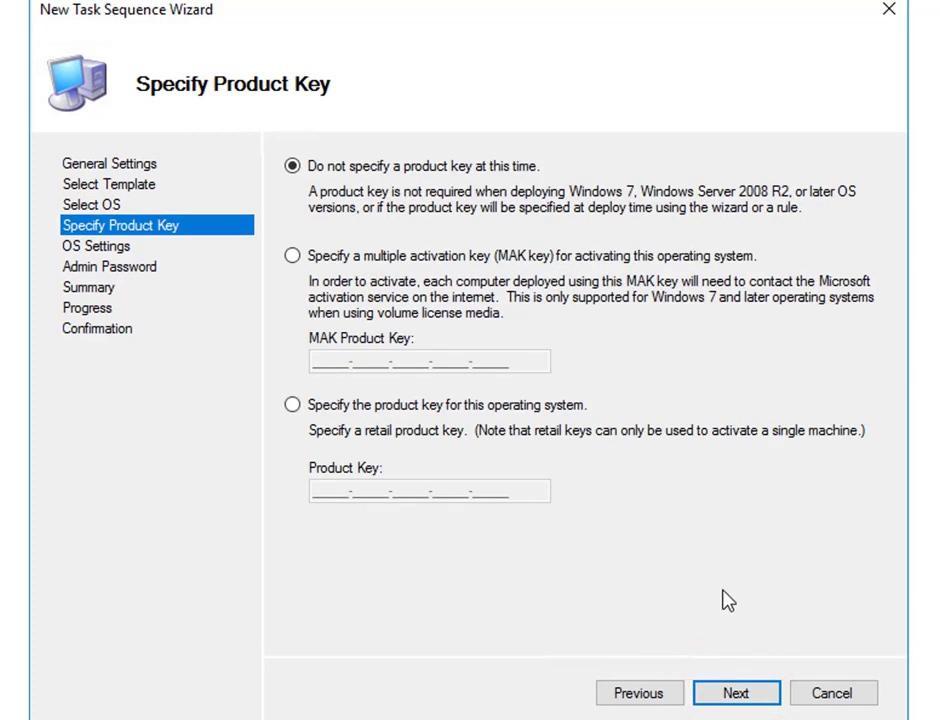
Step: Leave the product key set to 'Do not specify a product key'
click(343, 256)
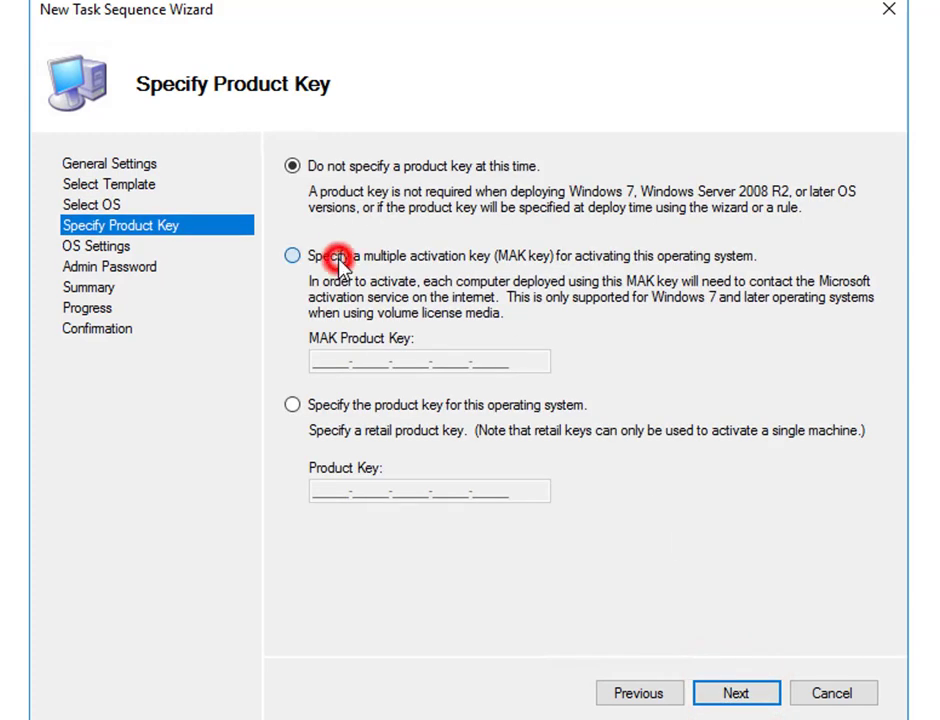
click(323, 357)
click(430, 359)
click(500, 359)
click(350, 168)
click(296, 407)
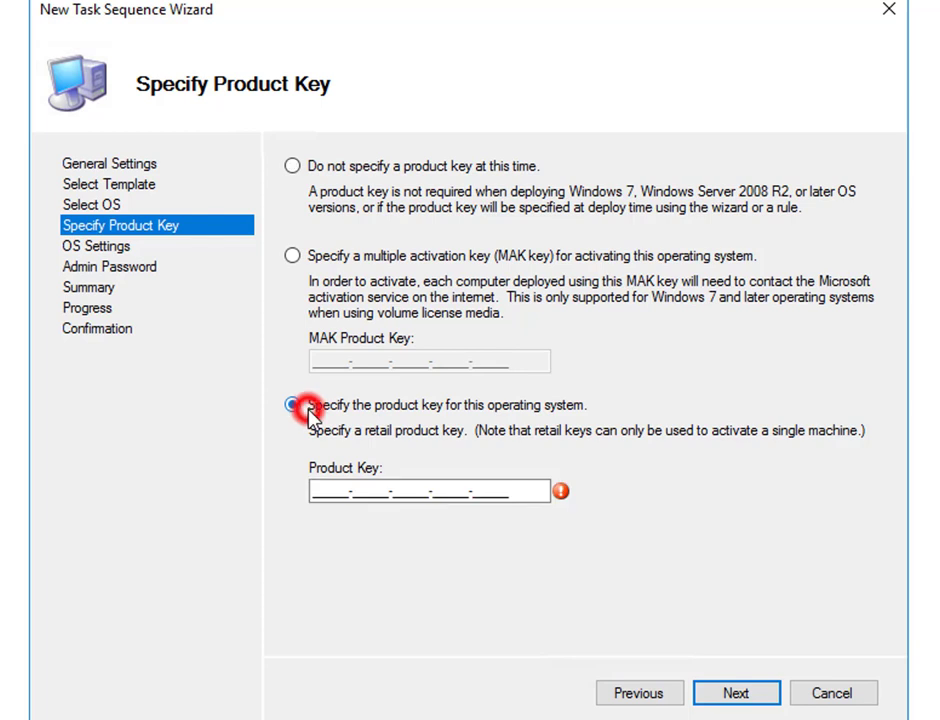
click(336, 166)
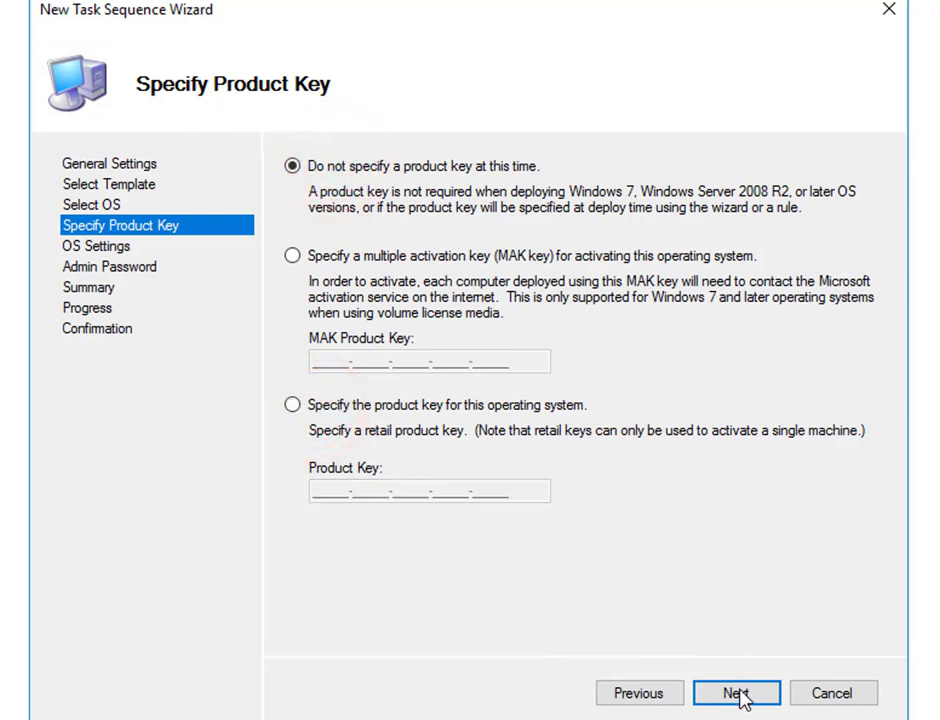
click(742, 692)
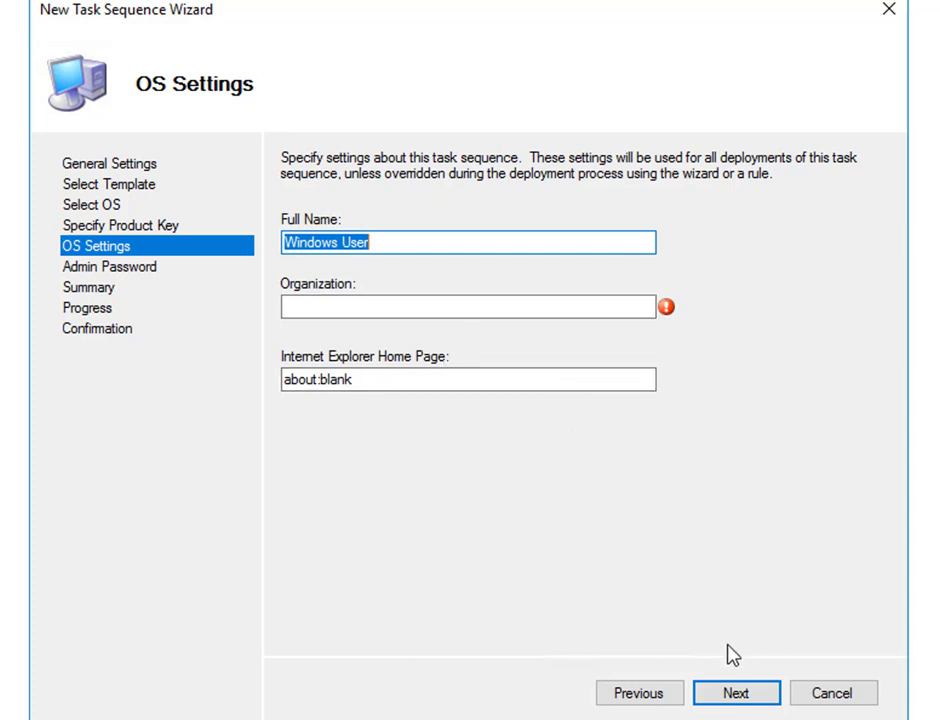
Step: Enter Mously Academy as the Organization in the OS settings
click(727, 697)
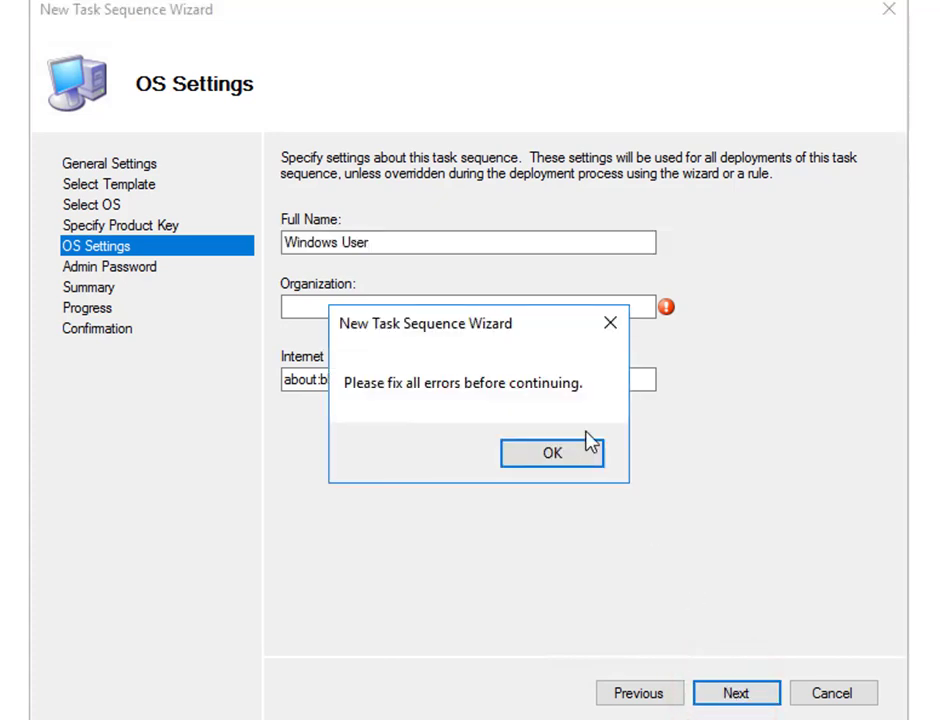
click(553, 457)
click(313, 307)
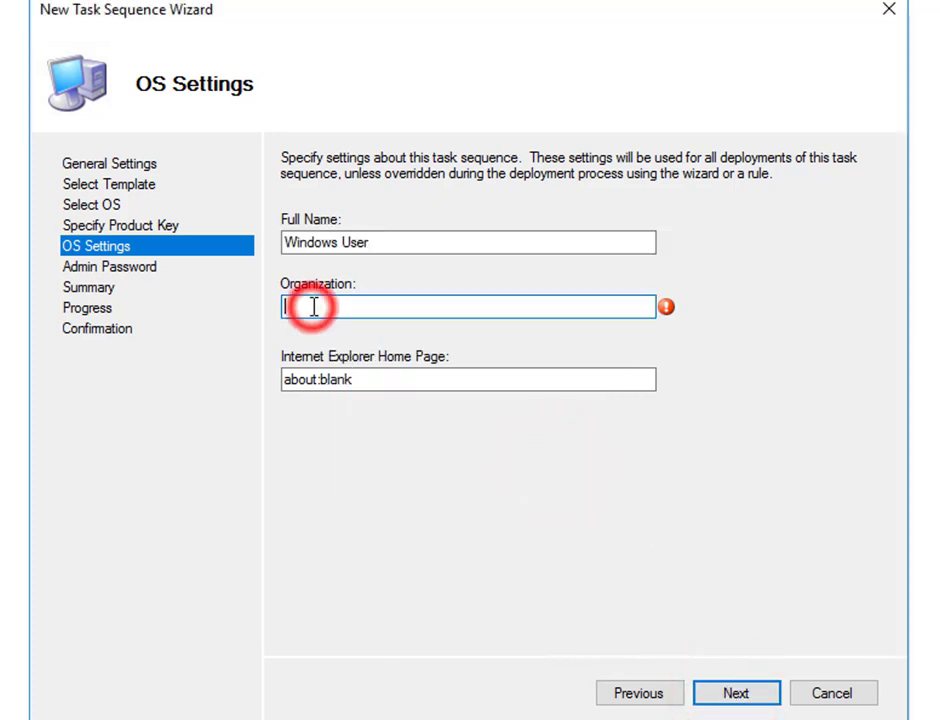
text(Mously Academy)
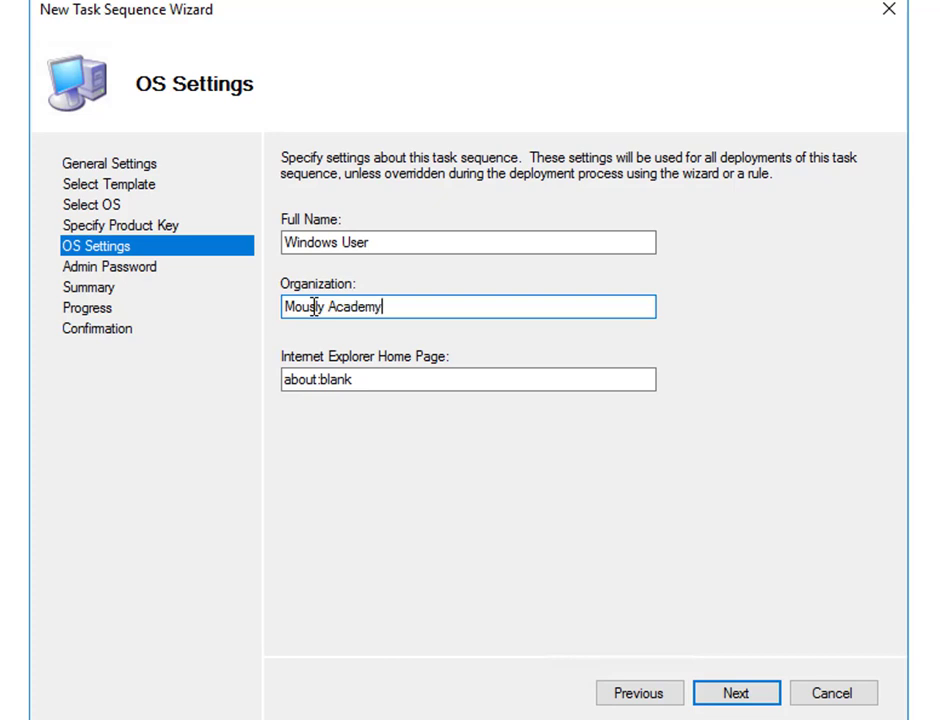
click(745, 690)
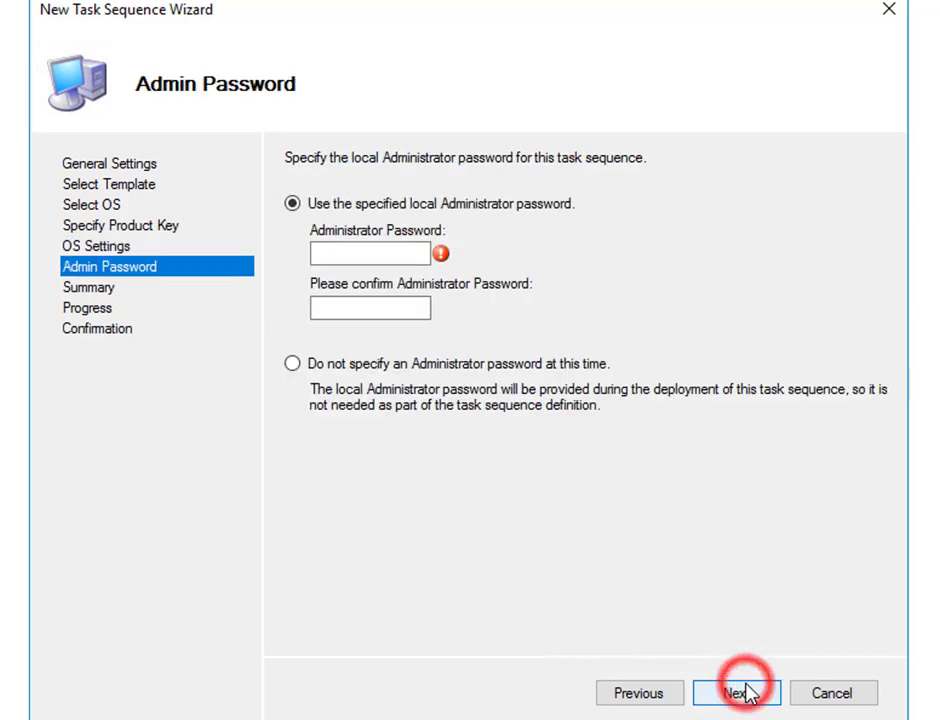
Step: Set and confirm the local Administrator password, then create the task sequence
click(340, 252)
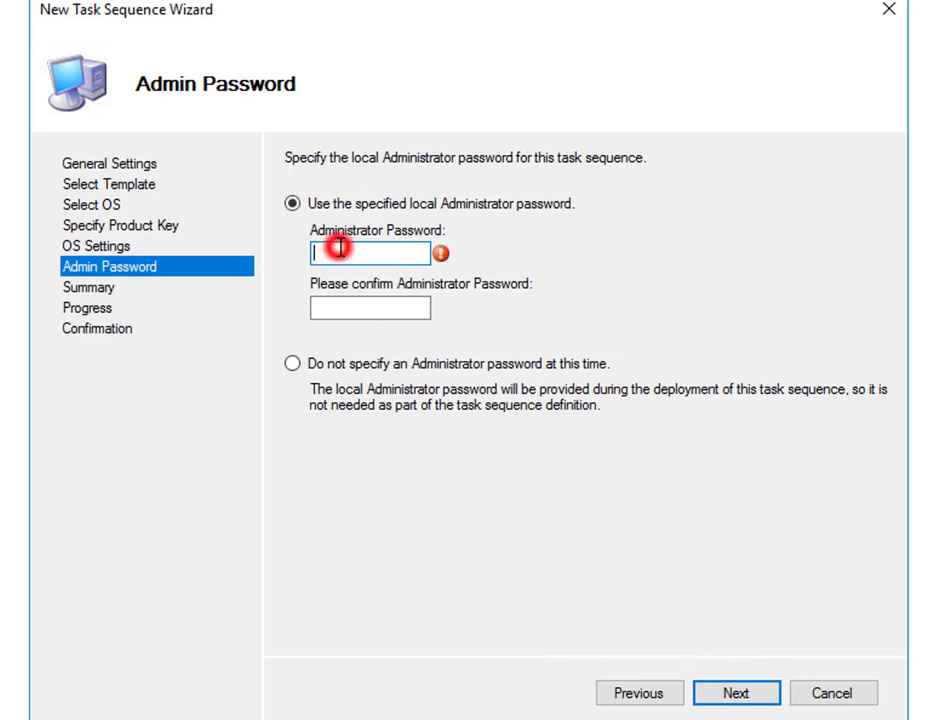
click(365, 315)
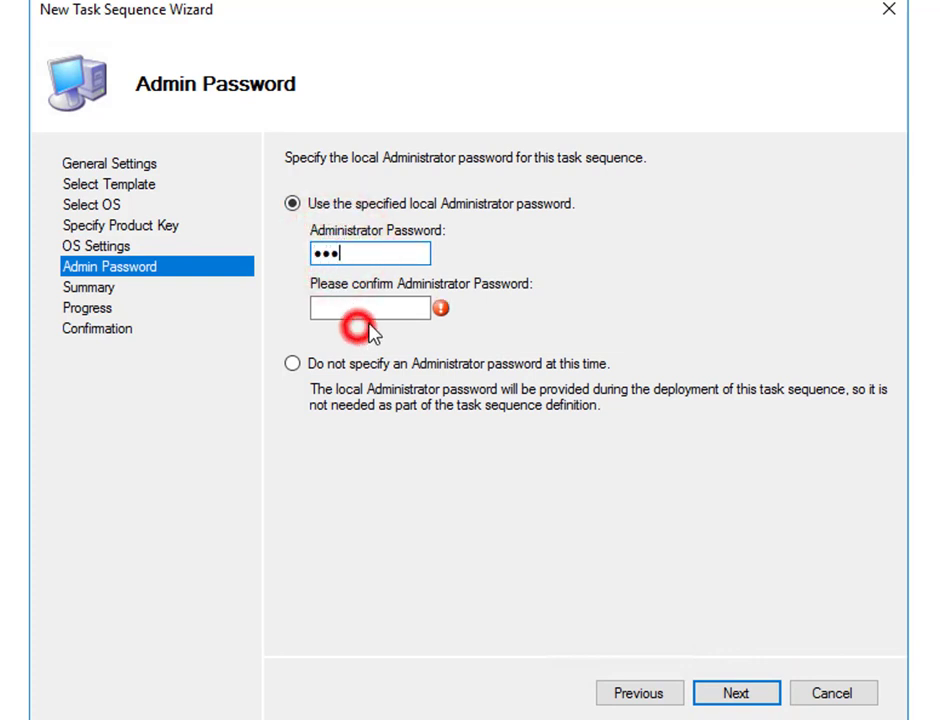
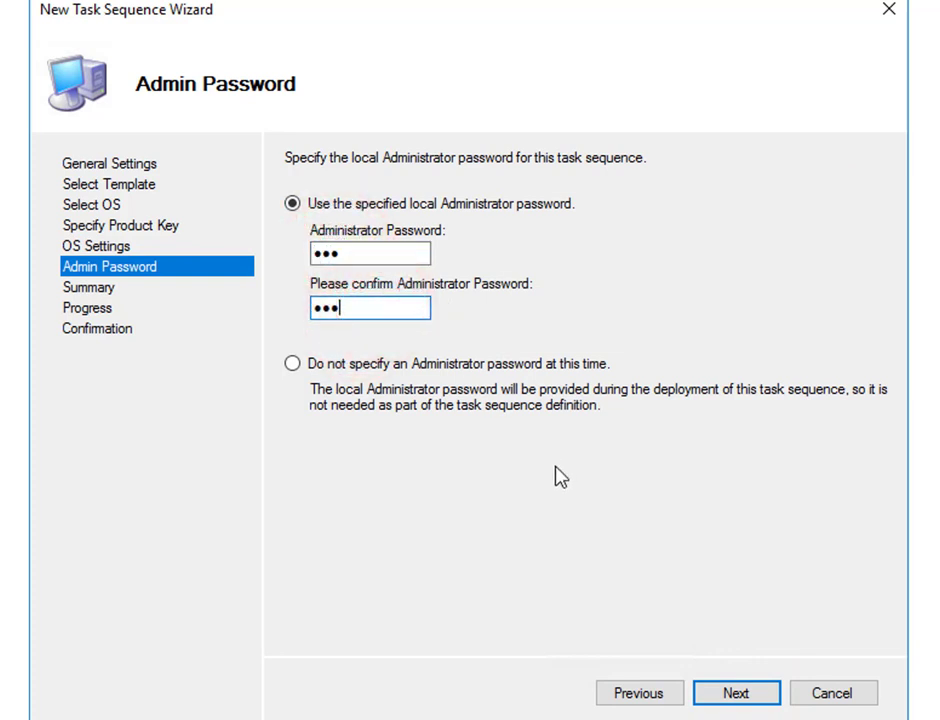
click(762, 694)
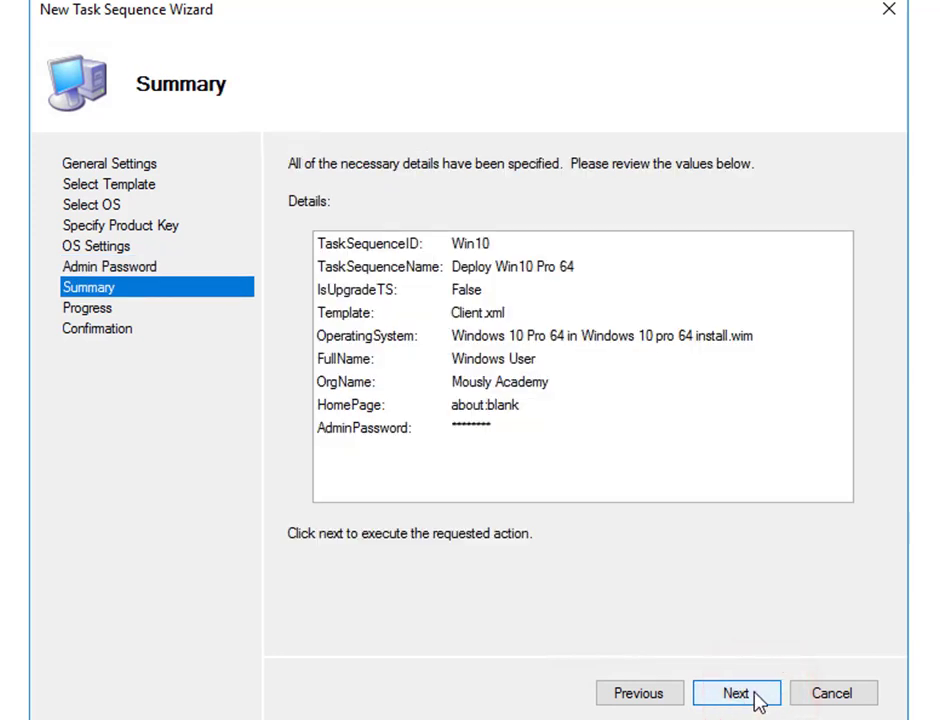
click(736, 693)
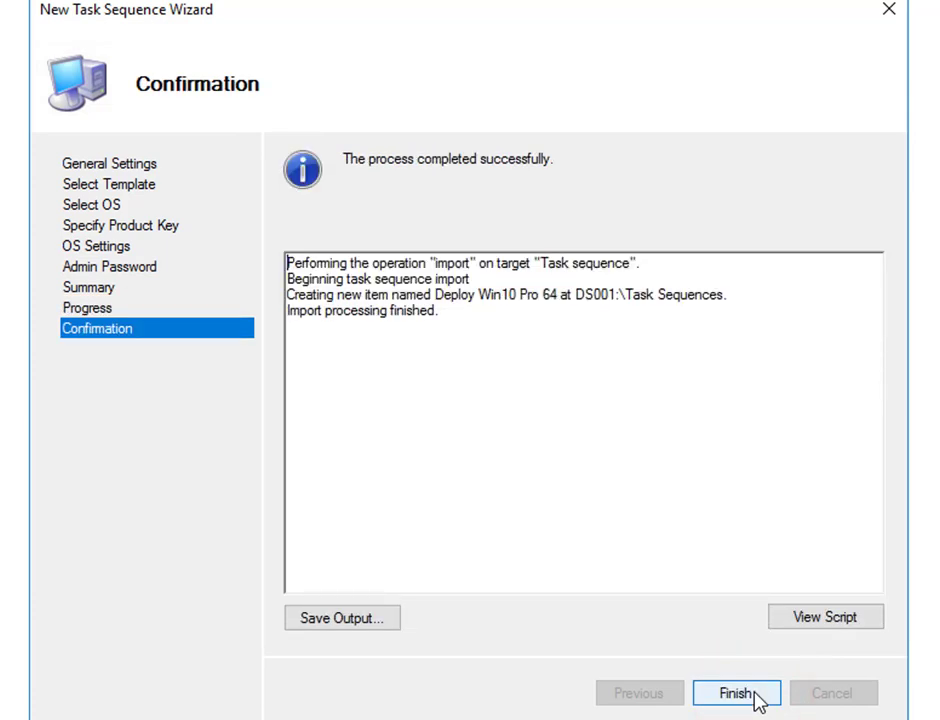
click(740, 694)
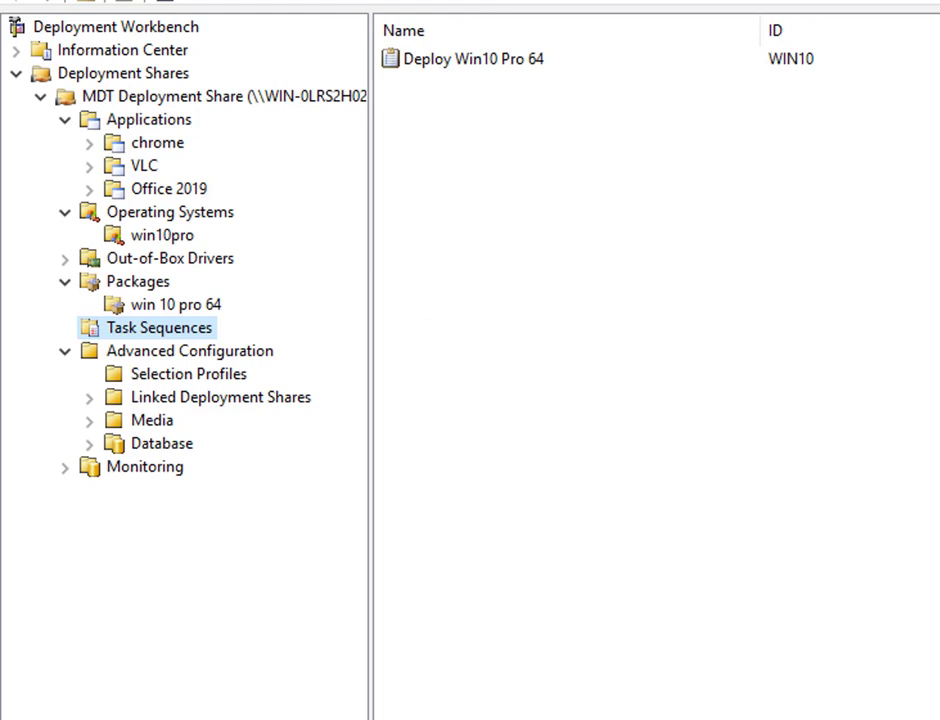
Step: Open Properties for the Deploy Win10 Pro 64 task sequence
right_click(465, 58)
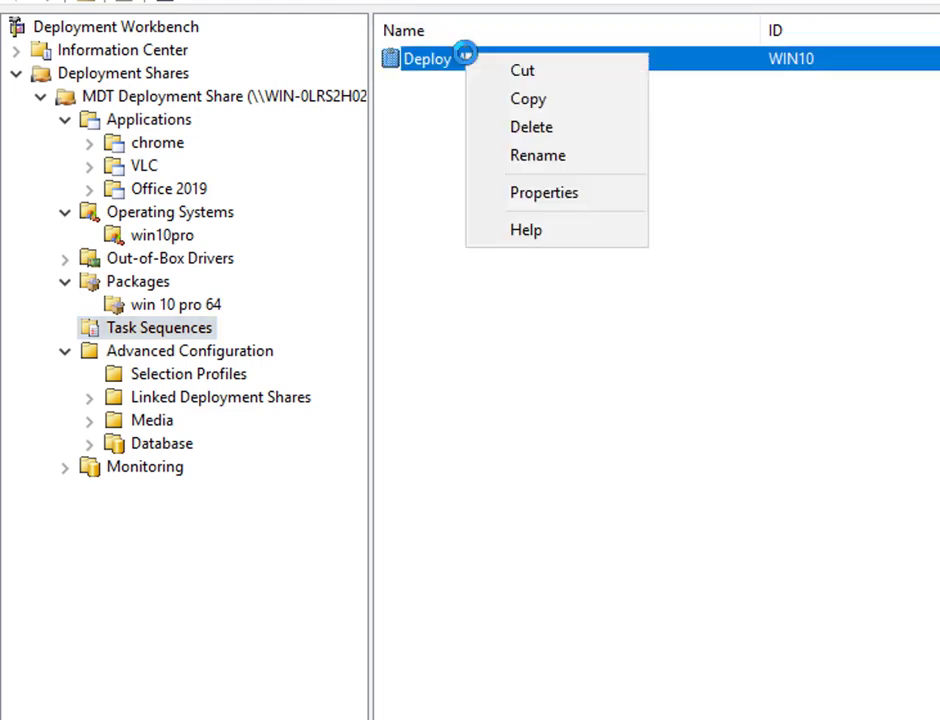
click(541, 193)
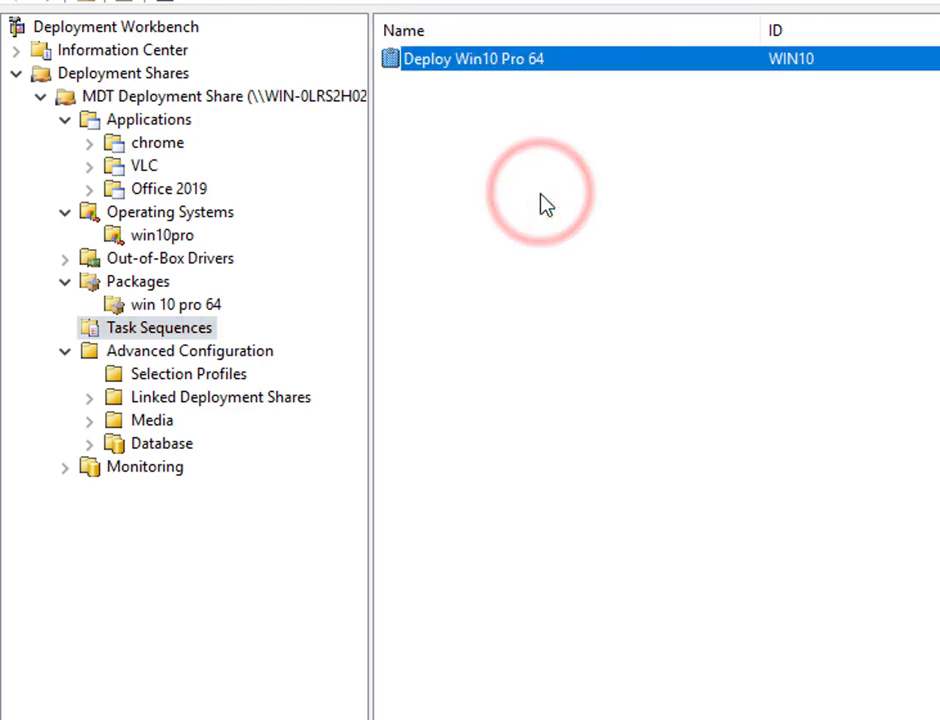
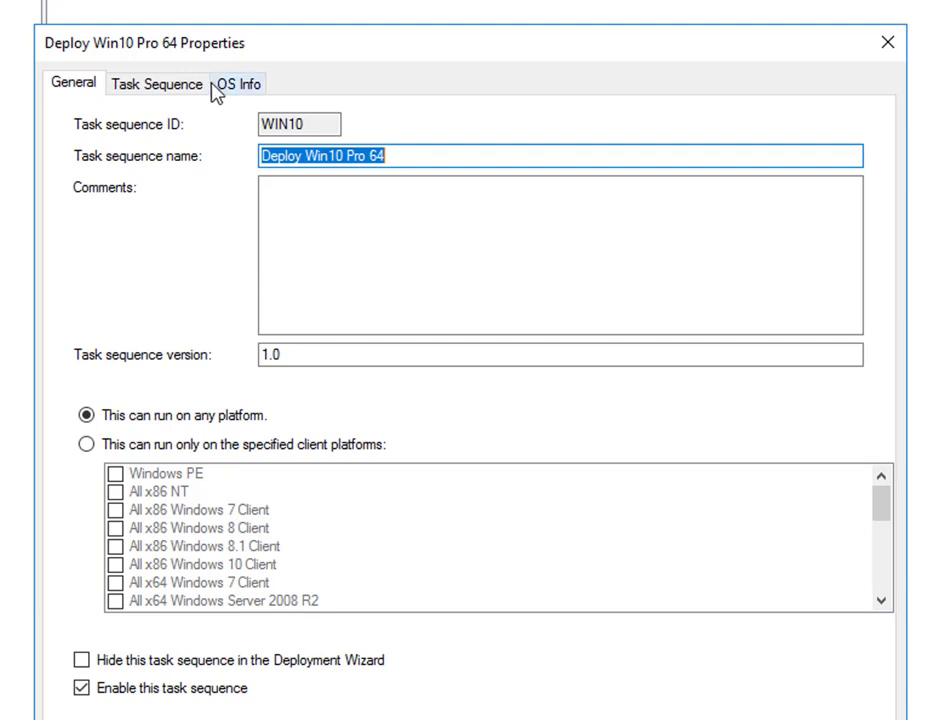
Step: Set the Initialization Gather step to gather local data and process rules from customsettings.ini, then apply
click(177, 83)
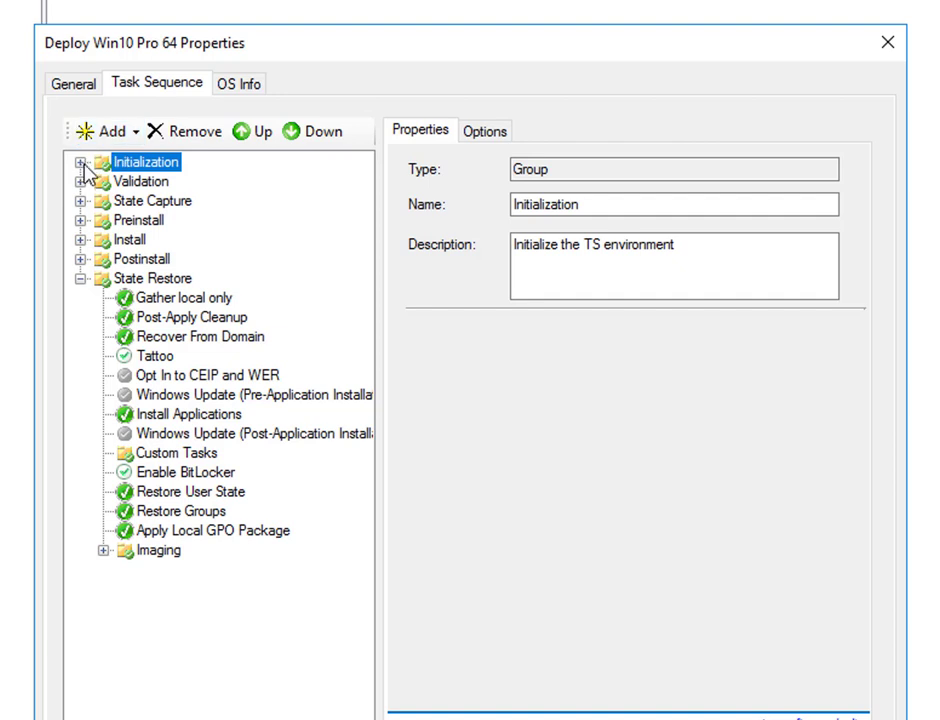
click(80, 163)
click(132, 181)
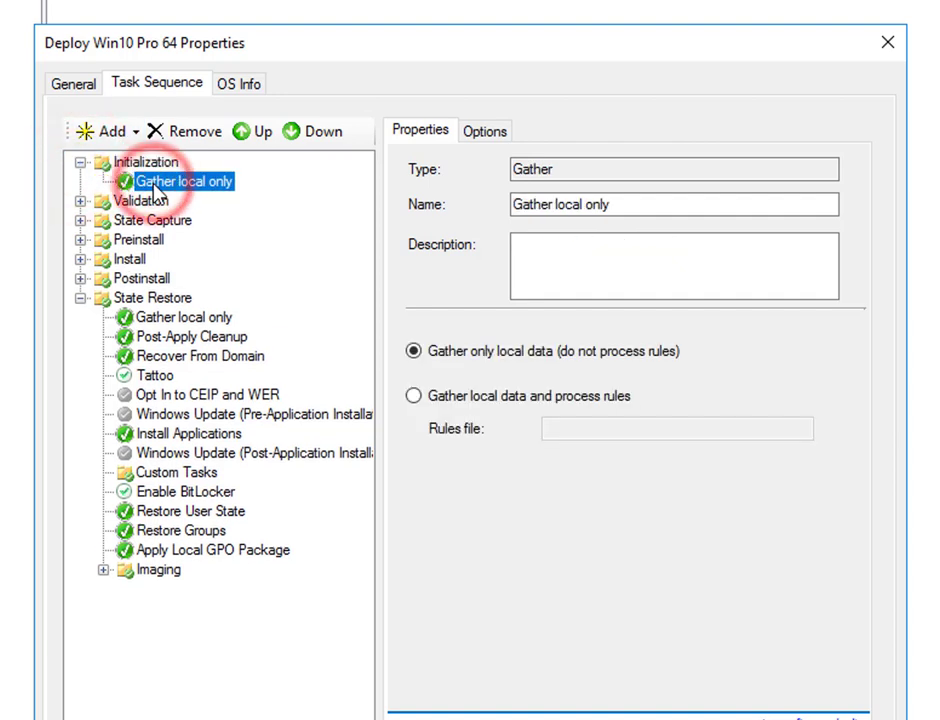
click(468, 398)
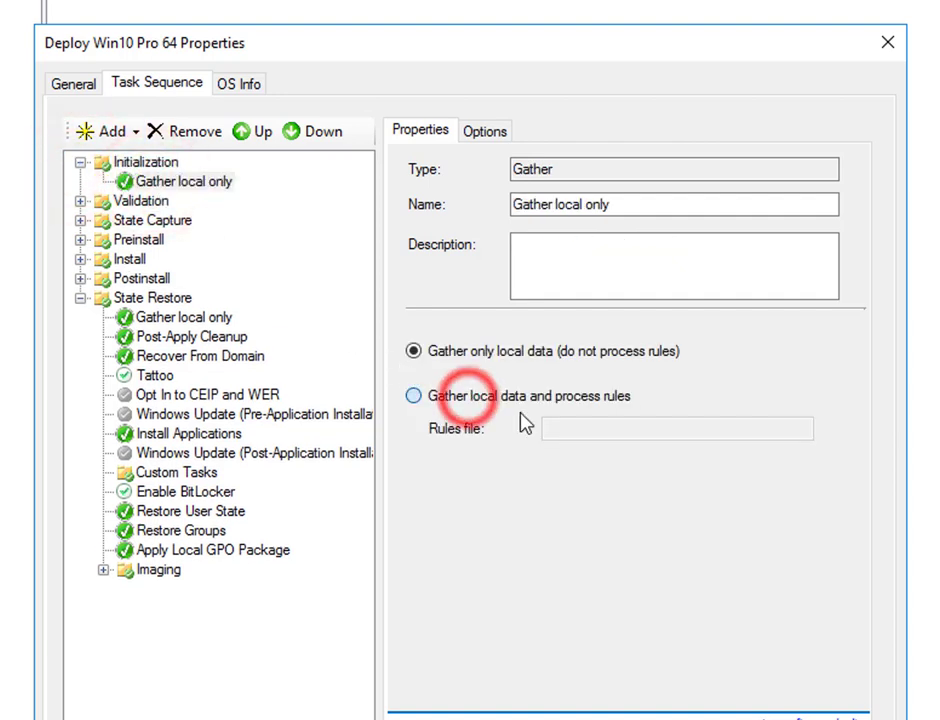
click(571, 428)
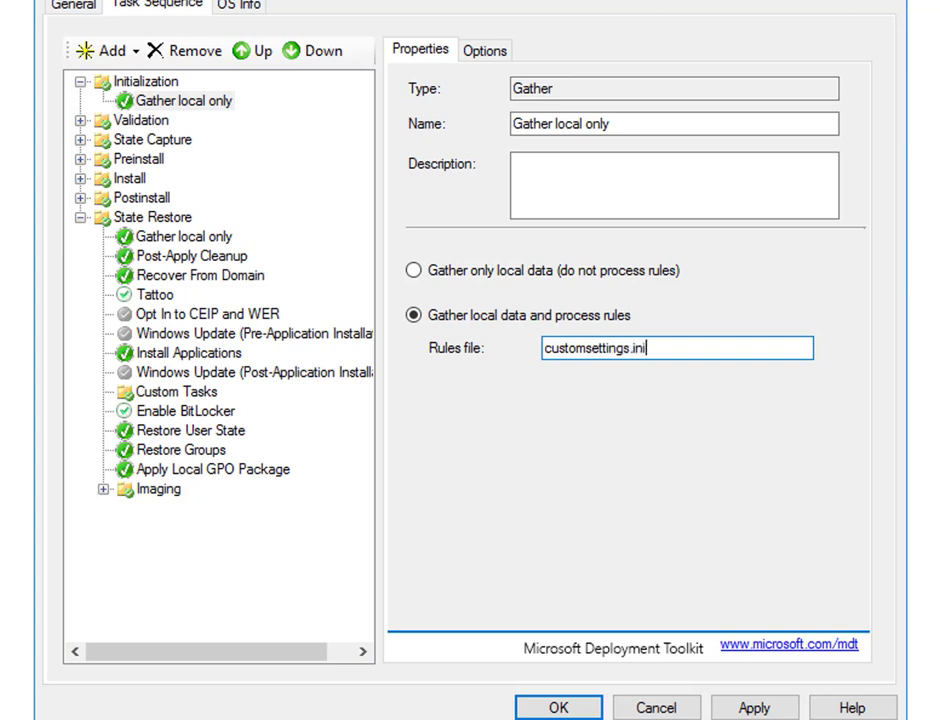
click(754, 707)
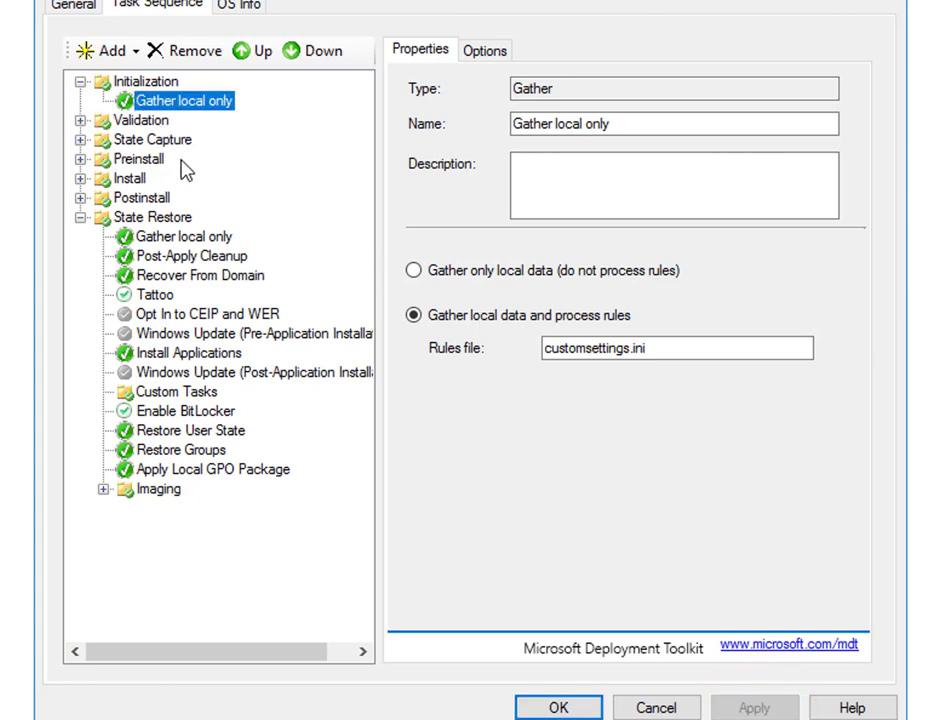
Step: Expand Validation, State Capture and Preinstall, and view Capture User State's ZTIUserState.wsf /capture command
click(80, 120)
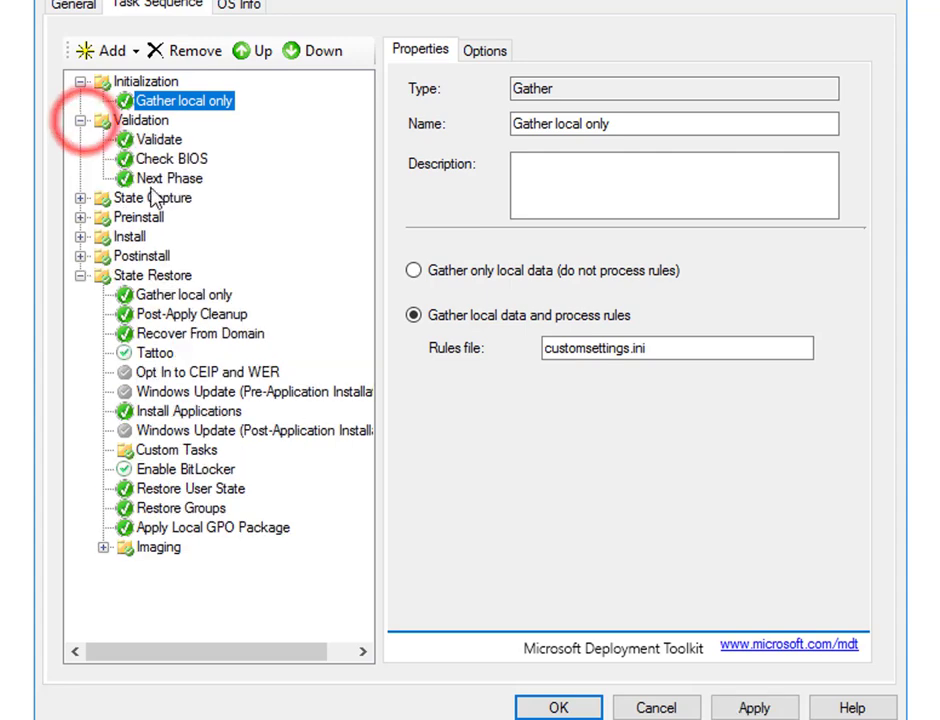
click(80, 198)
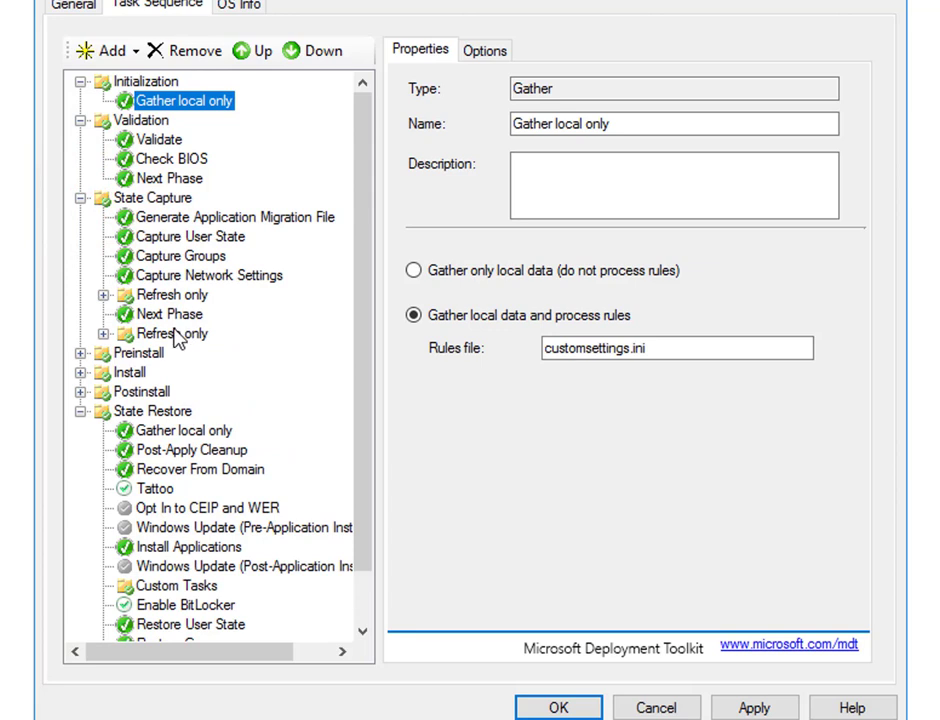
click(78, 354)
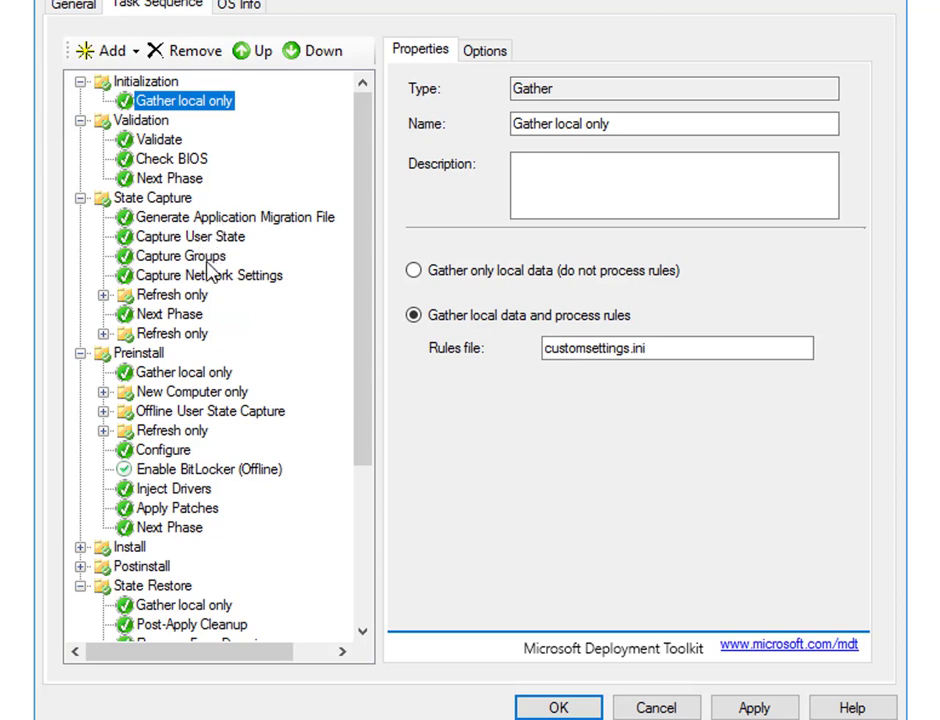
click(206, 238)
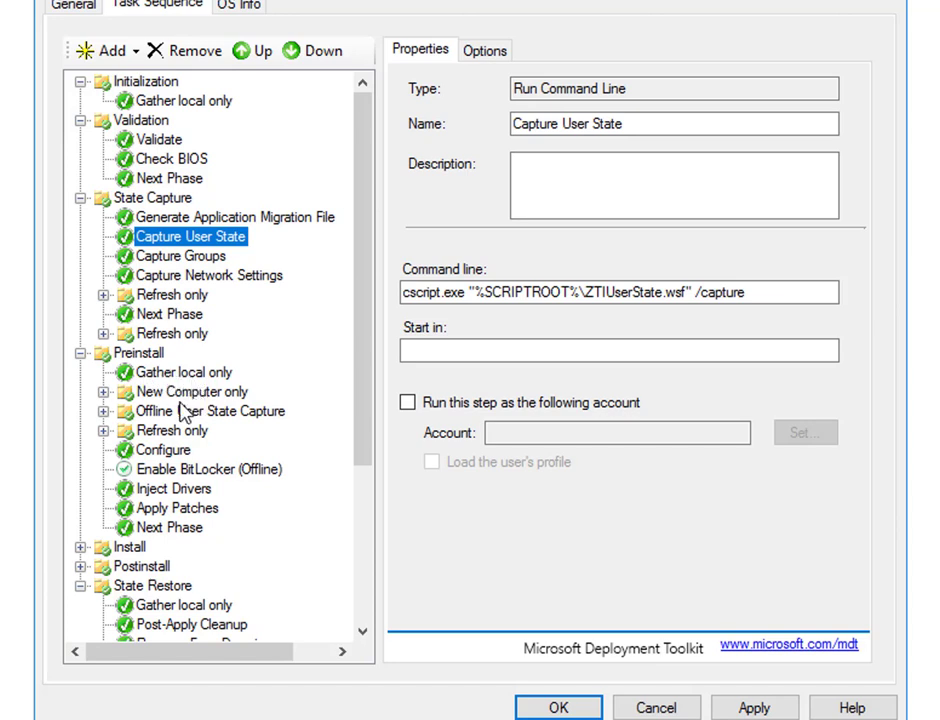
Step: Mark the Enable BitLocker (Offline) step 'Disable this step' and return to the Task Sequence tab
click(136, 476)
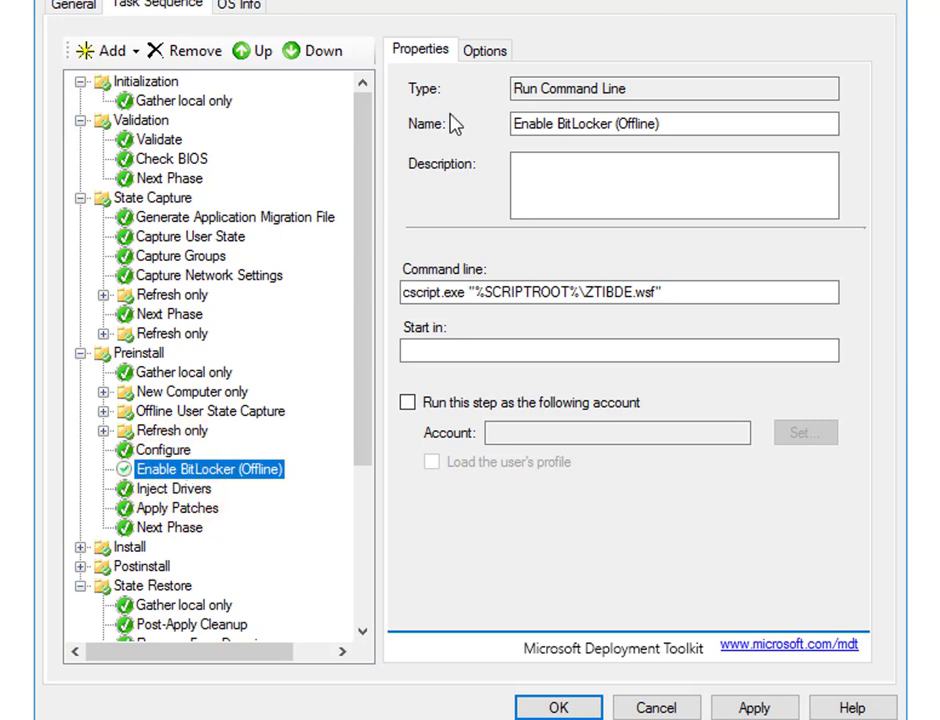
click(486, 50)
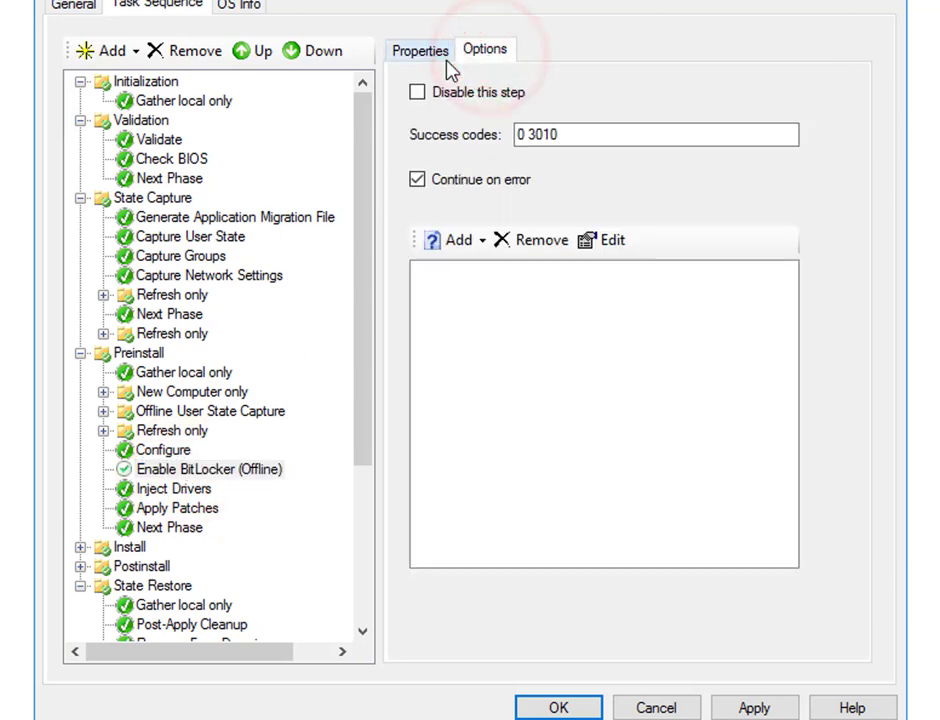
click(417, 93)
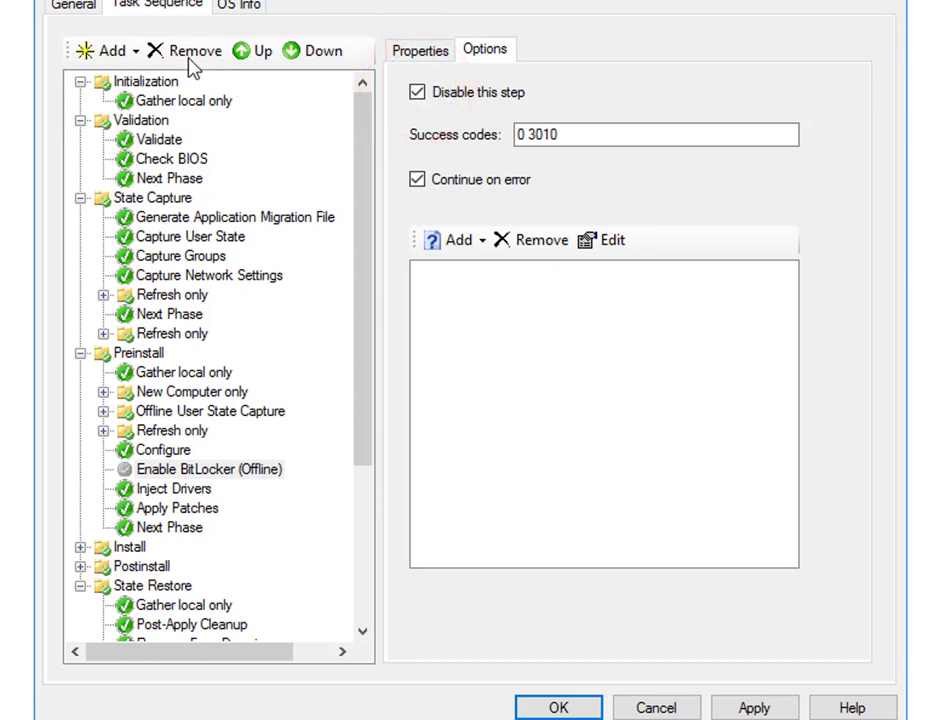
click(238, 7)
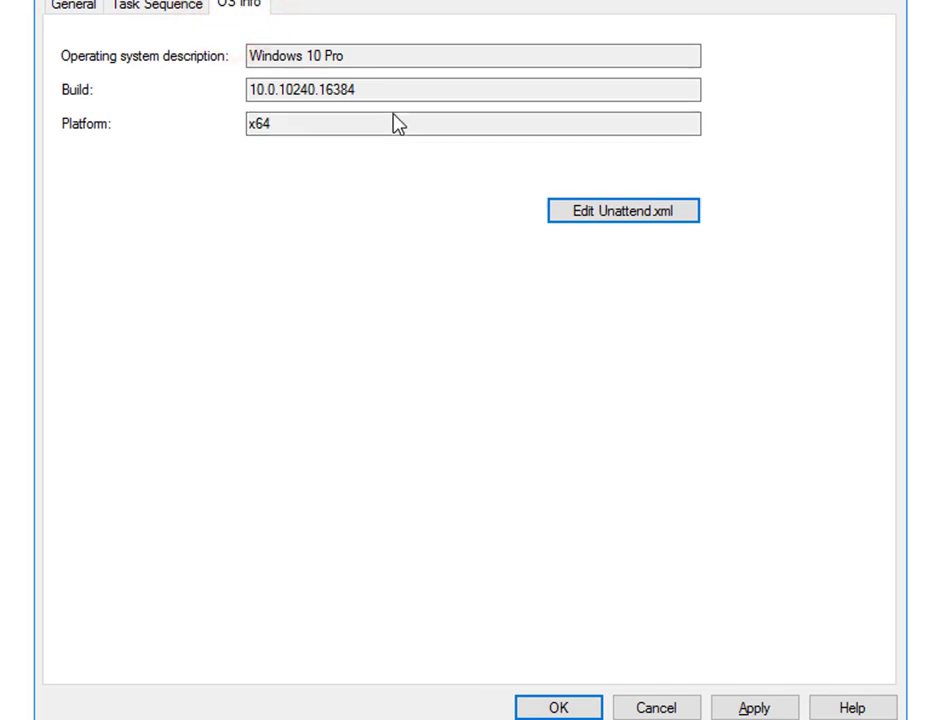
click(155, 6)
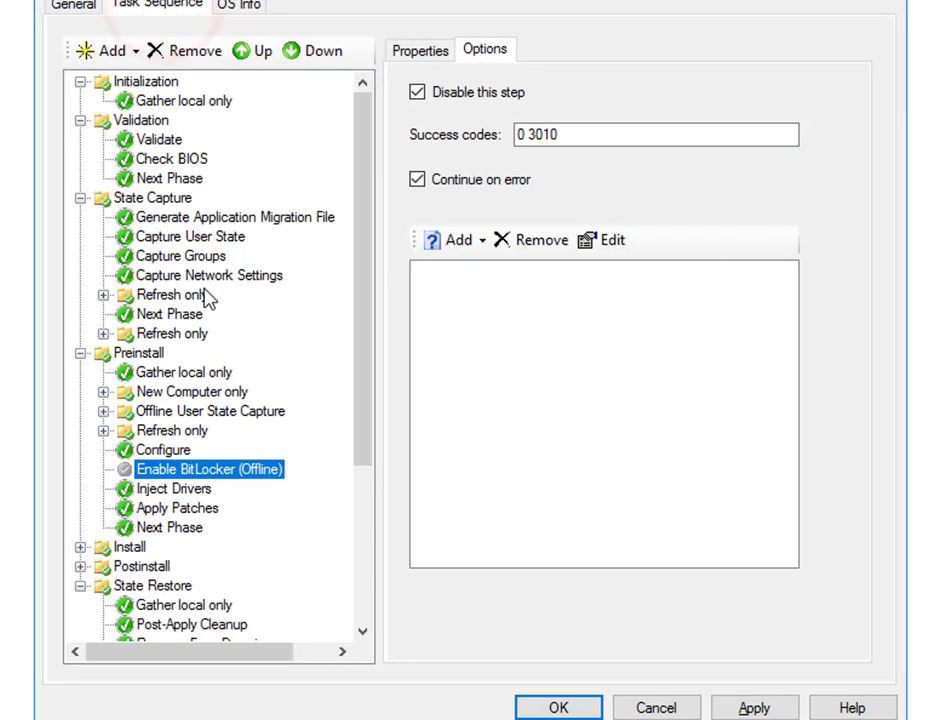
Step: Expand Install and Postinstall, viewing Install Operating System and the Postinstall Apply Patches step
scroll(212, 340, down, 2)
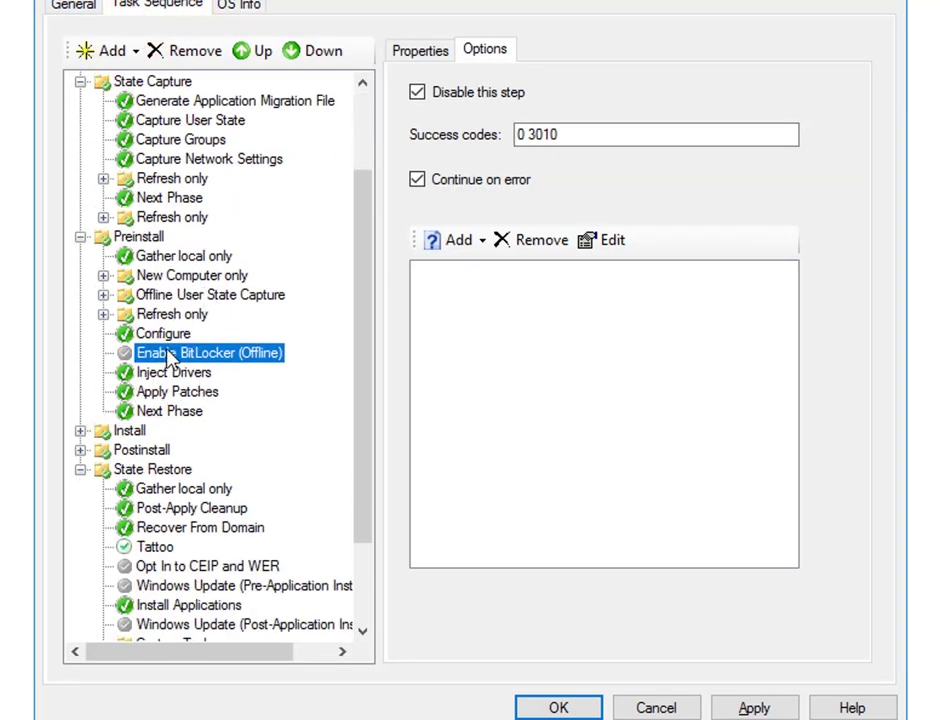
scroll(172, 365, down, 1)
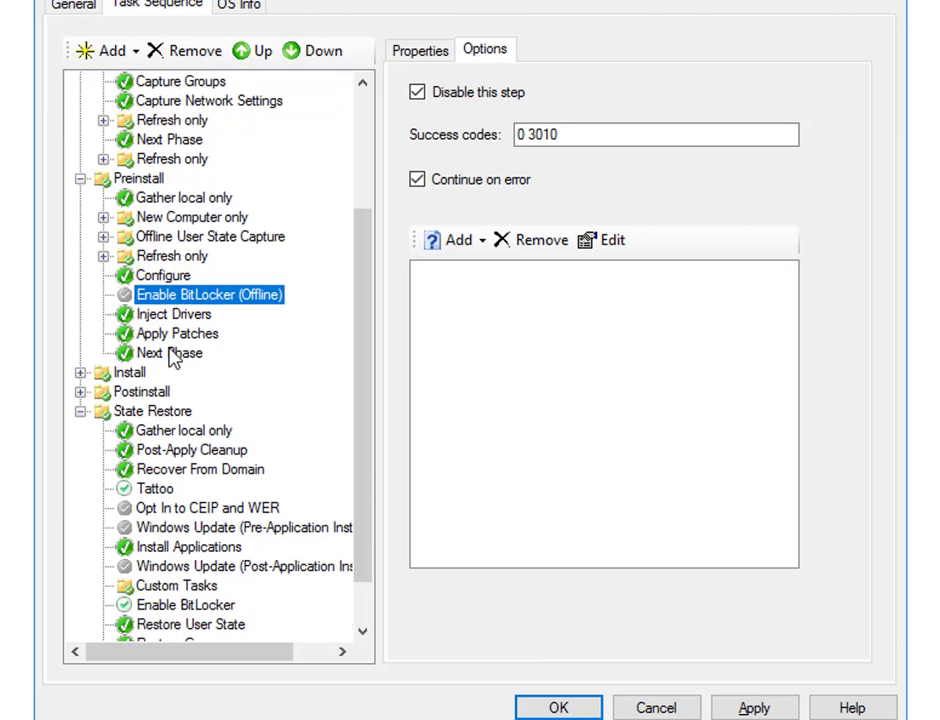
click(81, 373)
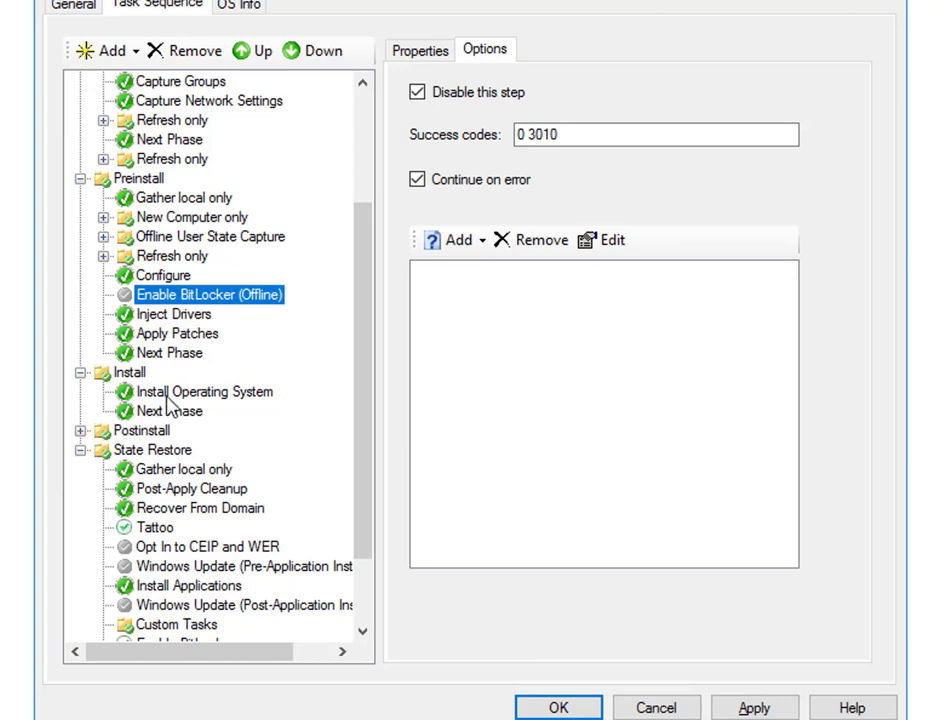
click(171, 392)
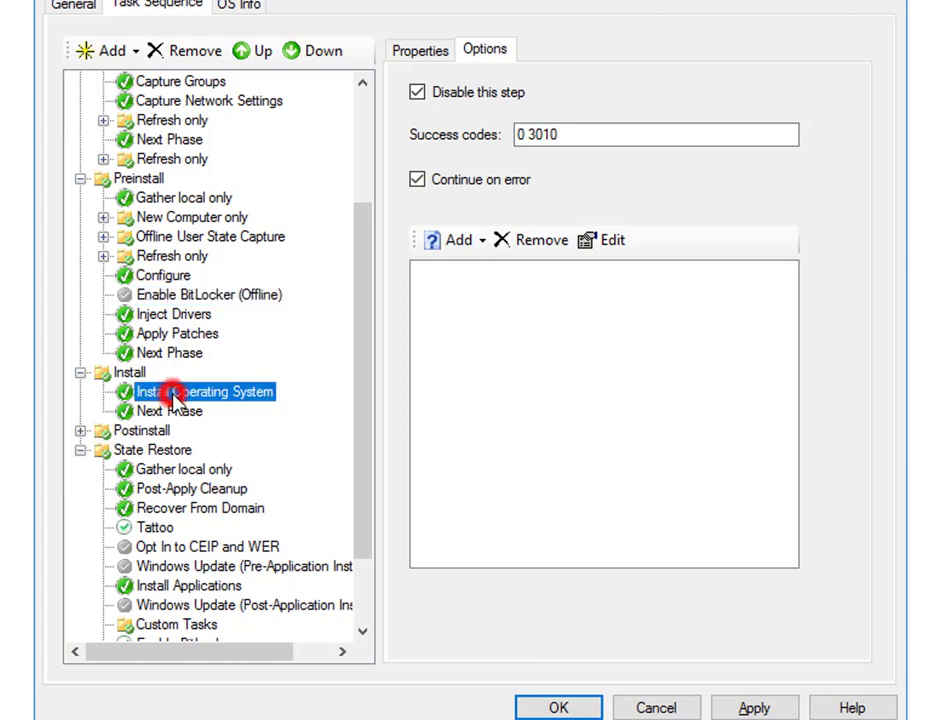
click(81, 431)
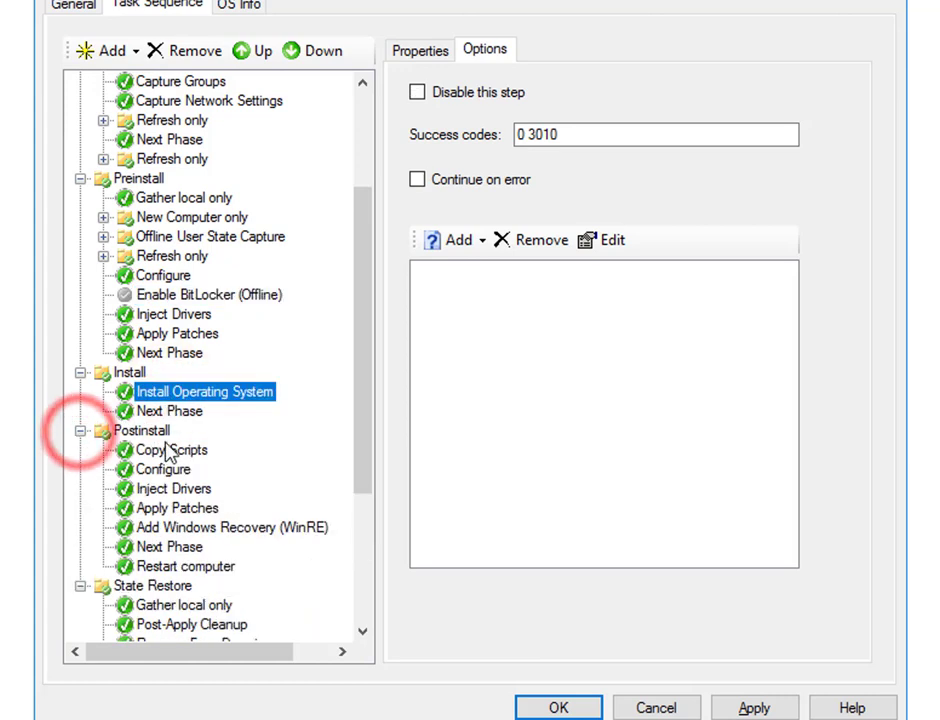
scroll(216, 480, down, 1)
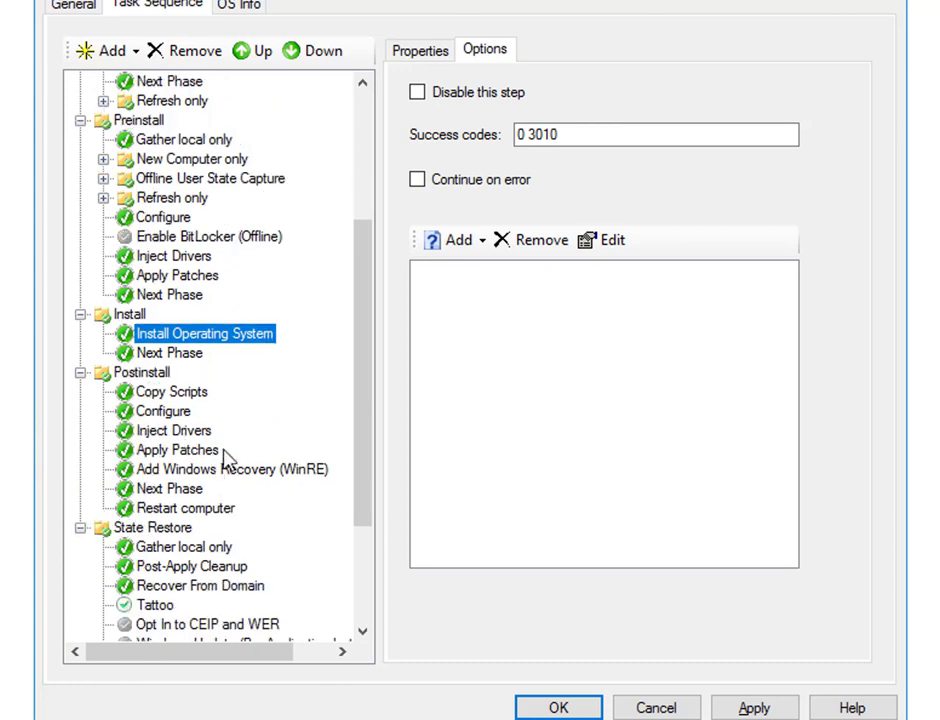
click(190, 449)
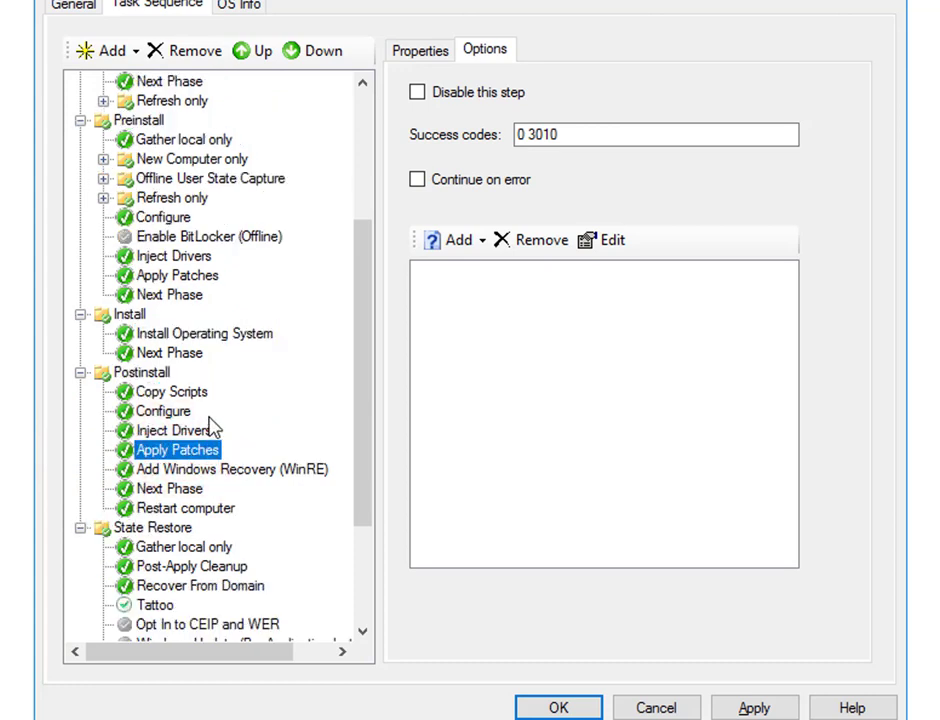
scroll(212, 428, up, 2)
scroll(212, 428, up, 2)
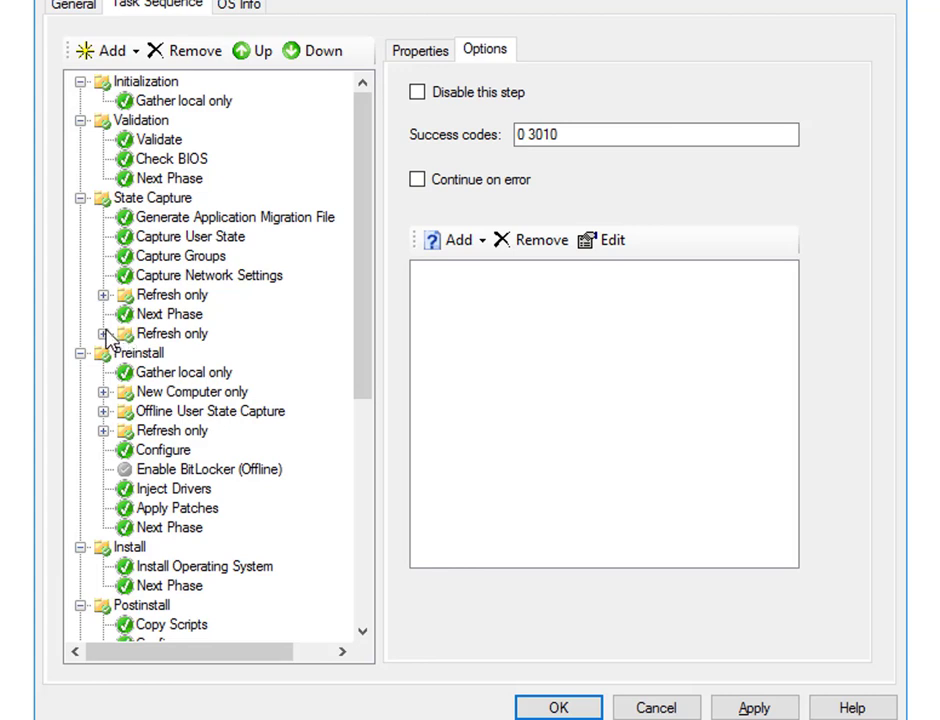
click(103, 295)
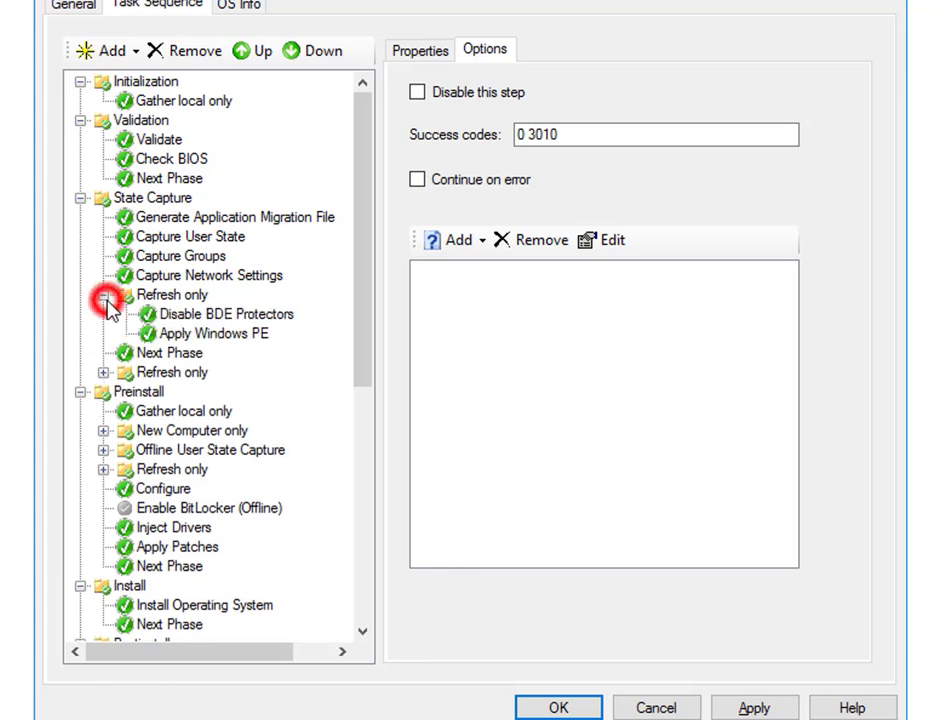
click(103, 372)
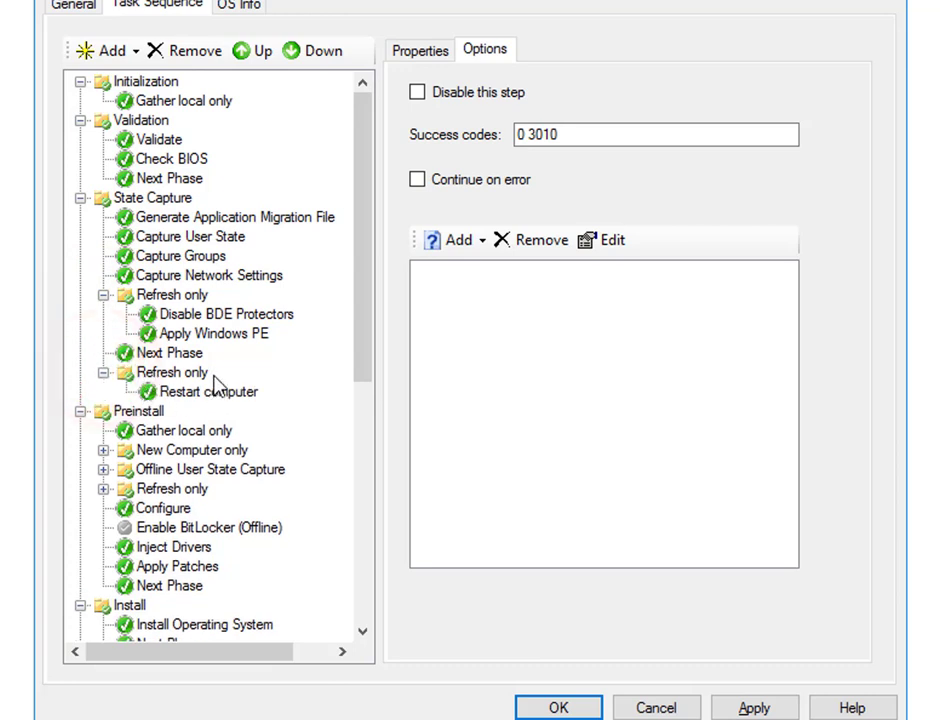
scroll(214, 383, down, 1)
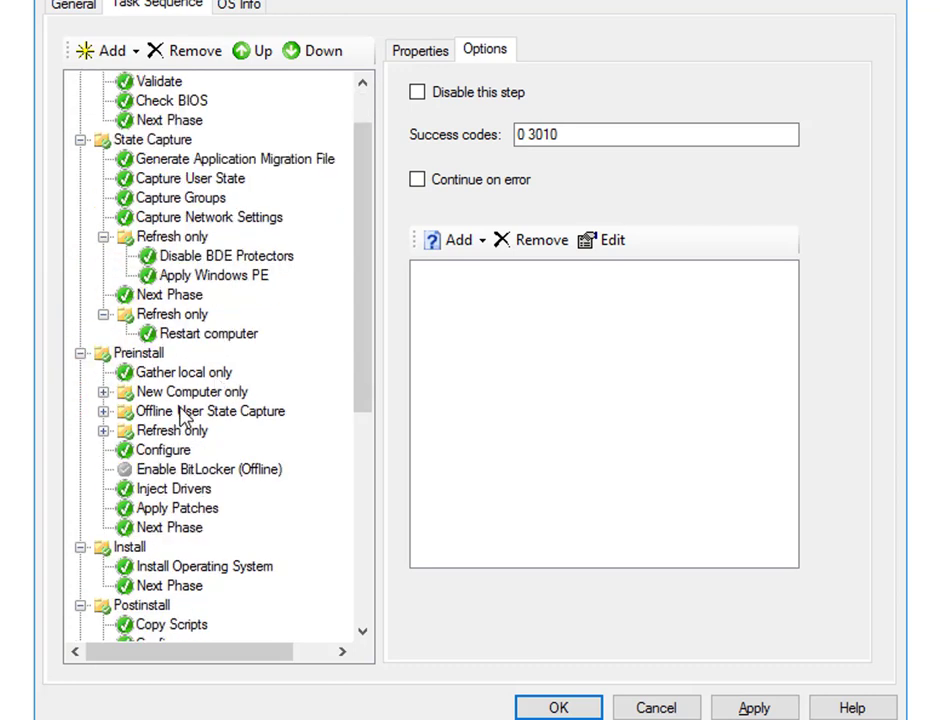
scroll(190, 420, down, 1)
scroll(203, 421, down, 1)
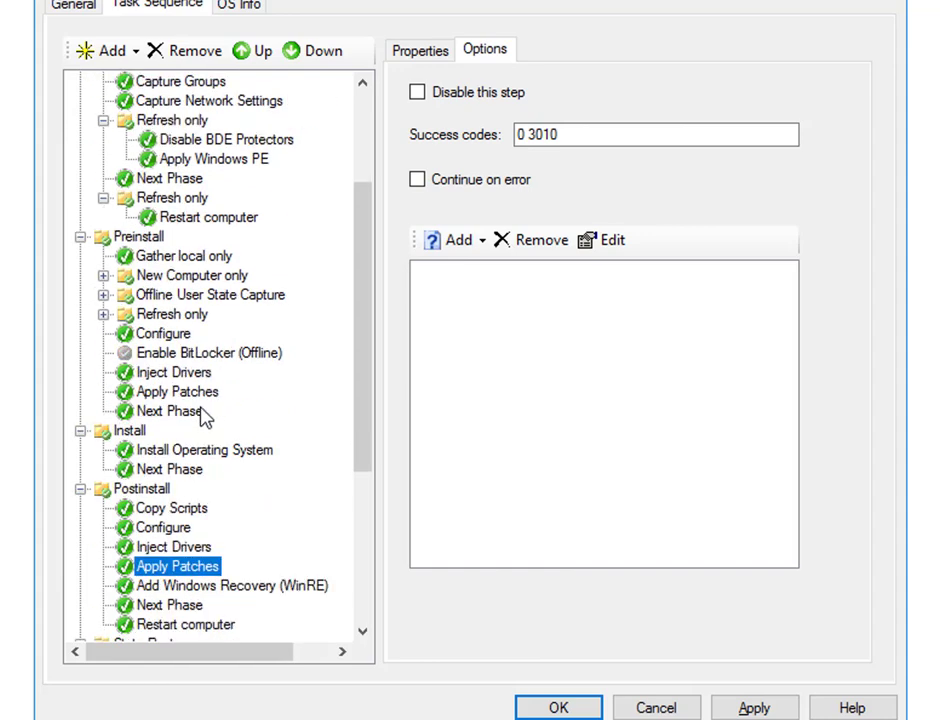
scroll(205, 414, down, 1)
scroll(205, 410, down, 1)
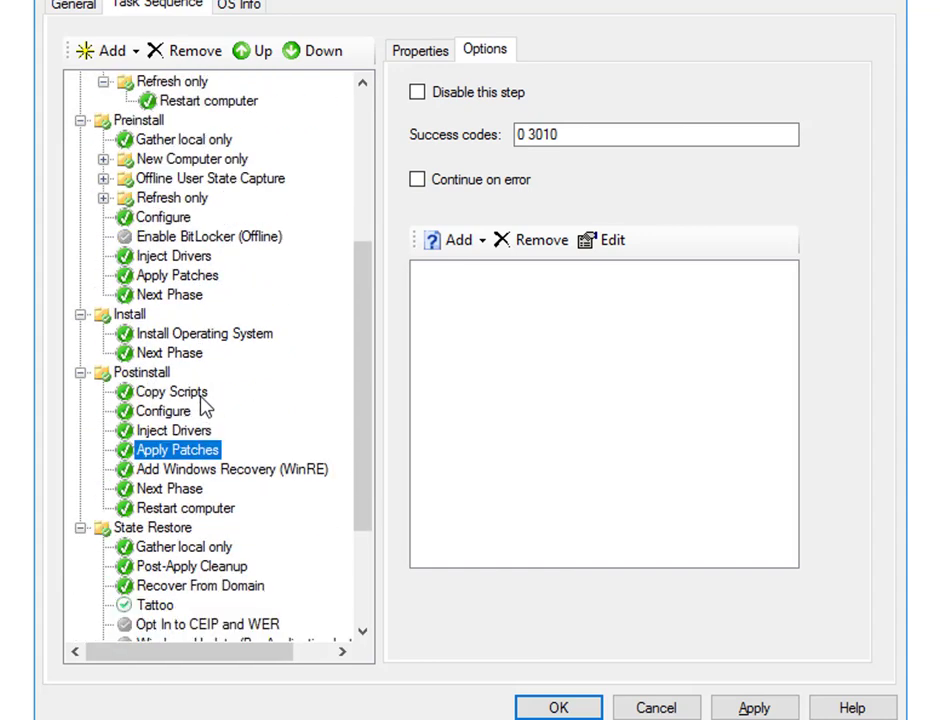
scroll(205, 405, down, 1)
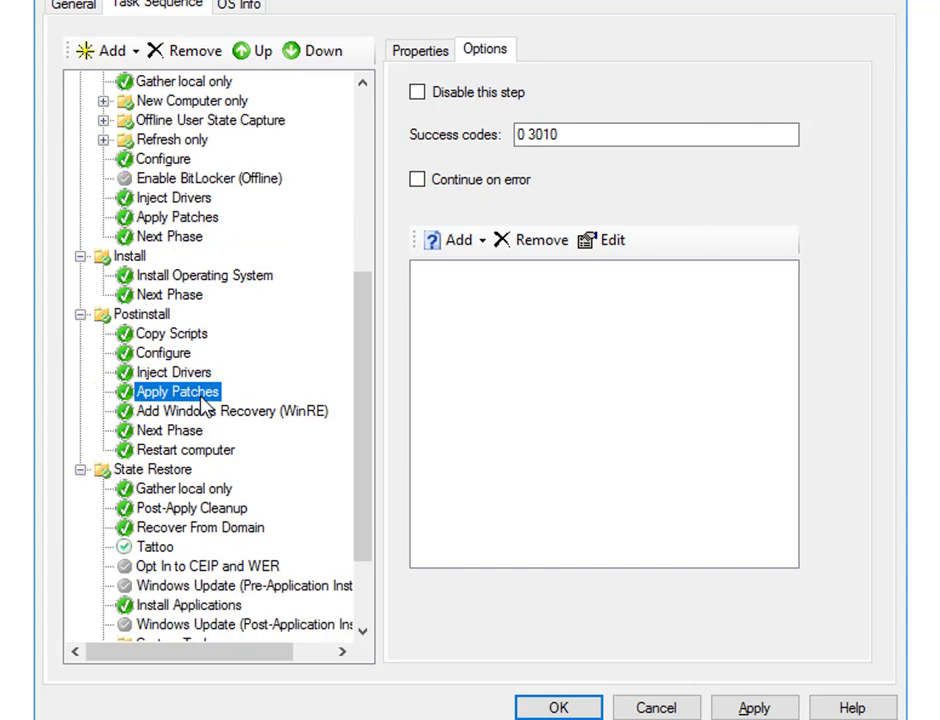
scroll(205, 405, down, 1)
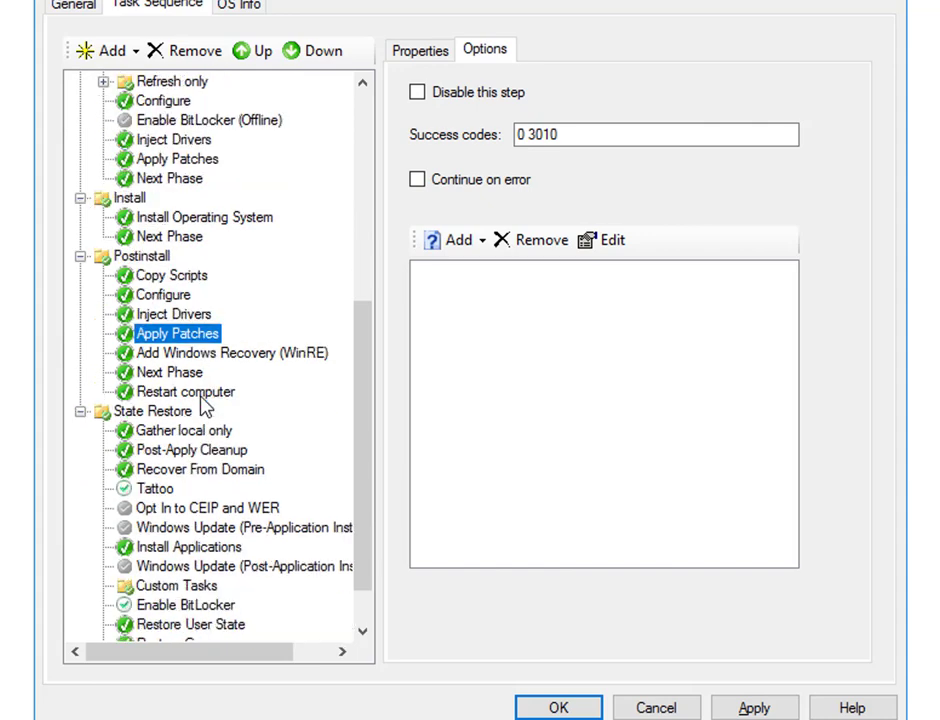
scroll(207, 402, down, 1)
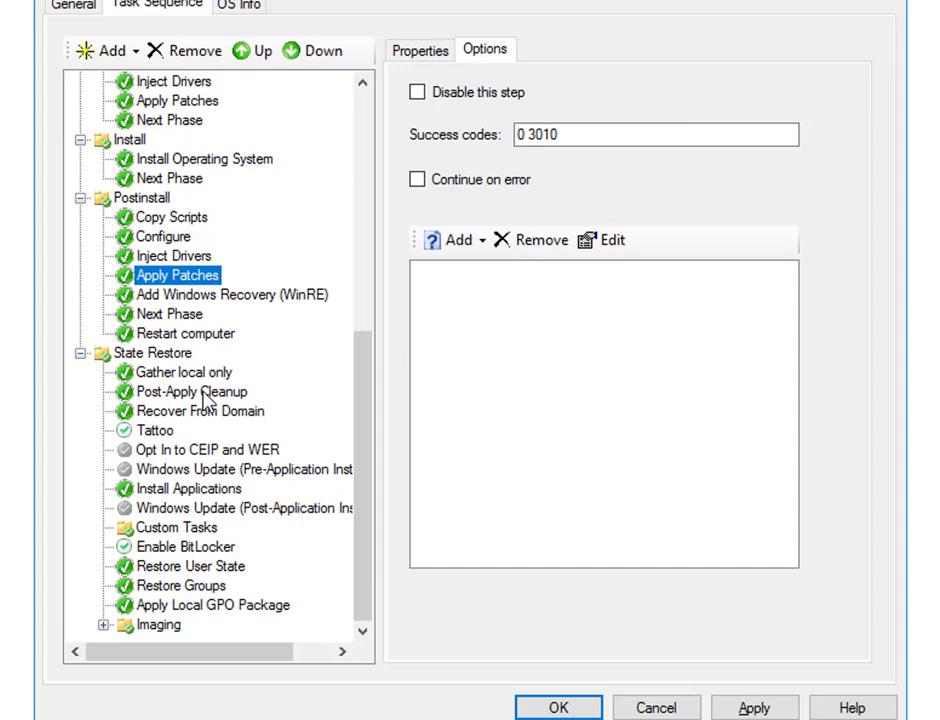
scroll(206, 398, up, 1)
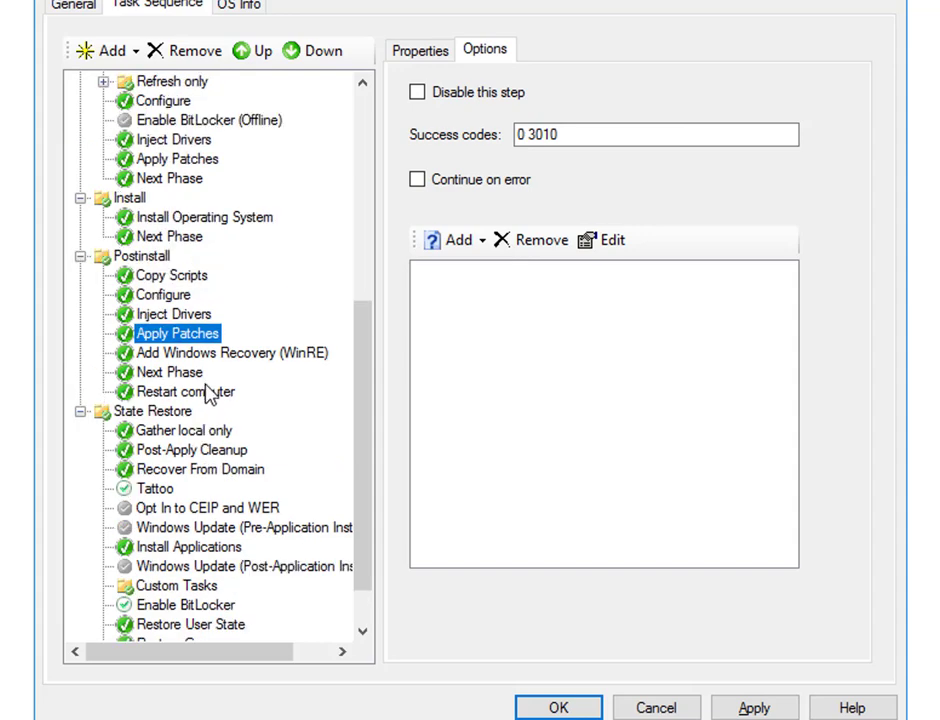
scroll(209, 393, up, 1)
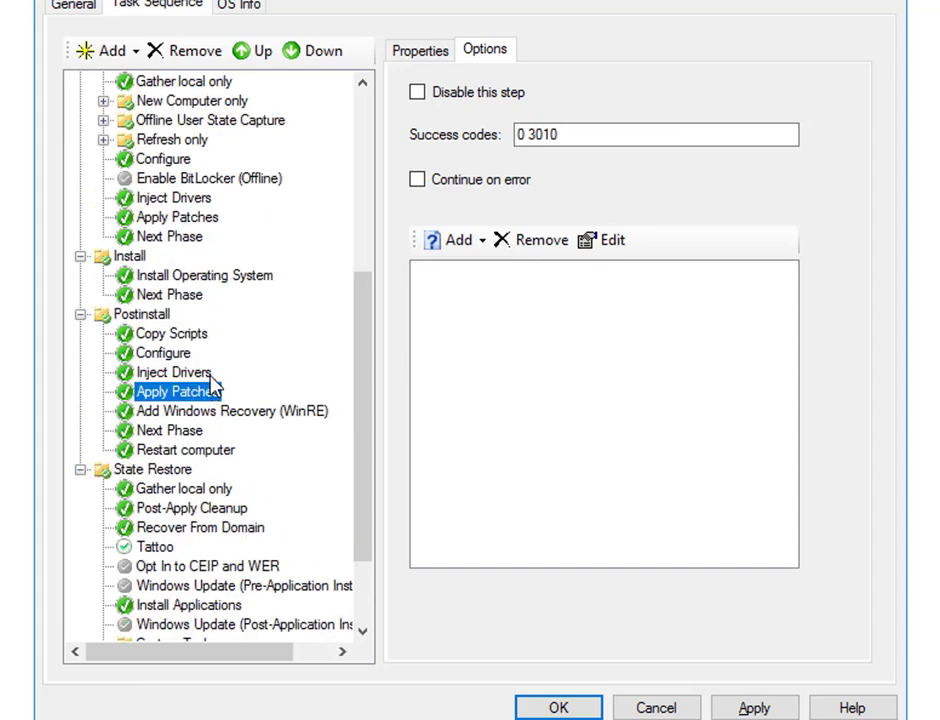
Step: Set the Preinstall Apply Patches selection profile to win 10 pro 64 and apply it
click(207, 217)
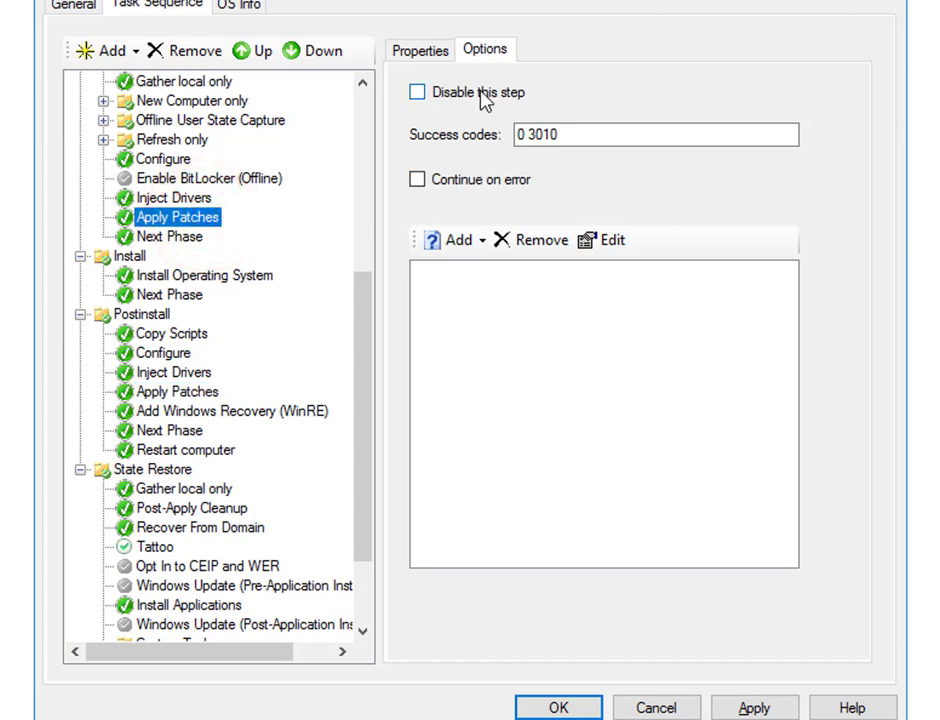
click(438, 62)
click(610, 338)
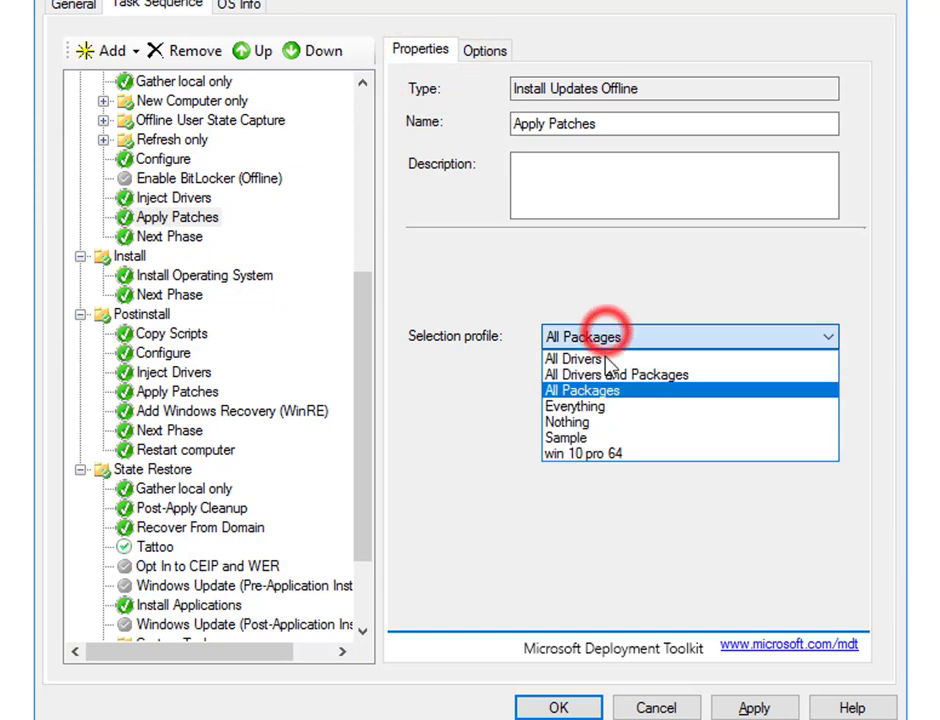
click(590, 447)
click(727, 708)
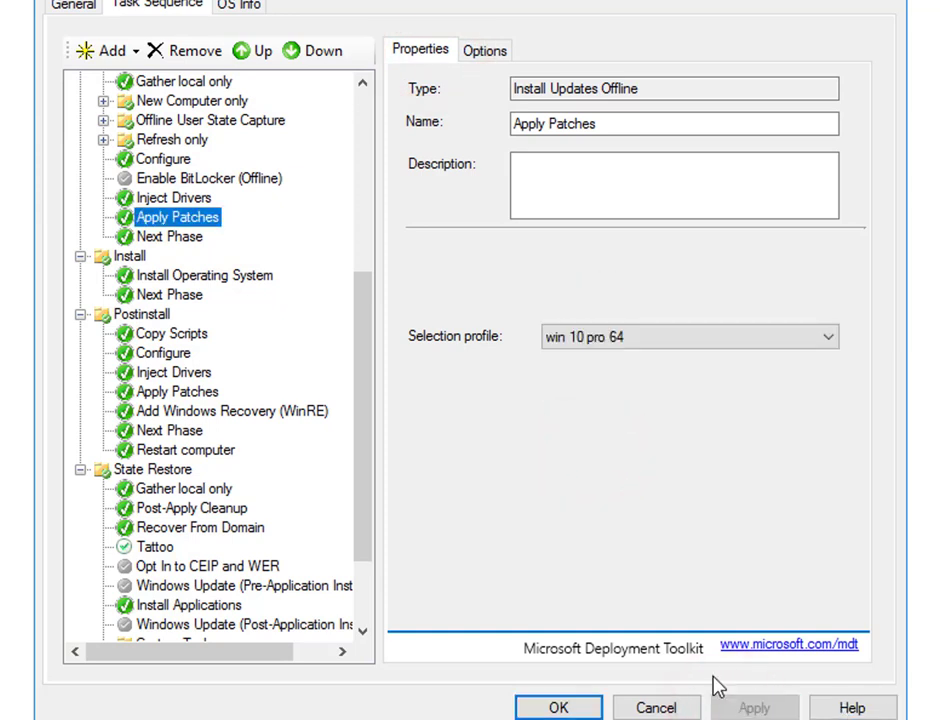
scroll(200, 233, up, 2)
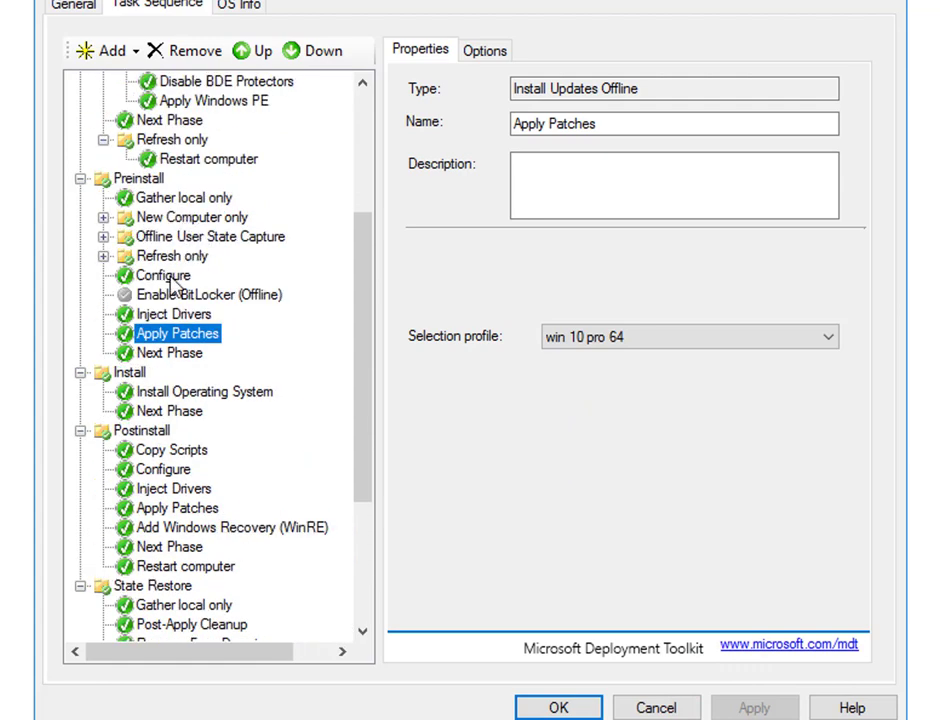
scroll(213, 340, down, 1)
scroll(222, 329, down, 1)
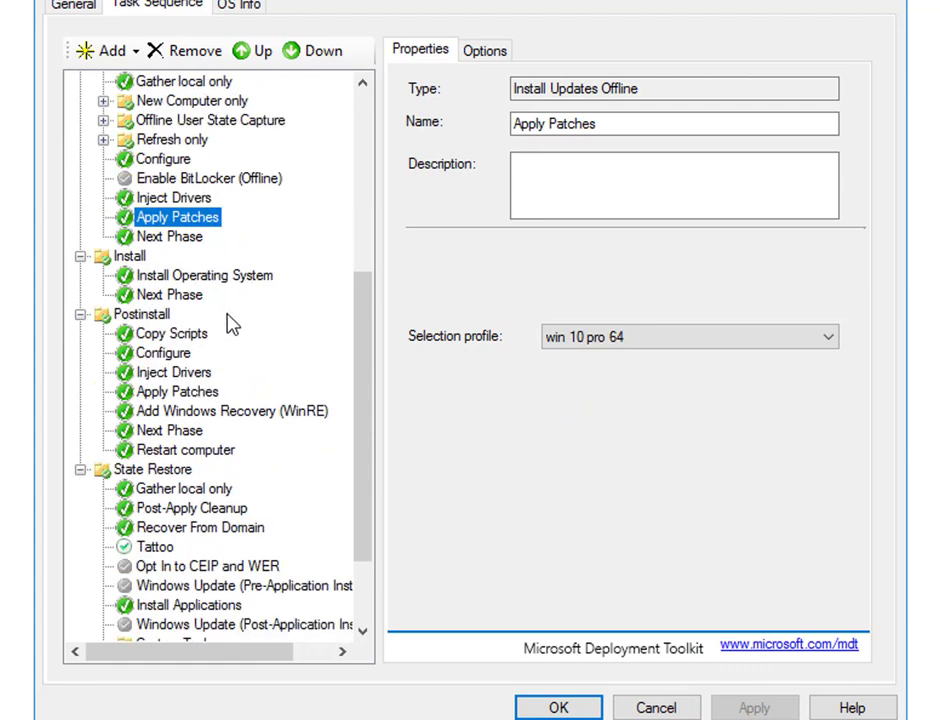
scroll(230, 323, down, 1)
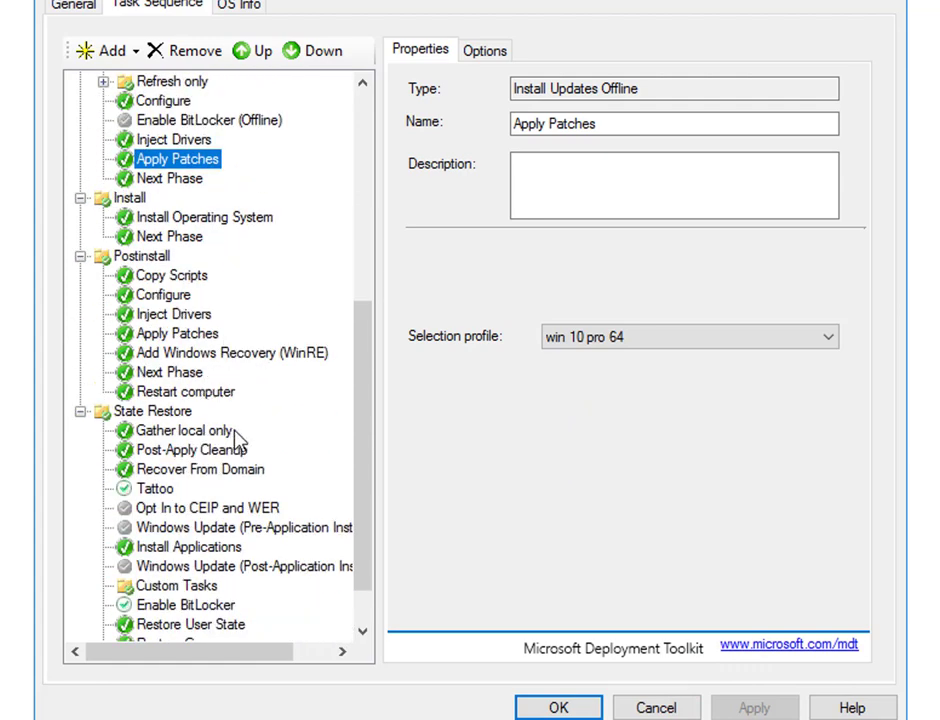
scroll(240, 436, down, 1)
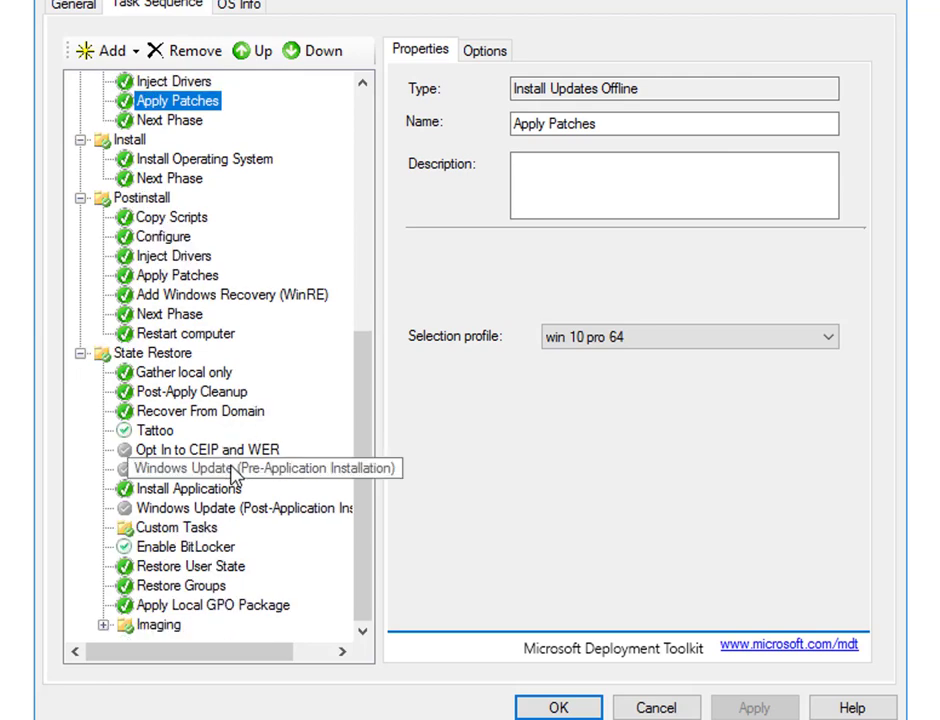
Step: Enable the Windows Update (Pre-Application Installation) step and apply the change
click(232, 470)
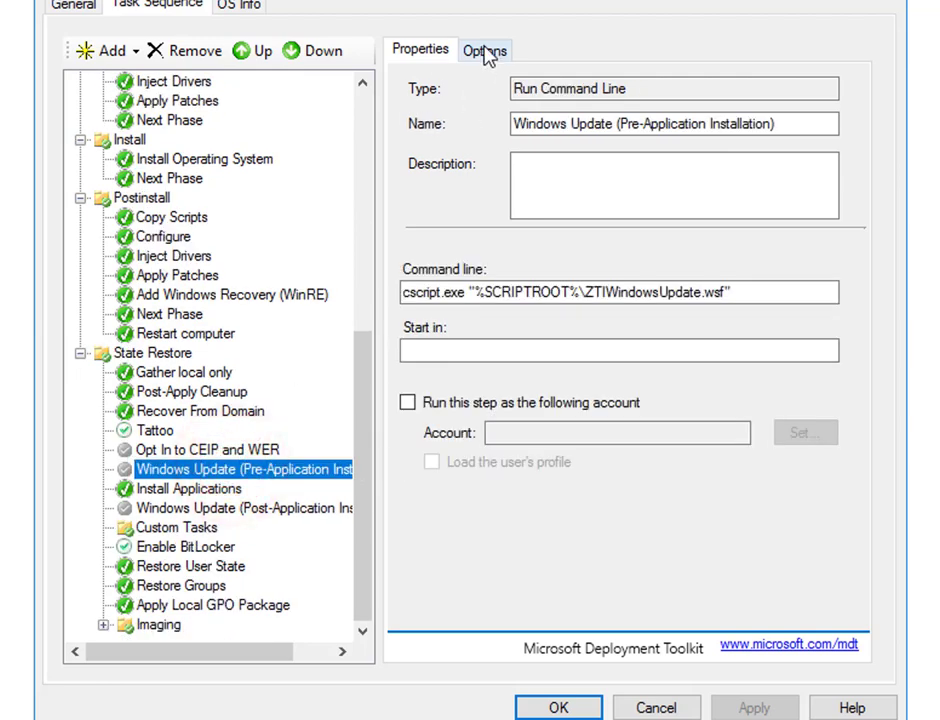
click(485, 50)
click(440, 94)
click(756, 708)
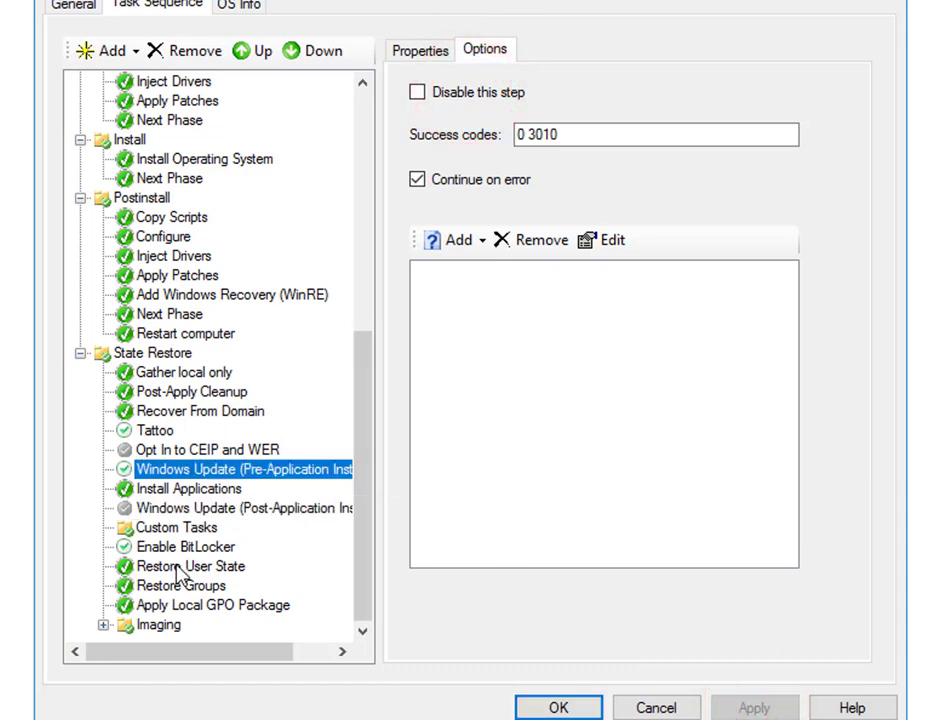
Step: Enable the Windows Update (Post-Application Installation) step and apply the change
click(252, 509)
click(468, 92)
click(754, 708)
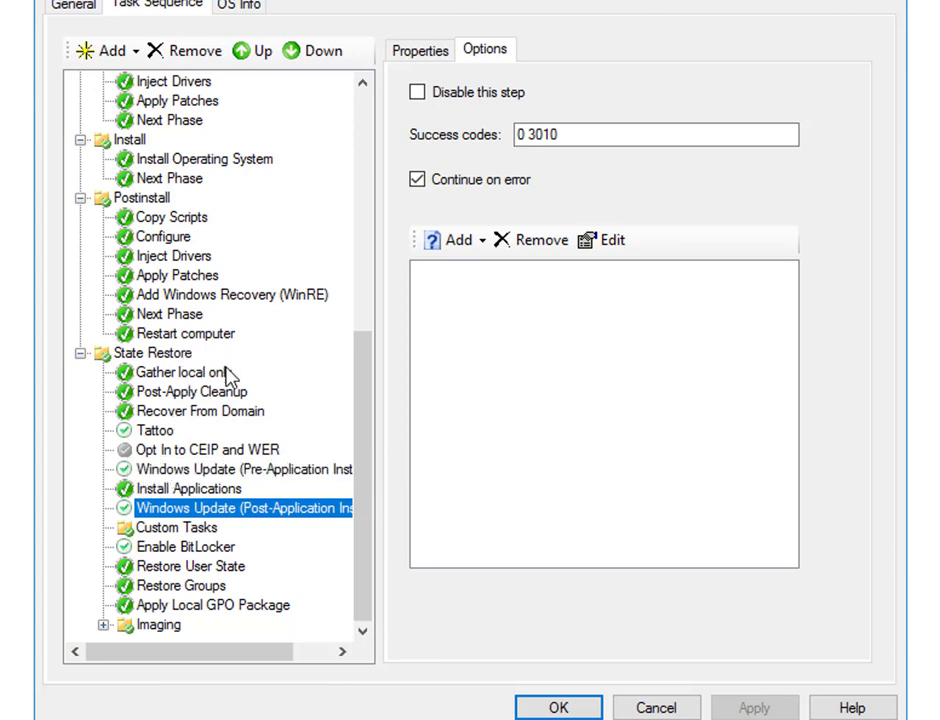
click(93, 50)
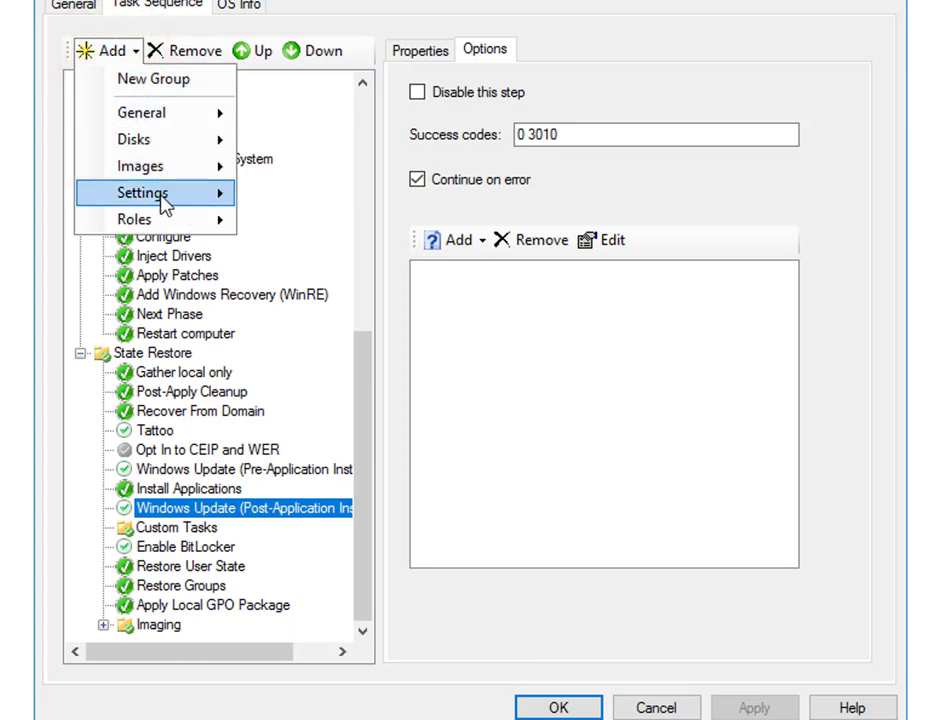
Step: Add a General > Install Application step set to one application, listing chrome, VLC and Office 2019
mouse_move(188, 203)
mouse_move(195, 118)
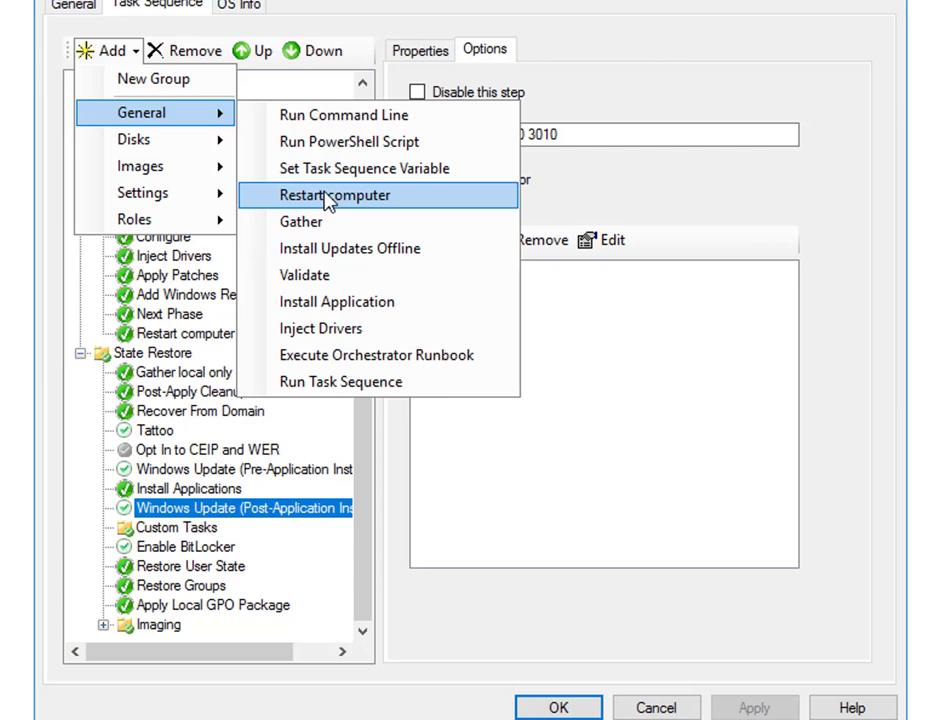
click(341, 302)
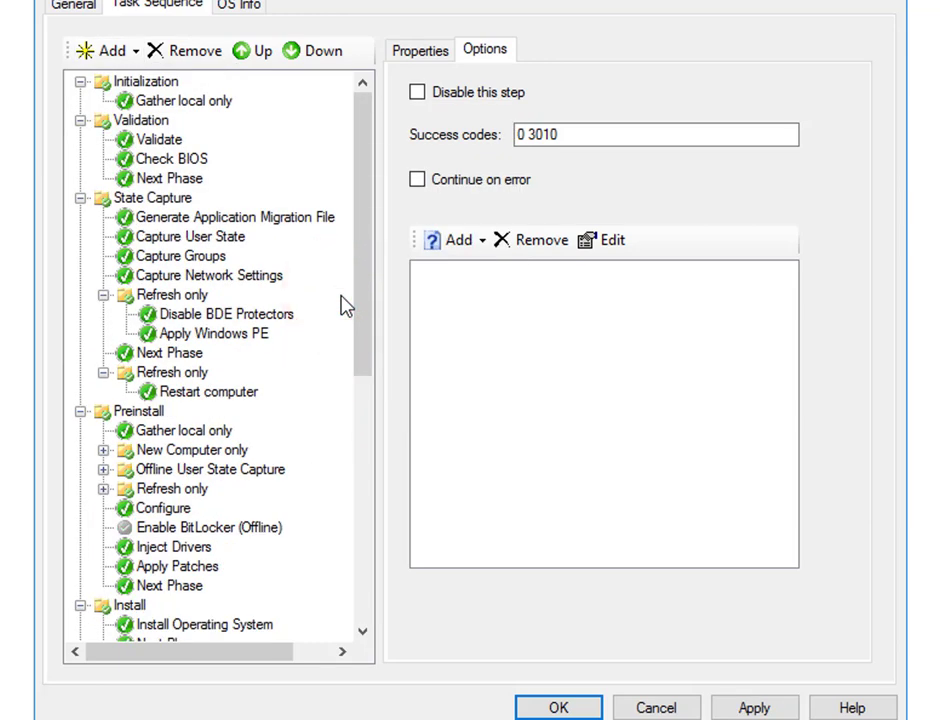
click(415, 52)
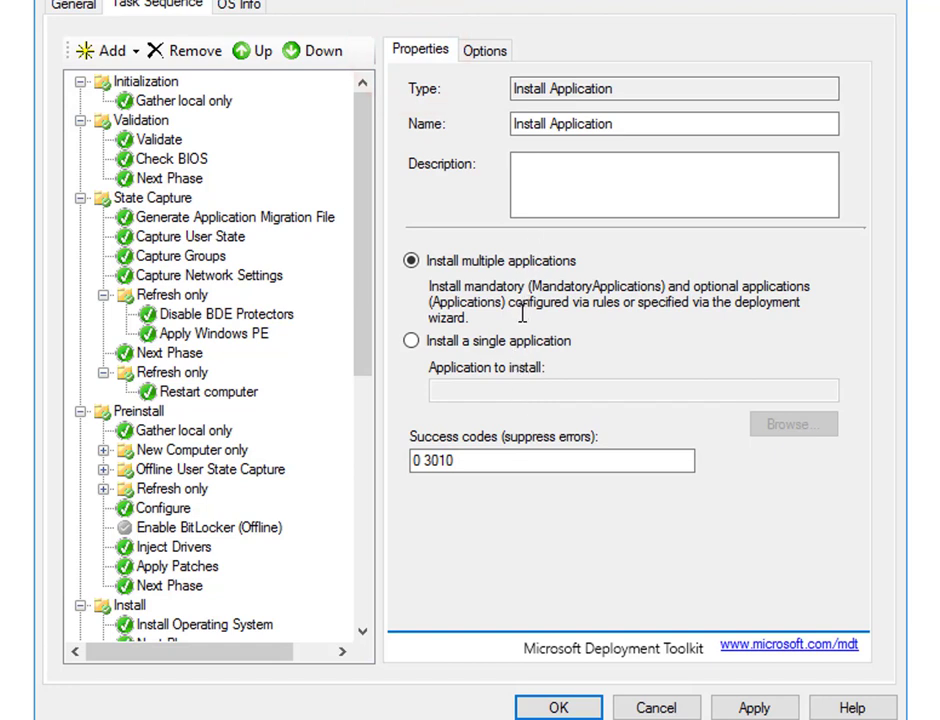
click(487, 349)
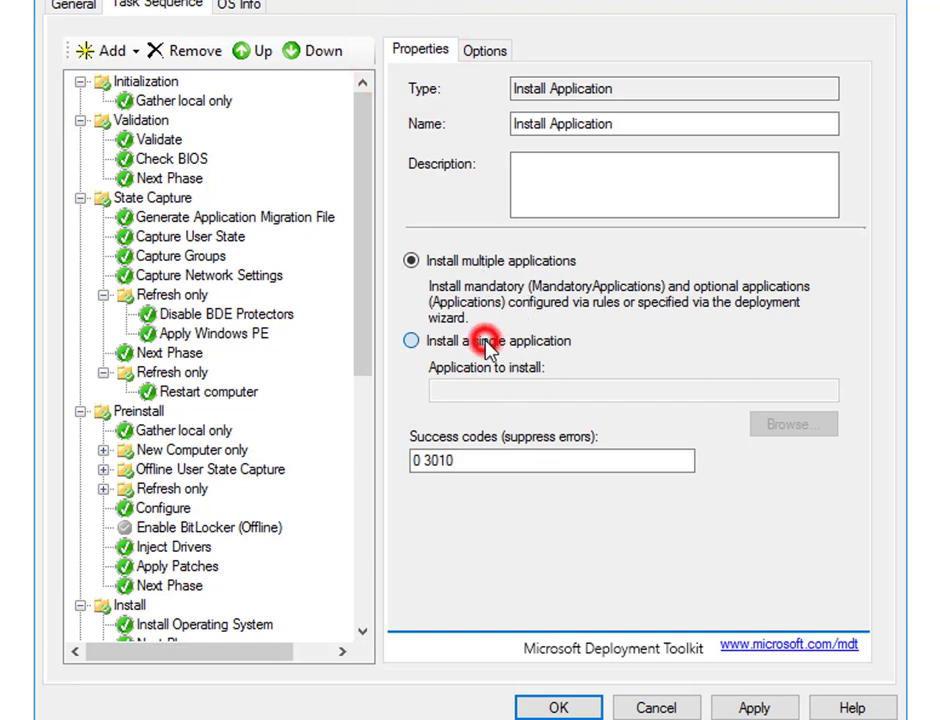
click(757, 428)
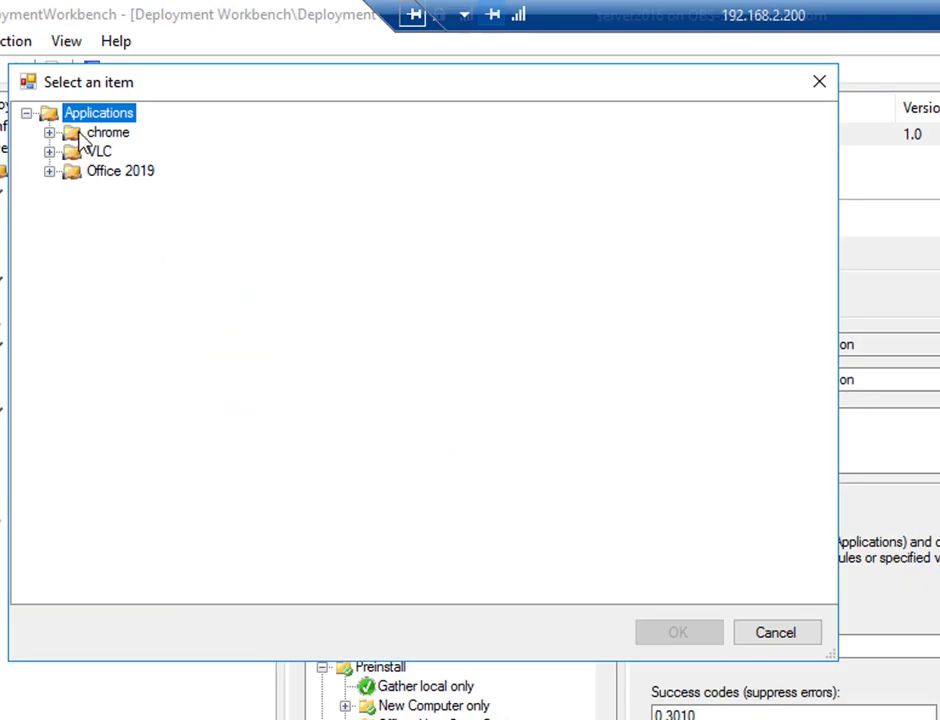
Step: Pick Google Chrome from the chrome folder as the step's application and apply it
click(71, 132)
click(49, 132)
click(133, 156)
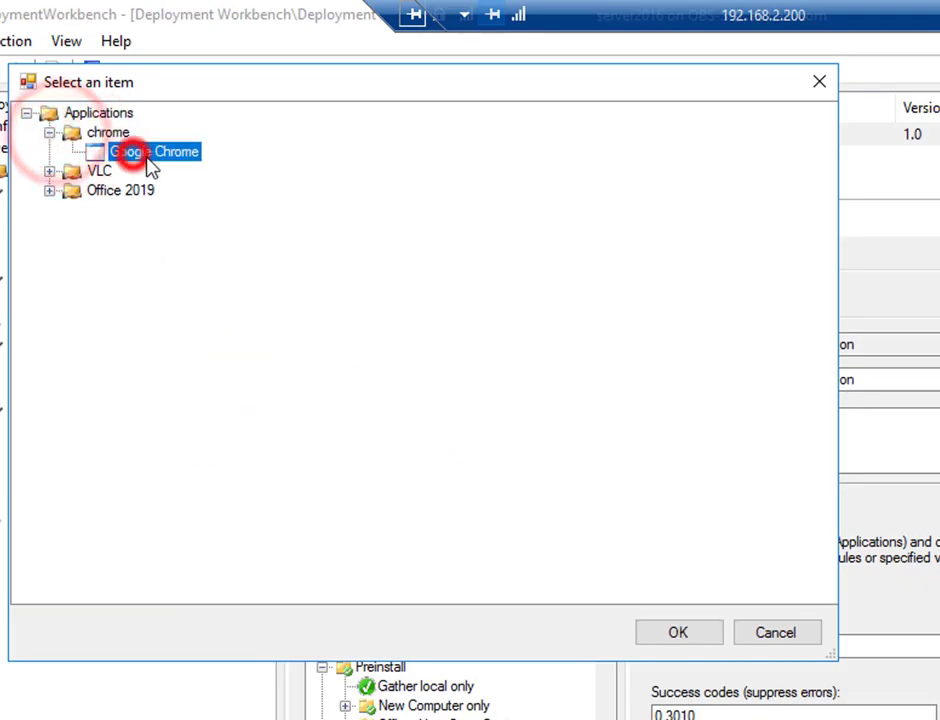
click(676, 634)
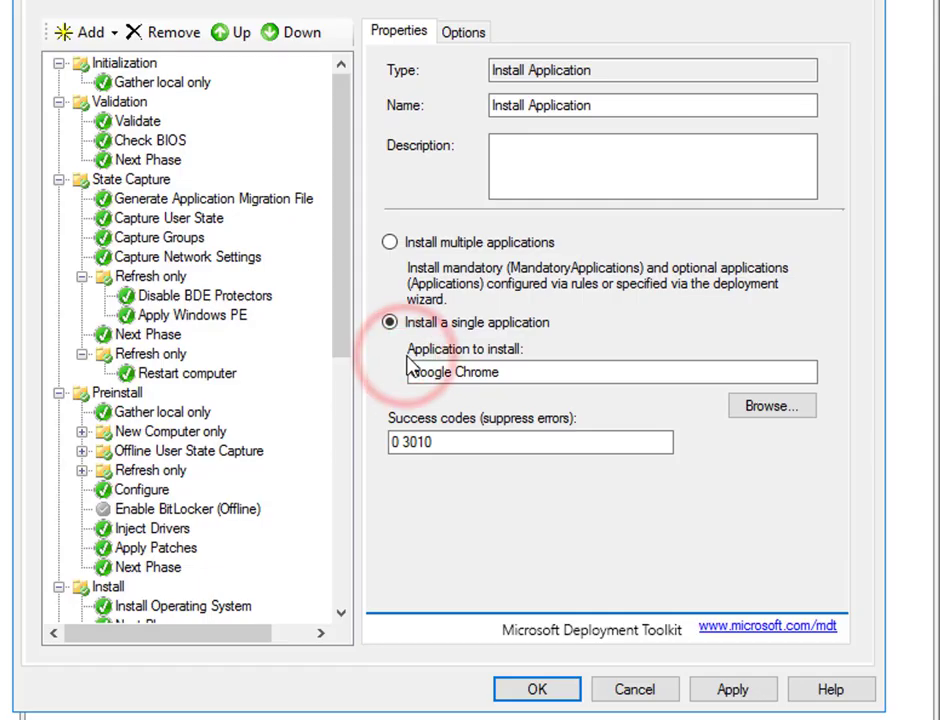
click(718, 690)
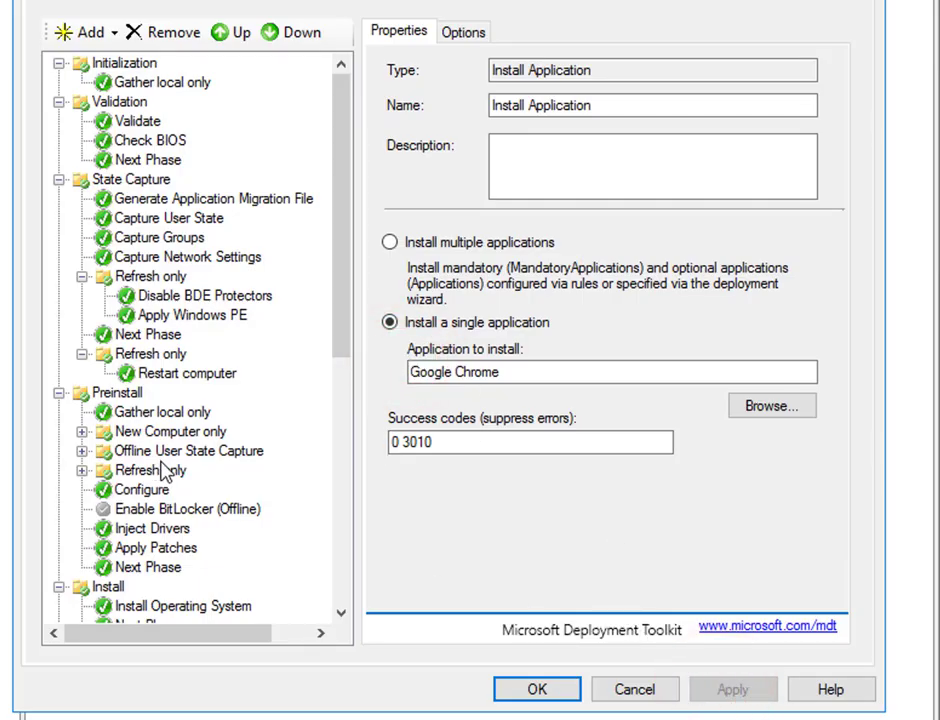
scroll(165, 472, down, 3)
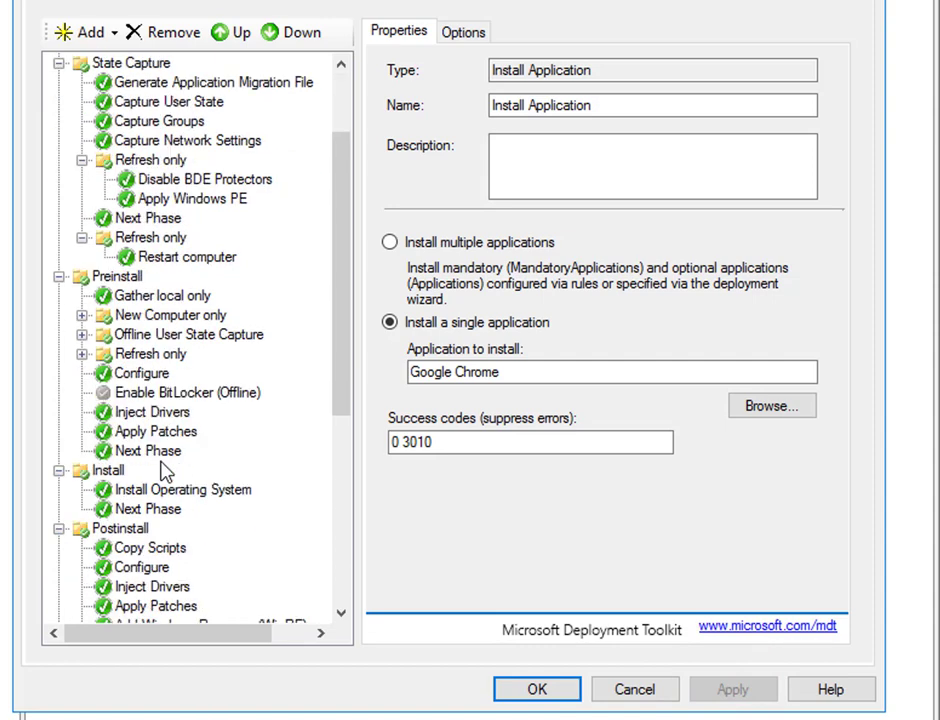
scroll(165, 472, down, 1)
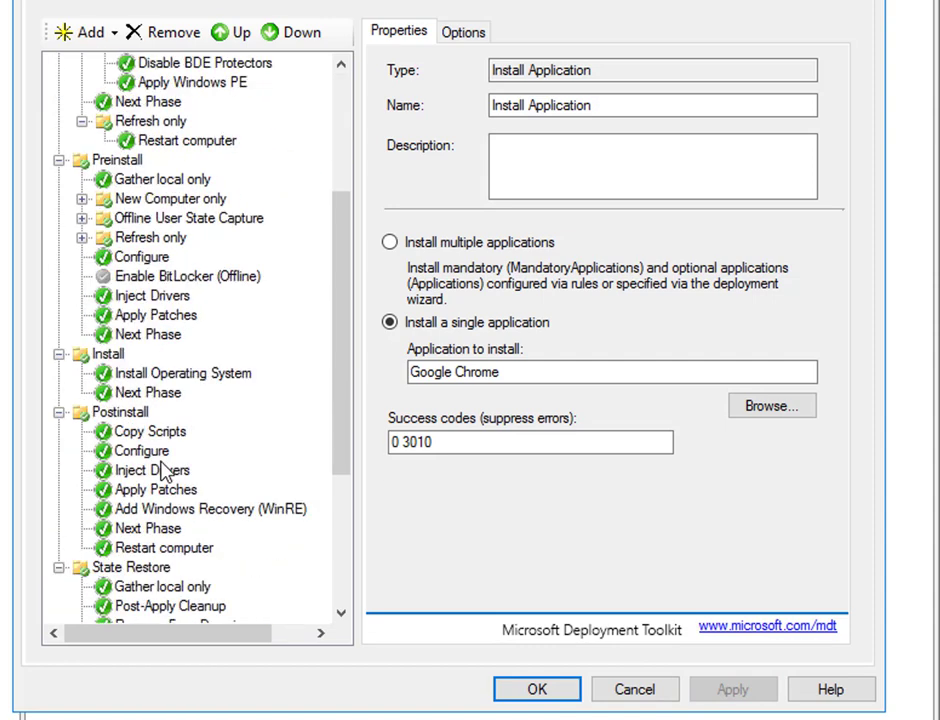
scroll(160, 472, down, 2)
scroll(185, 490, down, 2)
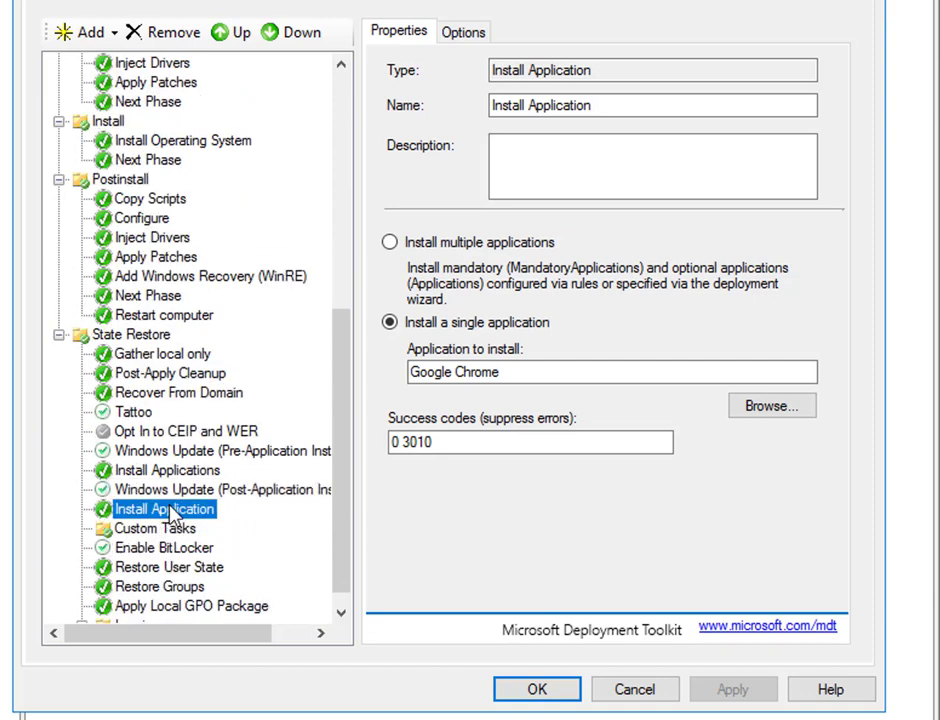
Step: Add a New Group after the Install Application step, apply it, and select its default name
click(98, 34)
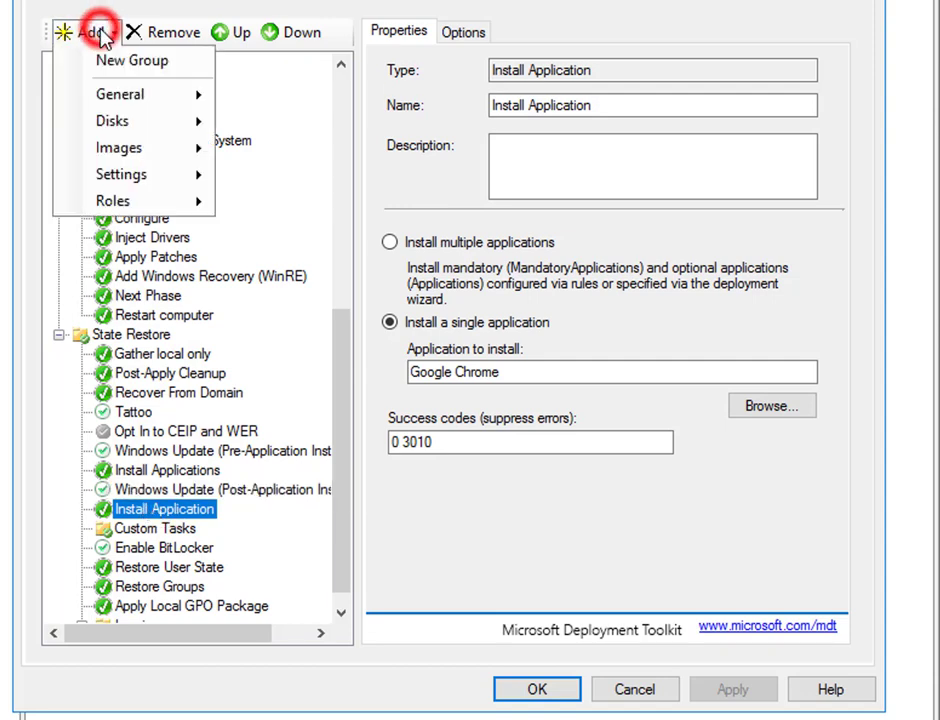
click(132, 62)
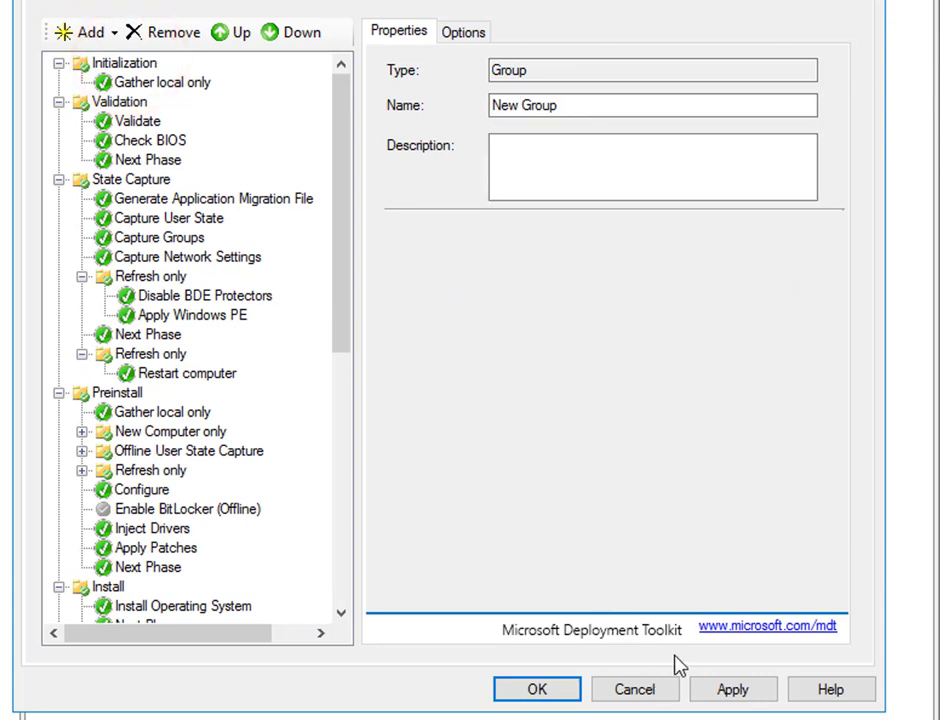
click(716, 689)
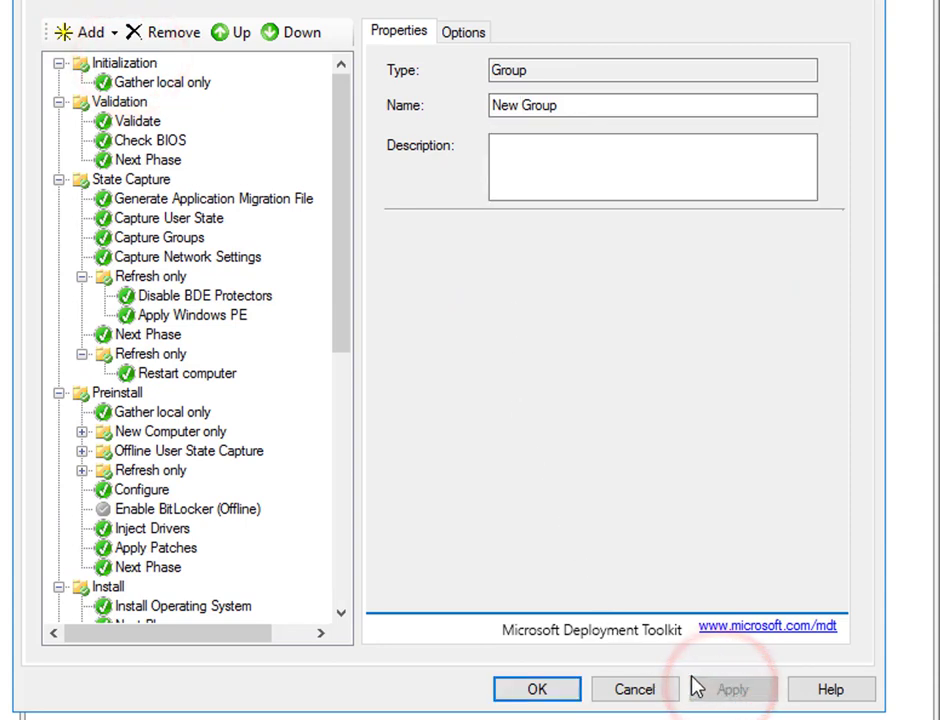
click(576, 105)
drag(576, 105, 510, 107)
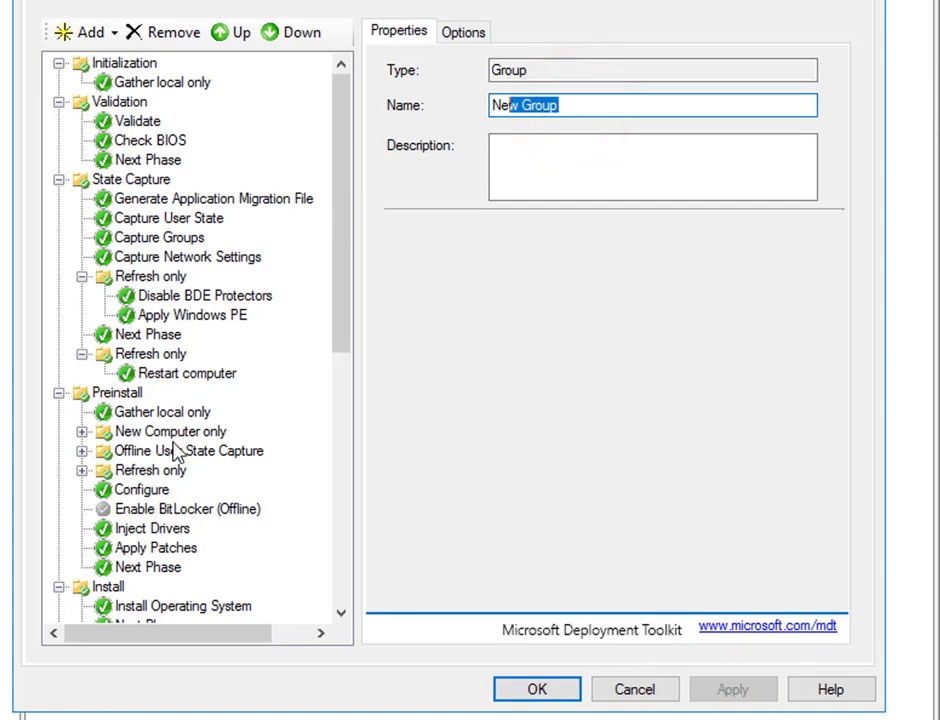
Step: Select New Group under State Restore and bring up the Add list of step types
scroll(165, 450, down, 1)
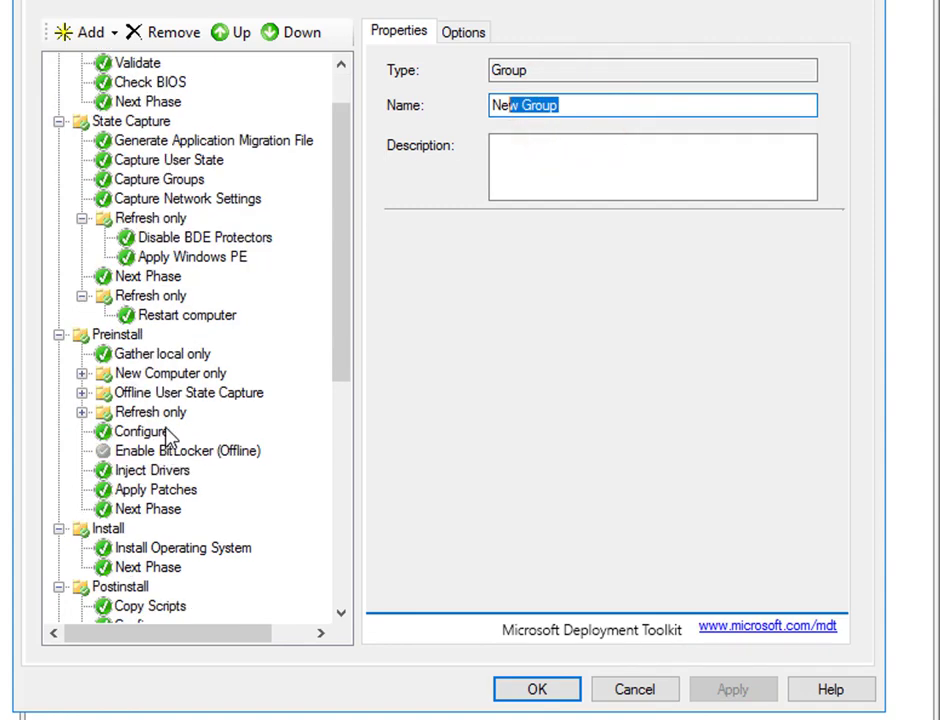
scroll(168, 437, down, 2)
scroll(168, 437, up, 1)
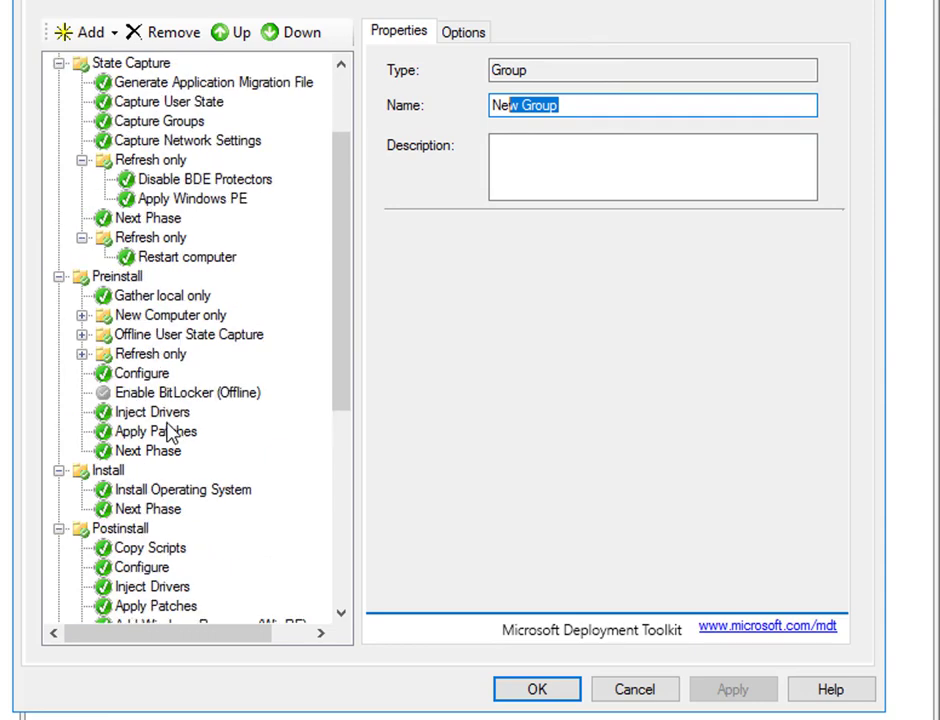
scroll(170, 432, down, 2)
scroll(170, 430, down, 5)
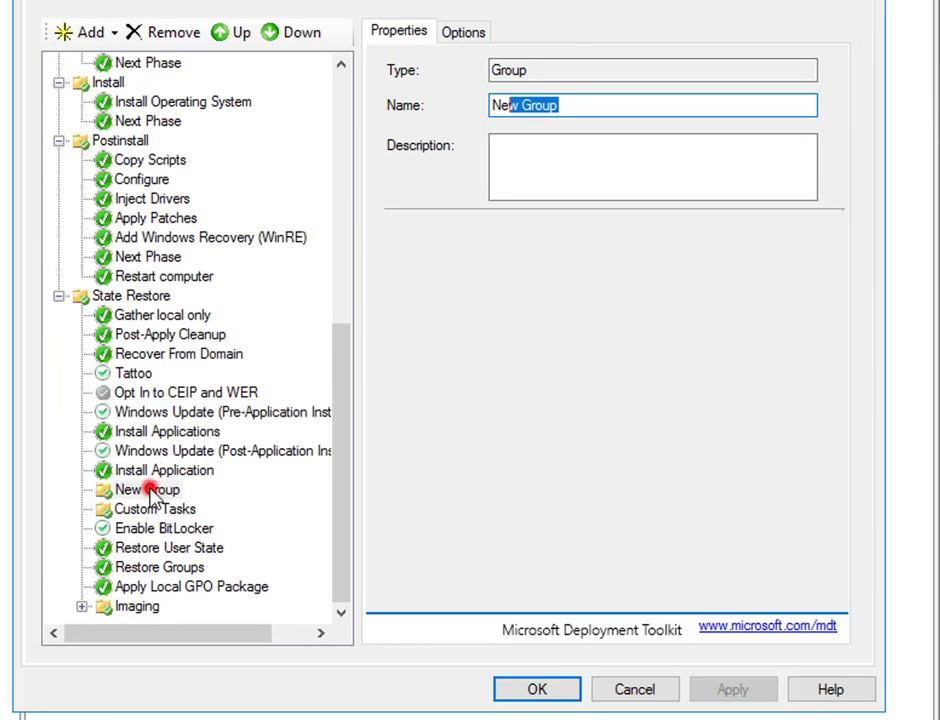
click(152, 490)
right_click(157, 496)
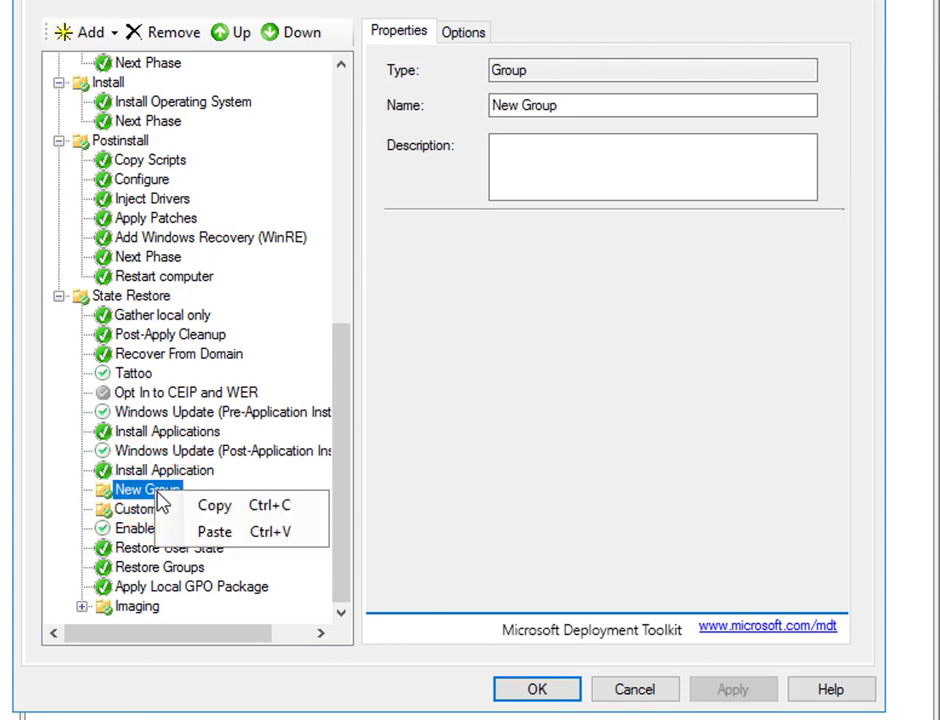
click(113, 33)
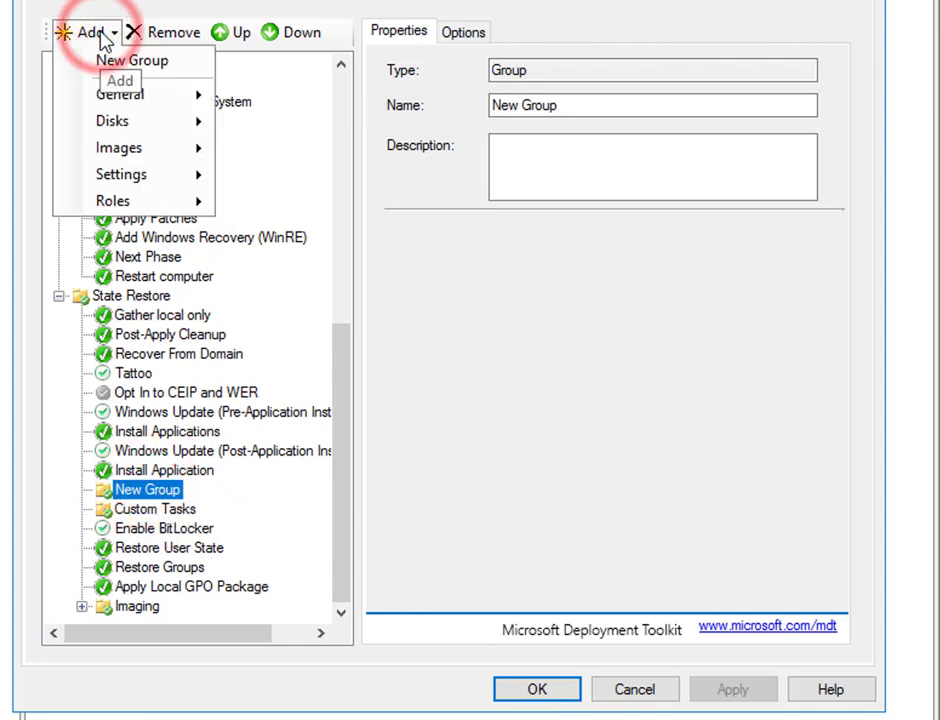
click(80, 494)
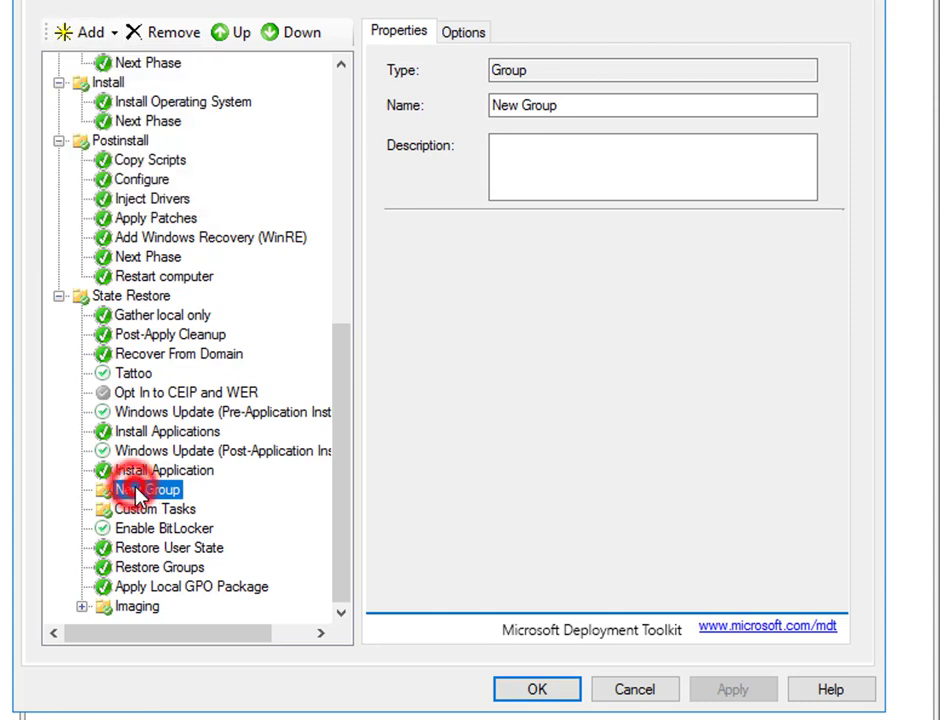
click(97, 33)
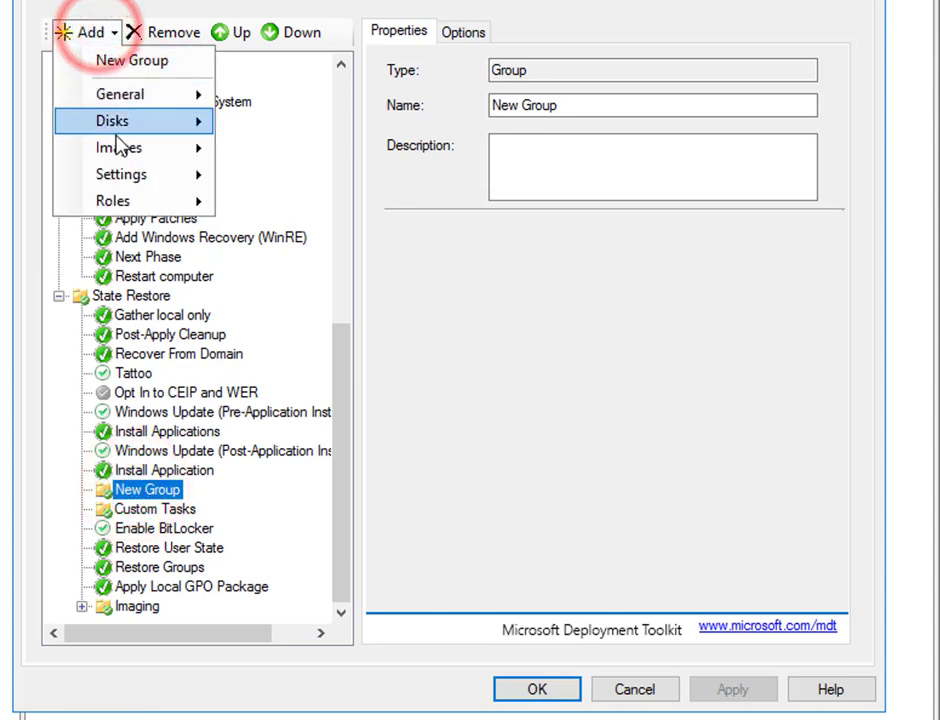
Step: Add an Install Application step to New Group set to install a single application
mouse_move(127, 95)
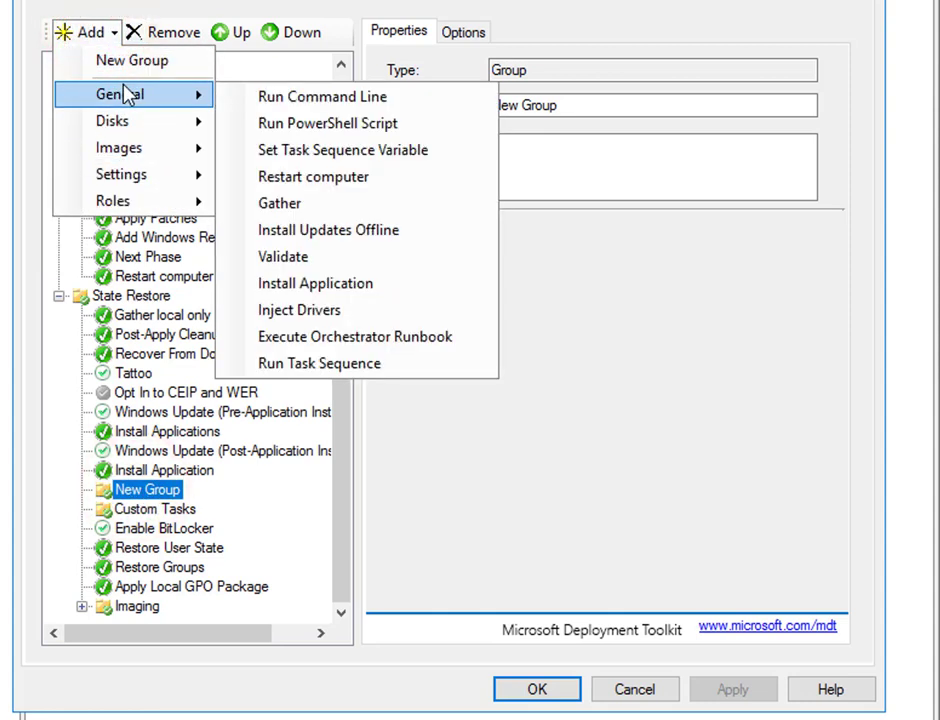
click(340, 286)
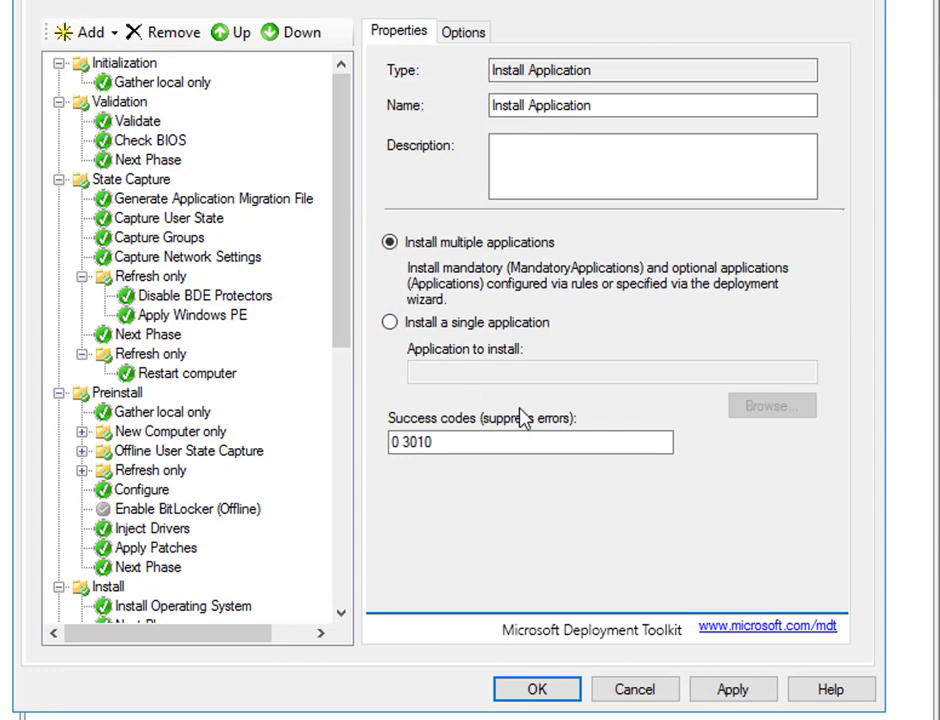
click(463, 31)
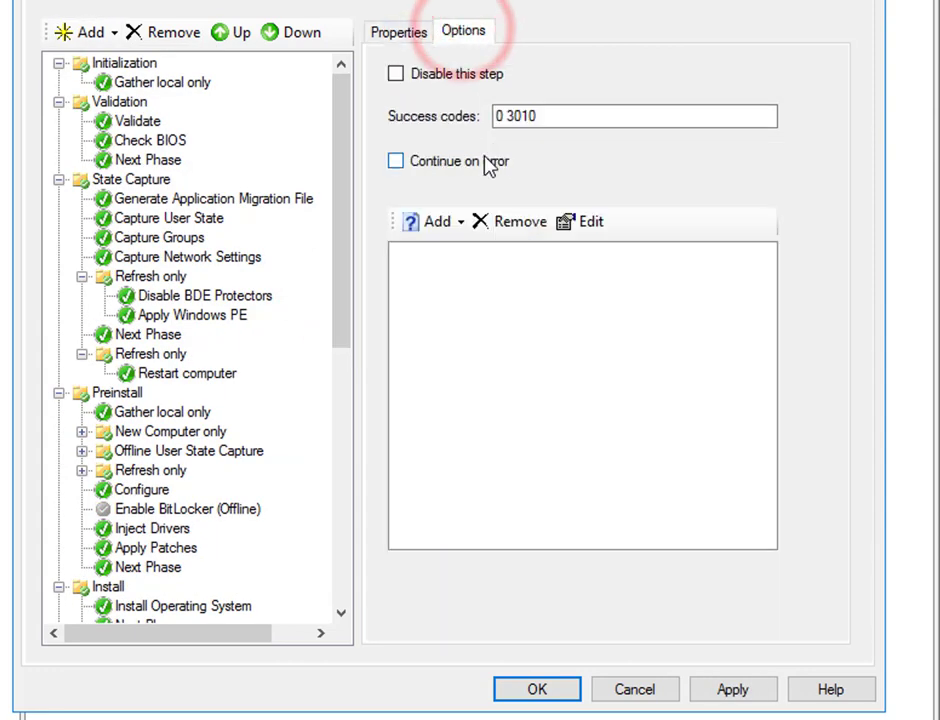
click(422, 32)
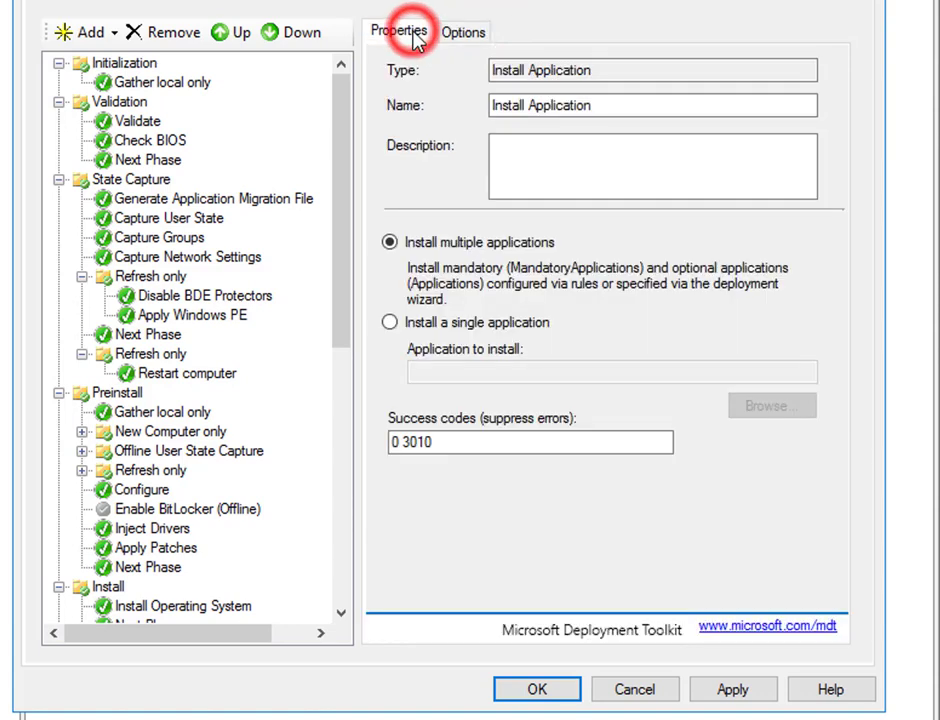
click(455, 322)
click(763, 408)
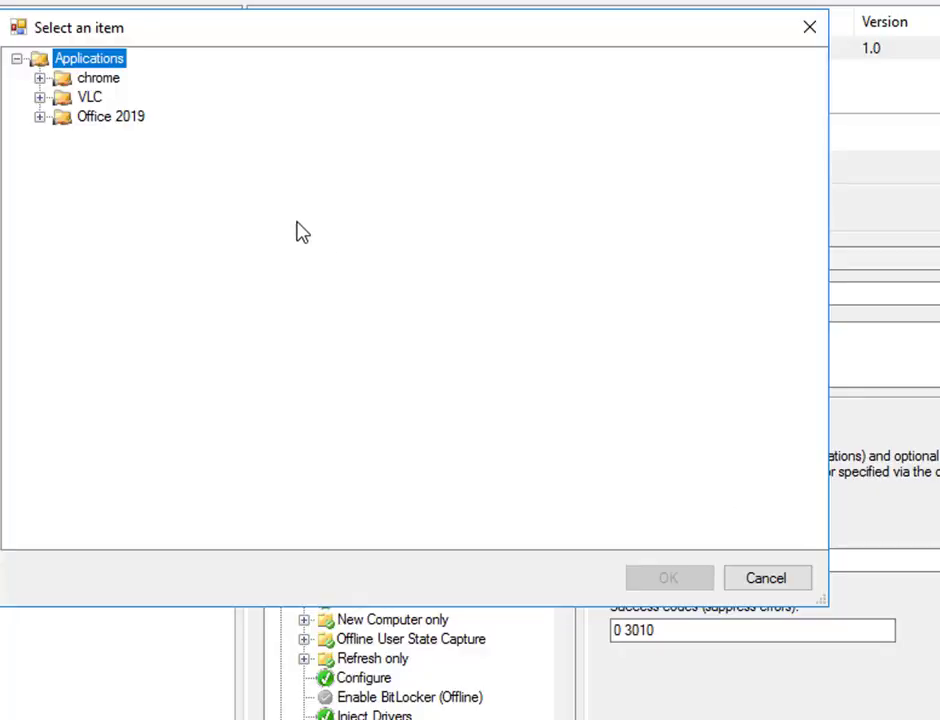
Step: Choose VLC from its folder as the step's application and apply the settings
double_click(100, 97)
click(118, 116)
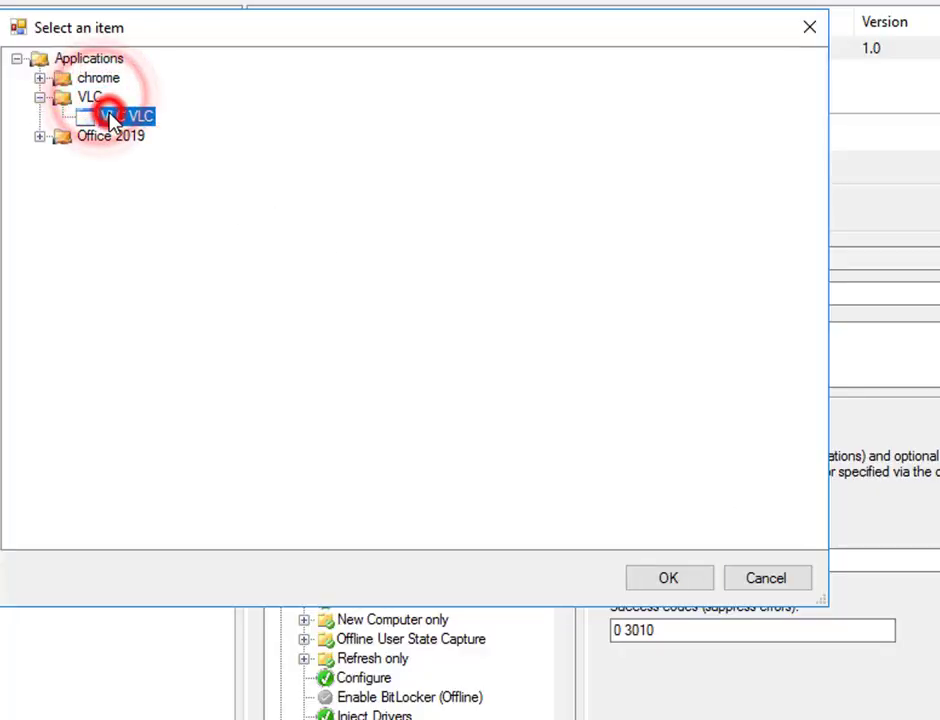
click(658, 577)
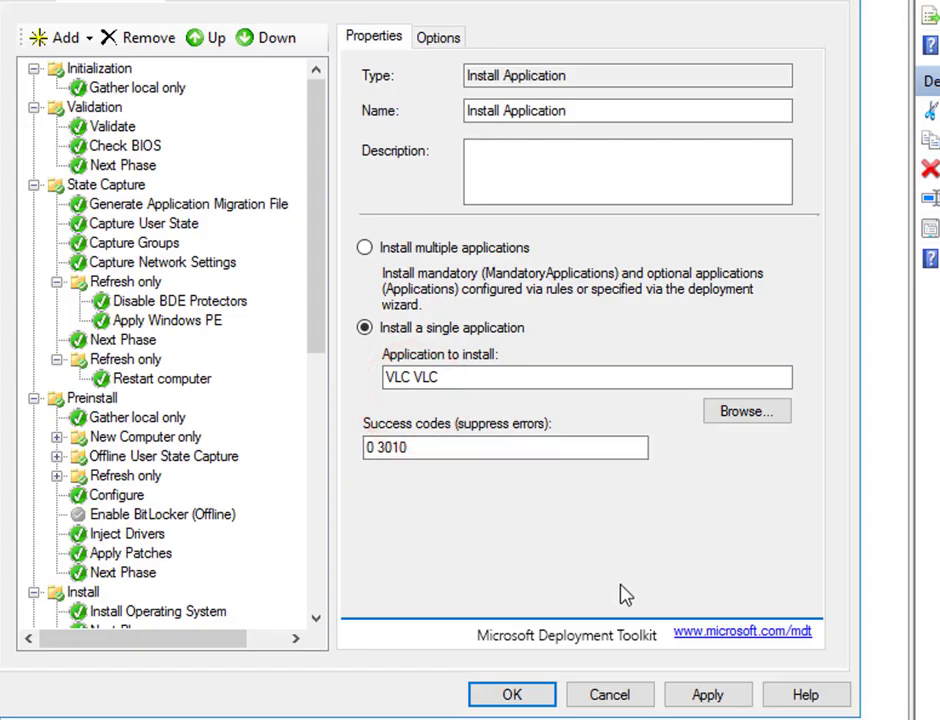
click(442, 38)
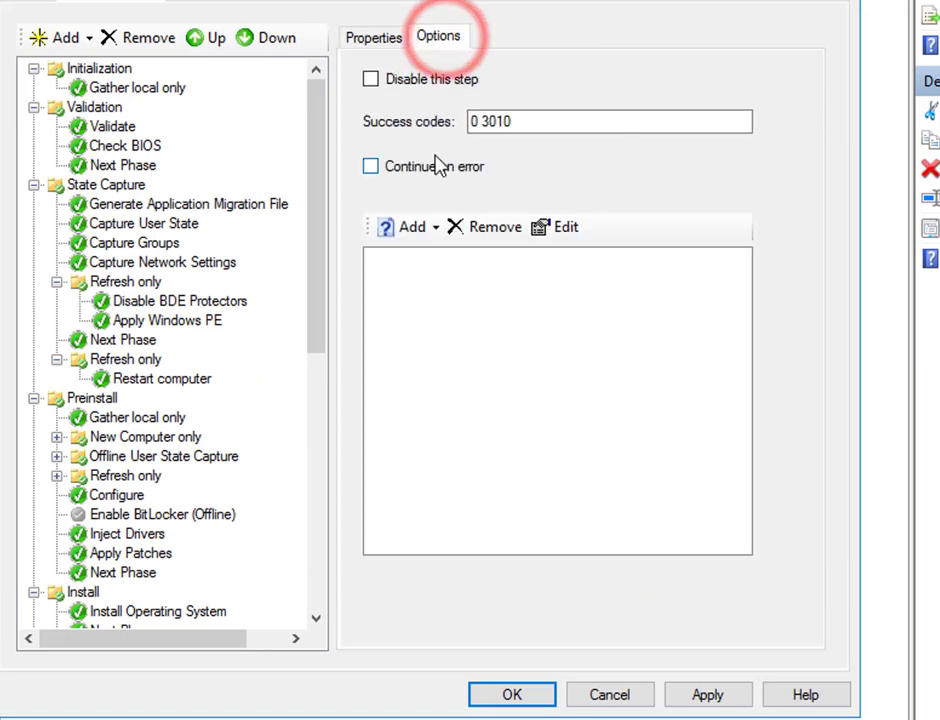
click(376, 40)
click(720, 695)
click(508, 697)
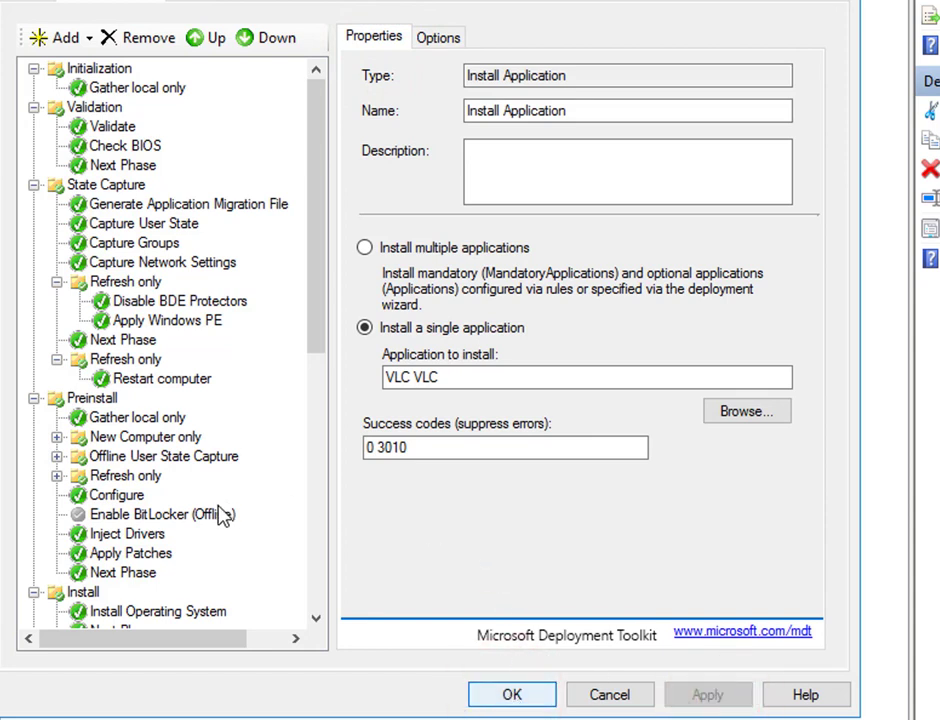
click(57, 36)
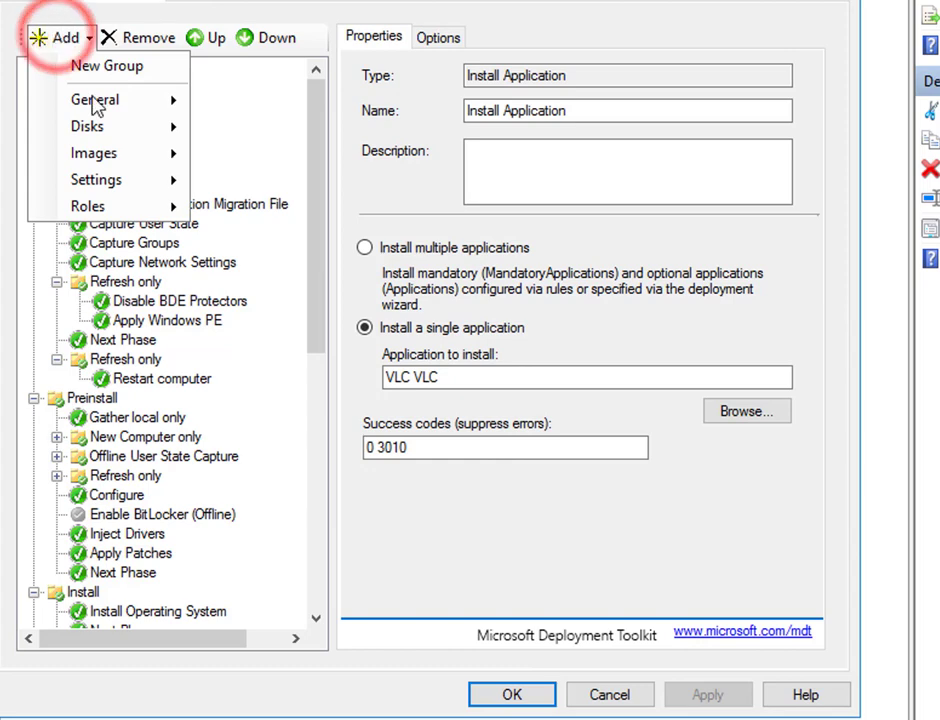
Step: Add a second Install Application step to New Group for the single application Microsoft Office 2019
mouse_move(100, 99)
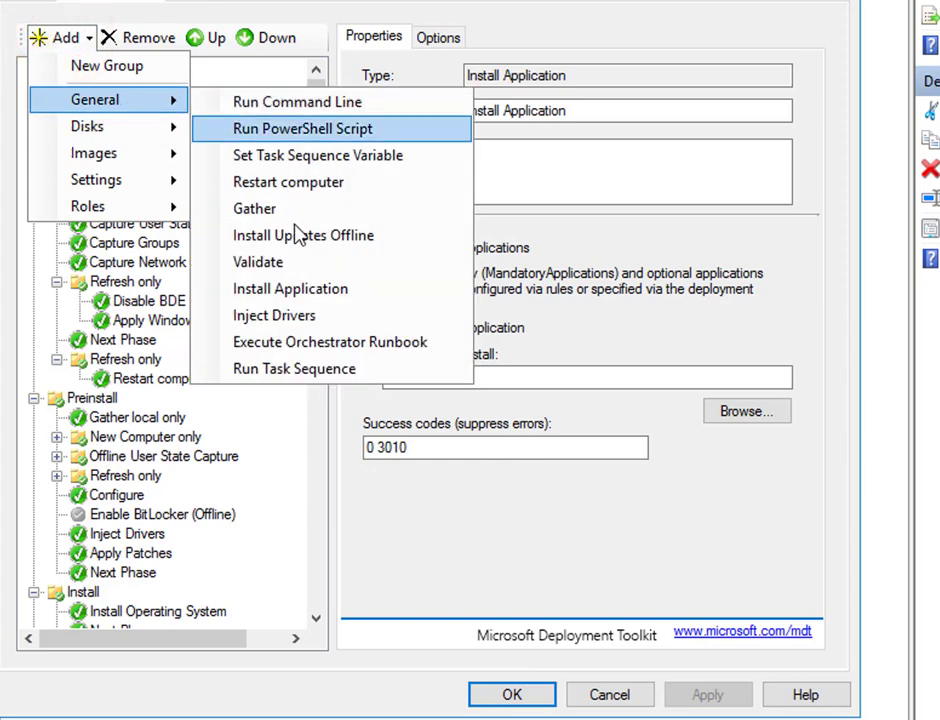
click(305, 289)
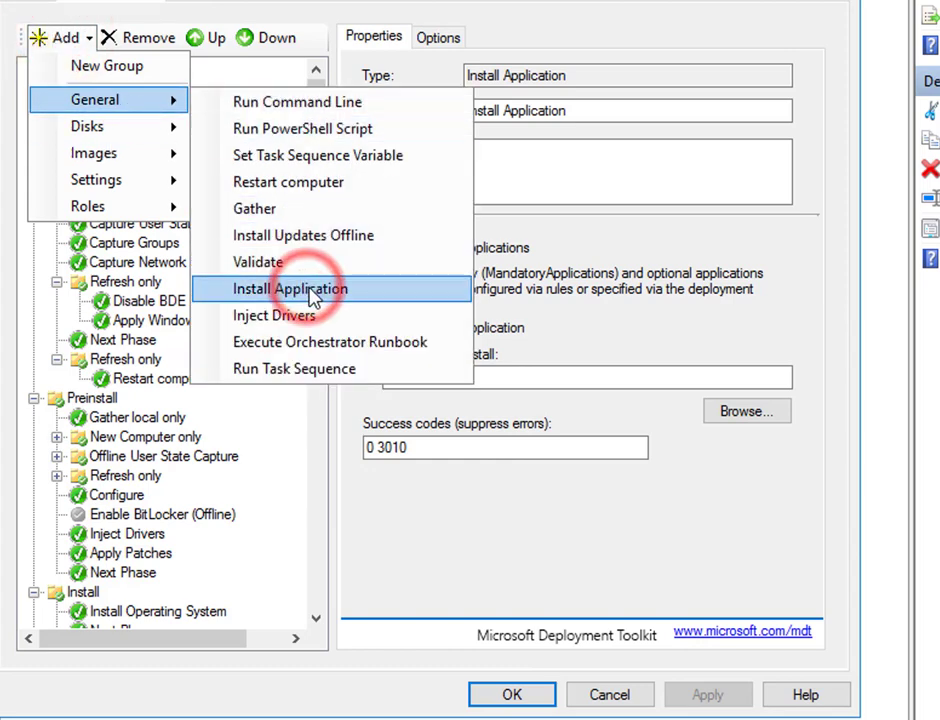
click(431, 334)
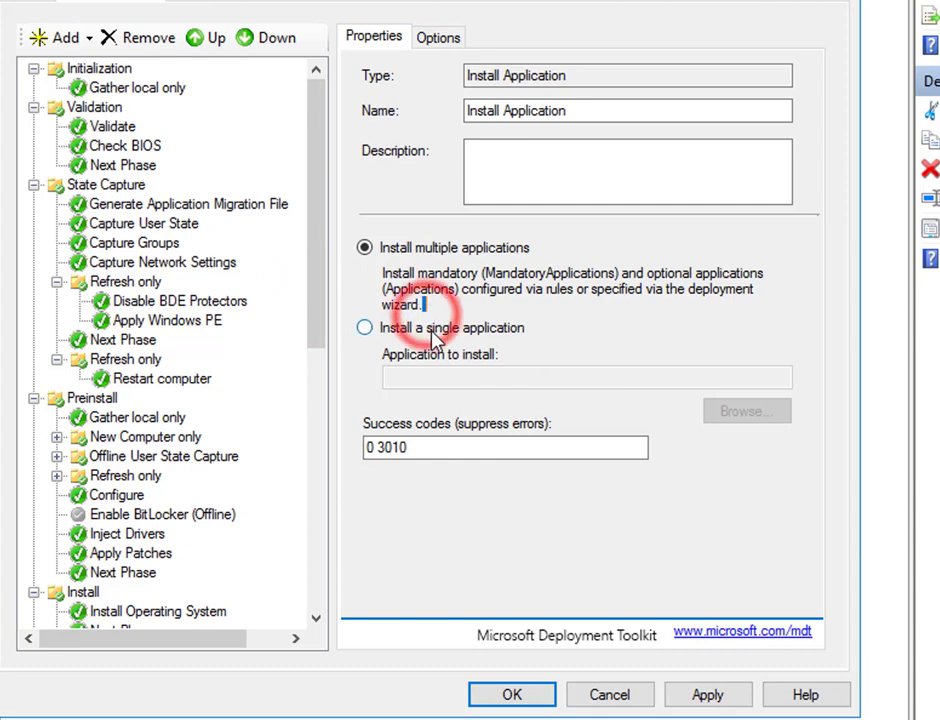
click(740, 411)
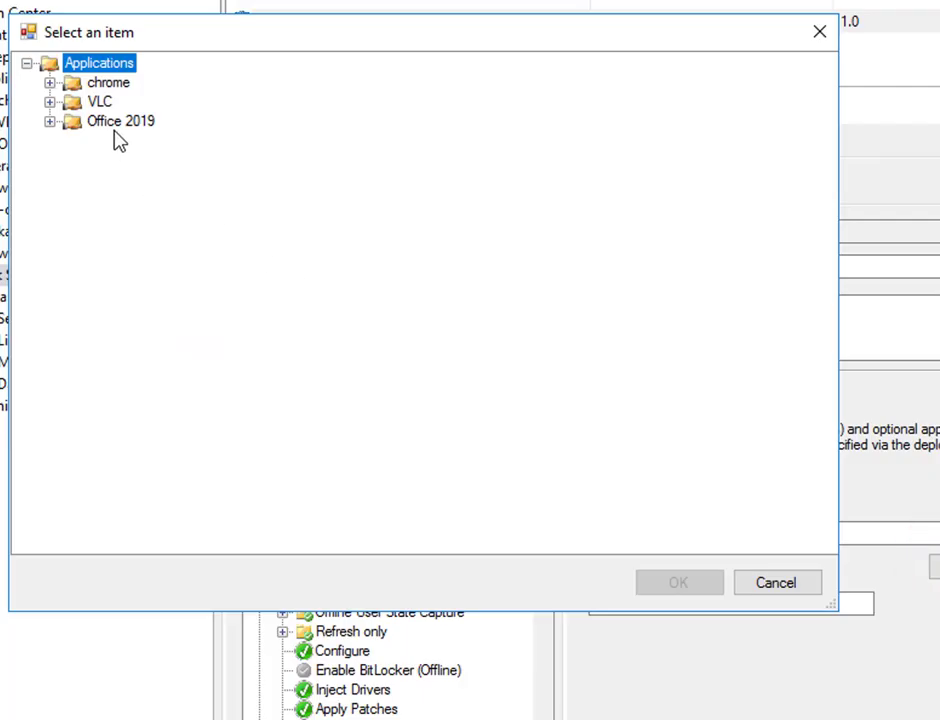
double_click(112, 124)
click(113, 146)
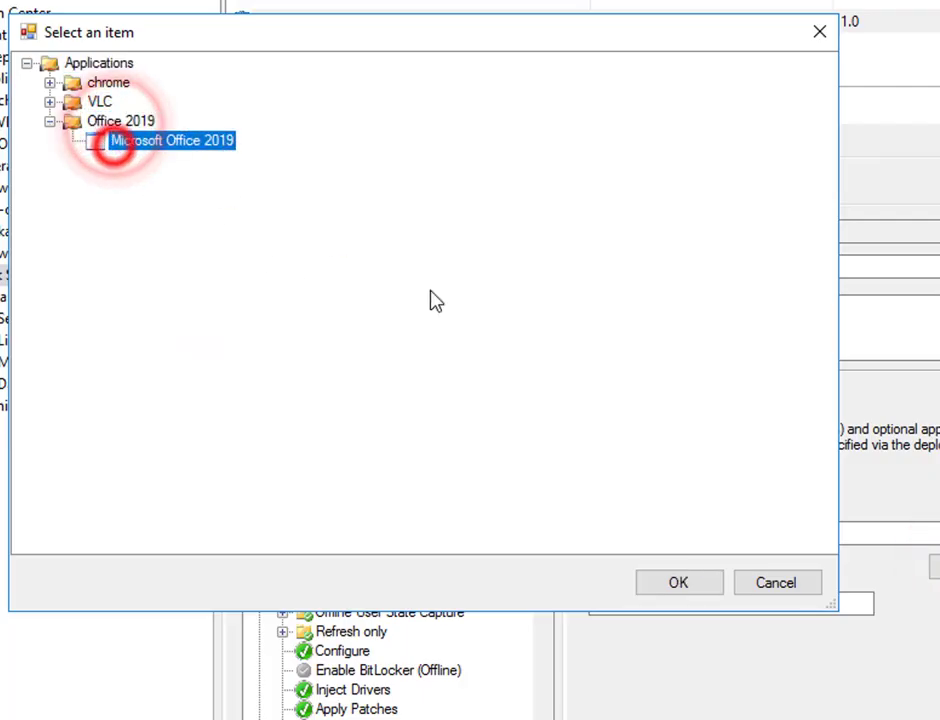
click(678, 582)
click(806, 714)
Step: Scroll the task sequence properties and view the operating system details
scroll(298, 585, down, 5)
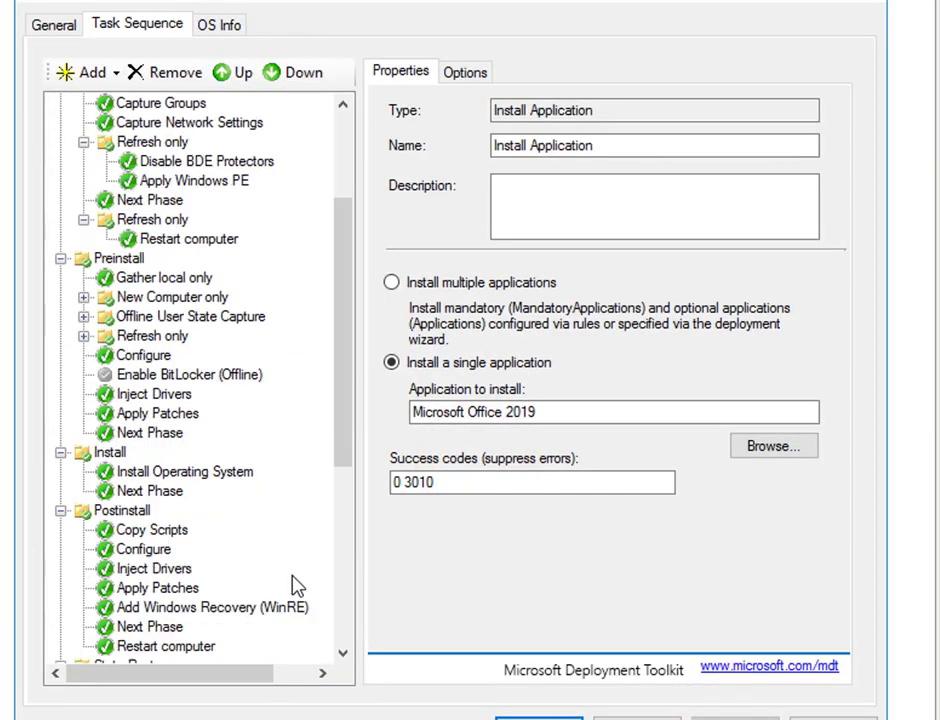
scroll(303, 557, down, 4)
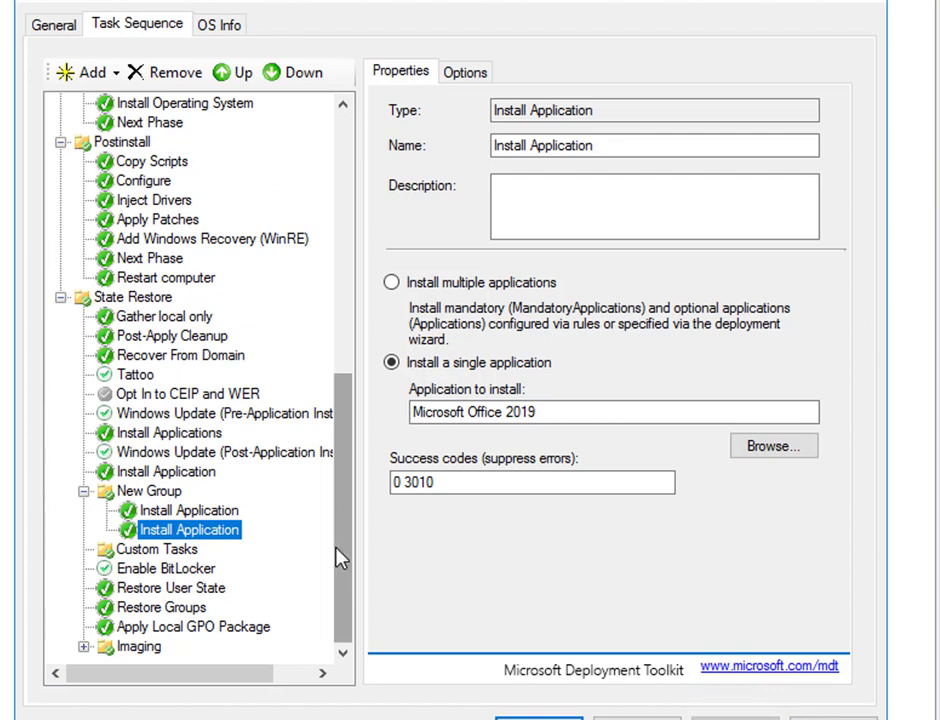
click(226, 24)
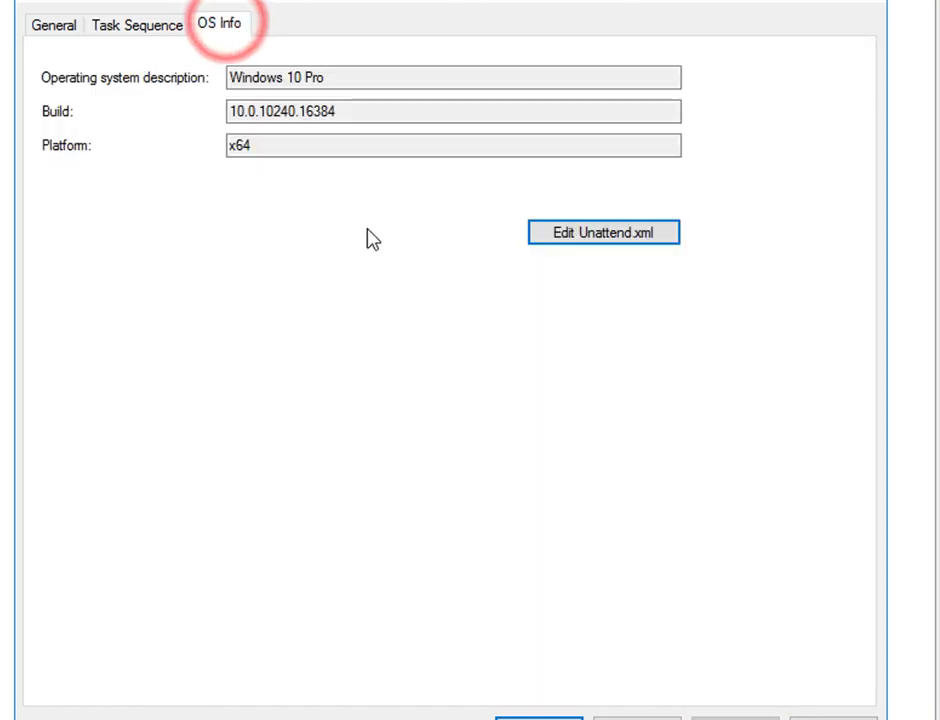
Step: Inspect the Build number, then open the Win10 Pro 64 Unattend.xml for editing from OS Info
click(311, 116)
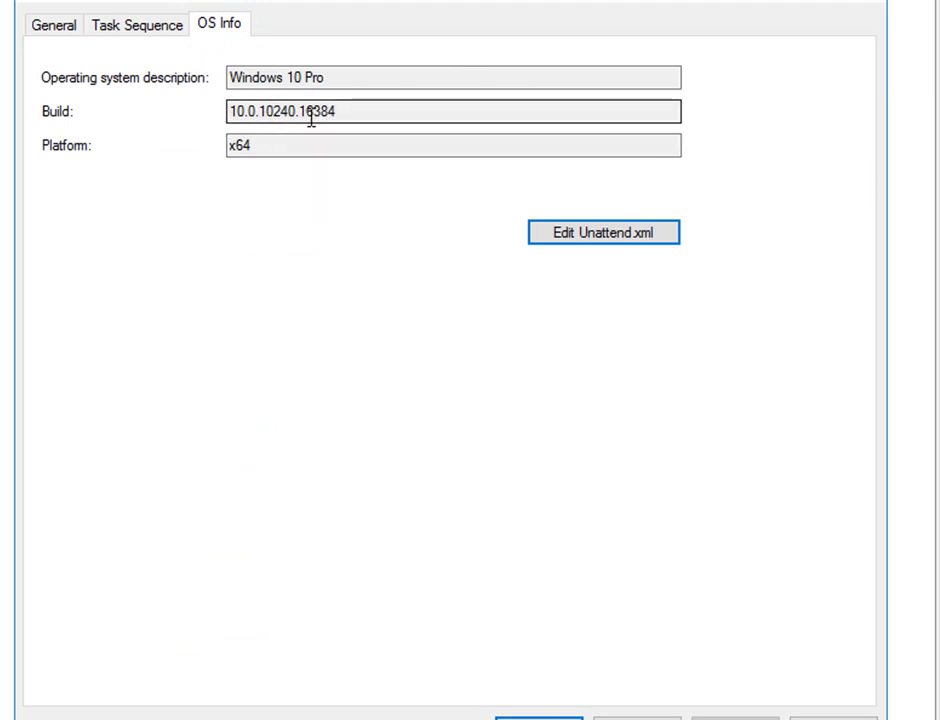
drag(306, 113, 340, 114)
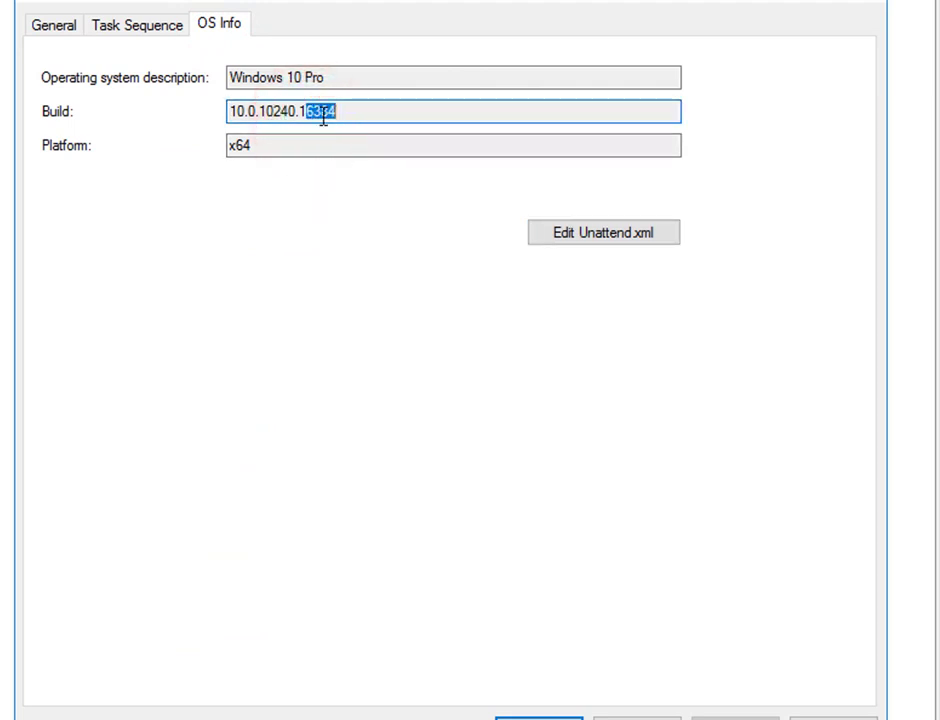
click(120, 21)
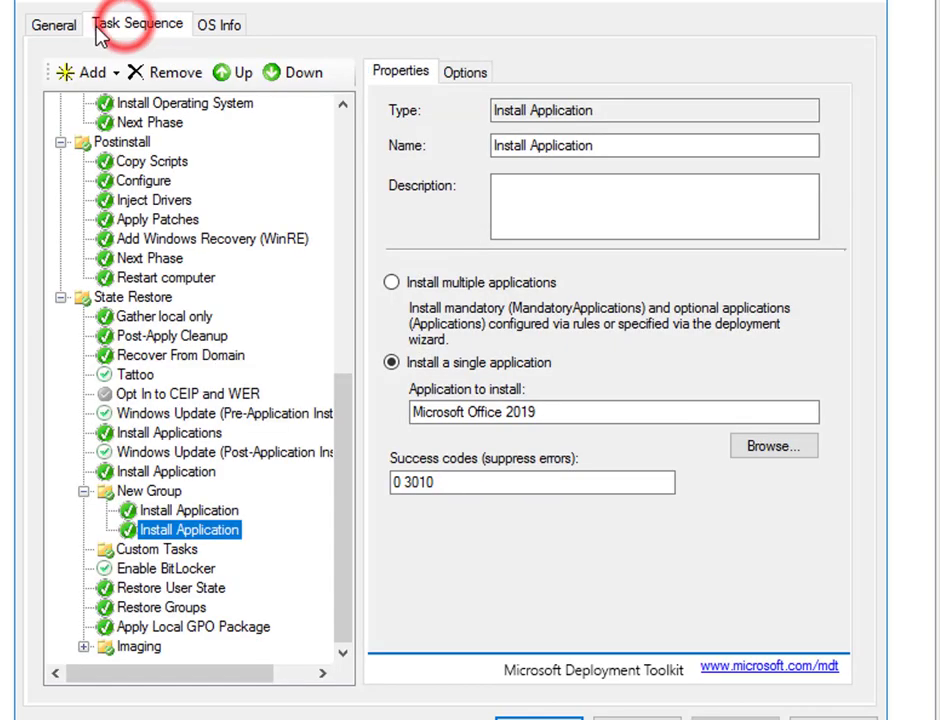
click(48, 18)
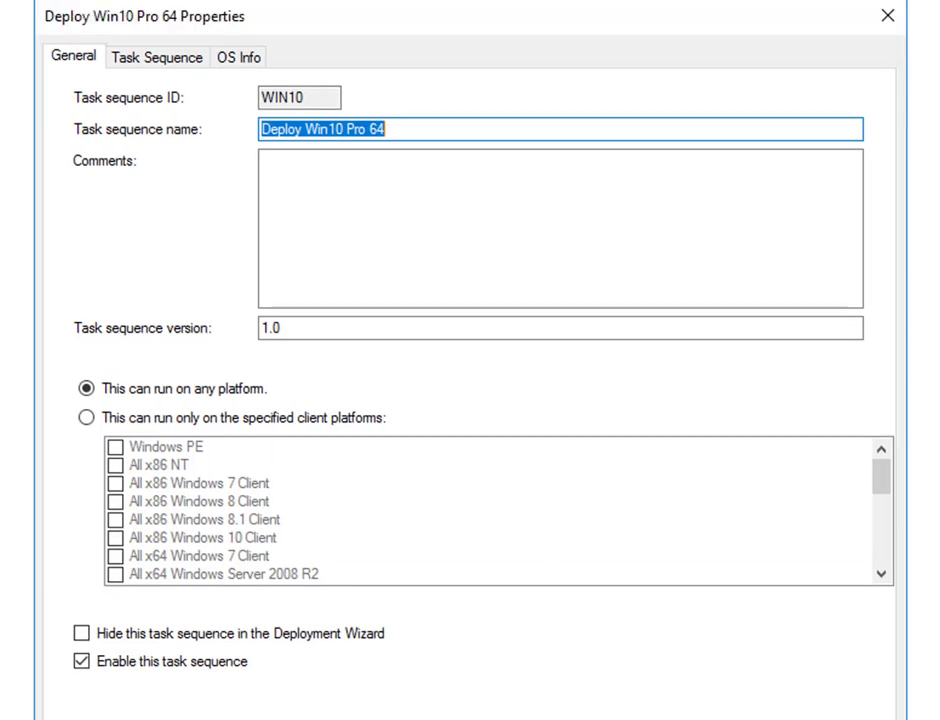
click(250, 57)
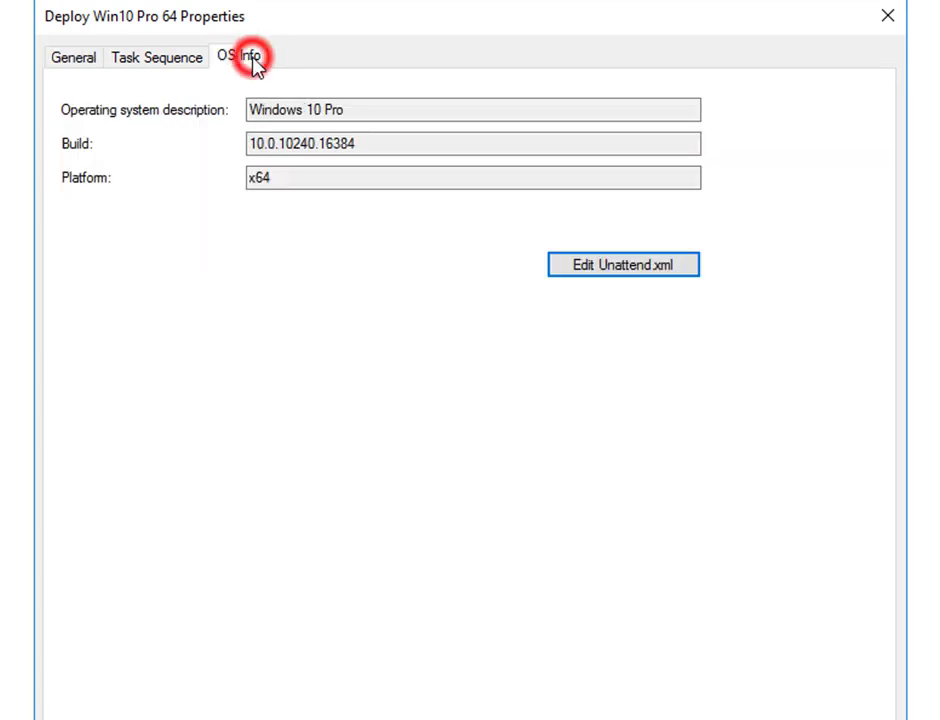
click(647, 267)
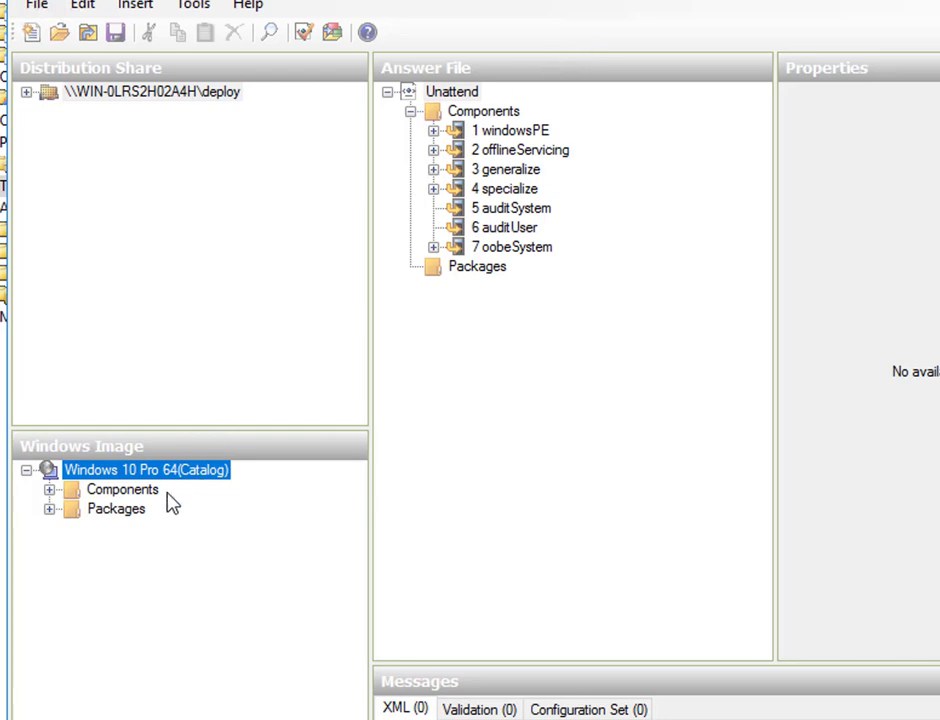
Step: Browse the Windows 10 Pro 64 catalog's Components and Packages, selecting the Product and FeaturePack categories
click(49, 490)
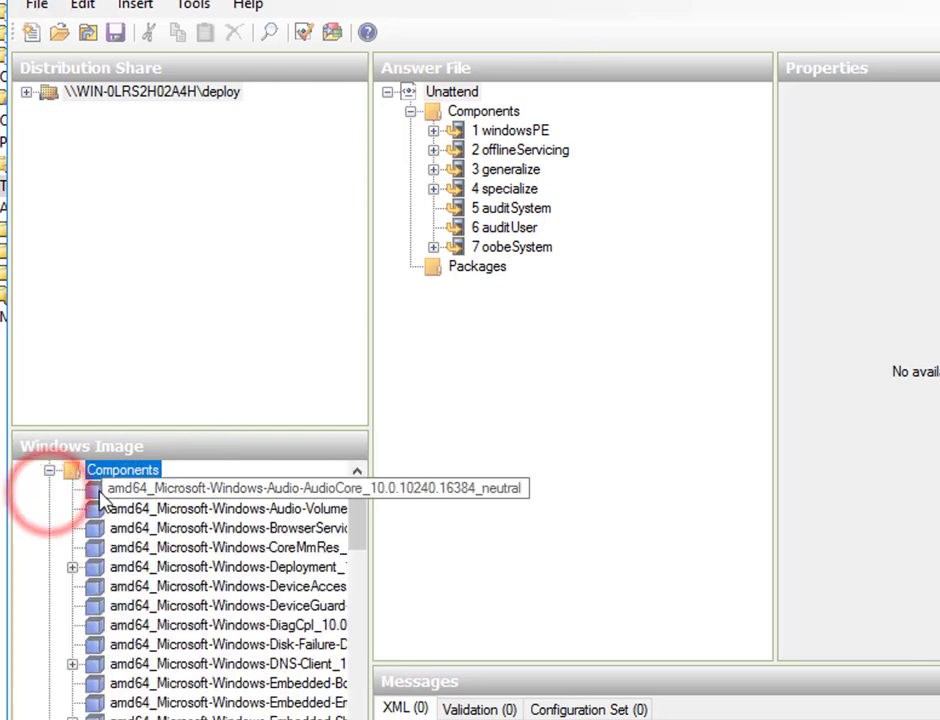
click(50, 490)
click(92, 511)
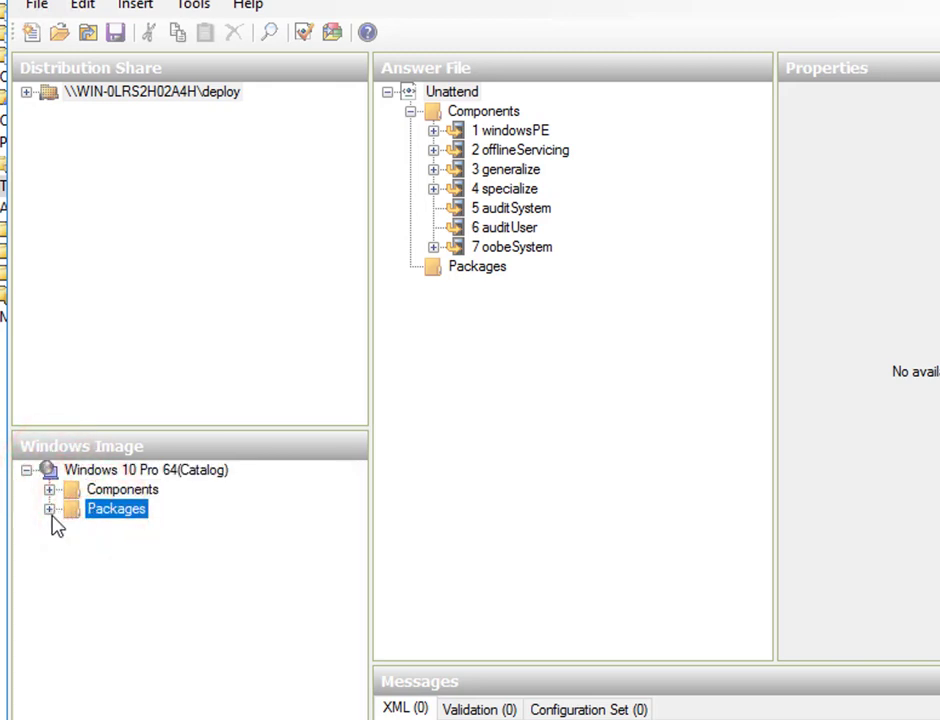
click(49, 509)
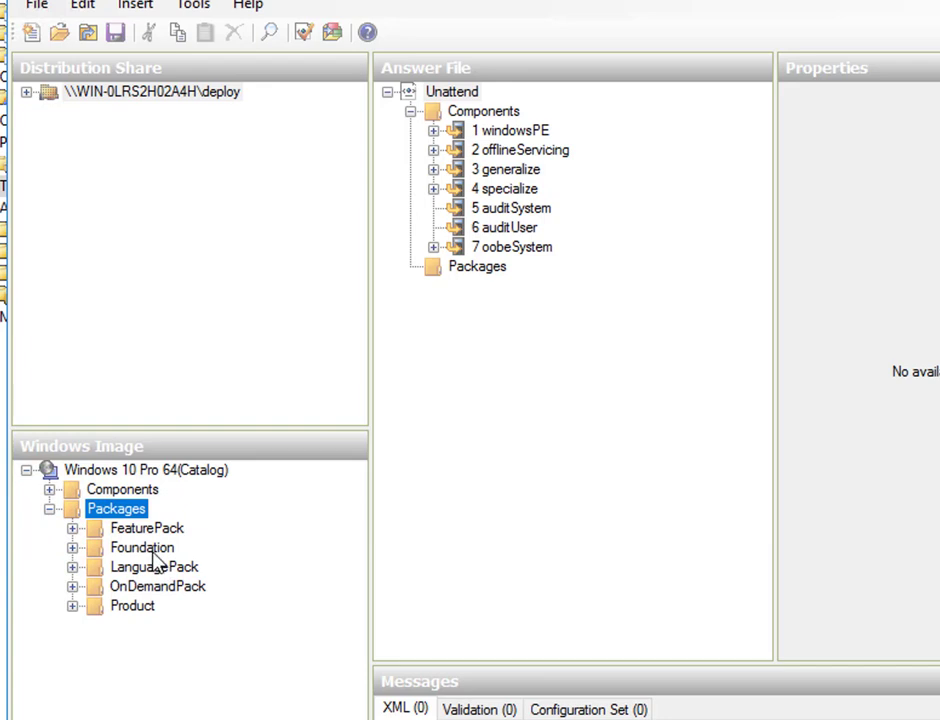
click(132, 606)
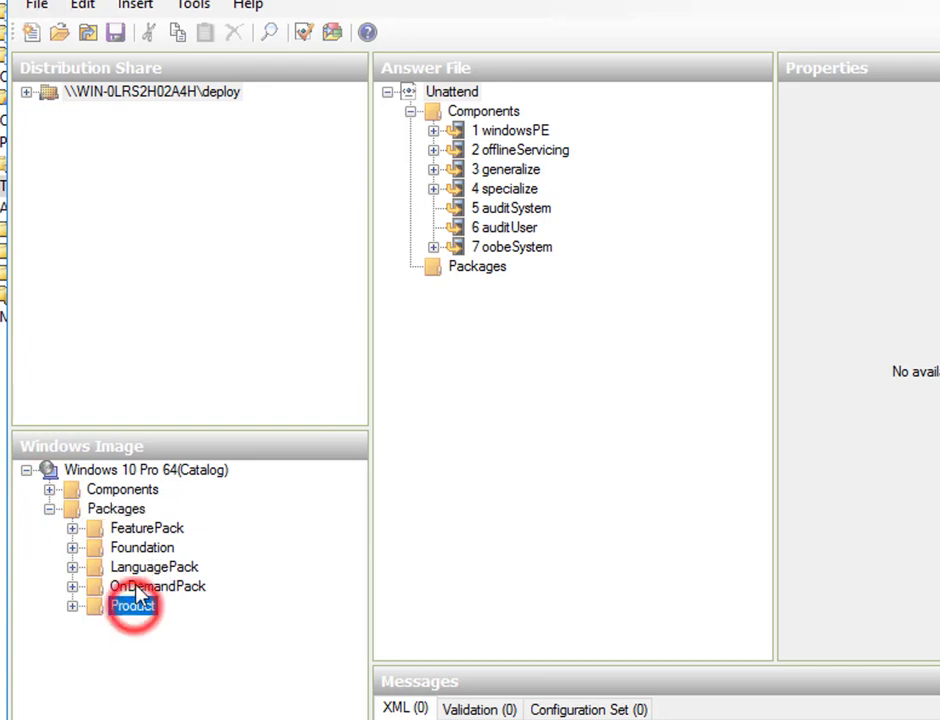
click(128, 508)
click(143, 528)
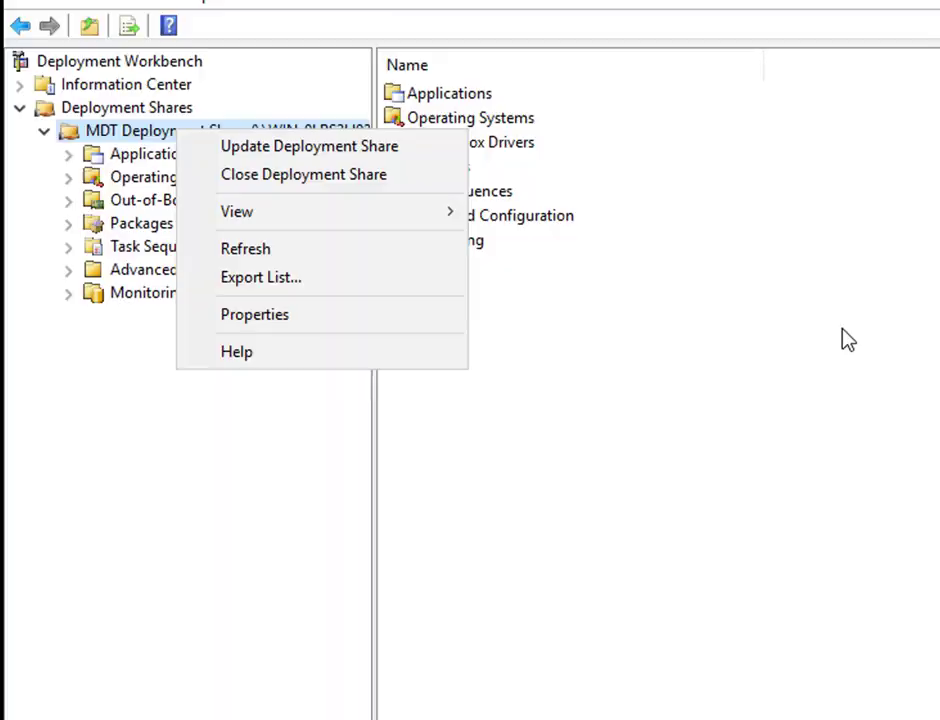
click(841, 336)
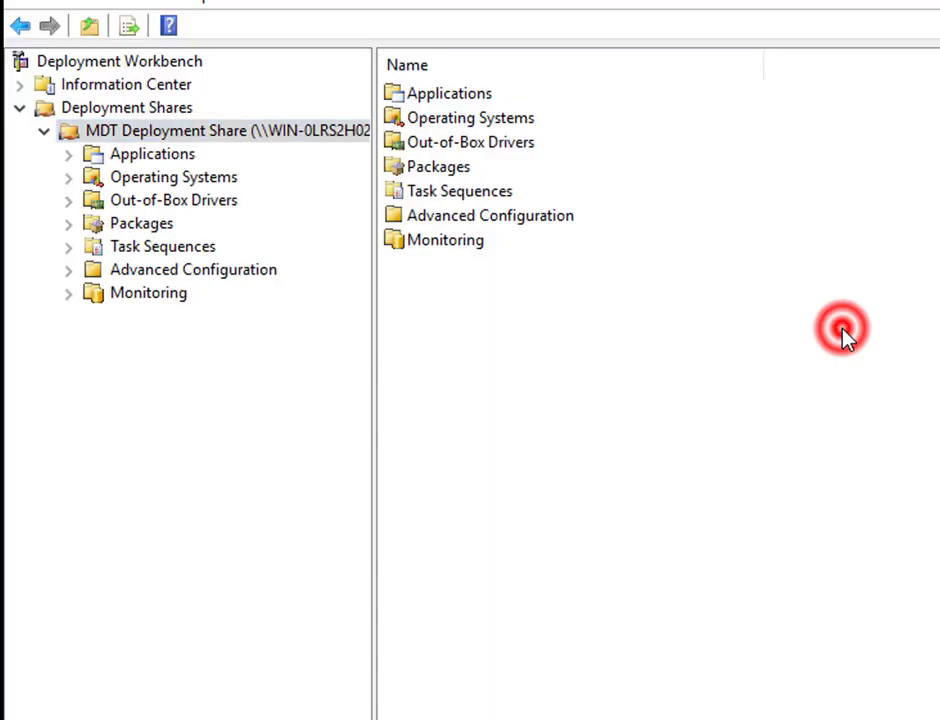
Step: Open MDT Deployment Share Properties, check the Rules and General tabs, then go to Windows PE
right_click(255, 140)
click(350, 319)
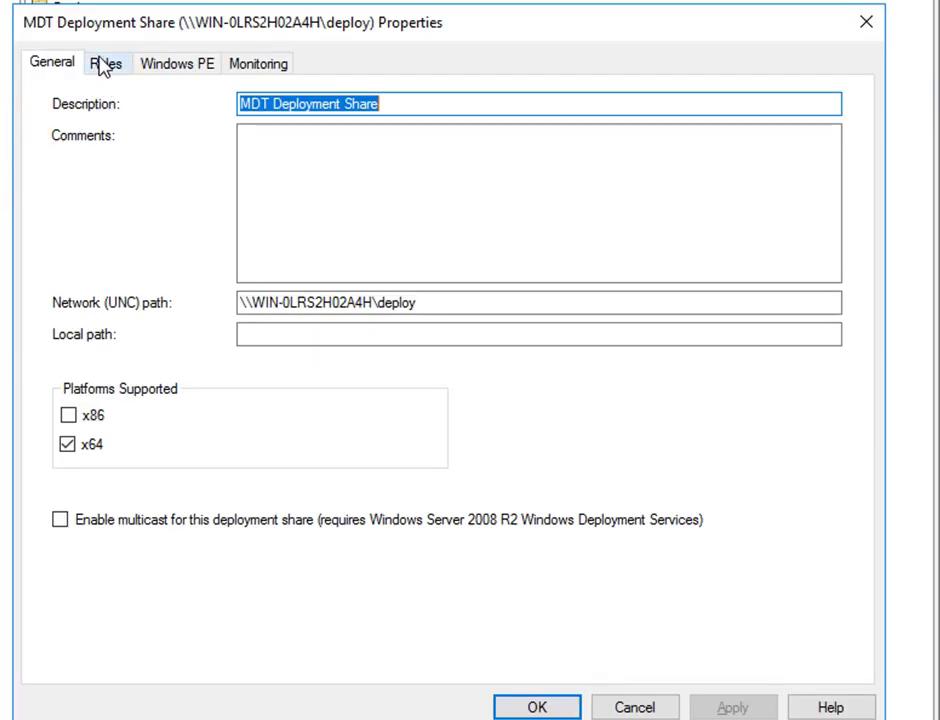
click(462, 225)
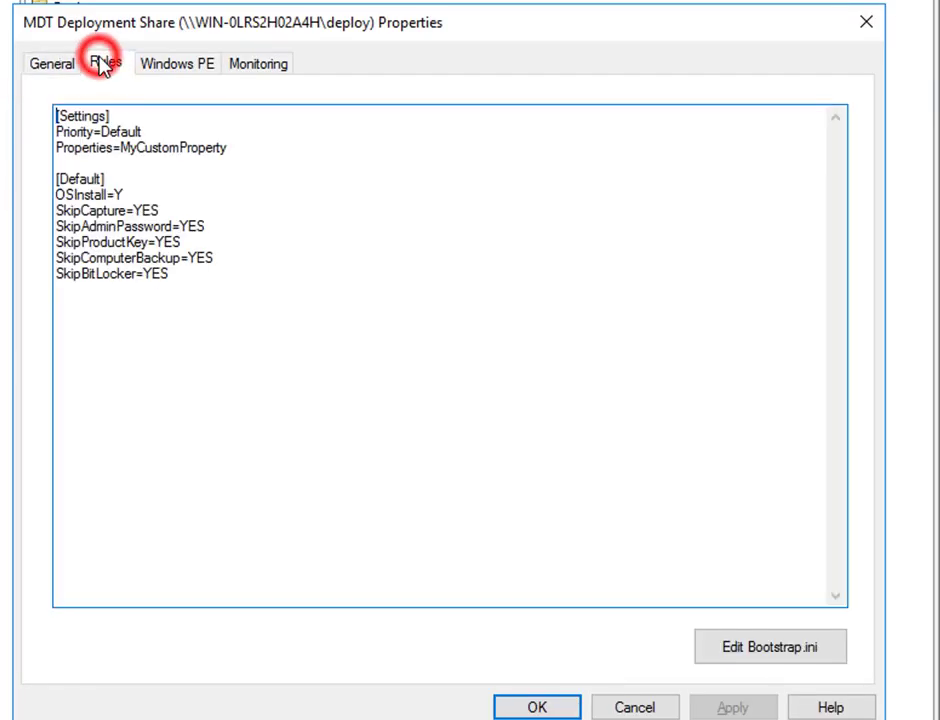
click(55, 63)
click(86, 414)
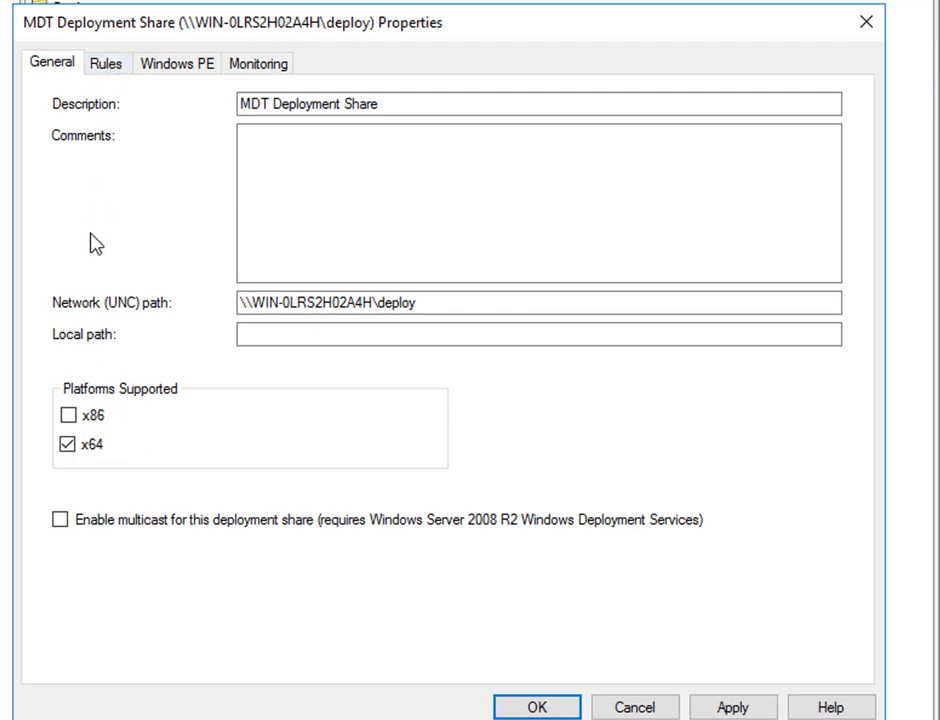
click(105, 63)
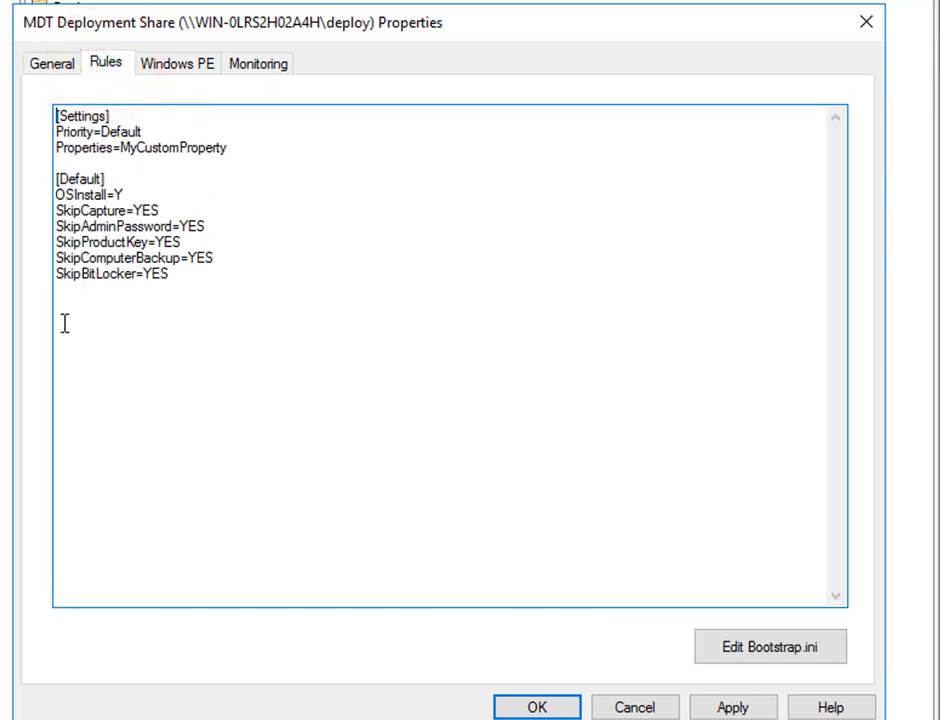
click(184, 63)
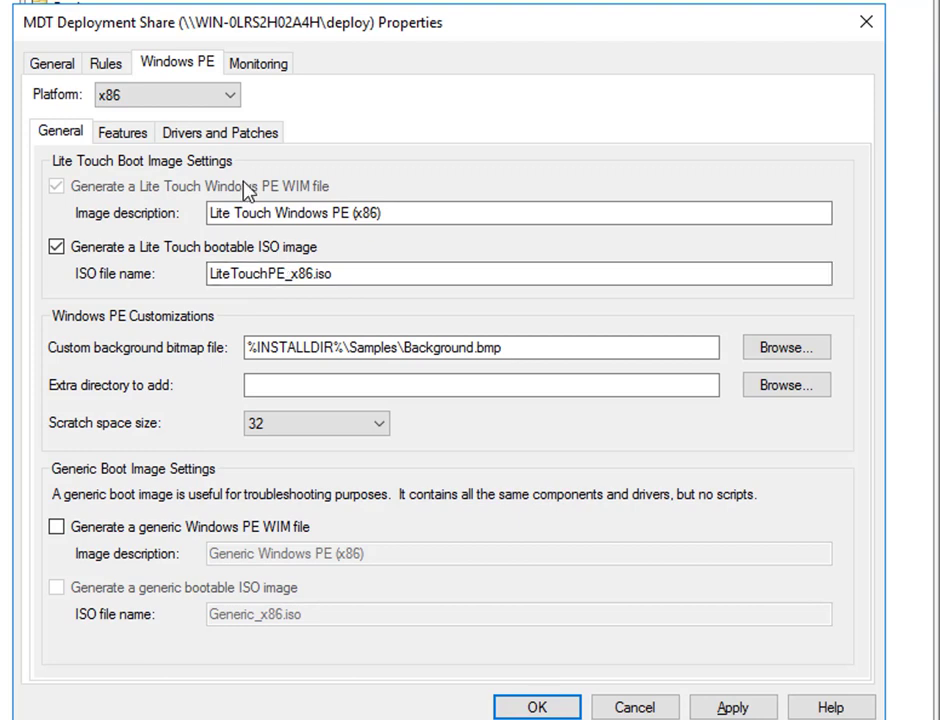
Step: Review the Windows PE Drivers and Patches, Features and Monitoring settings, then close with OK
click(214, 132)
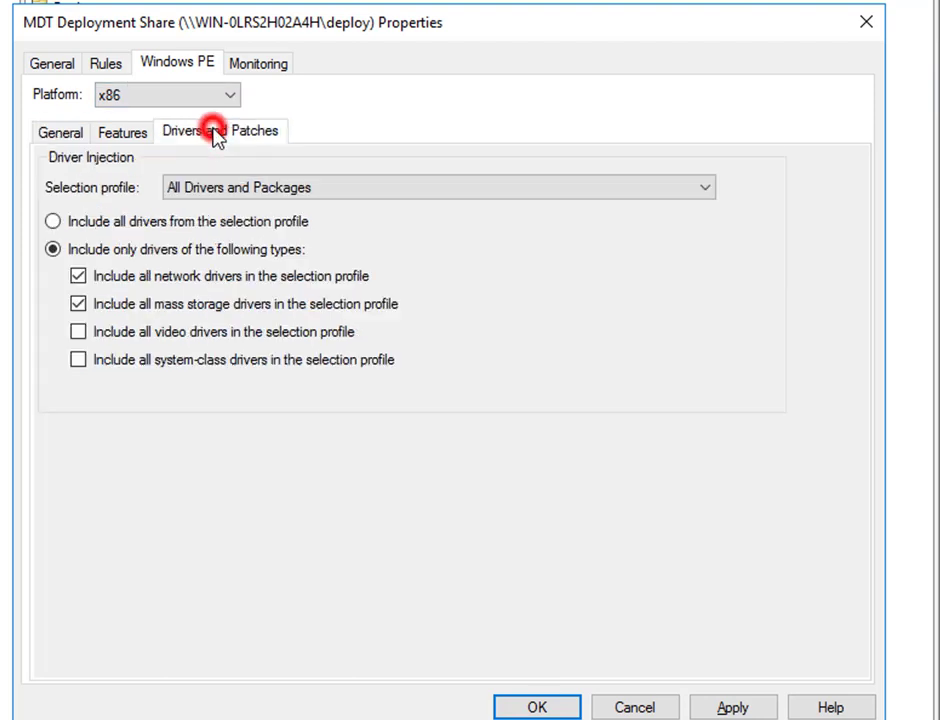
click(130, 131)
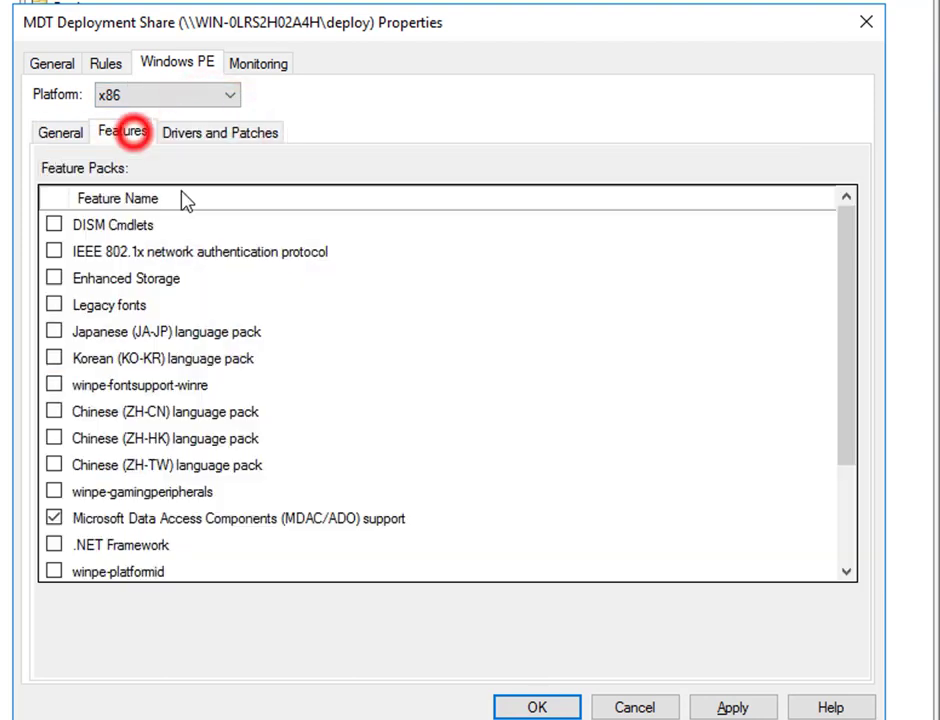
scroll(203, 398, down, 2)
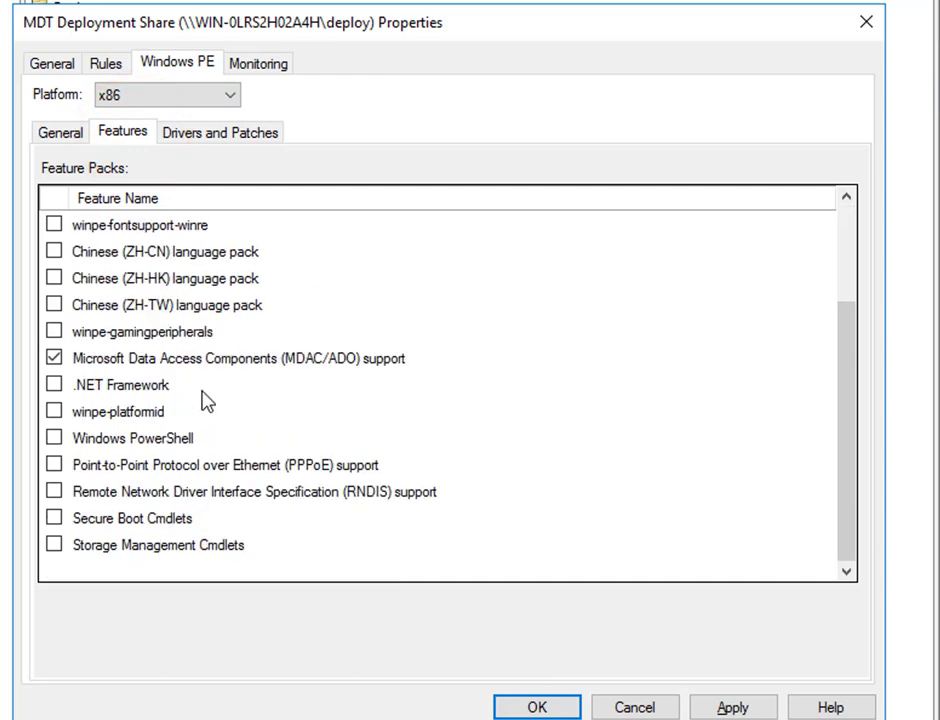
scroll(215, 430, up, 2)
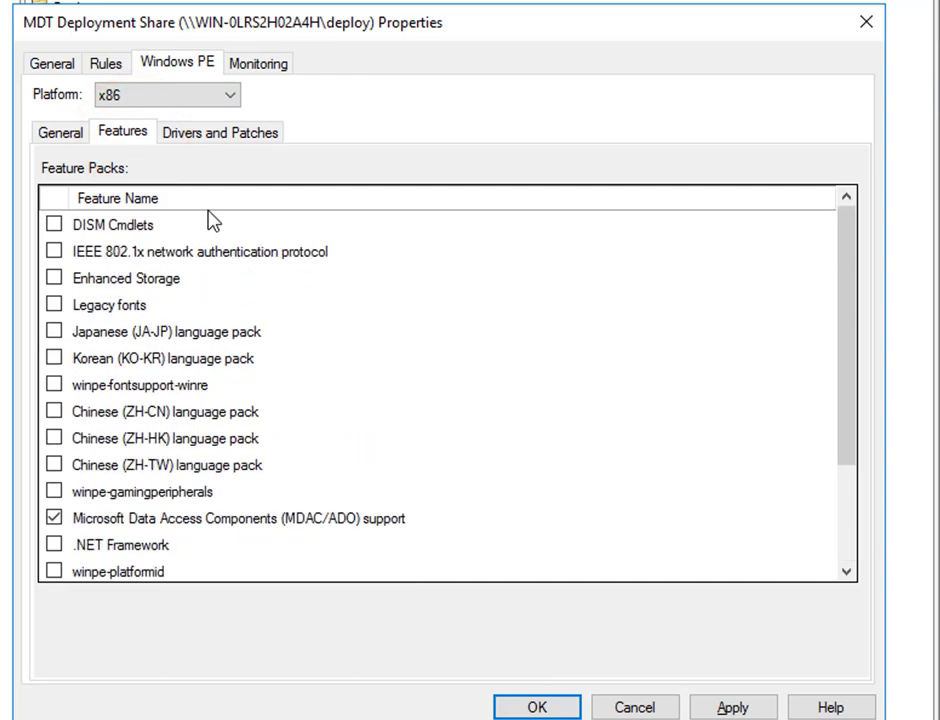
click(256, 63)
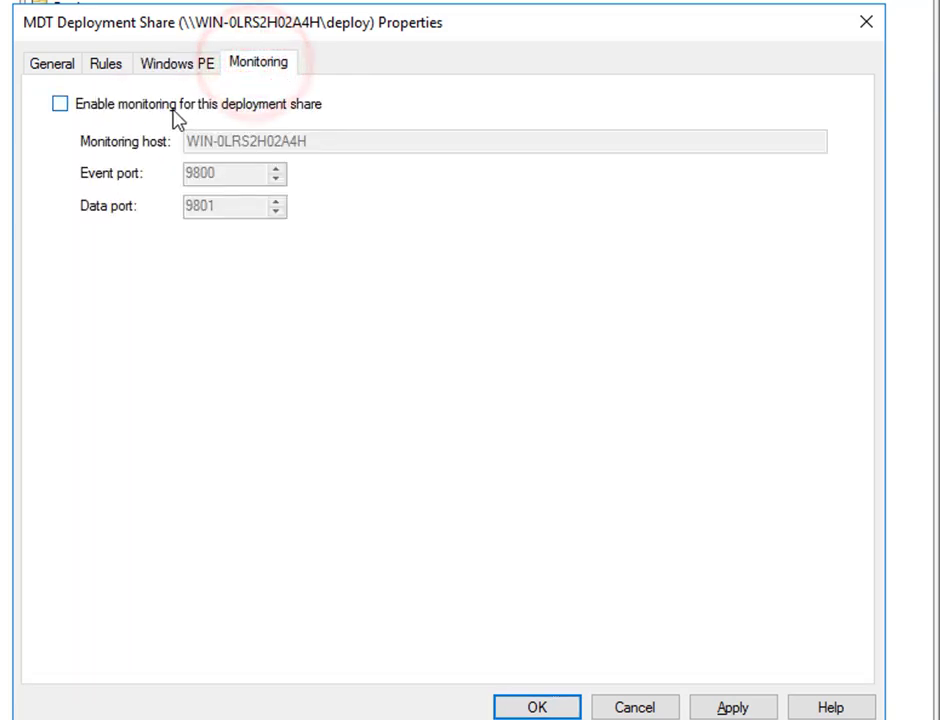
click(537, 707)
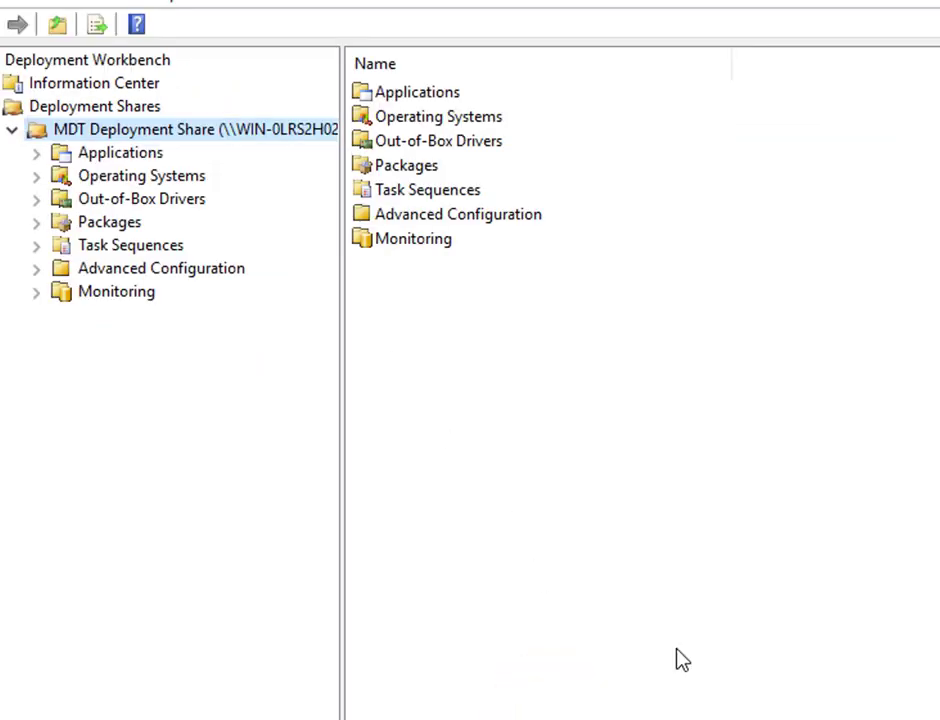
Step: Run Update Deployment Share with 'Completely regenerate the boot images' selected
right_click(200, 128)
click(218, 141)
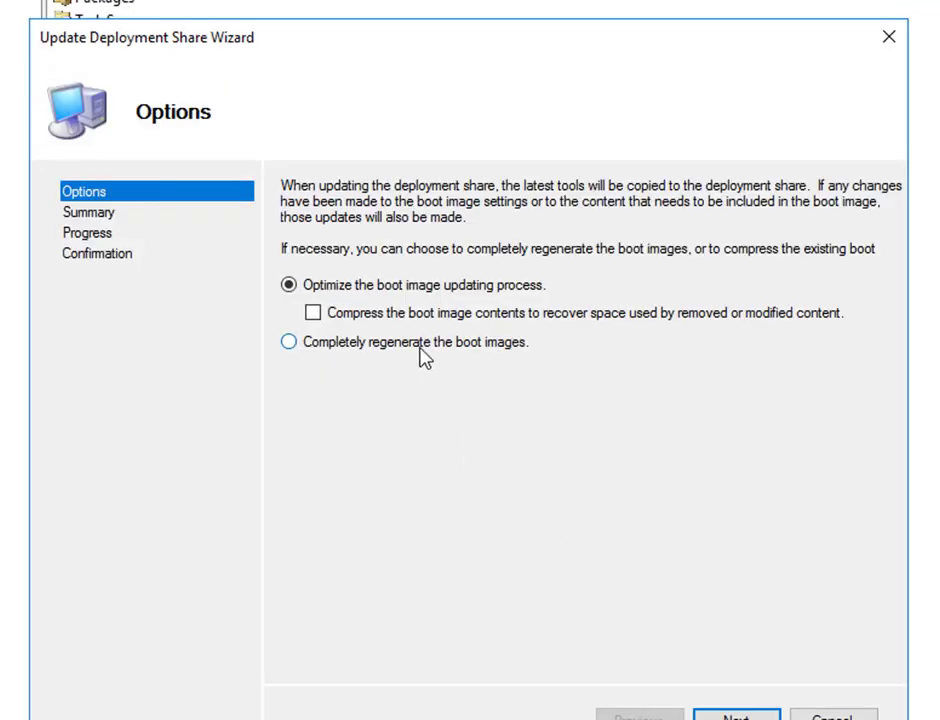
click(745, 545)
click(735, 714)
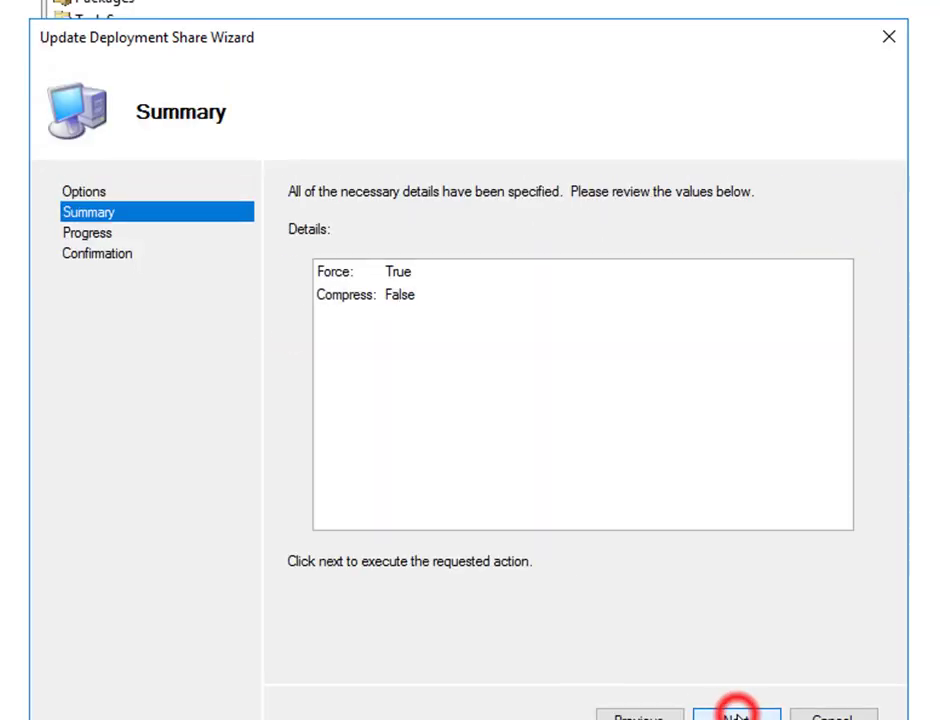
click(737, 714)
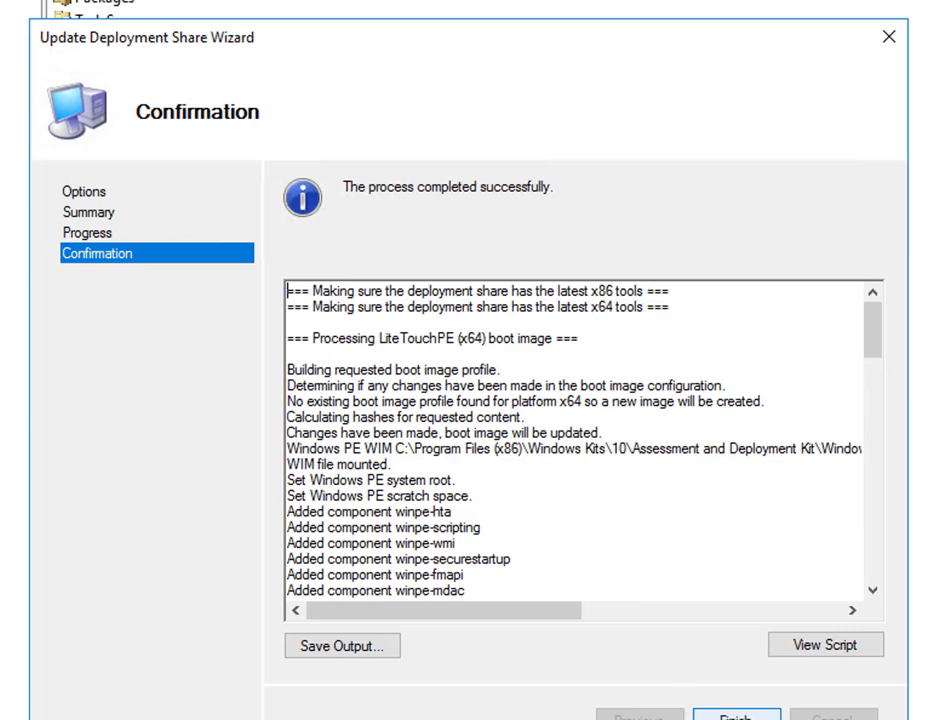
Step: Finish the Update Deployment Share Wizard
click(735, 716)
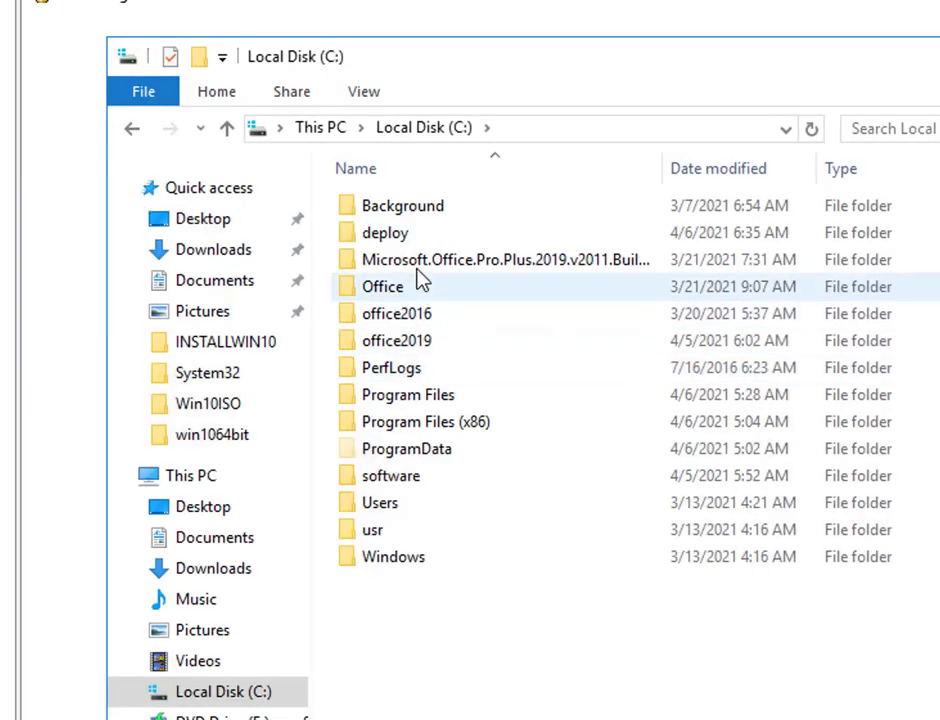
Step: Open C:\deploy\Boot and check that LiteTouchPE_x64.iso (358 MB) is there
double_click(405, 236)
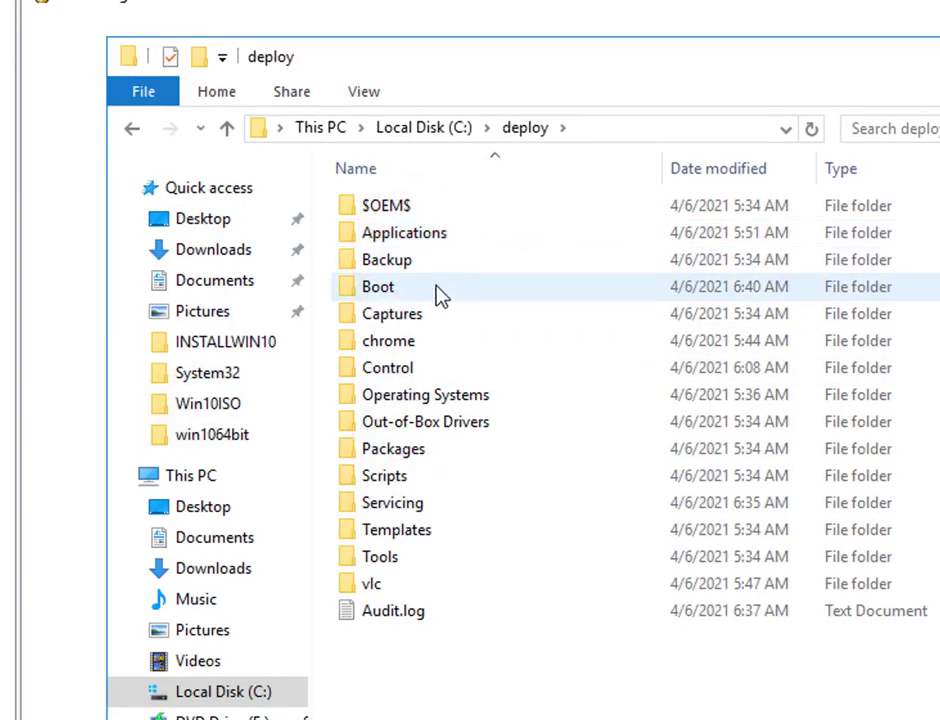
mouse_move(441, 296)
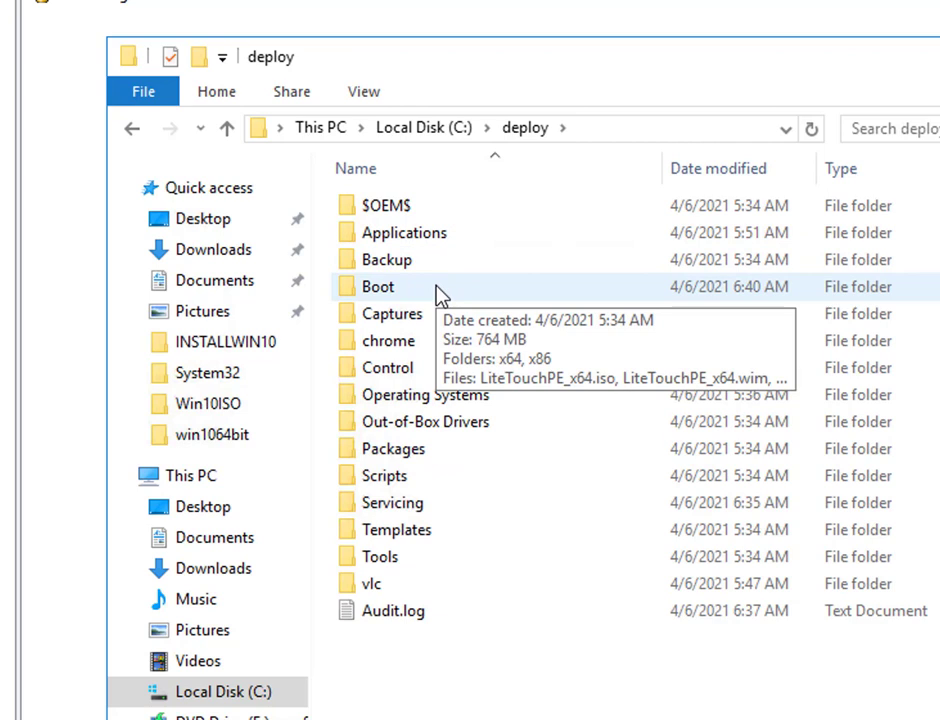
double_click(438, 293)
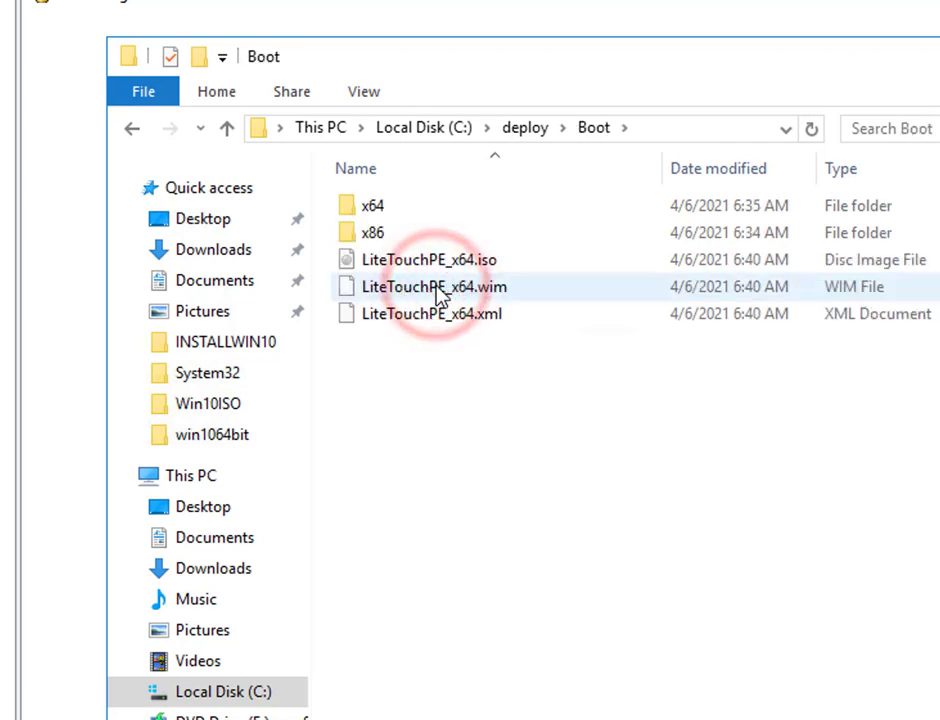
mouse_move(427, 268)
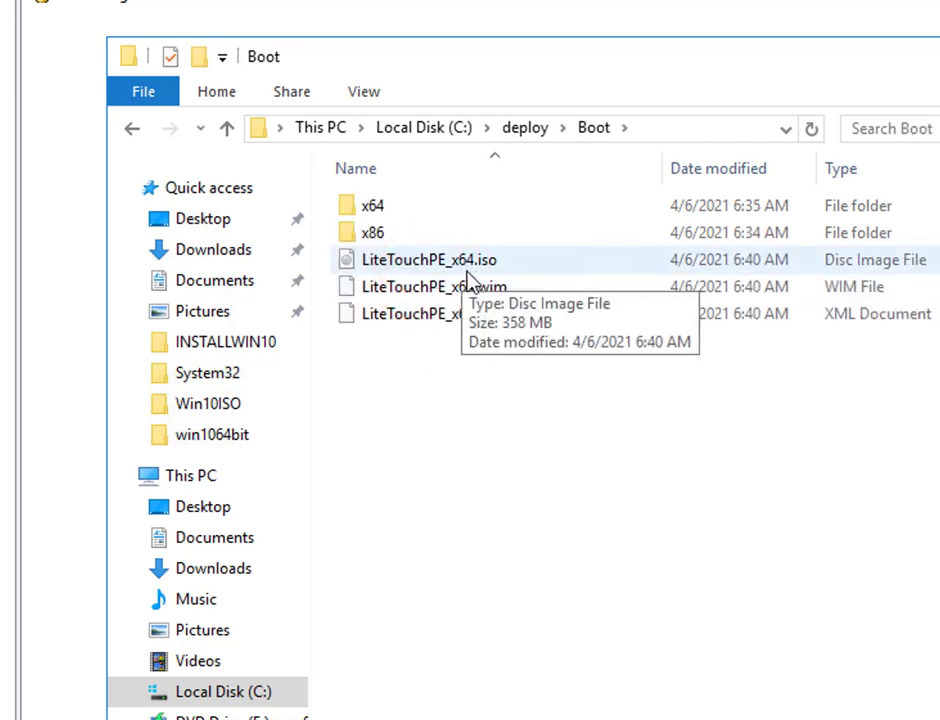
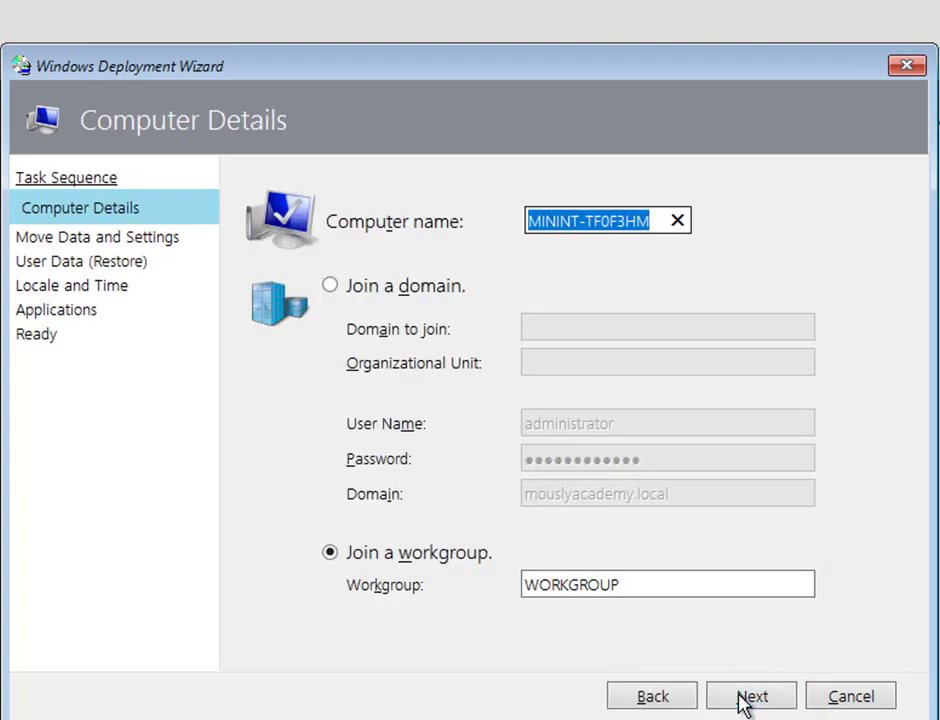
Step: Name the computer PC1, choose a fresh install with no data migration, and keep default locale settings
click(744, 701)
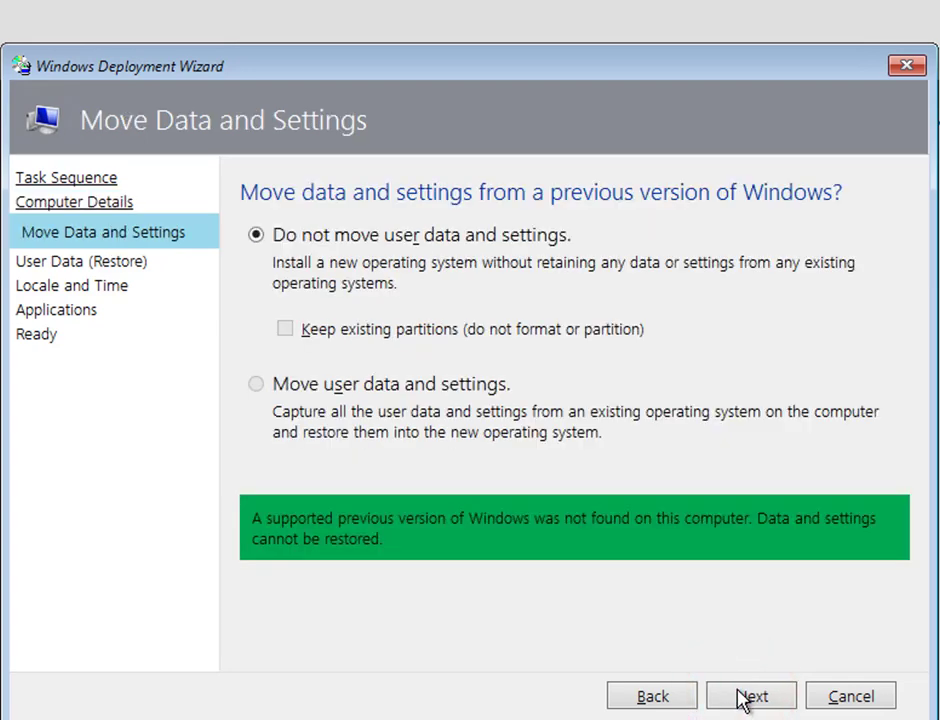
click(648, 698)
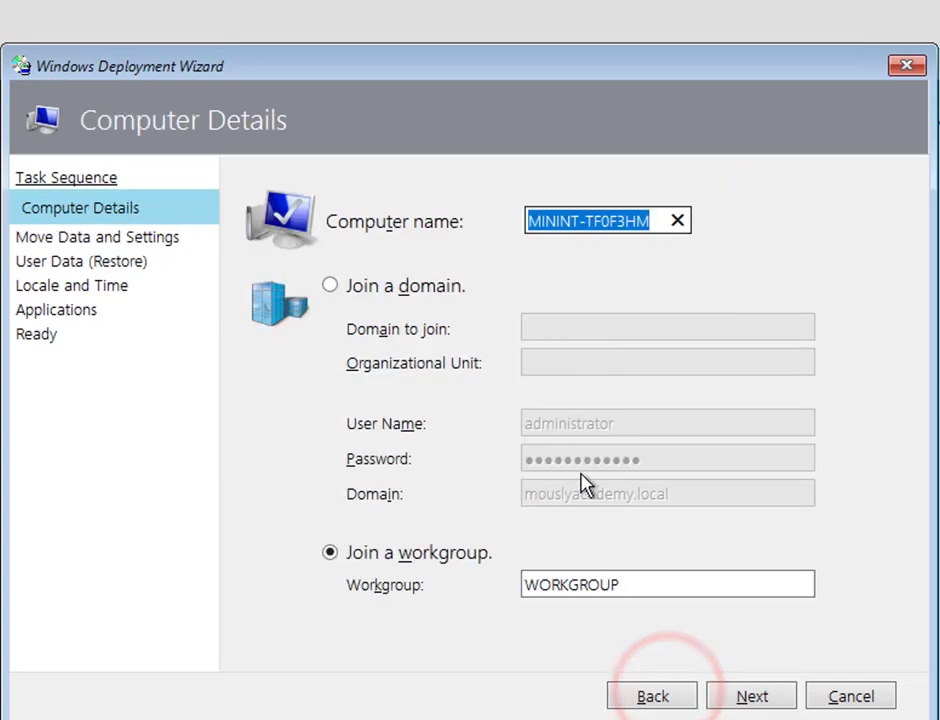
click(620, 219)
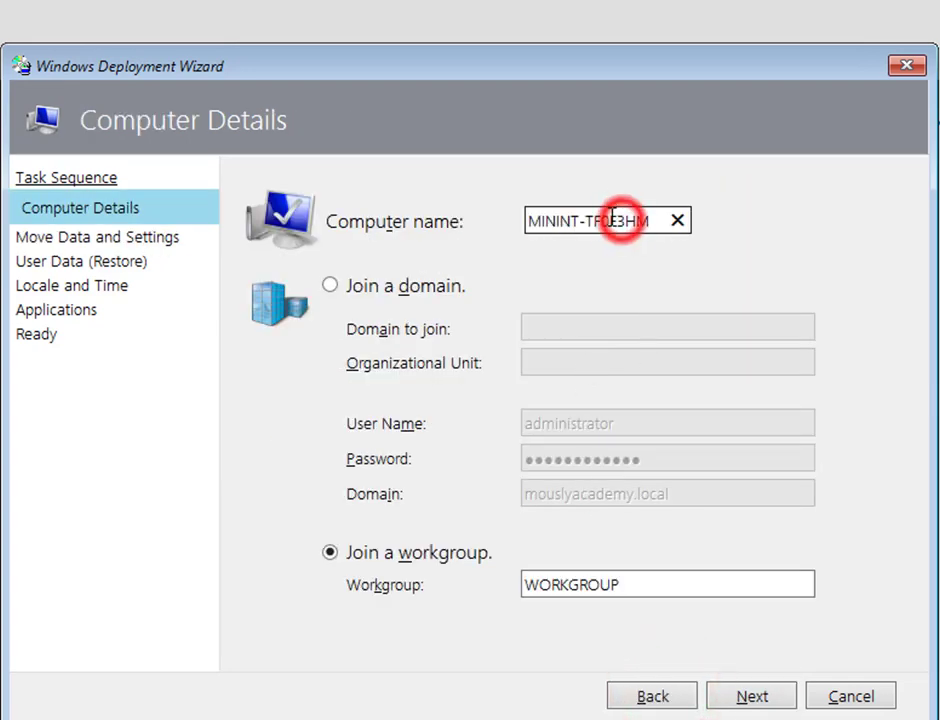
triple_click(590, 224)
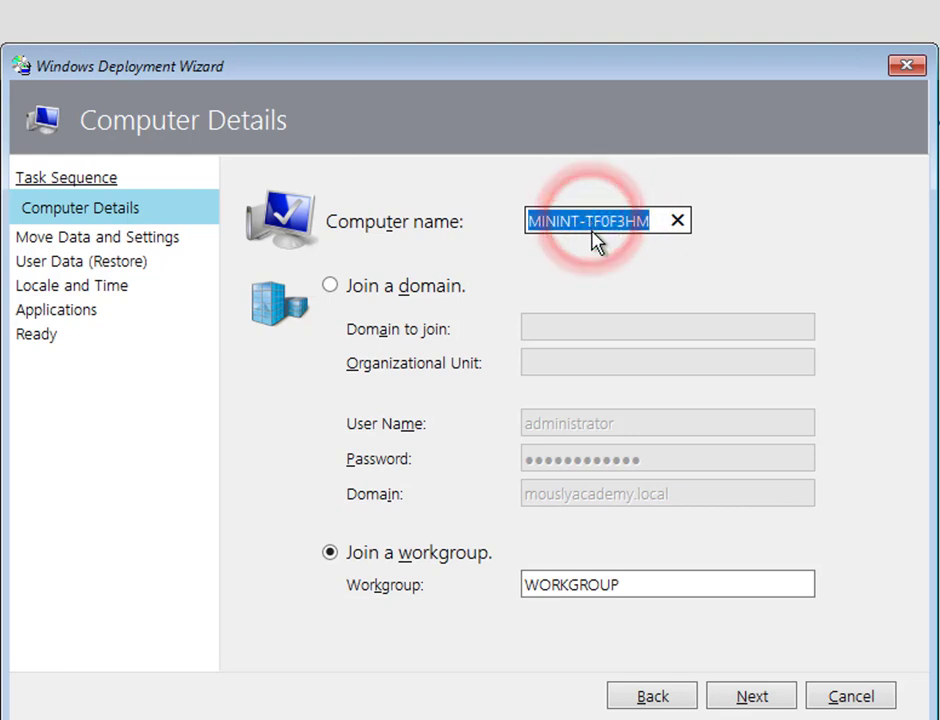
text(P)
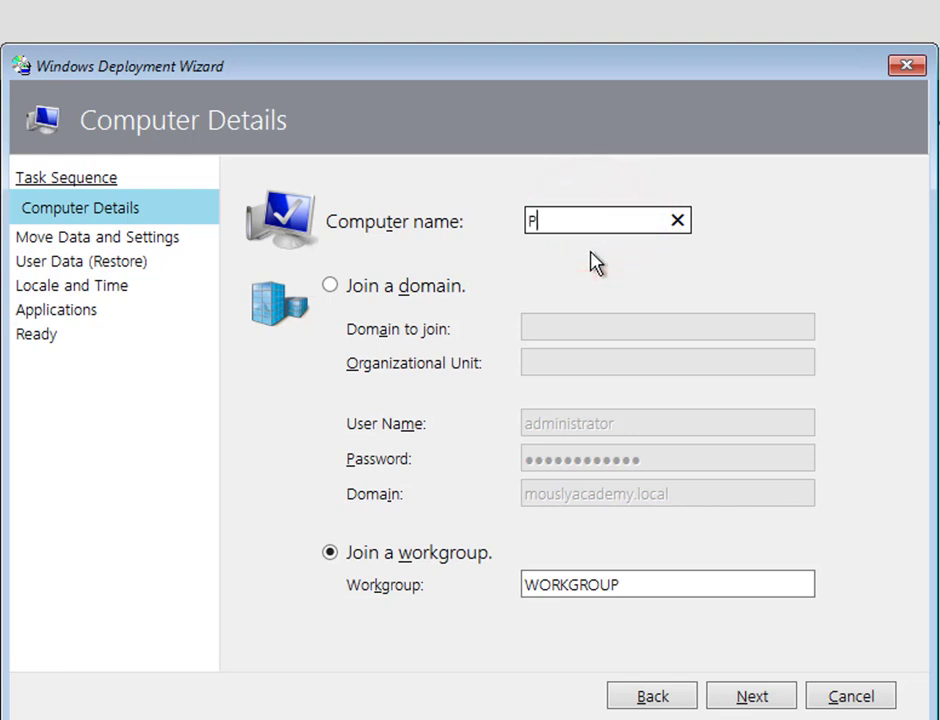
text(C)
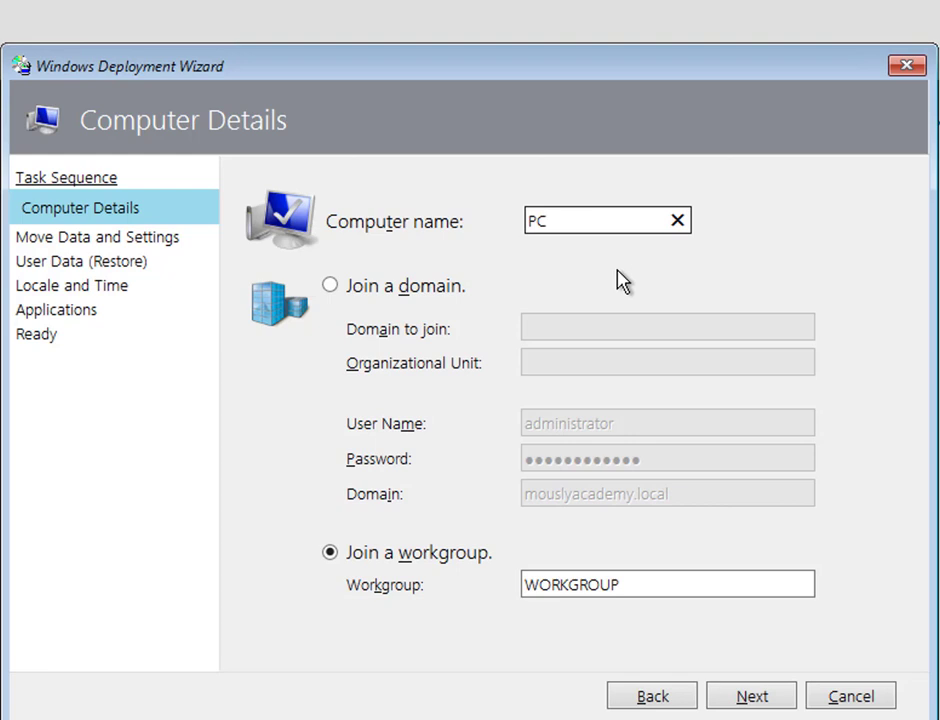
text(1)
click(737, 702)
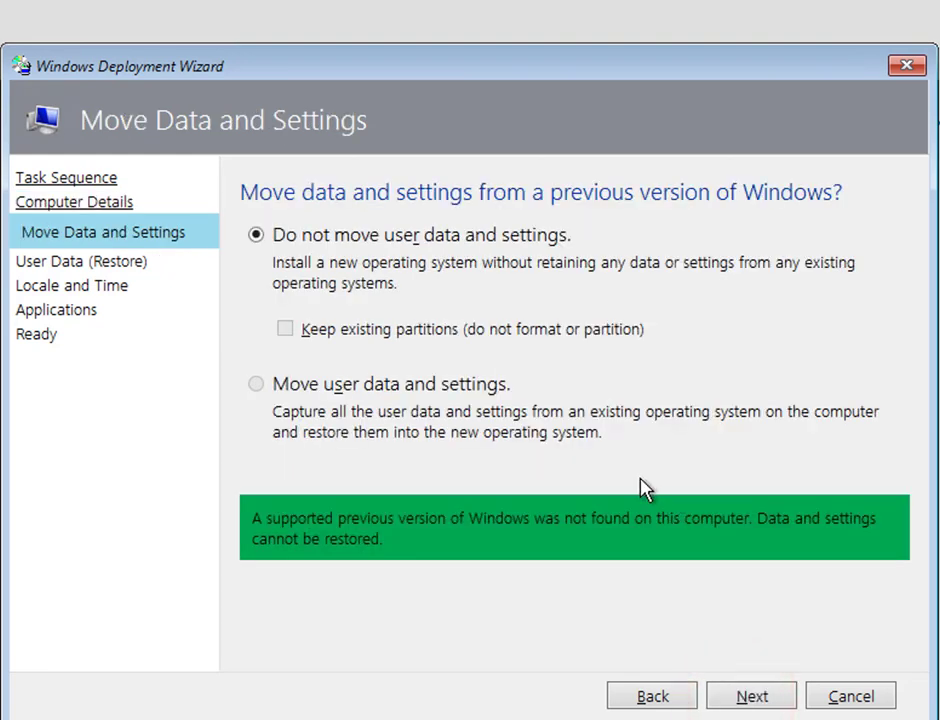
click(773, 695)
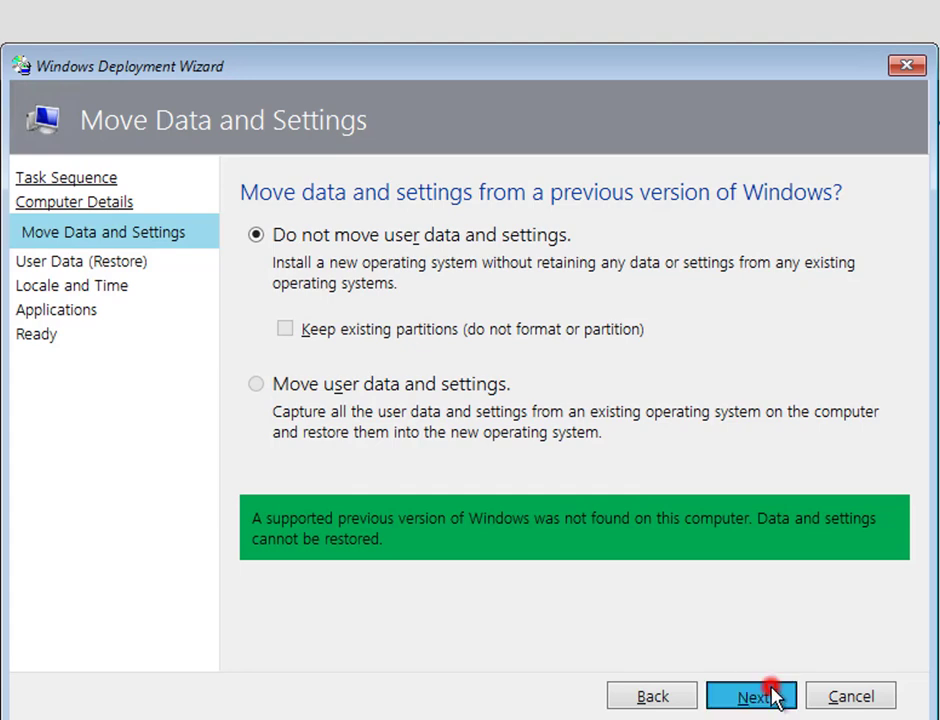
click(763, 701)
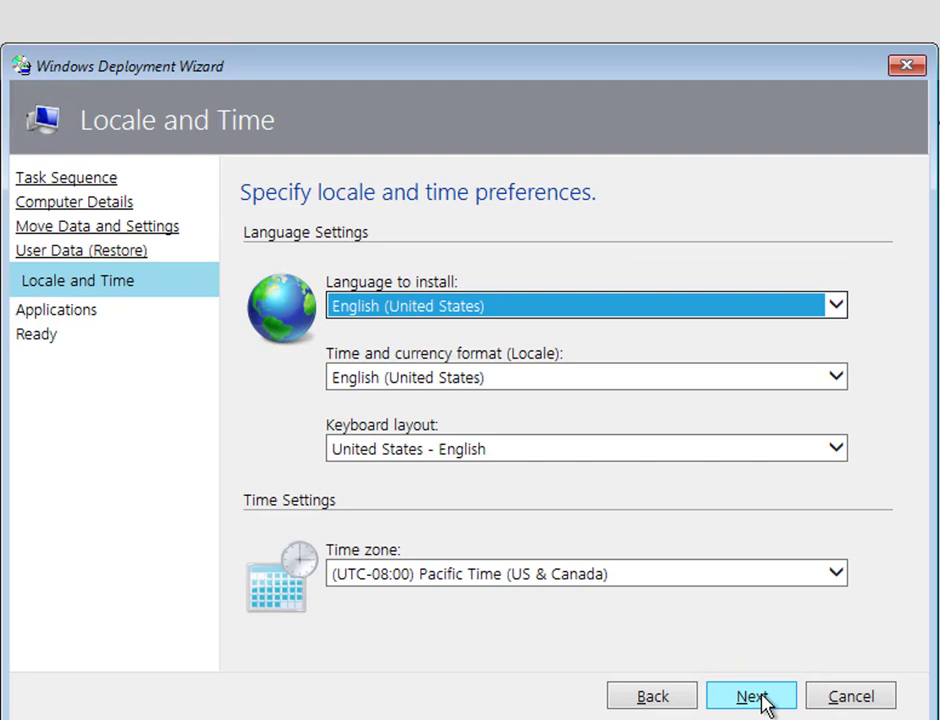
click(763, 700)
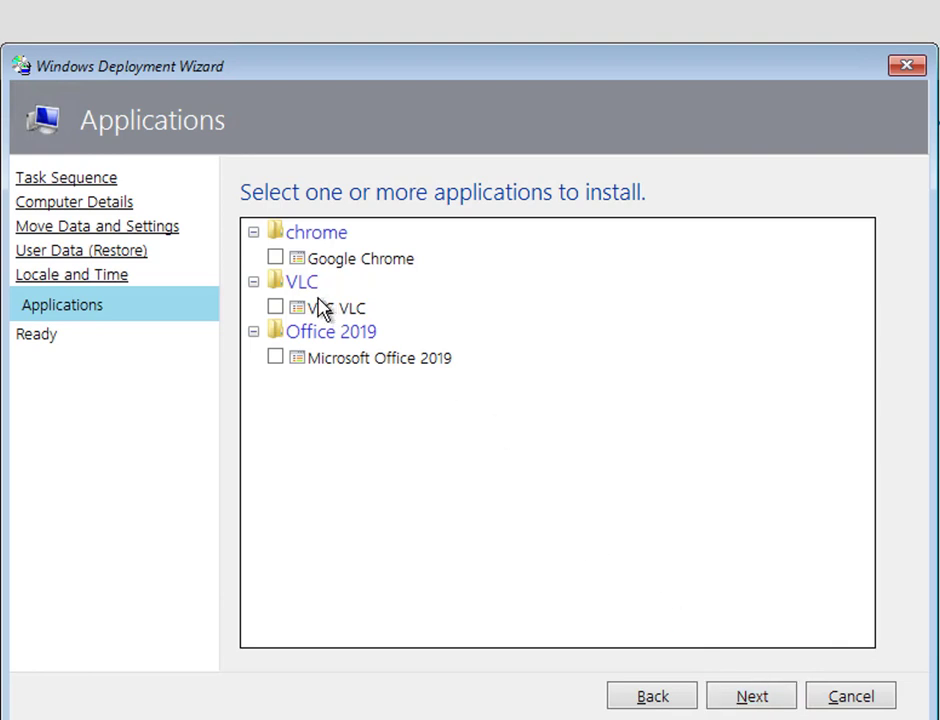
Step: Select Google Chrome, VLC and Microsoft Office 2019, then begin the deployment
click(275, 258)
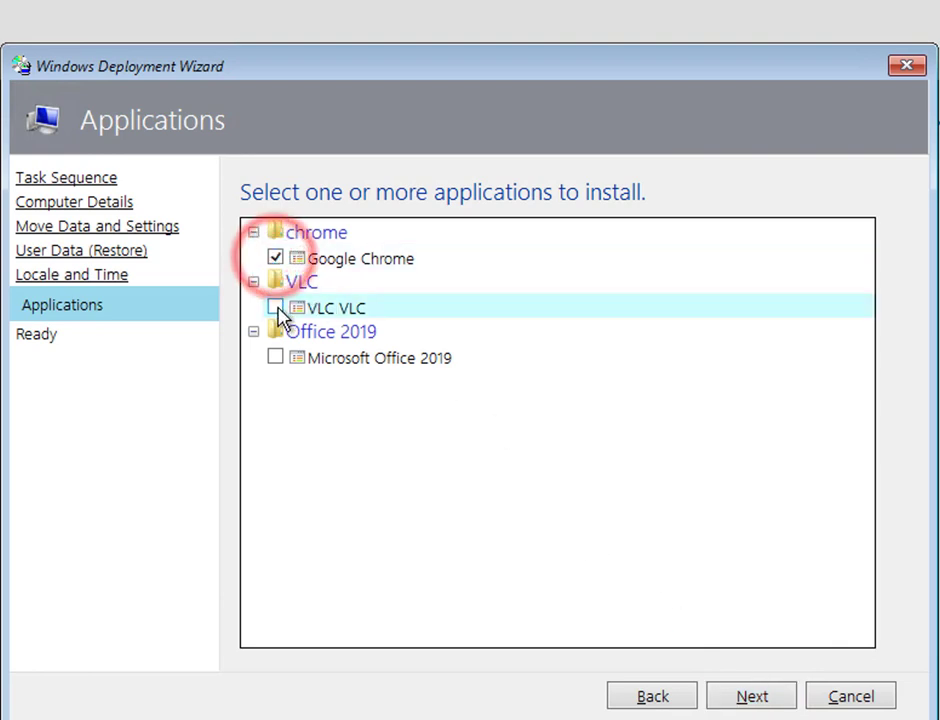
click(275, 308)
click(276, 358)
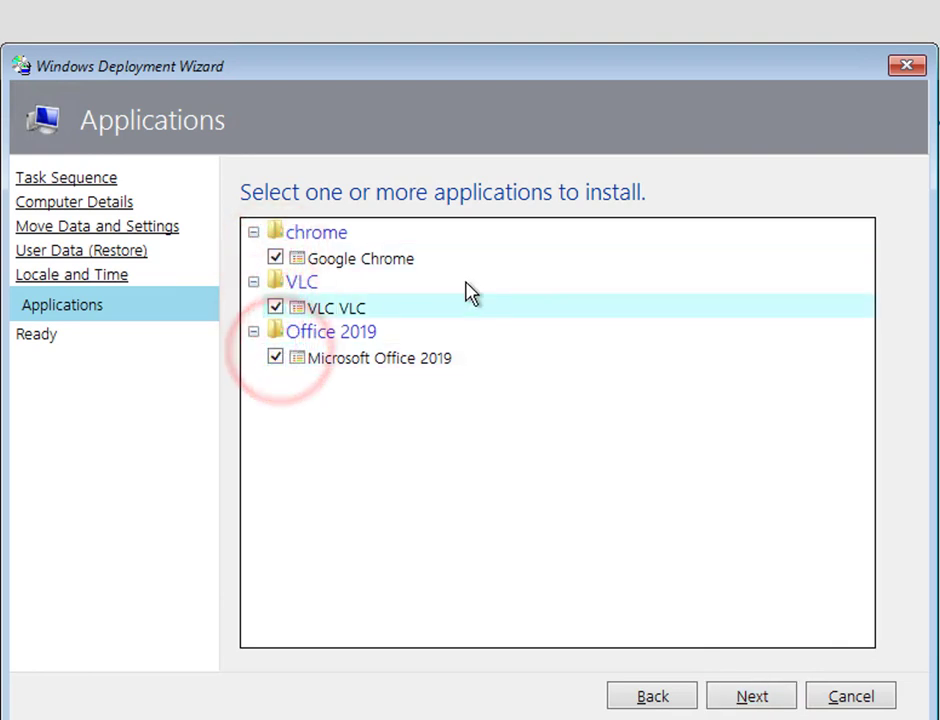
click(751, 692)
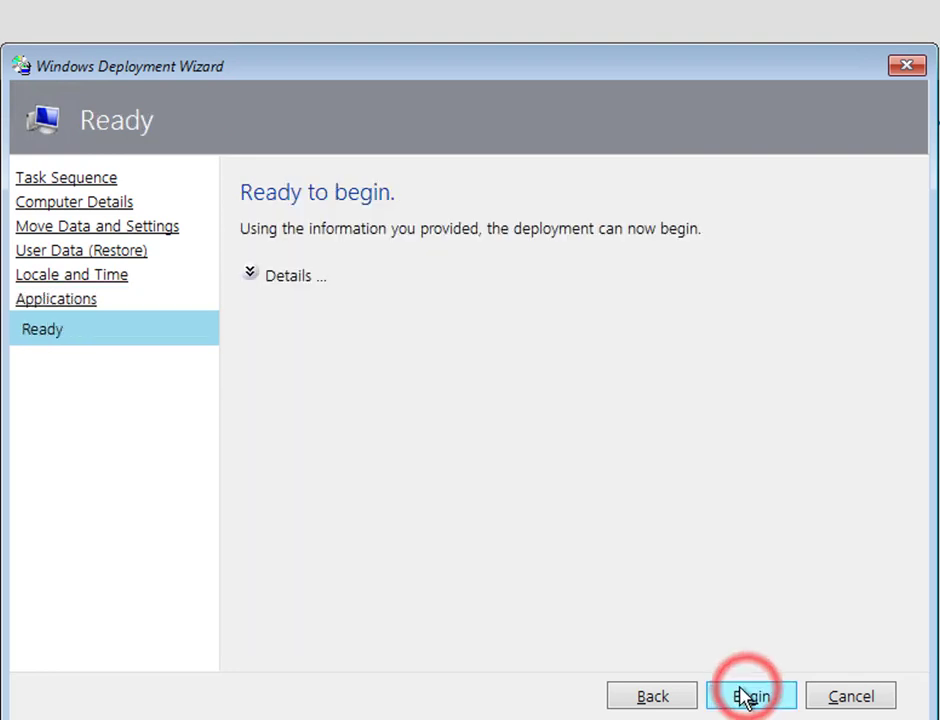
click(755, 699)
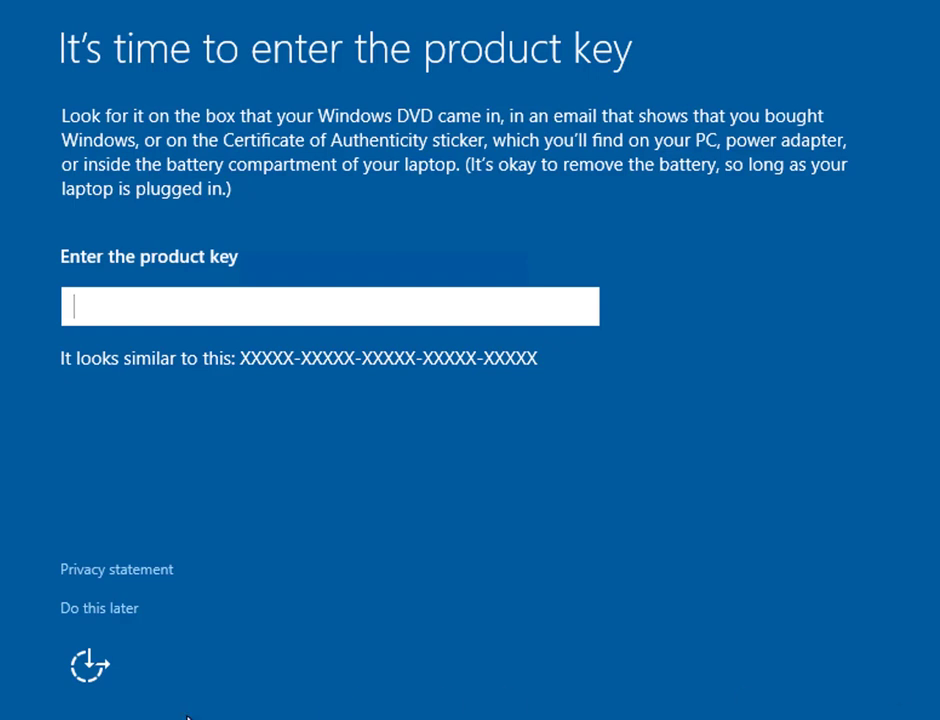
Step: Skip the product key with 'Do this later' and let setup reach the Windows 10 desktop
click(125, 610)
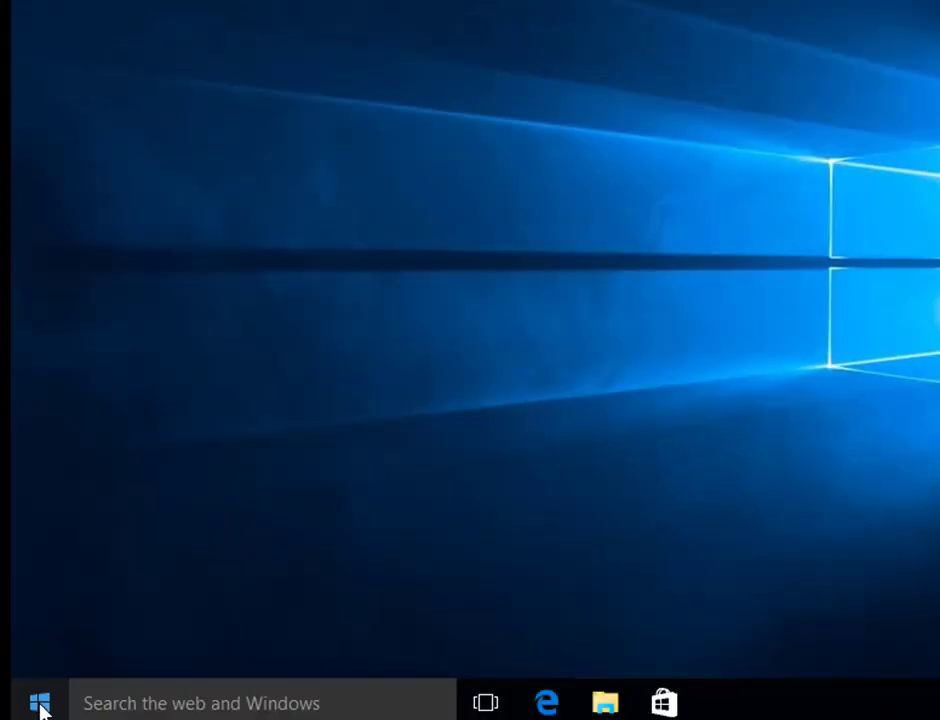
Step: Check PC1's system information, then confirm VLC media player is listed in Programs and Features
right_click(40, 705)
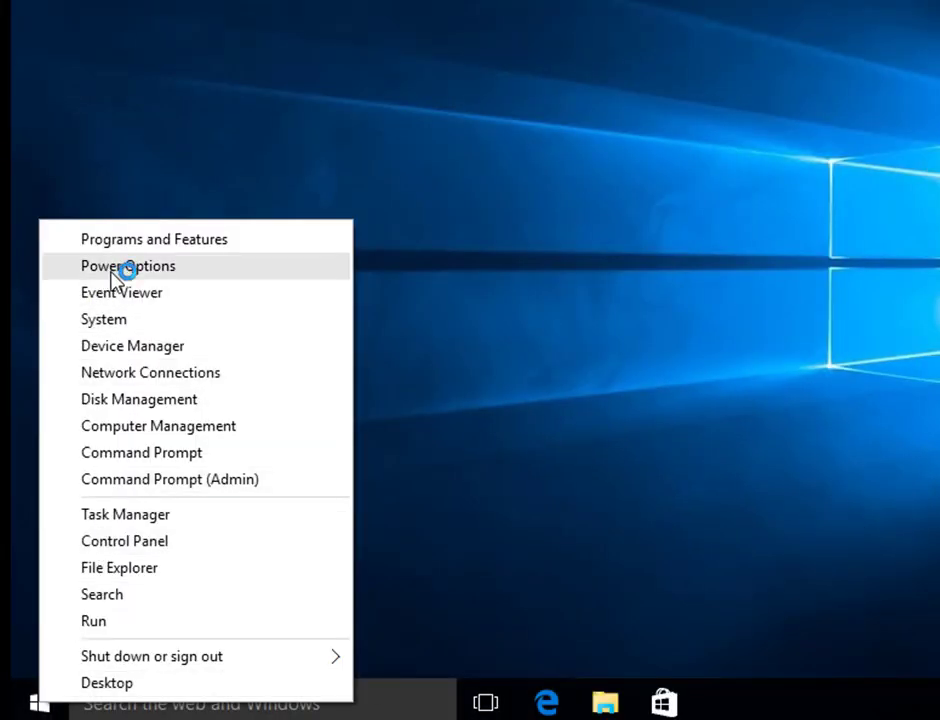
click(110, 320)
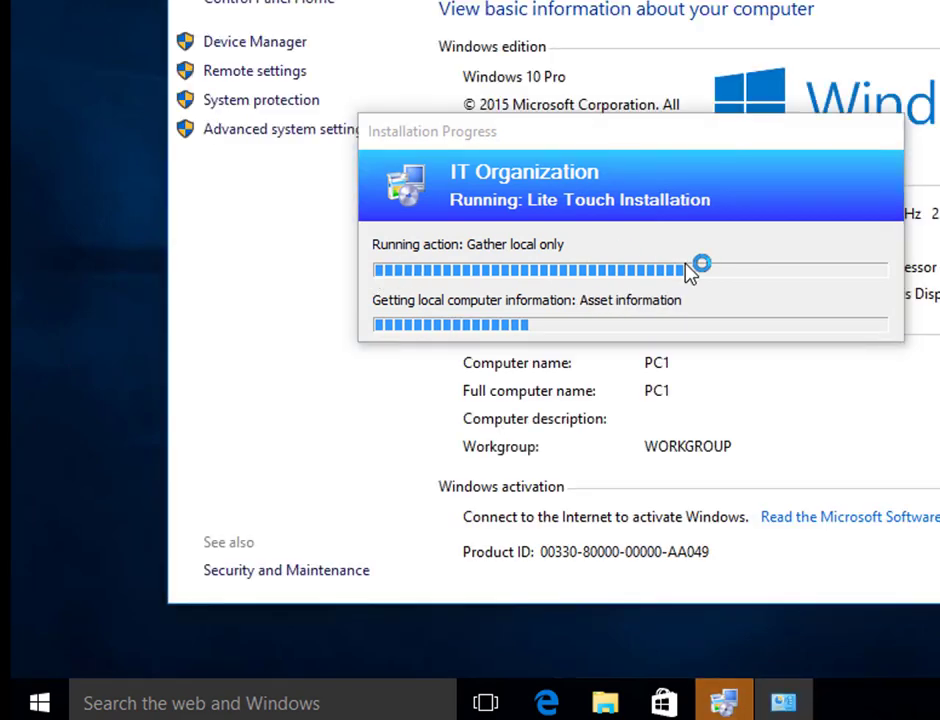
right_click(40, 701)
click(176, 236)
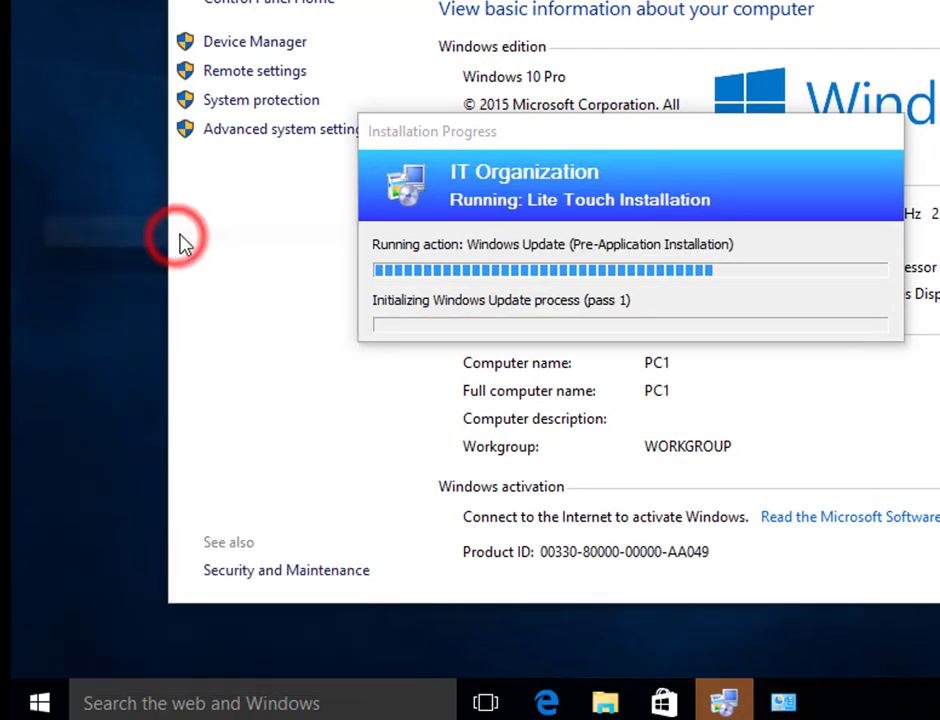
drag(505, 138, 315, 340)
click(917, 436)
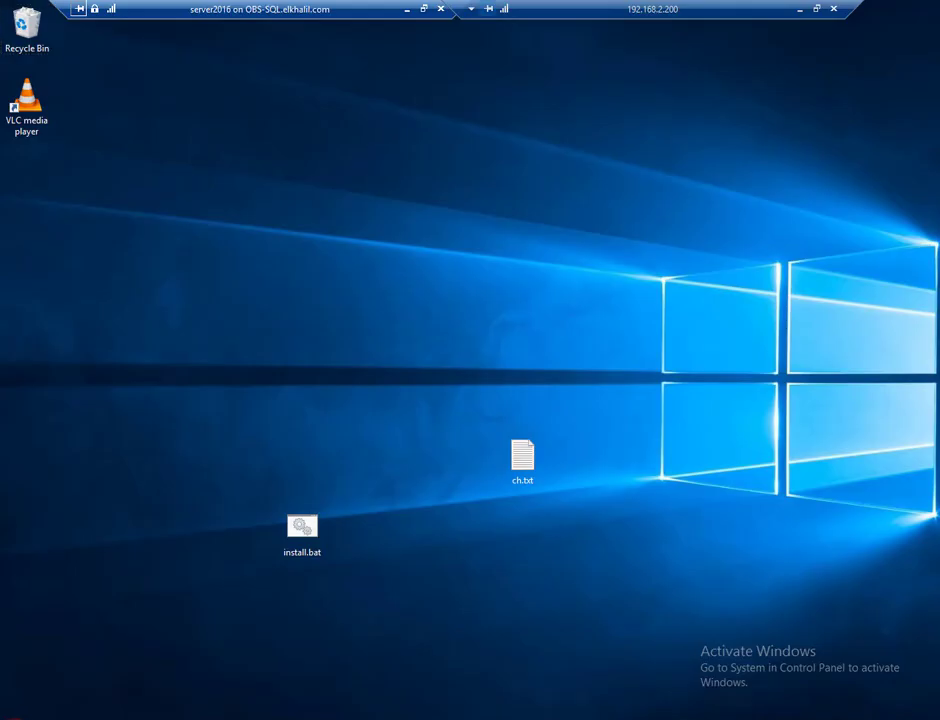
Step: Launch Server Manager from the Start menu to show its Dashboard
click(8, 714)
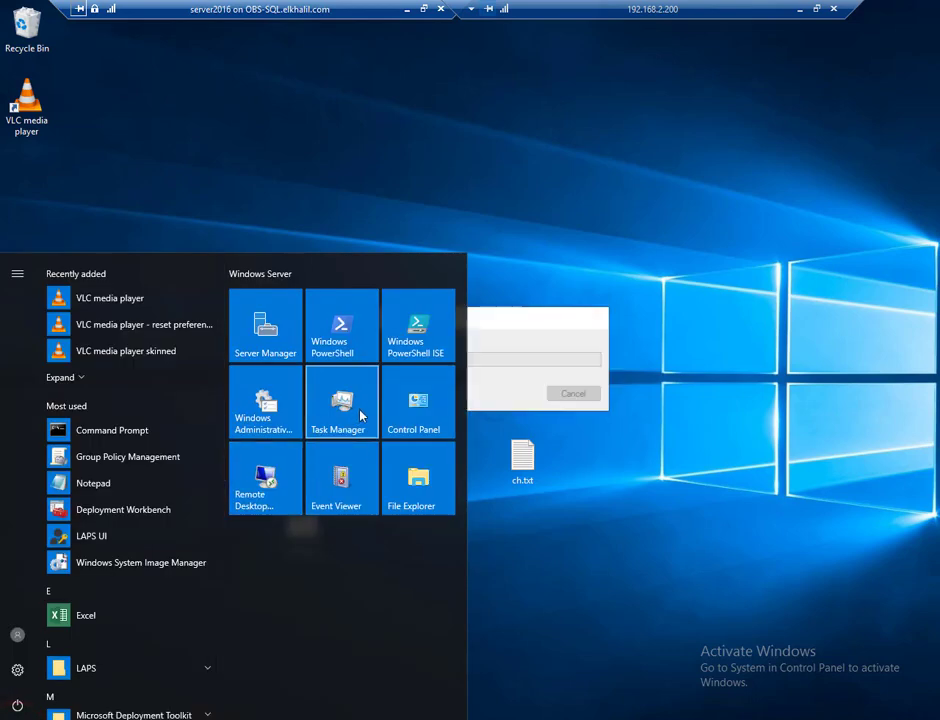
click(267, 338)
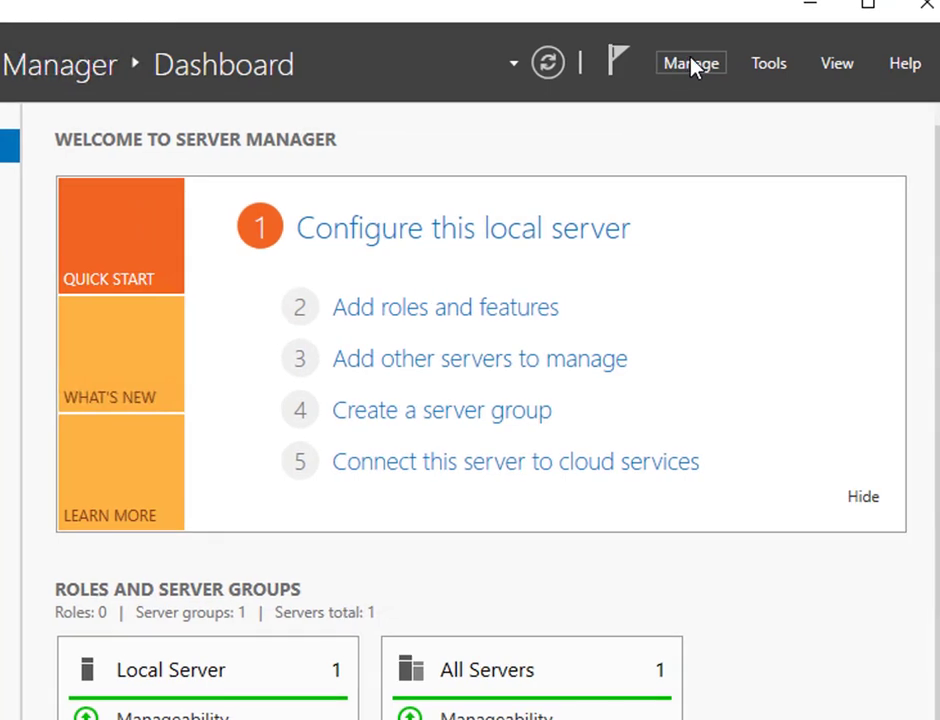
Step: In Add Roles and Features, select the Windows Deployment Services role with its management tools
click(708, 64)
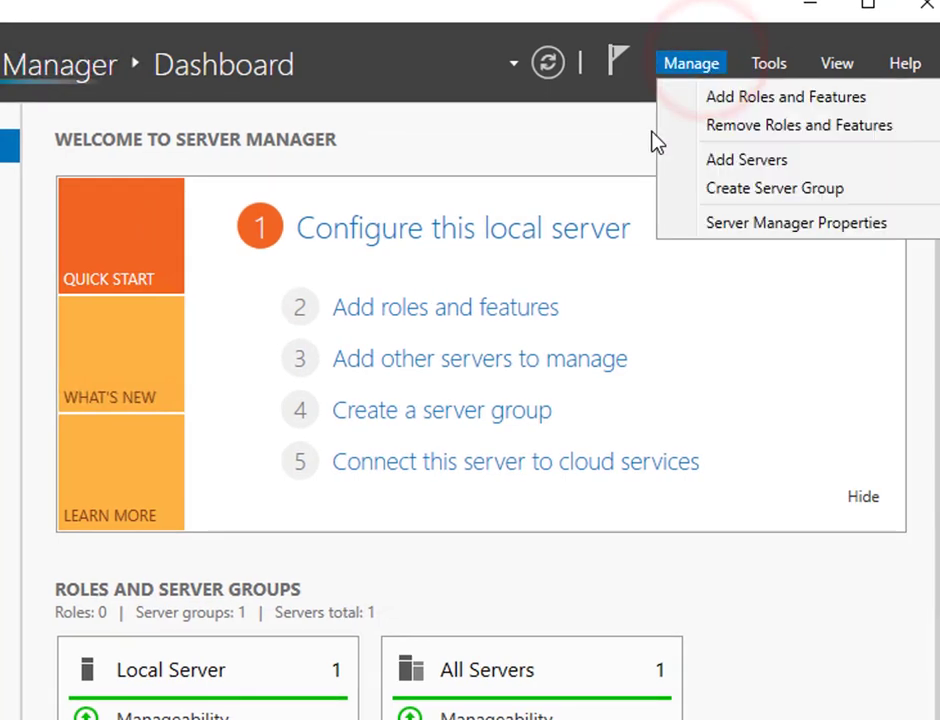
click(757, 100)
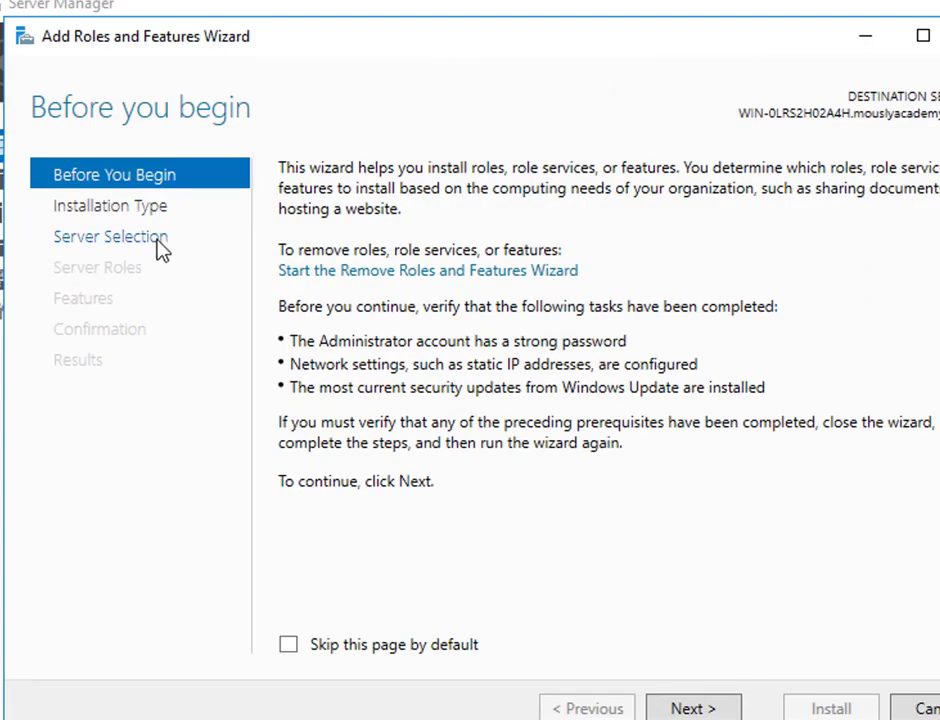
click(147, 244)
click(128, 268)
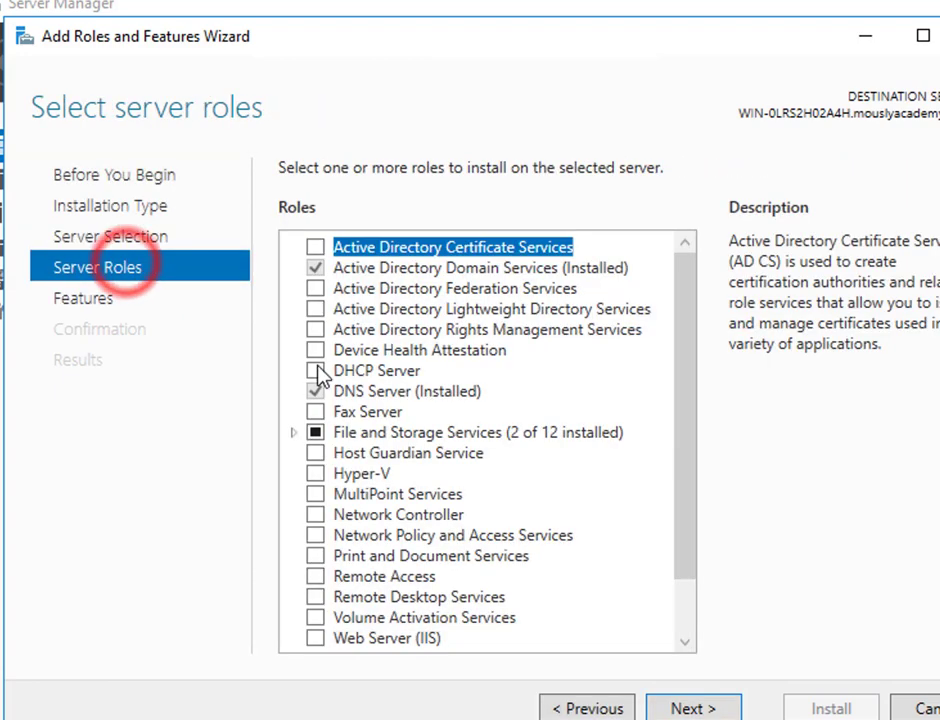
scroll(540, 518, down, 1)
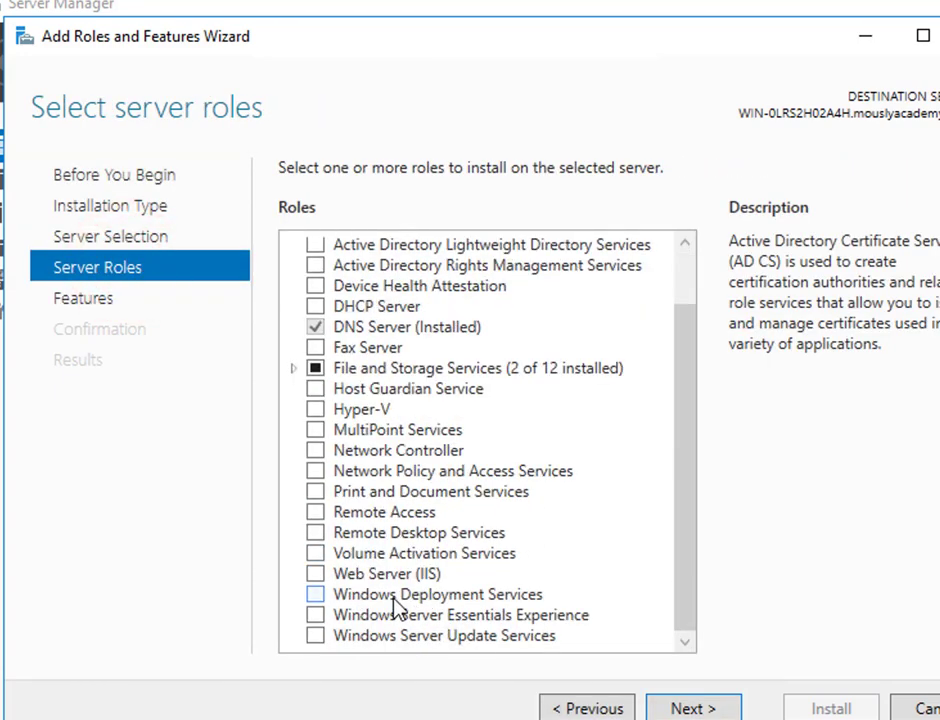
click(450, 596)
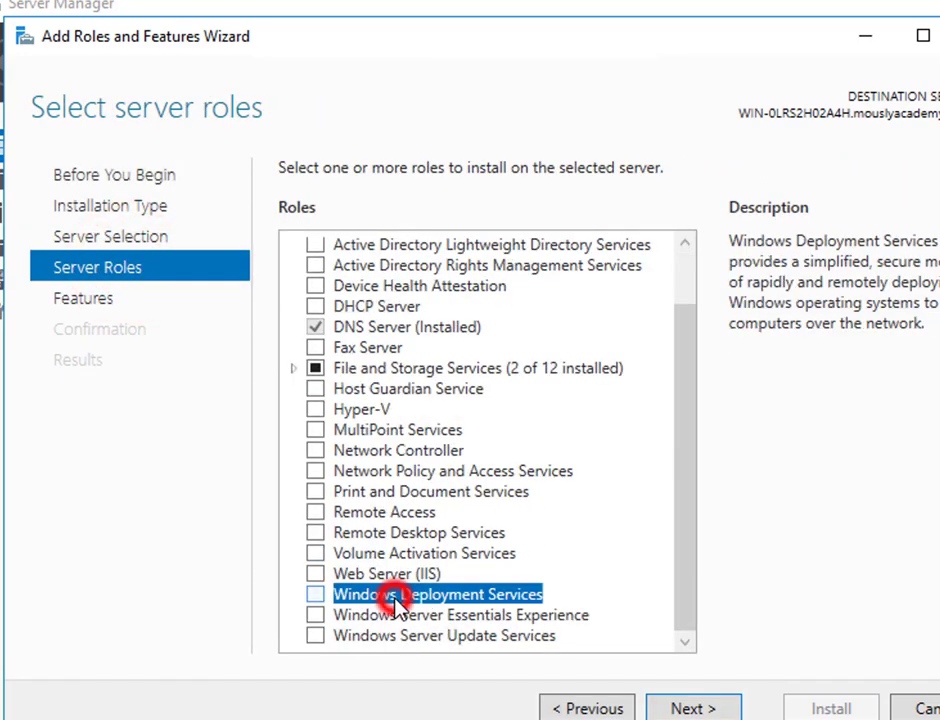
click(315, 594)
click(580, 606)
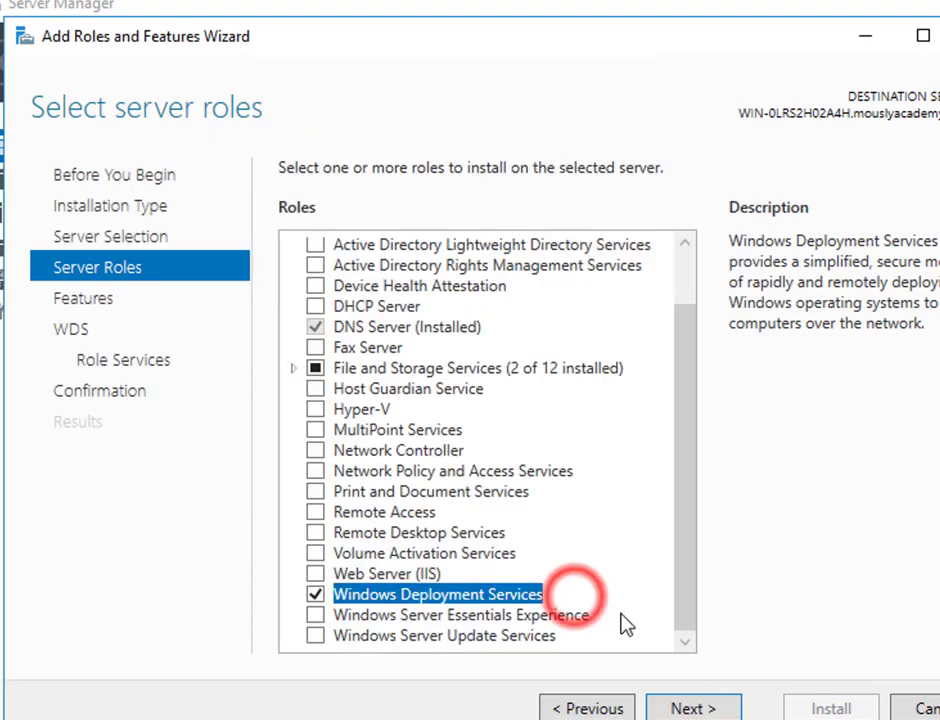
Step: Keep Deployment Server and Transport Server role services, install the role, and close the wizard
click(697, 708)
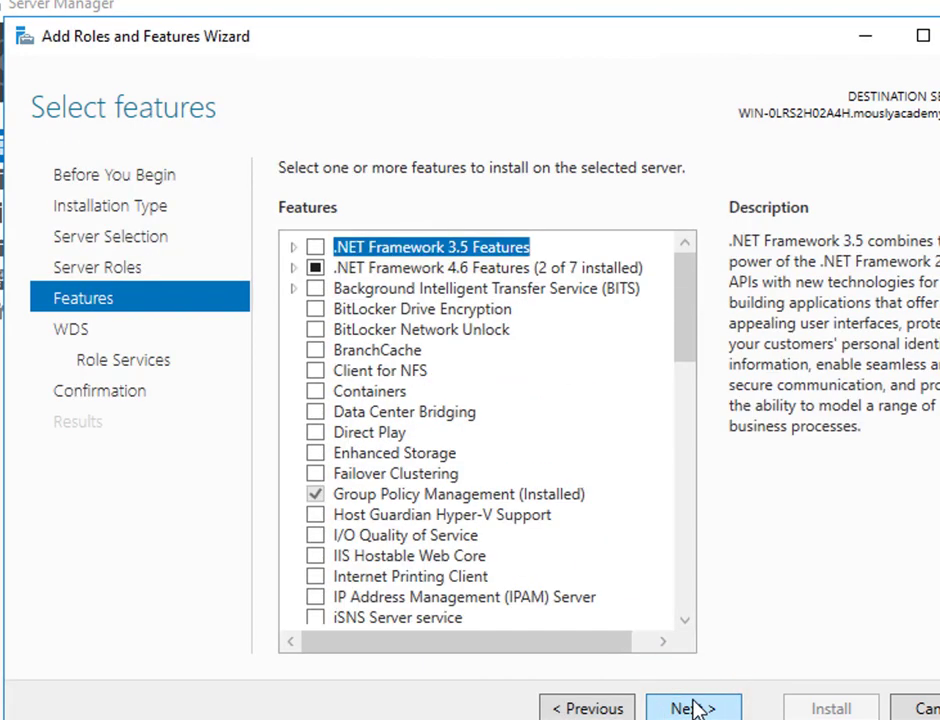
click(697, 708)
click(697, 708)
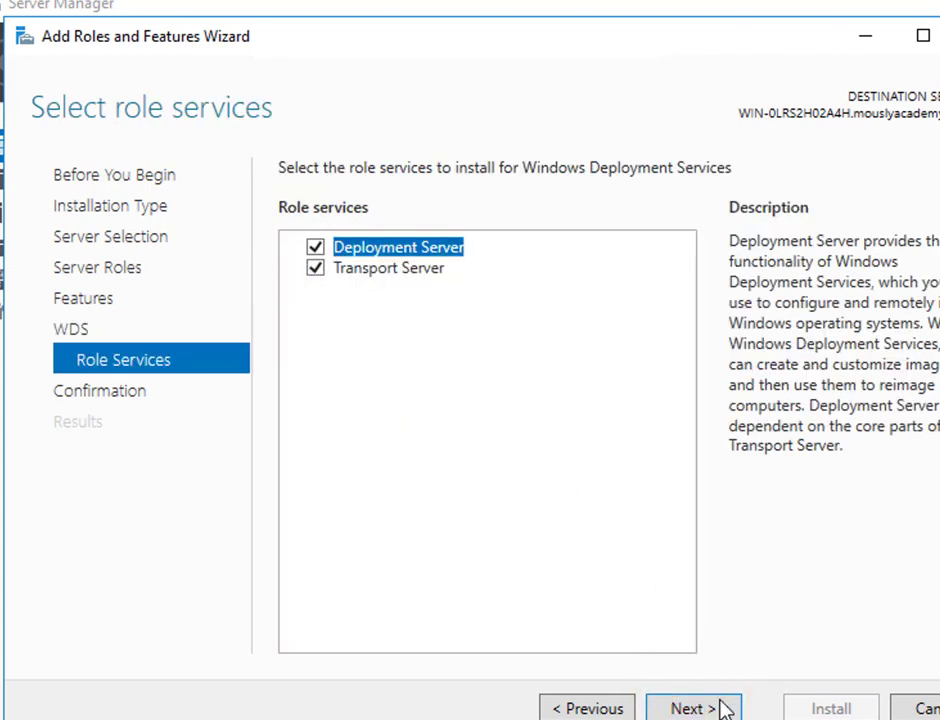
click(724, 707)
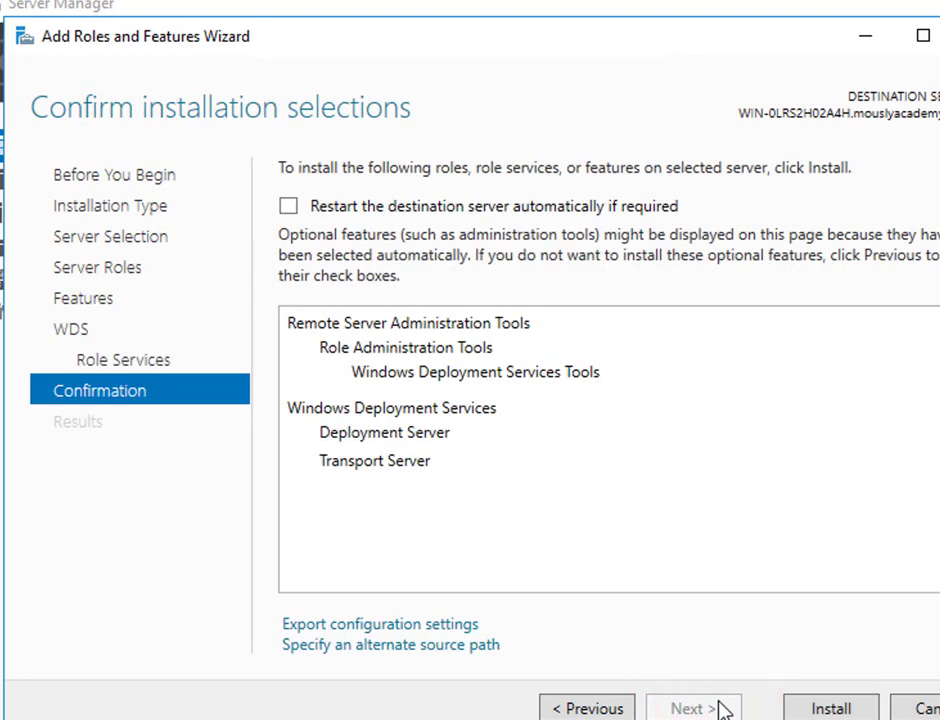
click(722, 702)
click(837, 701)
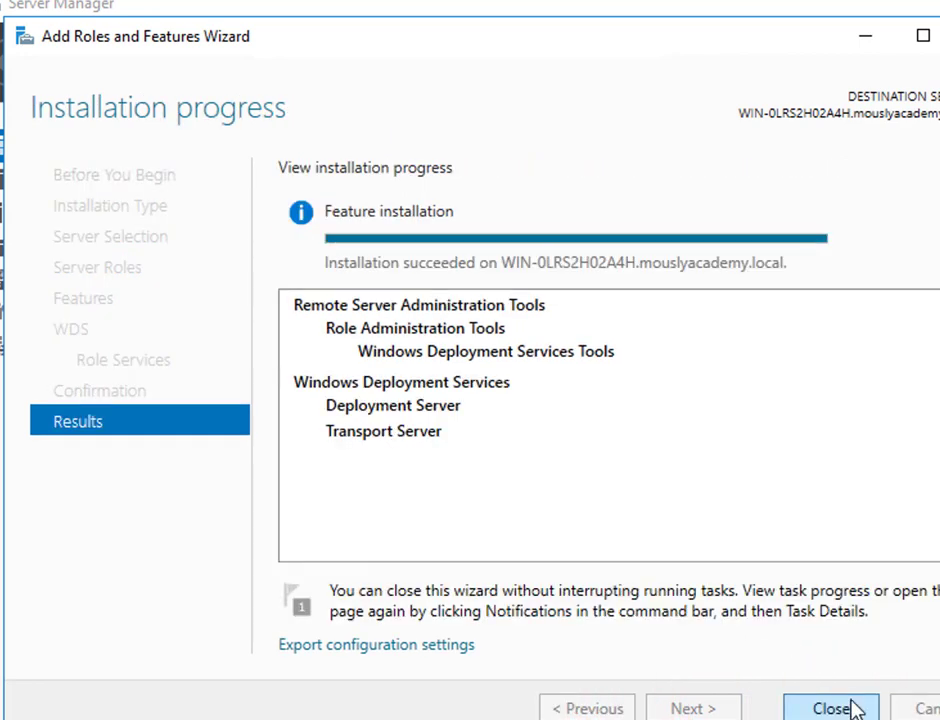
click(853, 707)
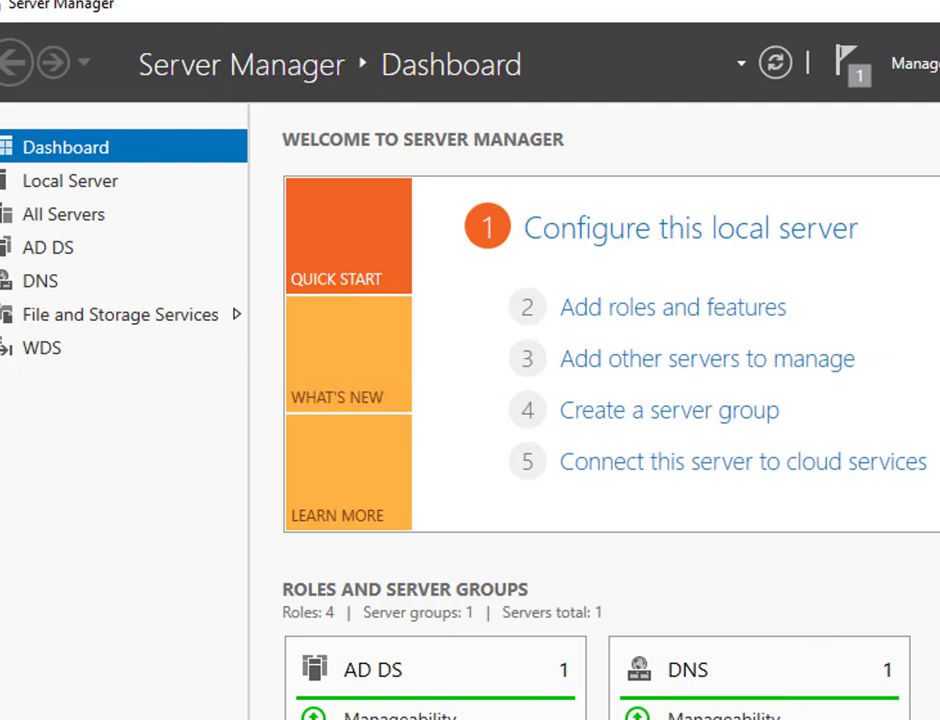
Step: Open the Windows Deployment Services console from Tools and expand the Servers node
click(939, 63)
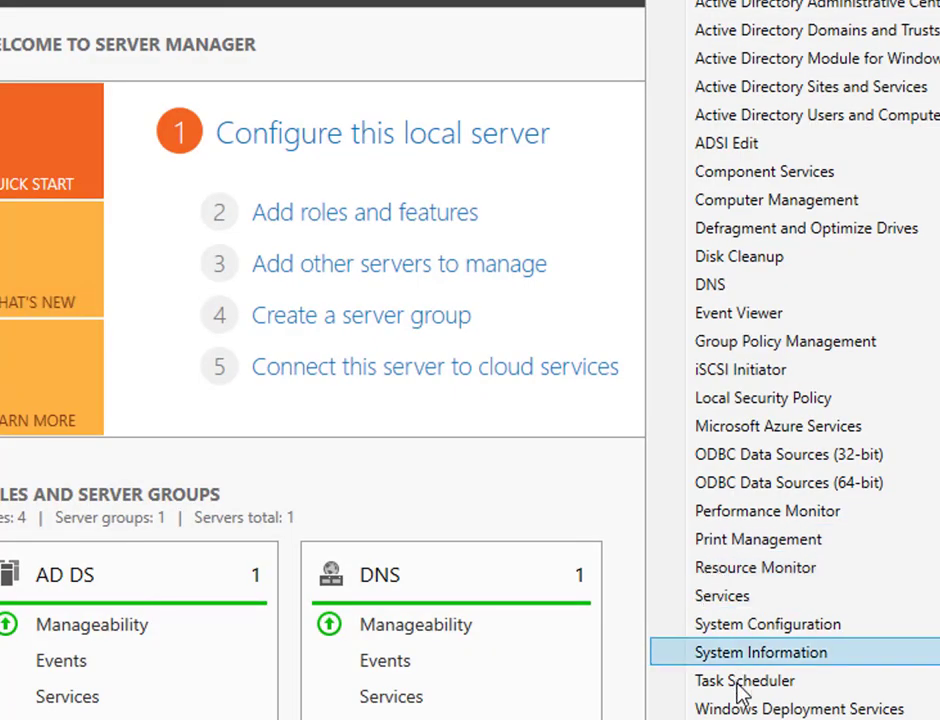
click(708, 708)
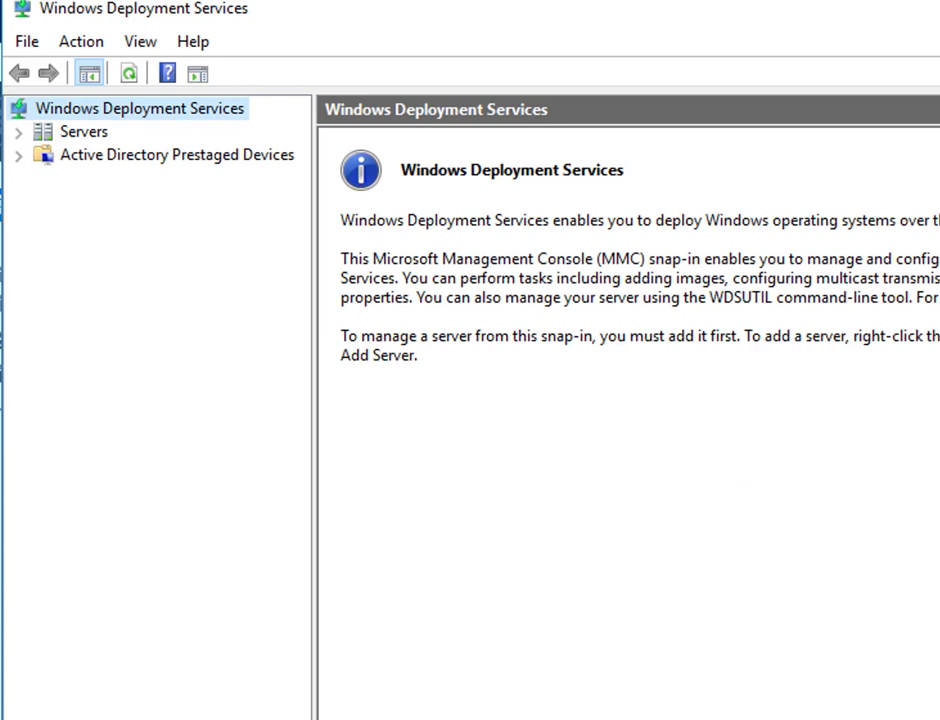
click(18, 131)
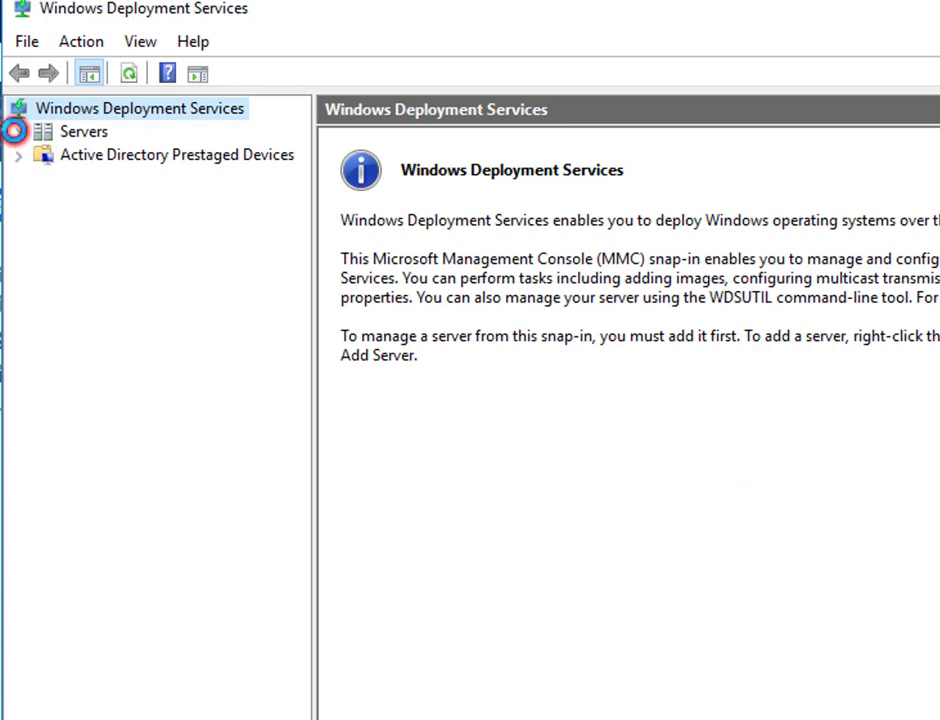